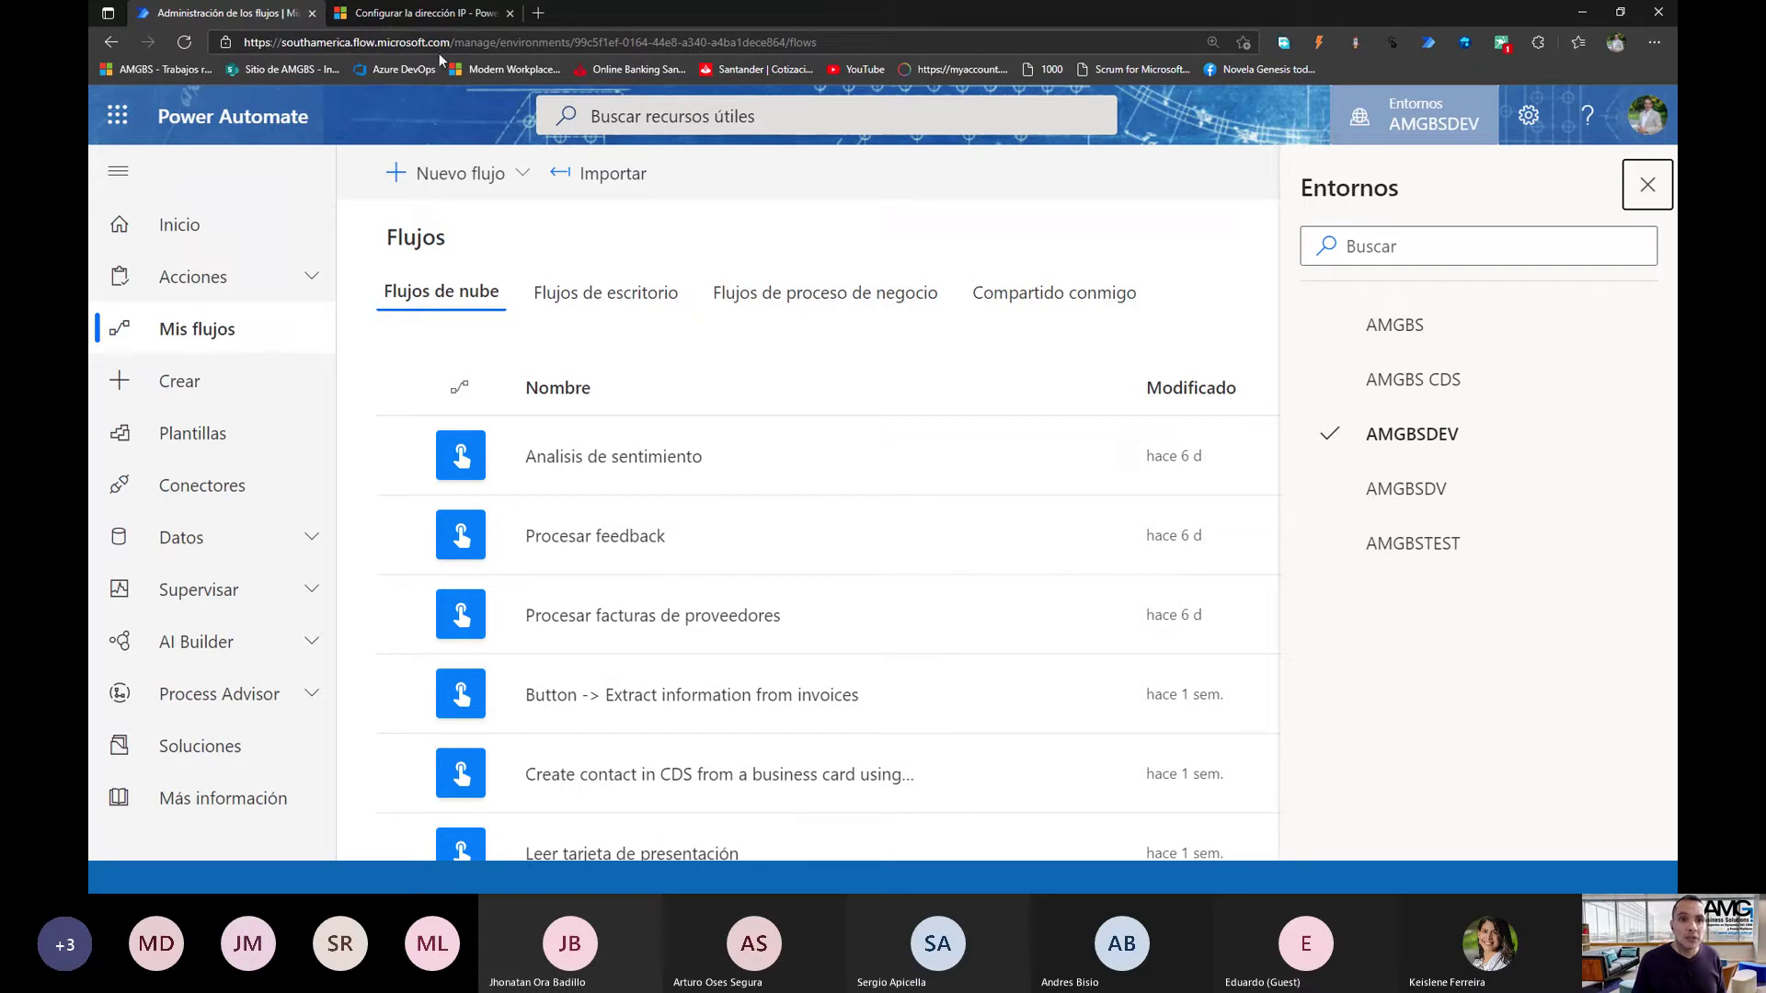
Highlight the southamerica region in the page's web address
{"action": "left_click_drag", "start_coordinate": [350, 45], "coordinate": [279, 44]}
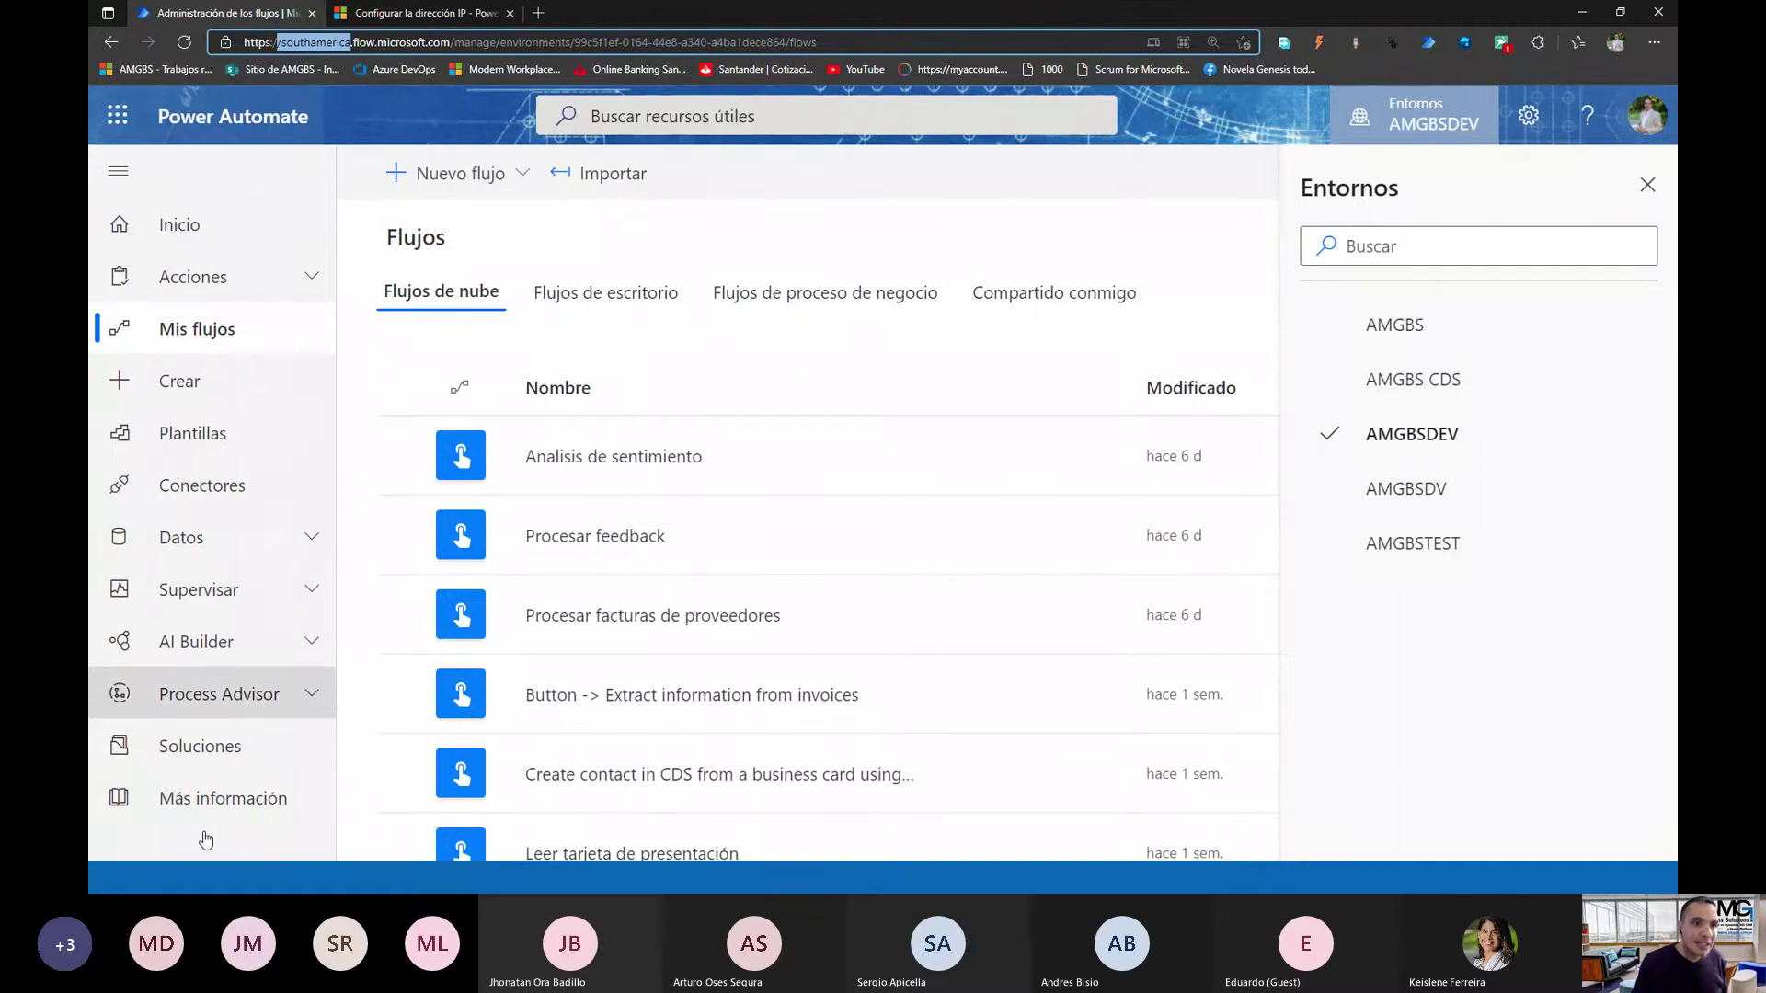
{"action": "mouse_move", "coordinate": [1073, 456]}
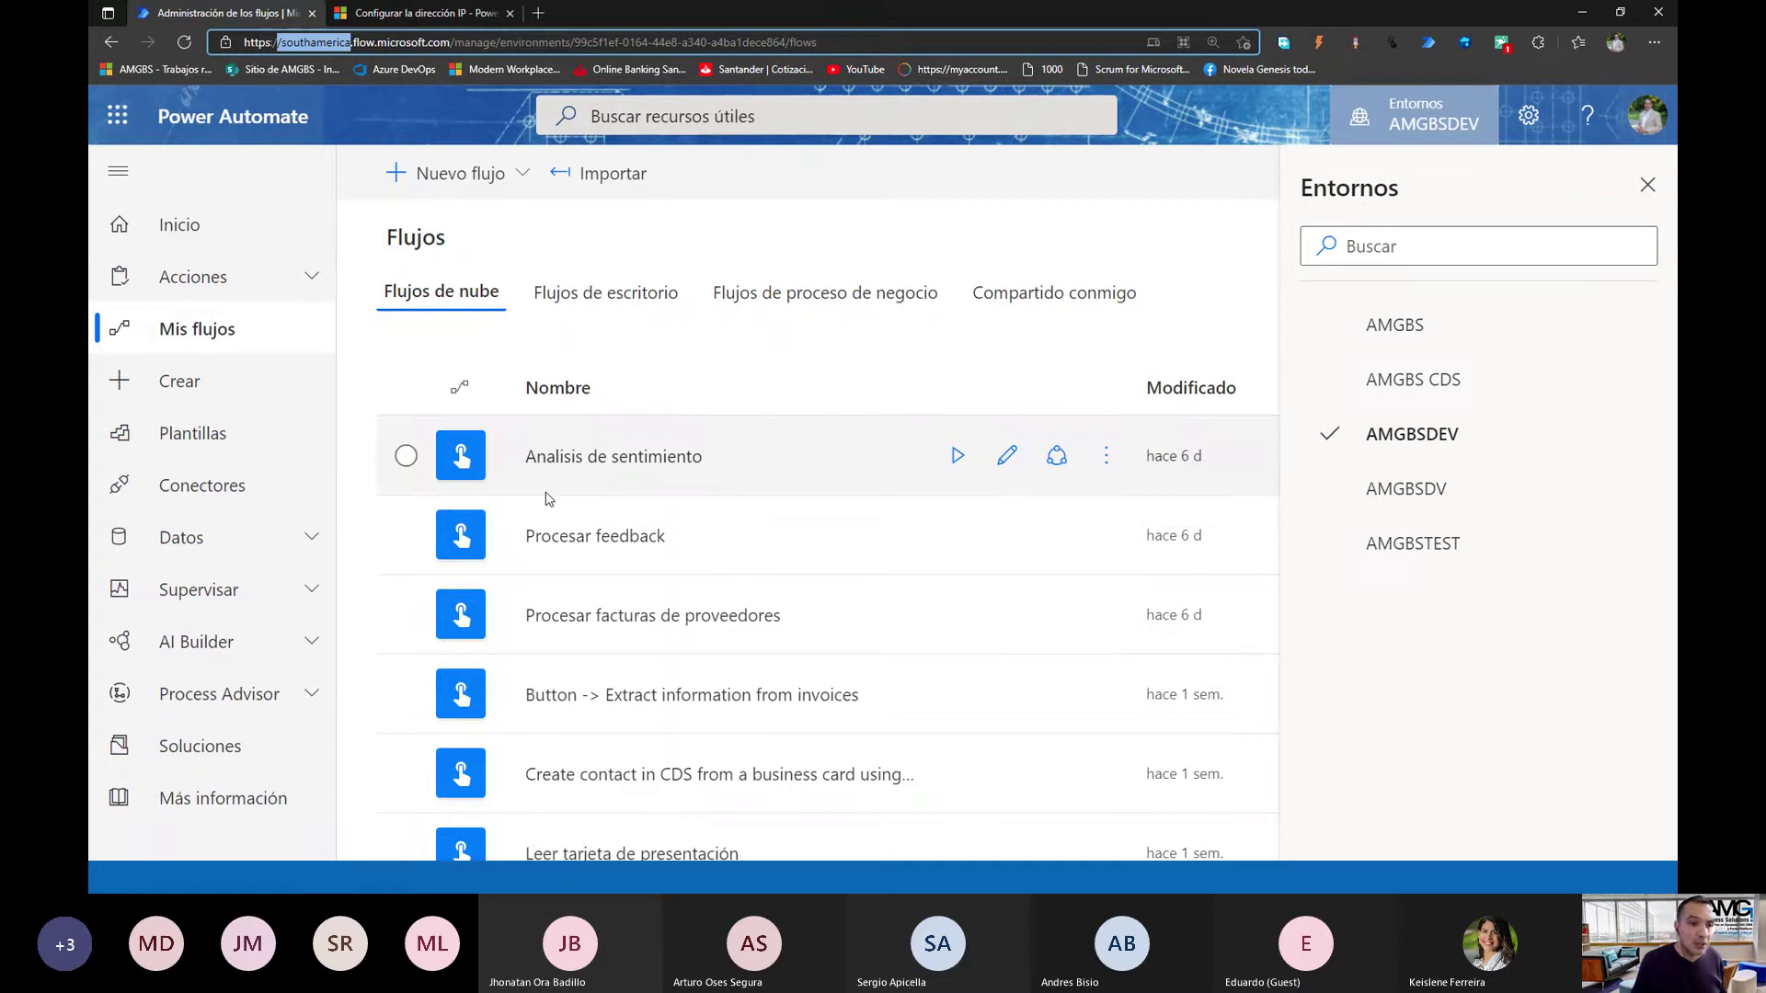
View the Puertas de enlace page under Datos and the Máquinas page under Supervisar for the AMGBSDEV environment
{"action": "left_click", "coordinate": [313, 544]}
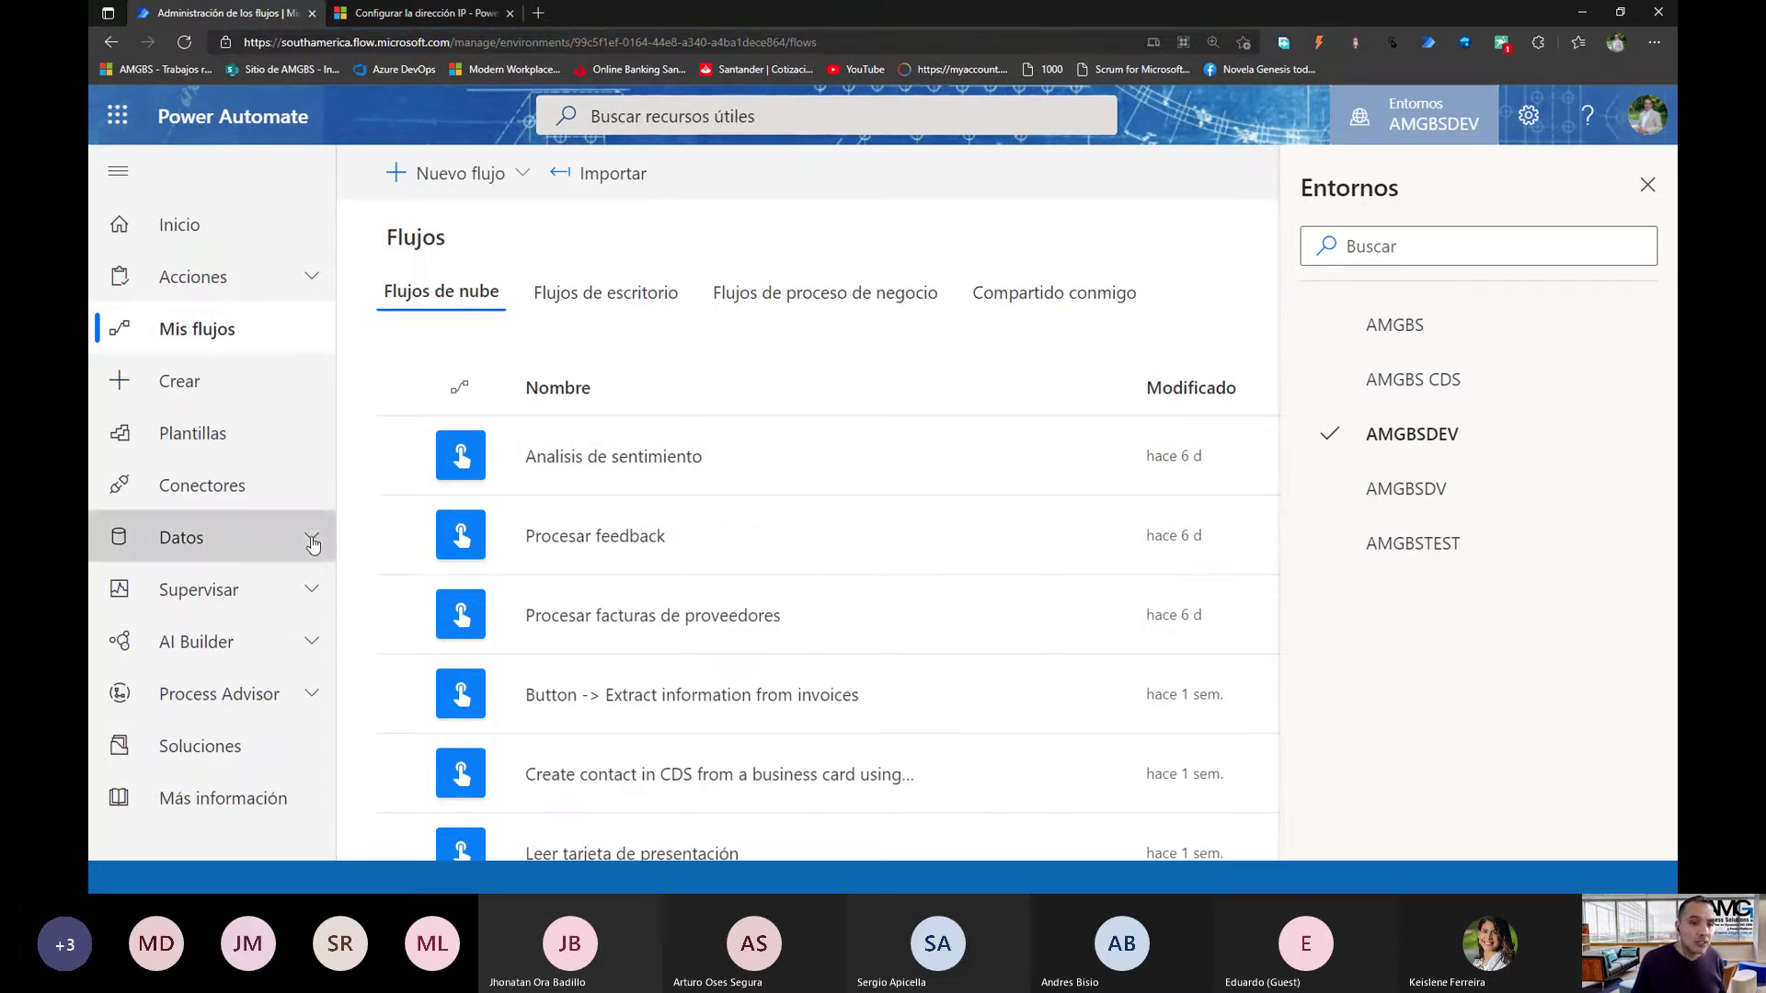
{"action": "left_click", "coordinate": [313, 544]}
{"action": "scroll", "coordinate": [312, 544], "scroll_direction": "down", "scroll_amount": 2}
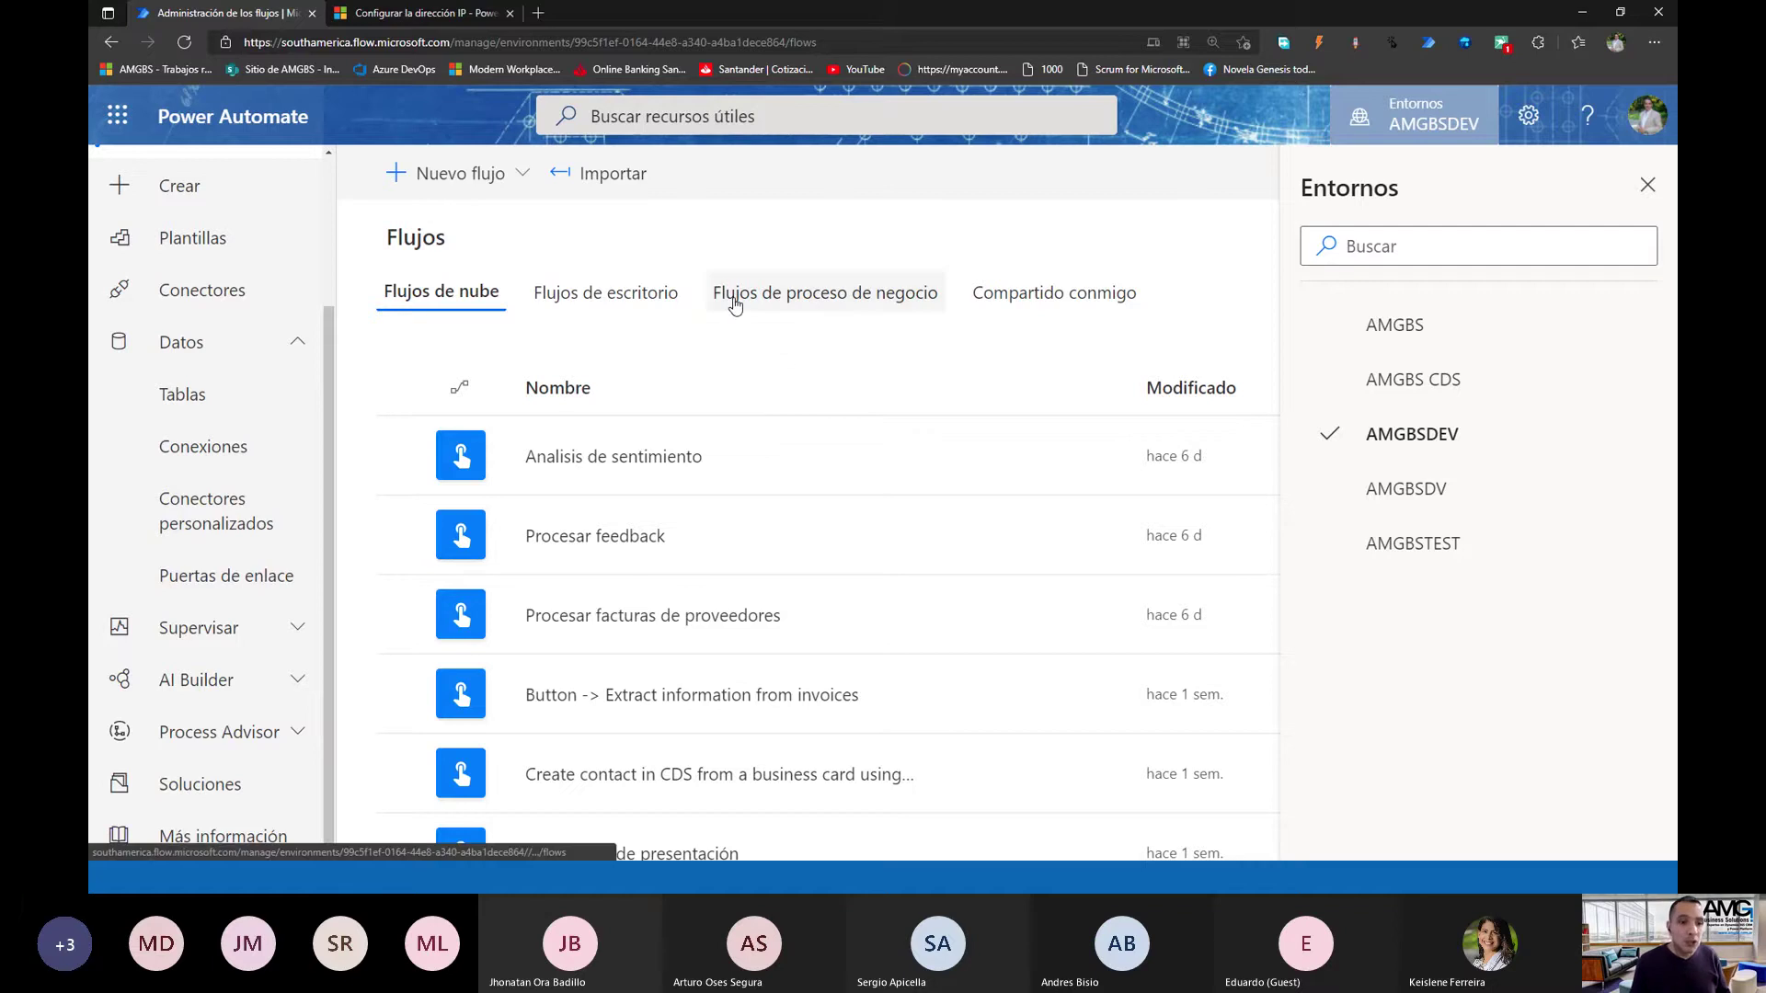
{"action": "left_click", "coordinate": [306, 635]}
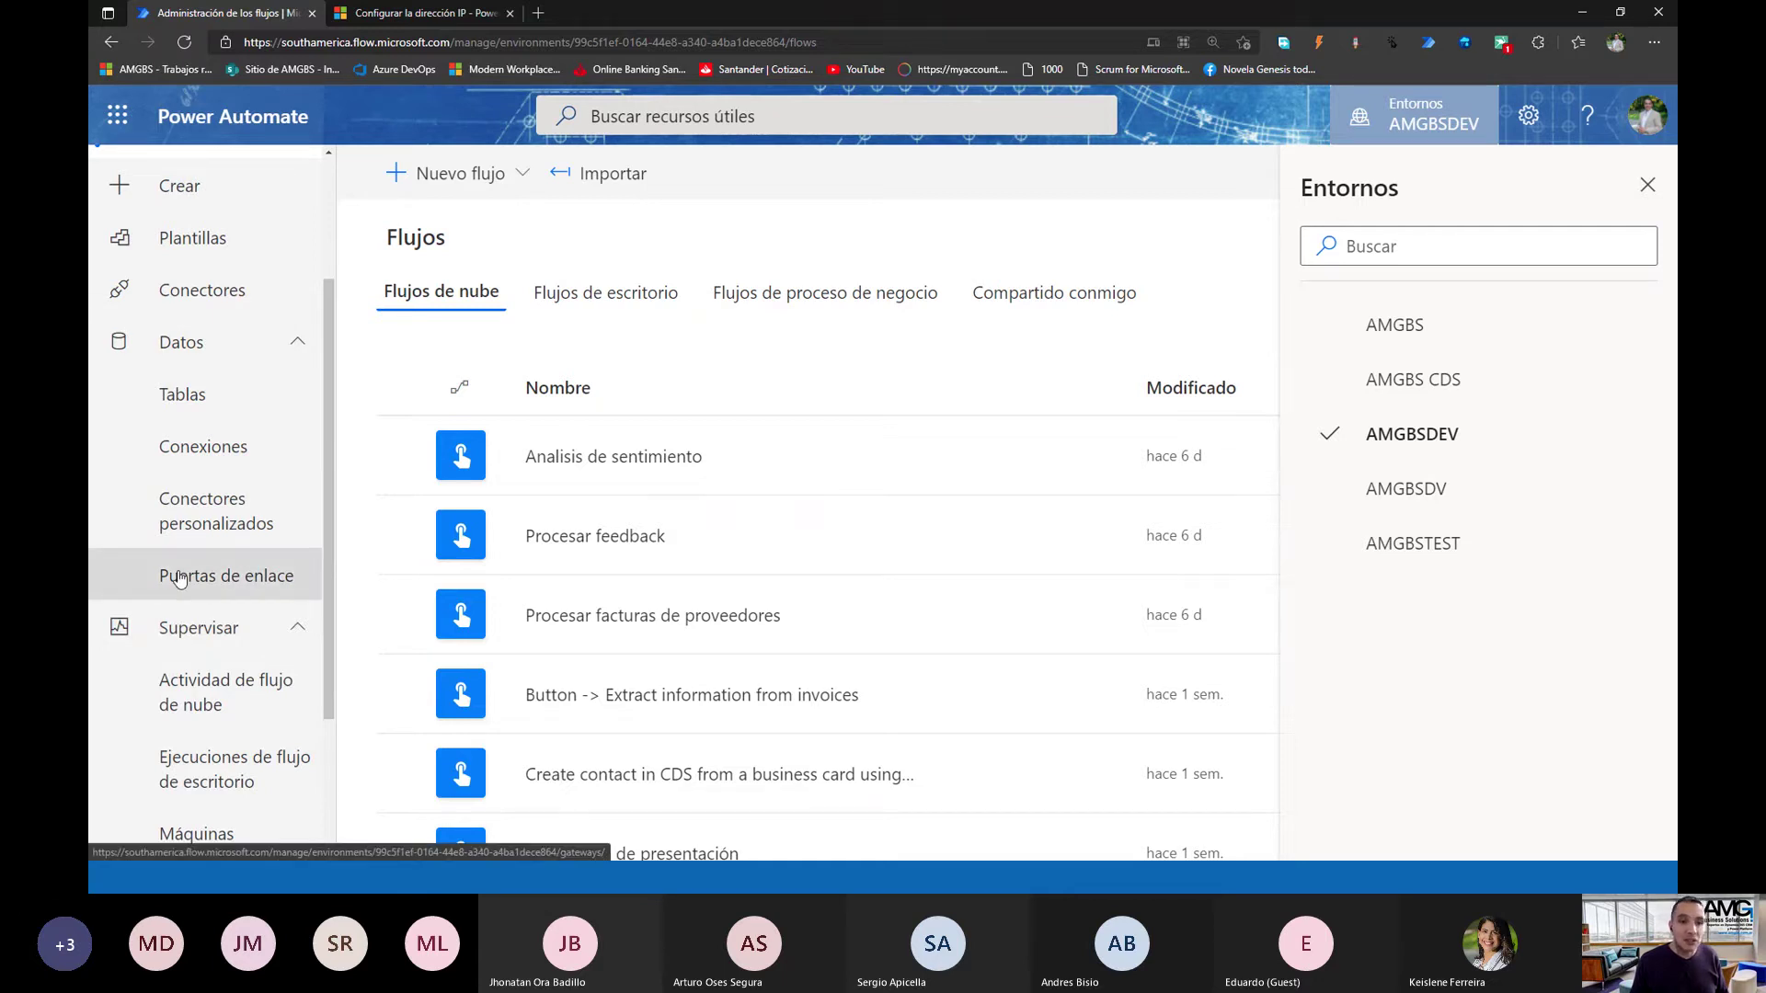
{"action": "scroll", "coordinate": [180, 578], "scroll_direction": "down", "scroll_amount": 1}
{"action": "left_click", "coordinate": [283, 474]}
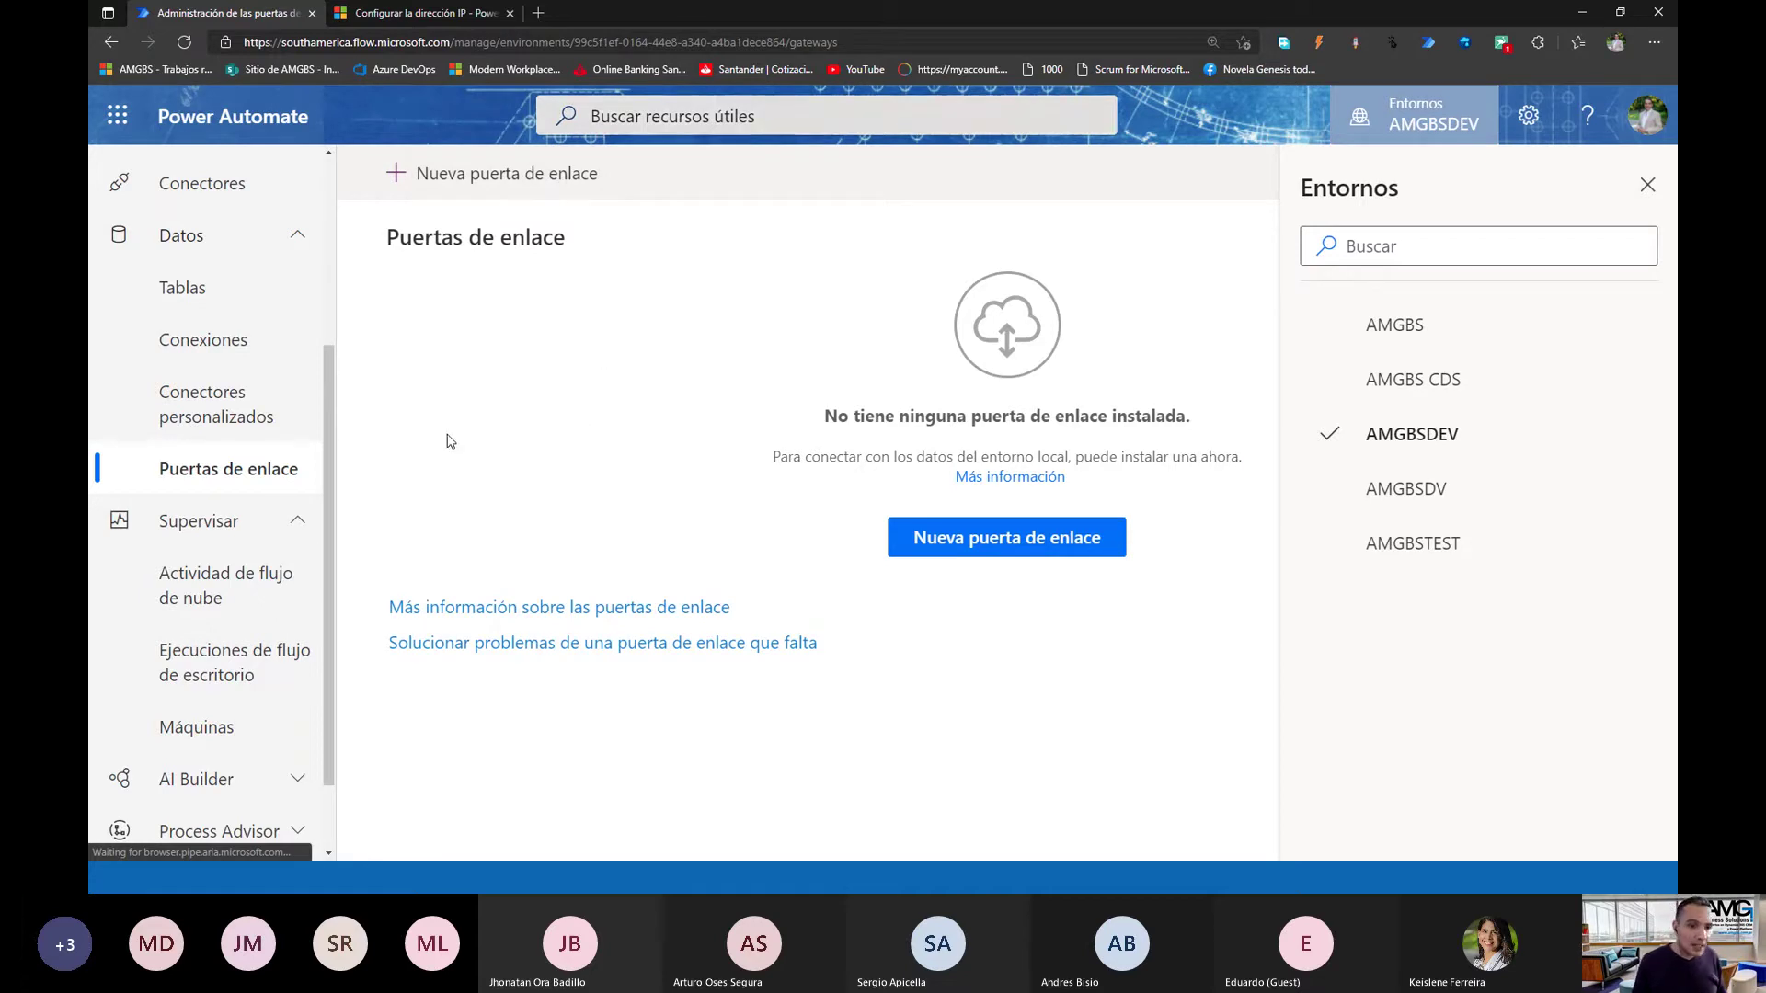
{"action": "scroll", "coordinate": [331, 572], "scroll_direction": "down", "scroll_amount": 1}
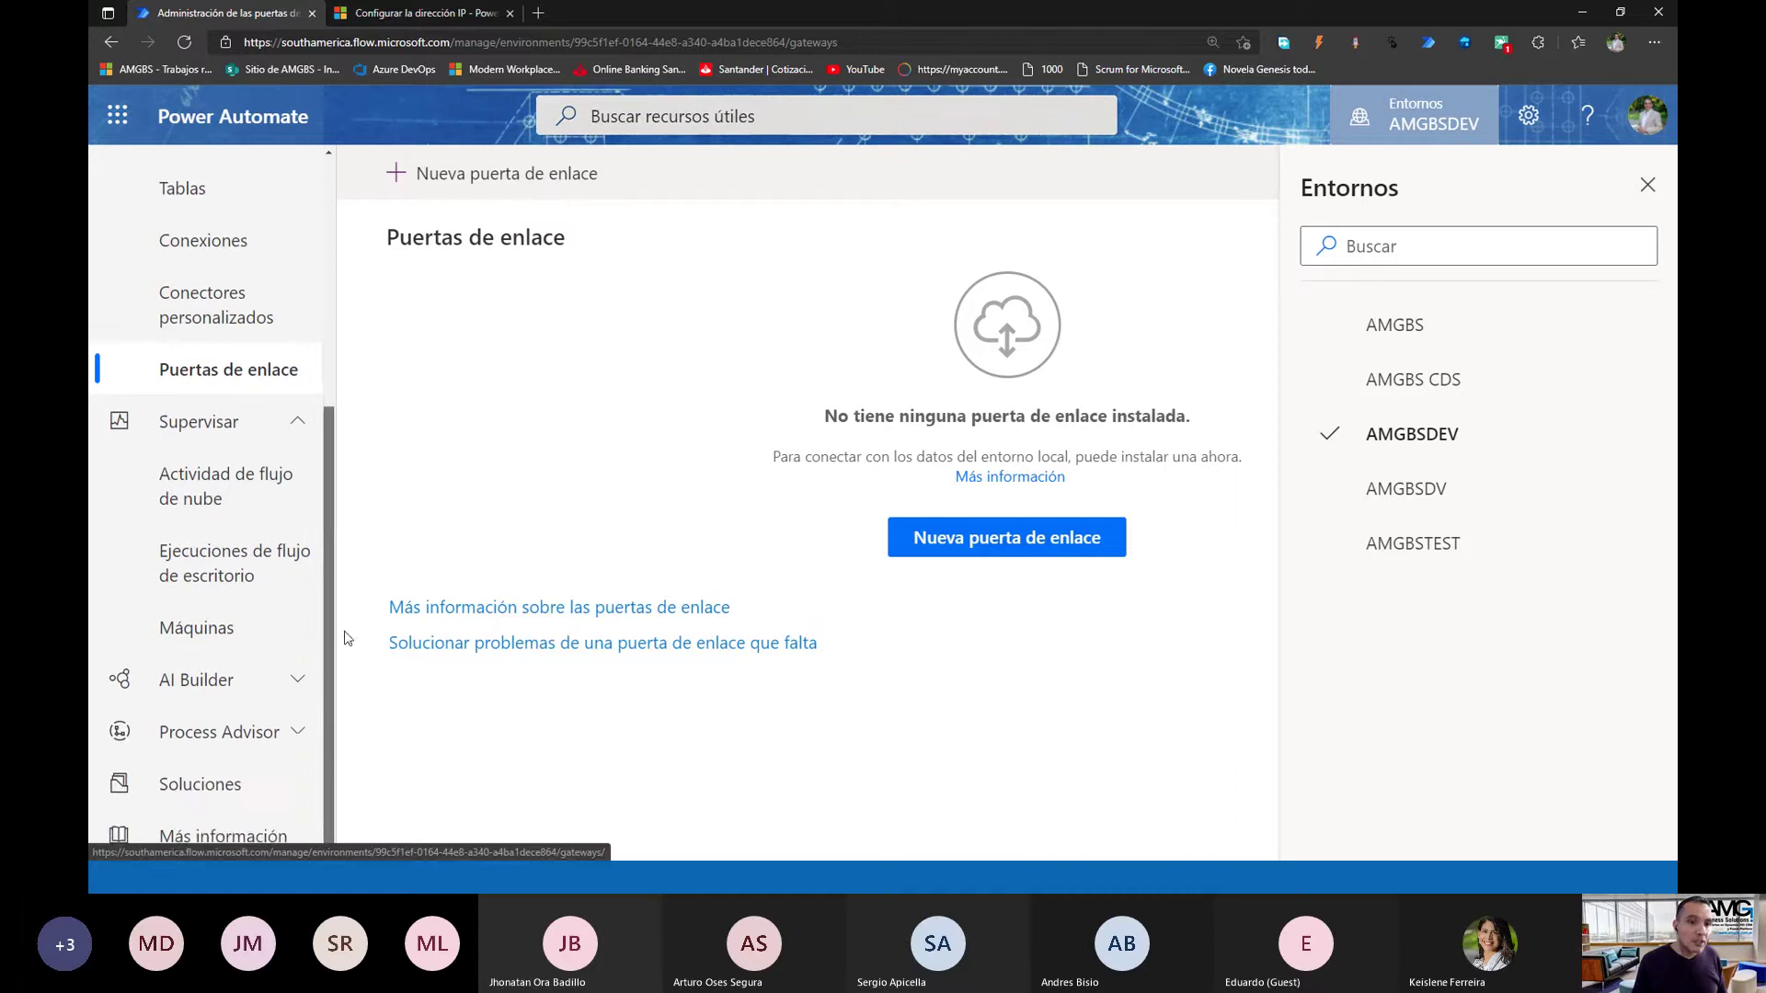
{"action": "left_click", "coordinate": [231, 641]}
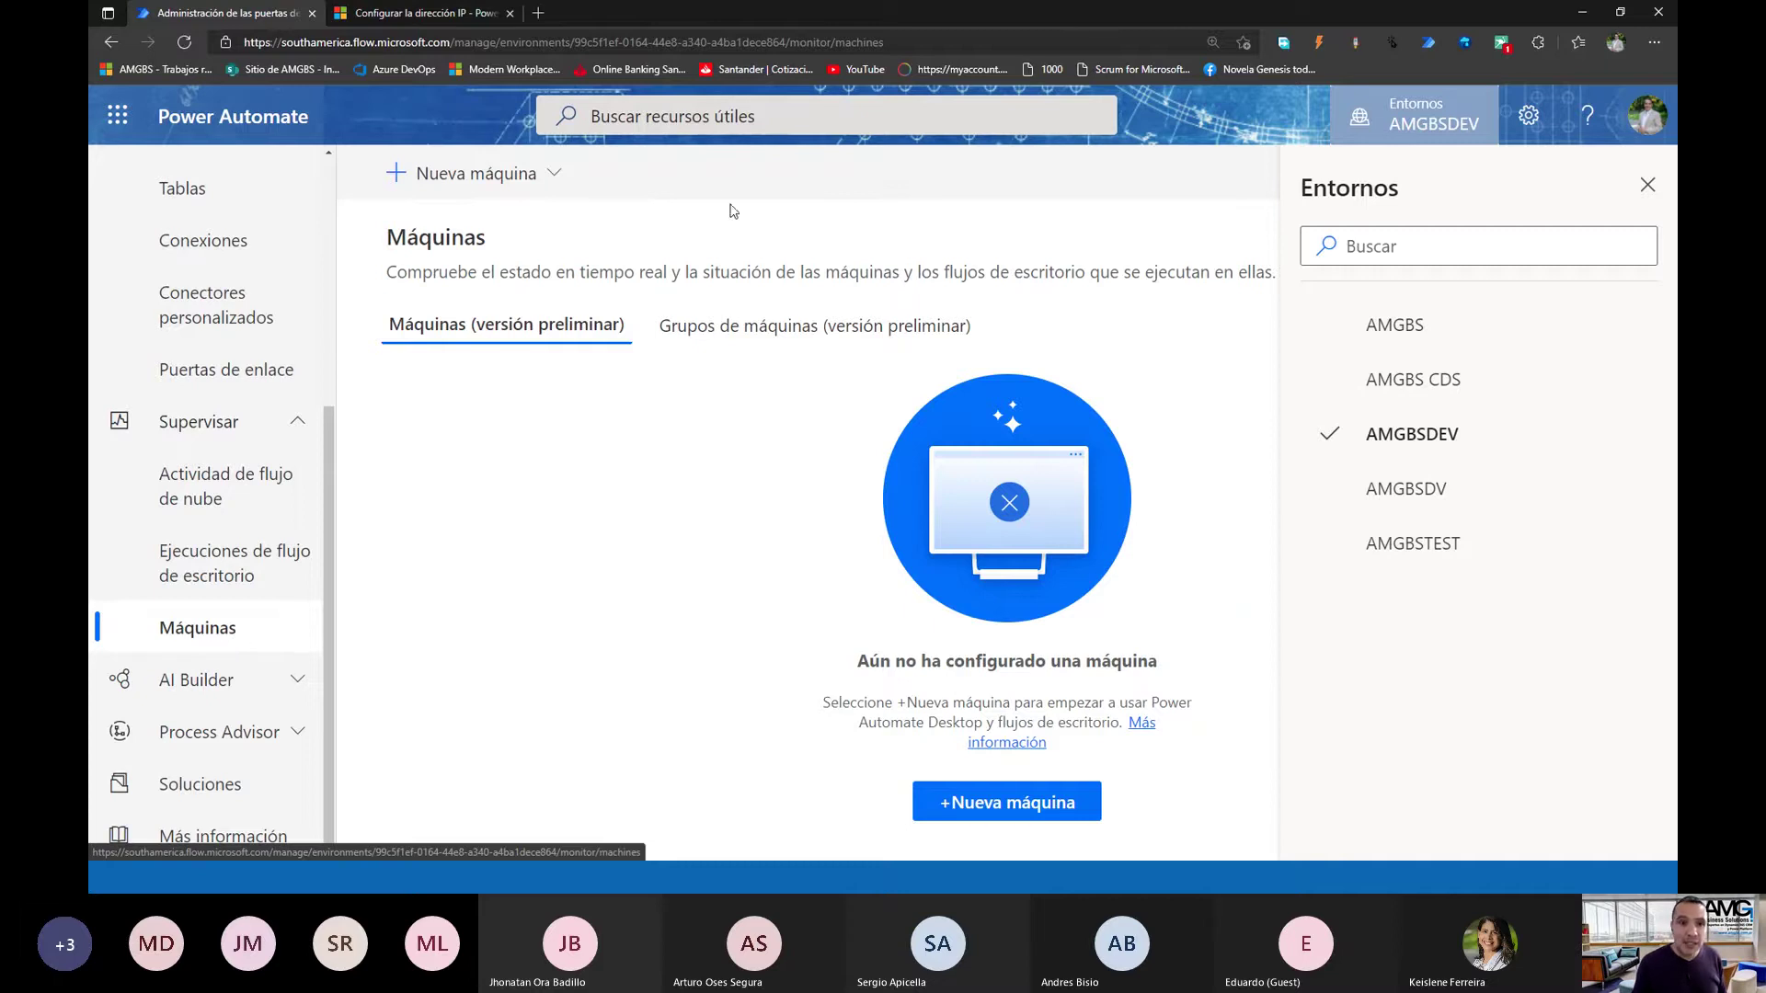
Switch to the AMGBS CDS environment and show its Máquinas page under Supervisar
{"action": "left_click", "coordinate": [1450, 138]}
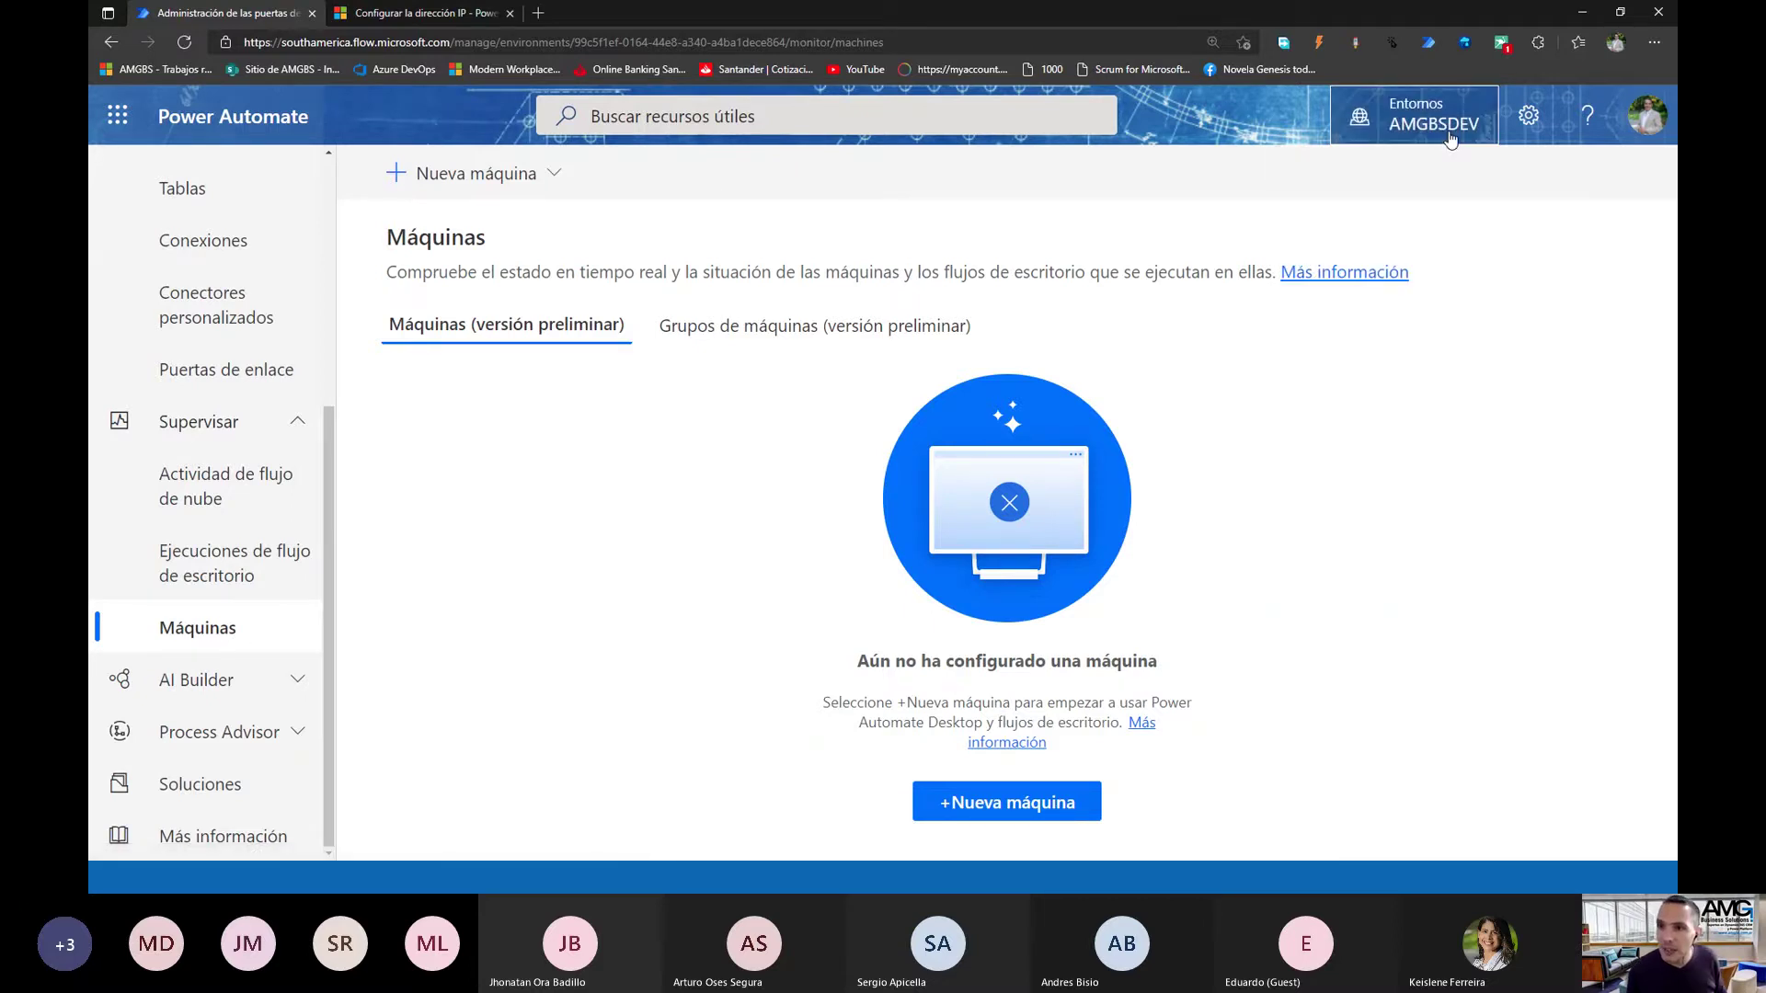
{"action": "left_click", "coordinate": [1450, 138]}
{"action": "left_click", "coordinate": [1451, 390]}
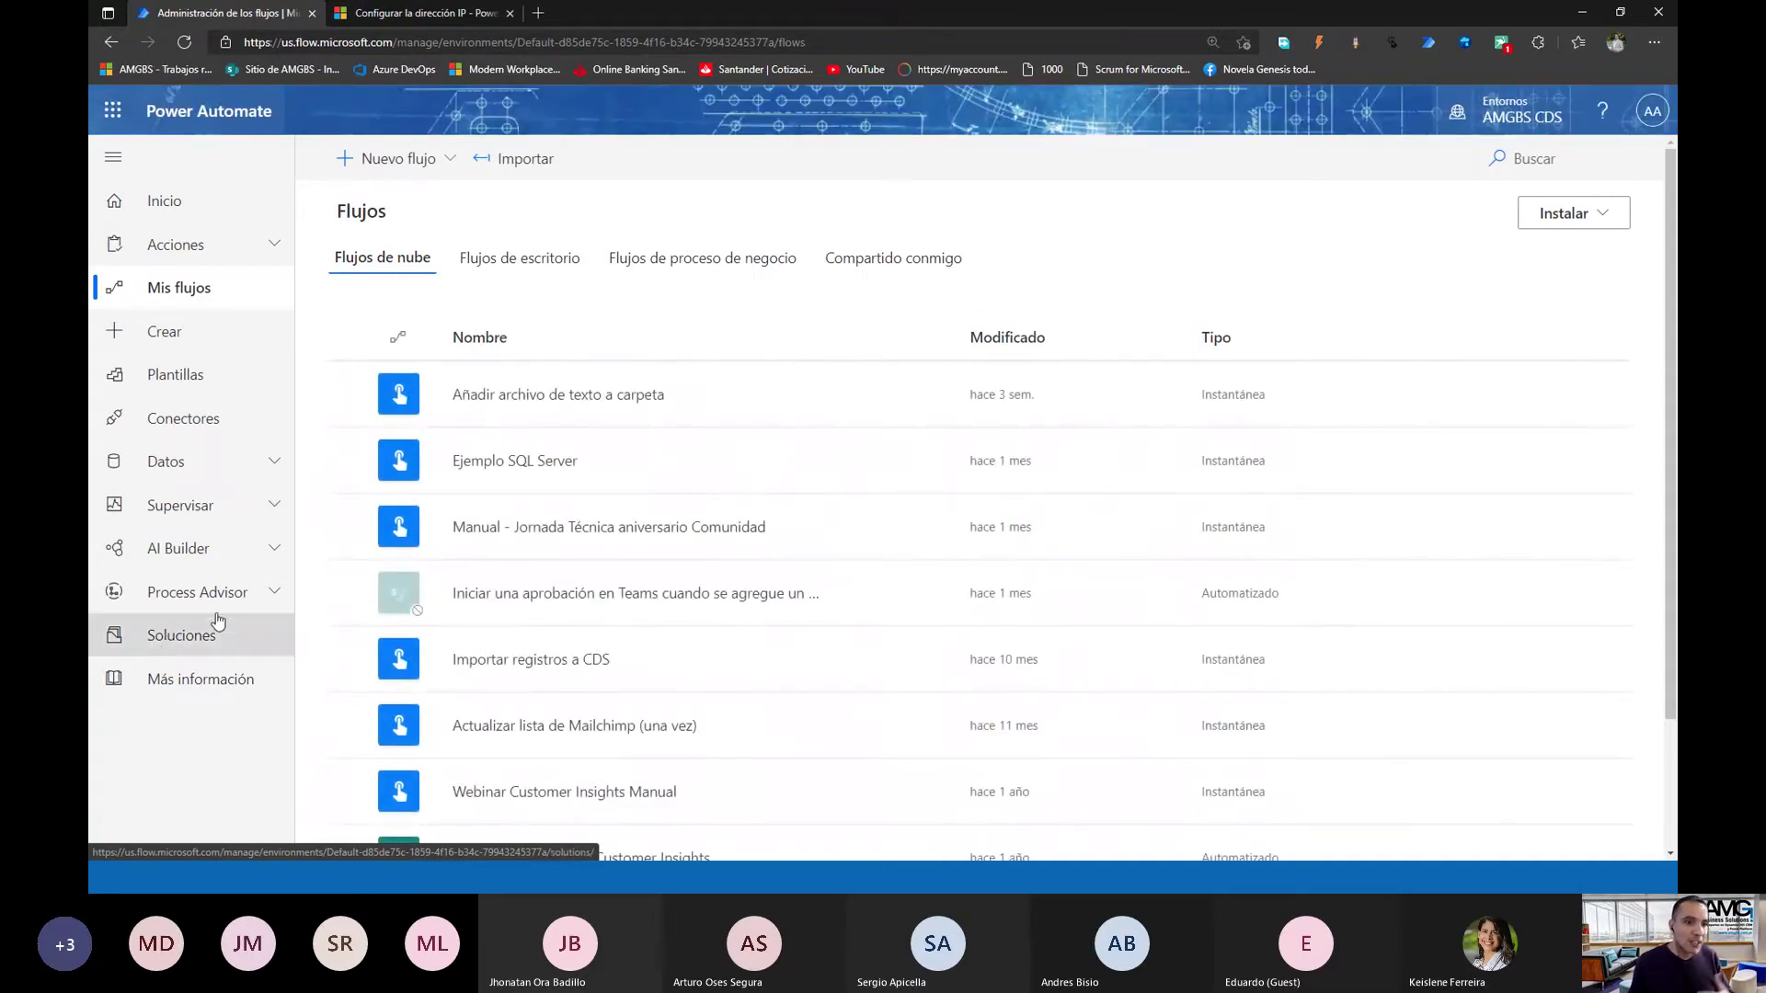
{"action": "left_click", "coordinate": [258, 521]}
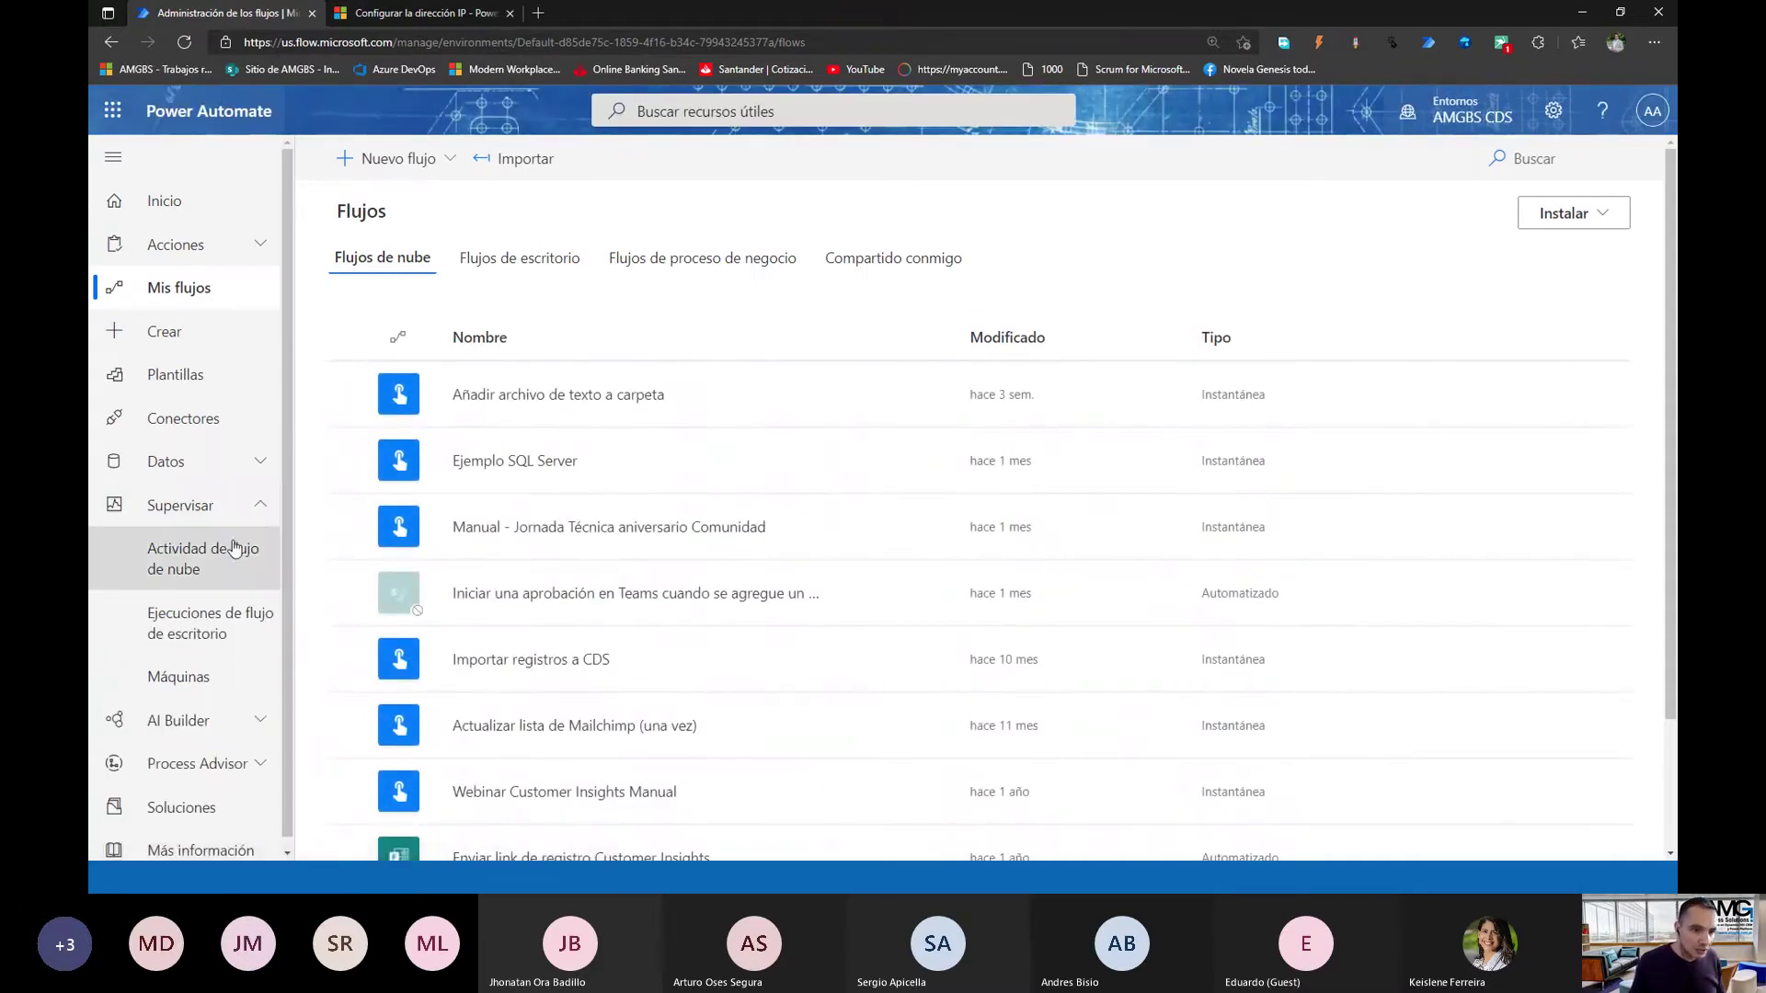
{"action": "left_click", "coordinate": [210, 692]}
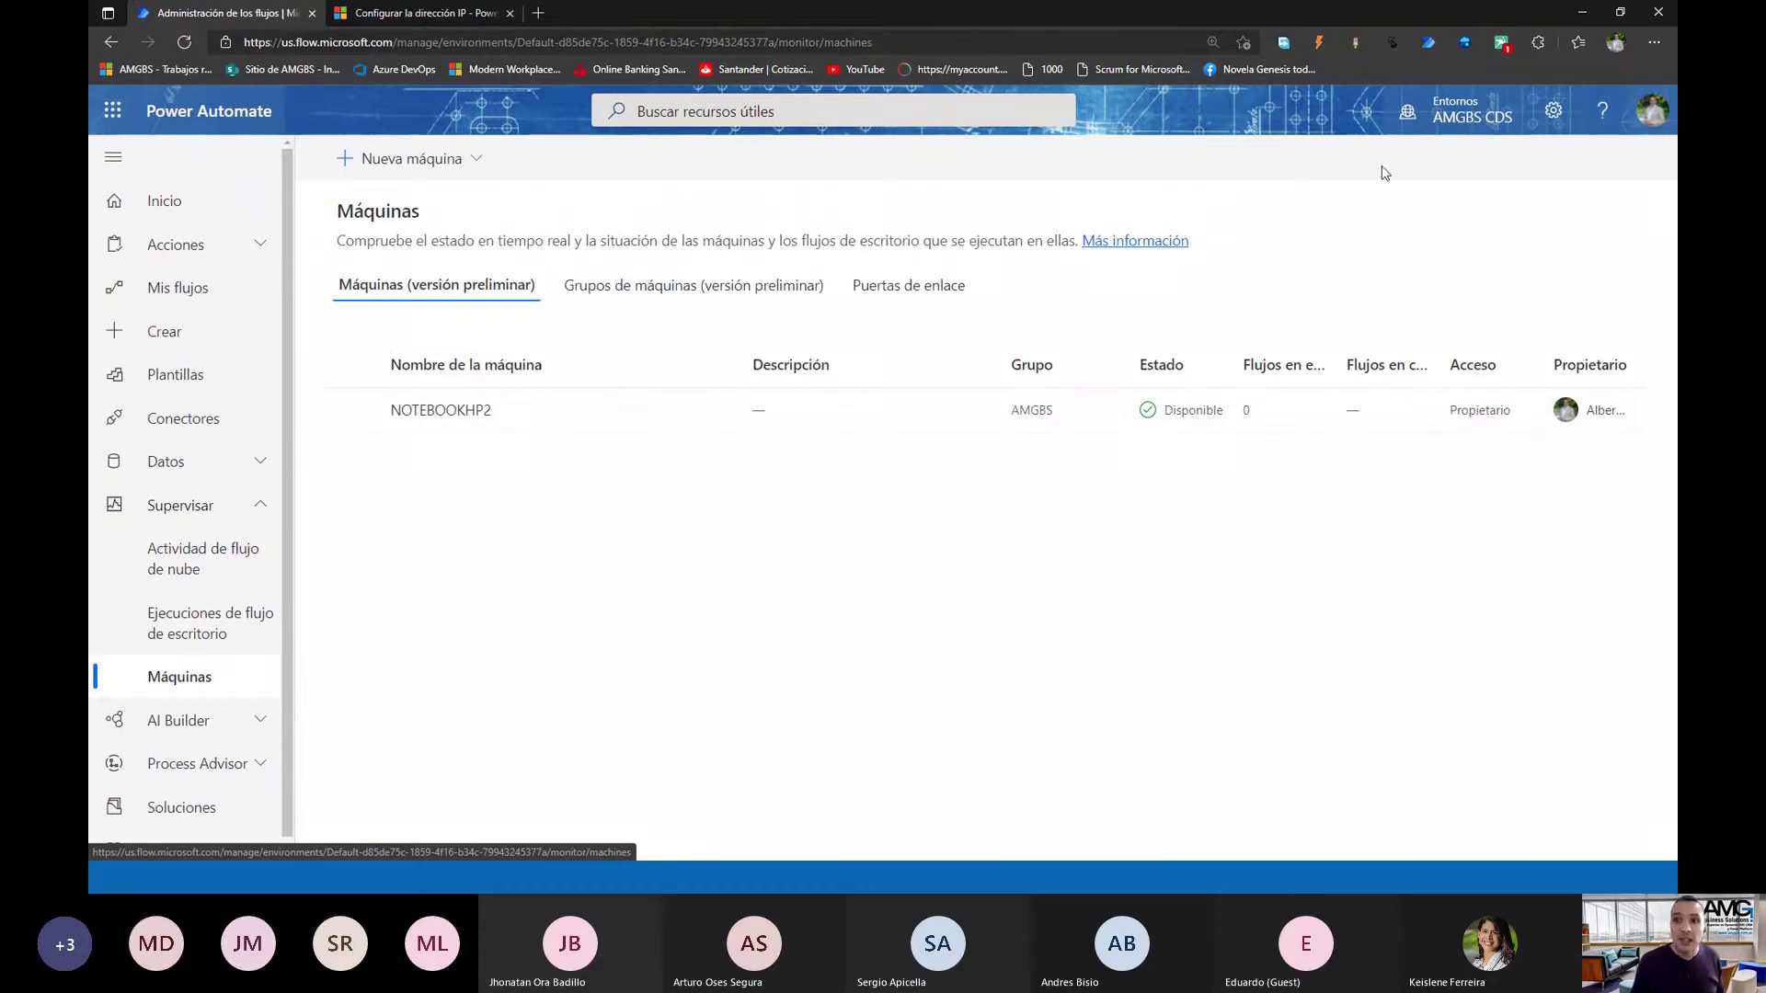
Show the list of environments, view the machine groups, and return to the list of machines
{"action": "left_click", "coordinate": [1502, 135]}
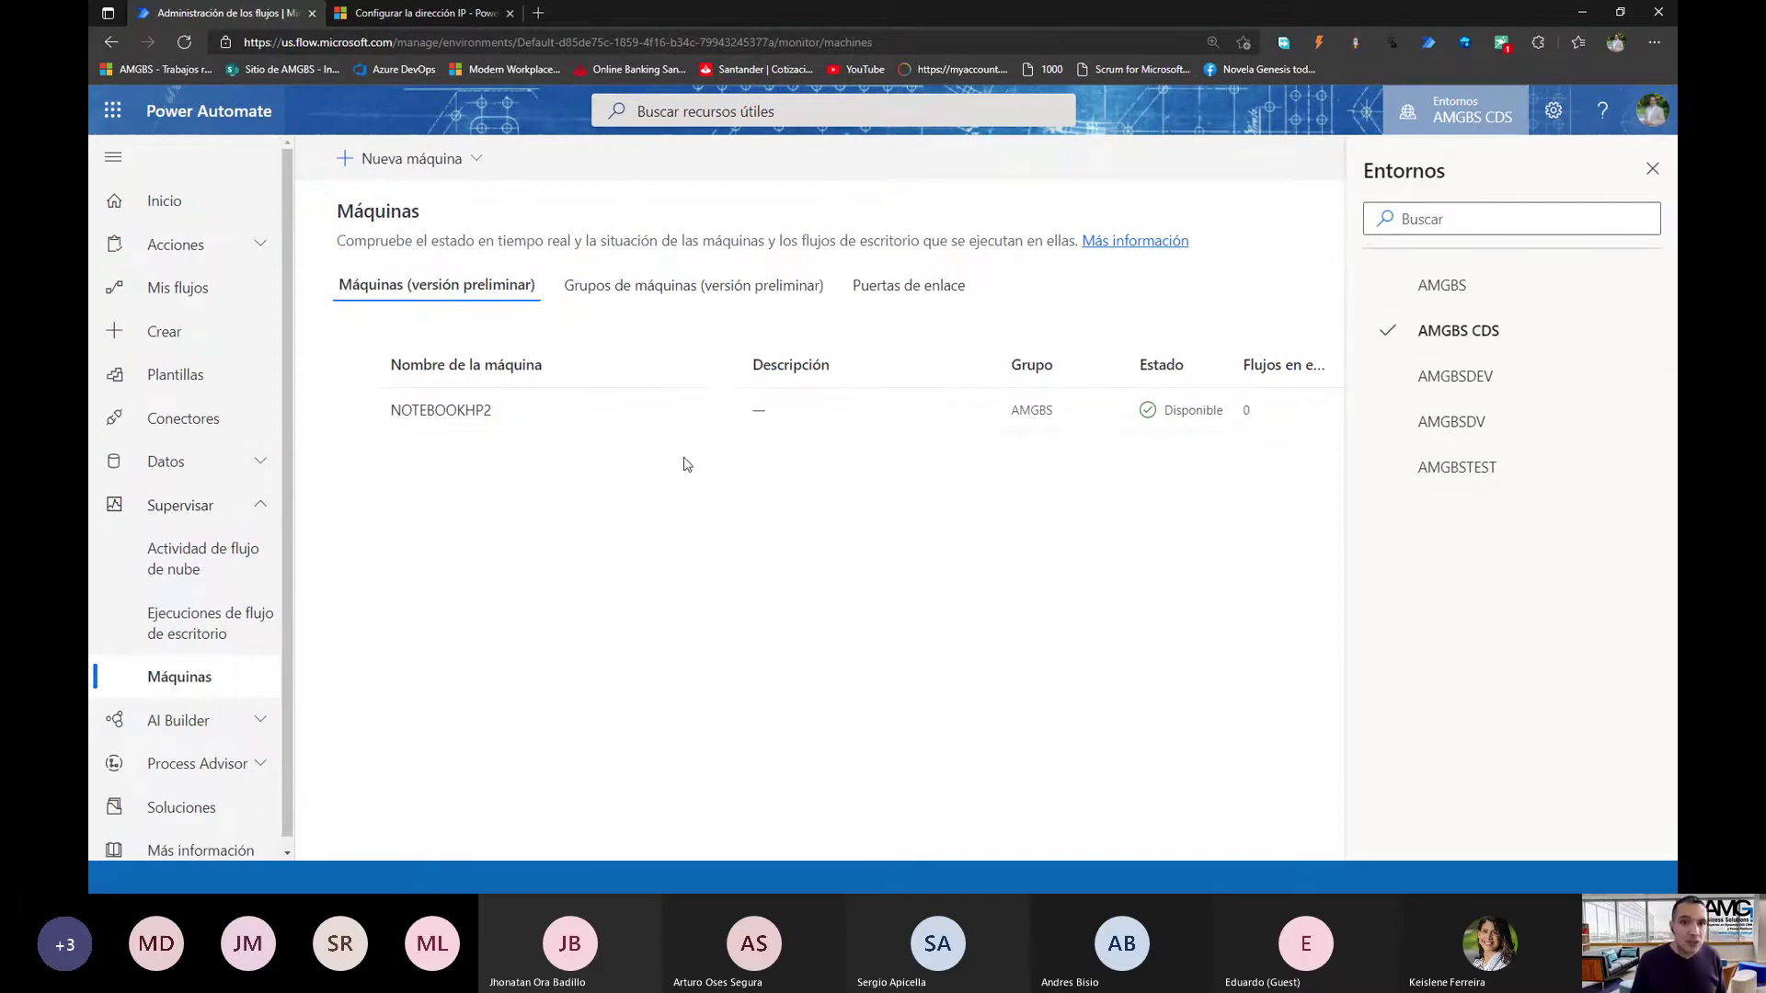
{"action": "left_click", "coordinate": [691, 292]}
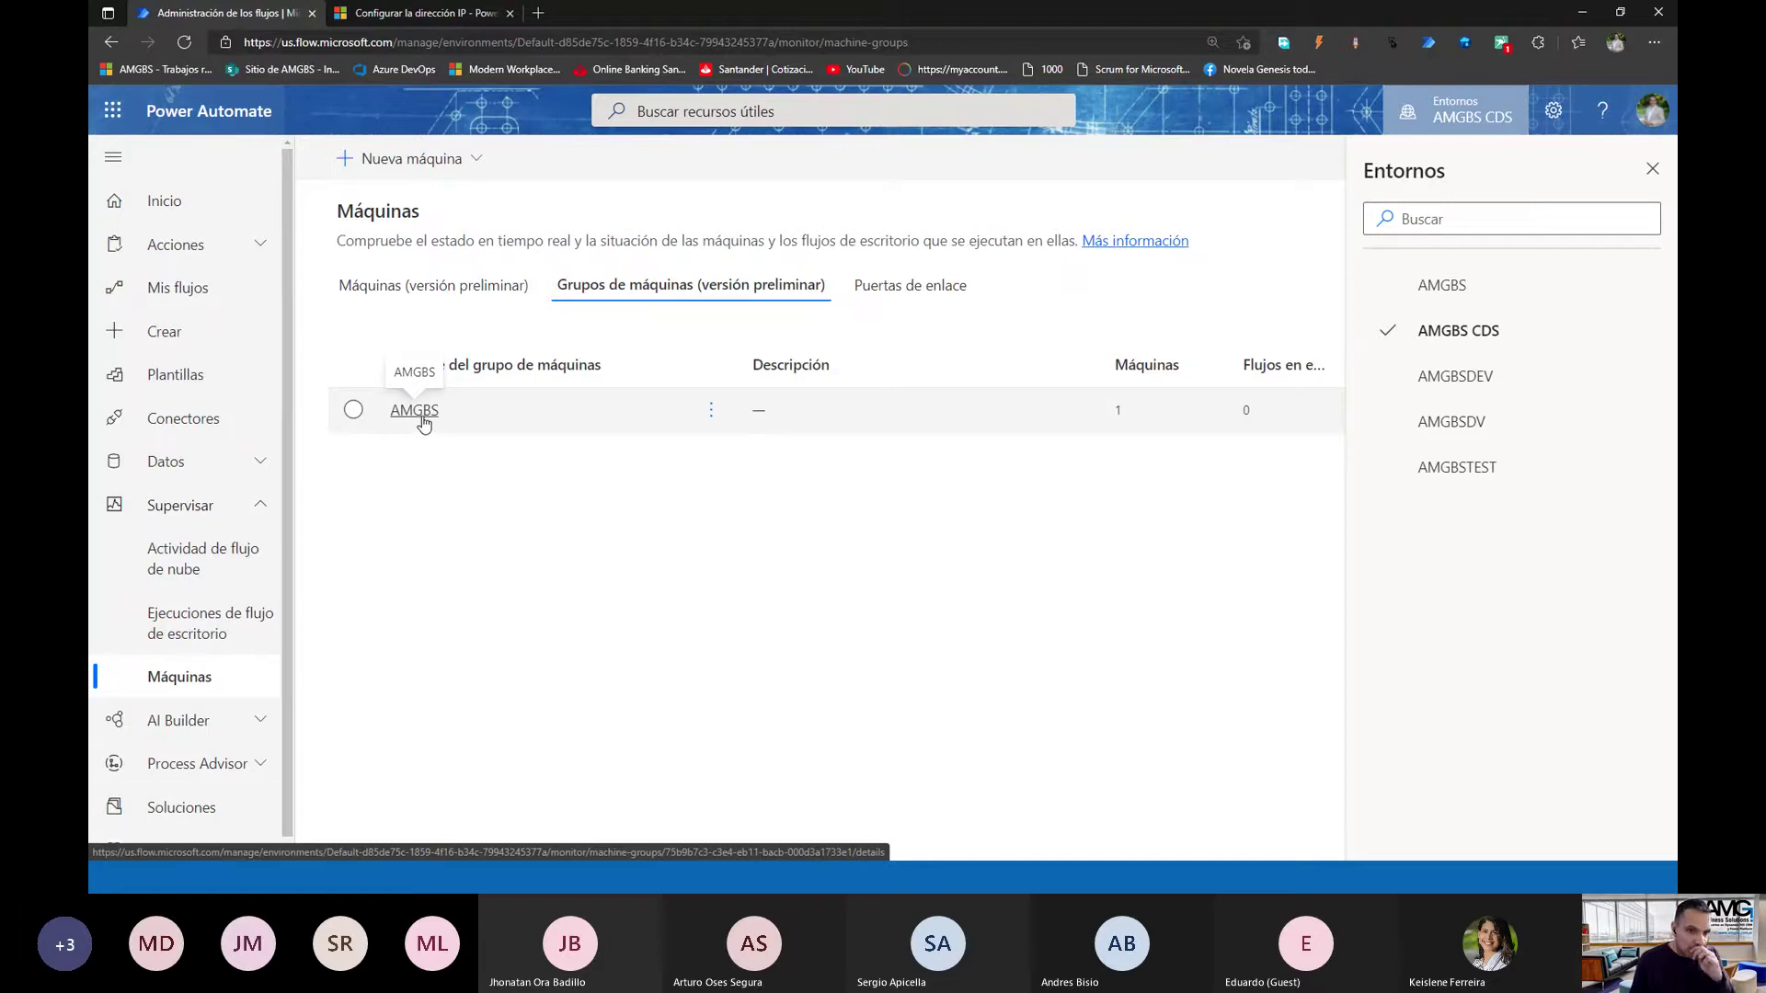
{"action": "left_click", "coordinate": [416, 292]}
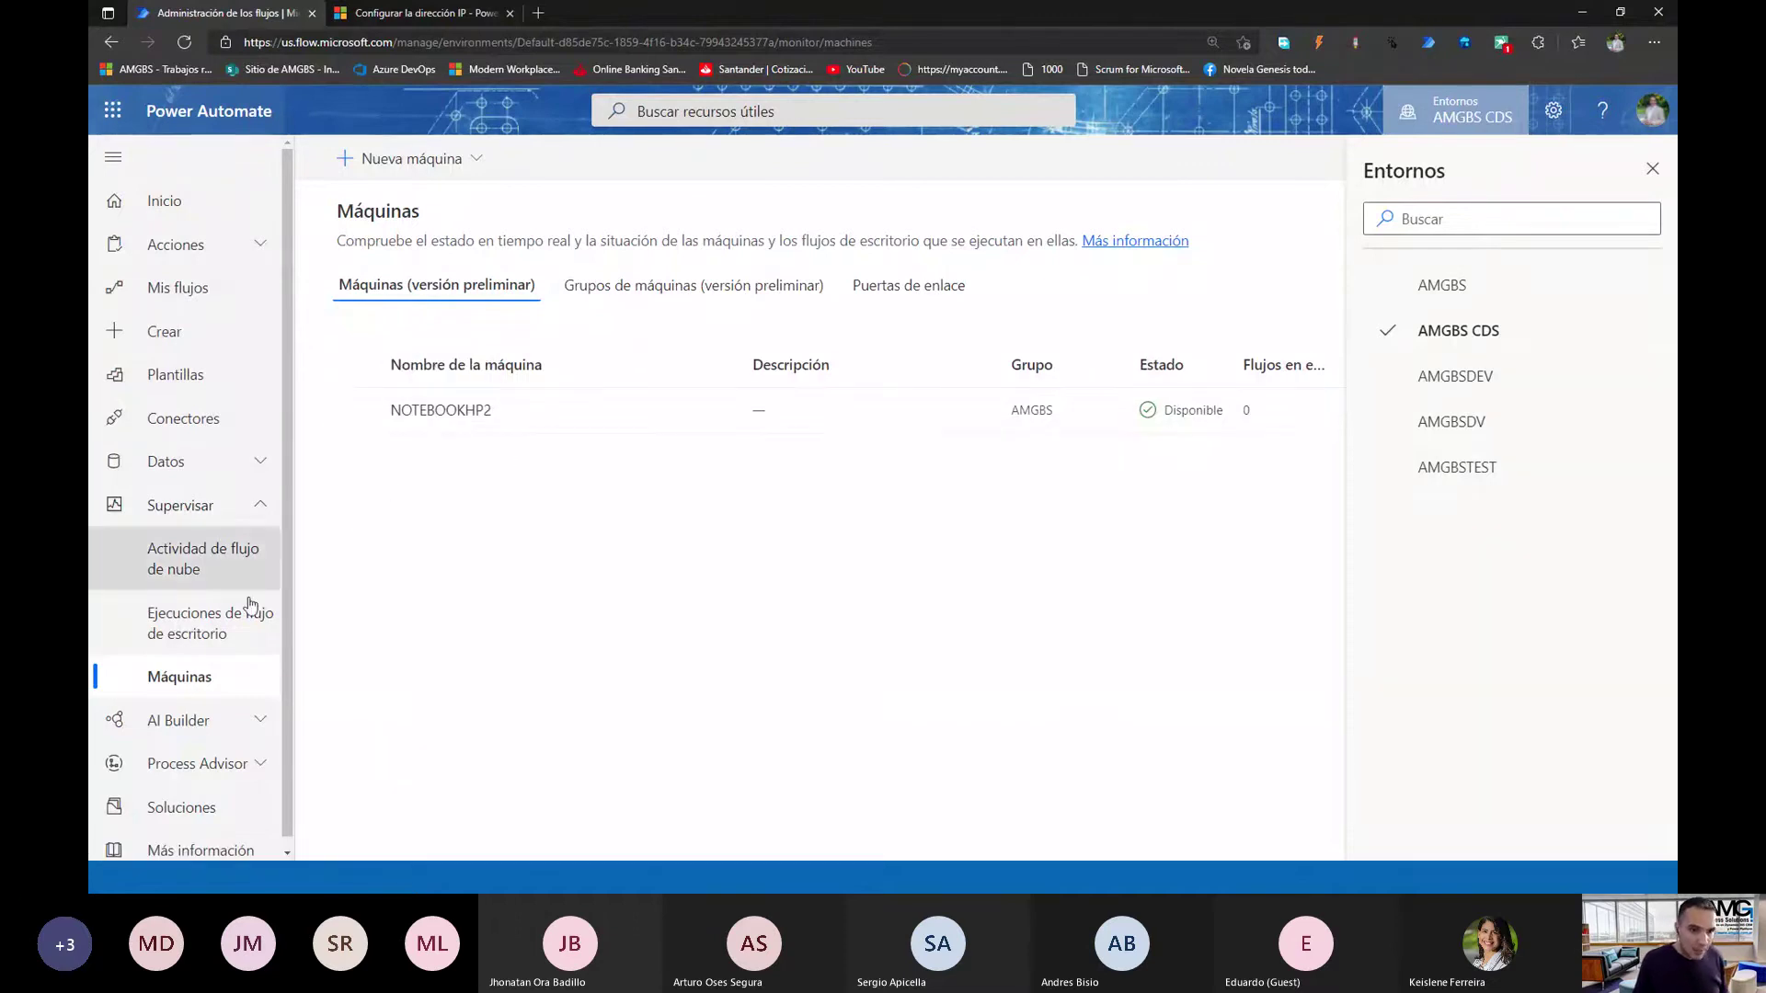
Open the 16 jul 16:03 run of Grabacion Web from the desktop flow runs and close the Entornos pane
{"action": "scroll", "coordinate": [289, 649], "scroll_direction": "down", "scroll_amount": 1}
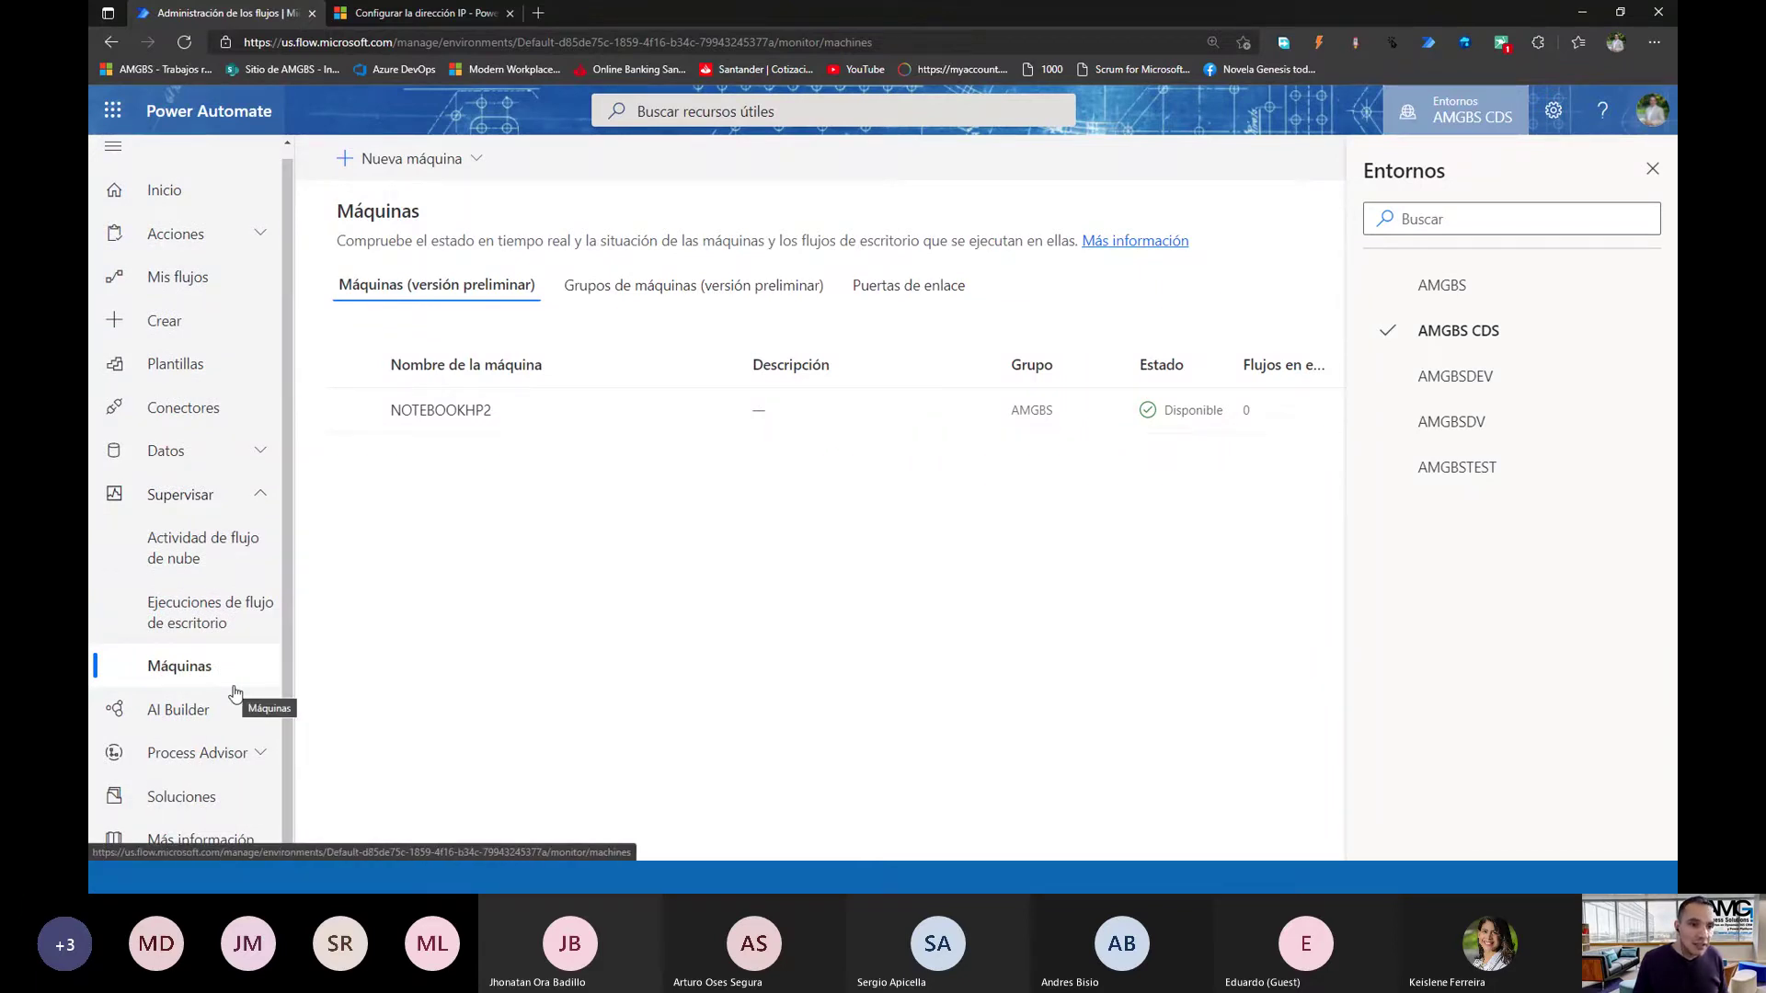
{"action": "left_click", "coordinate": [247, 622]}
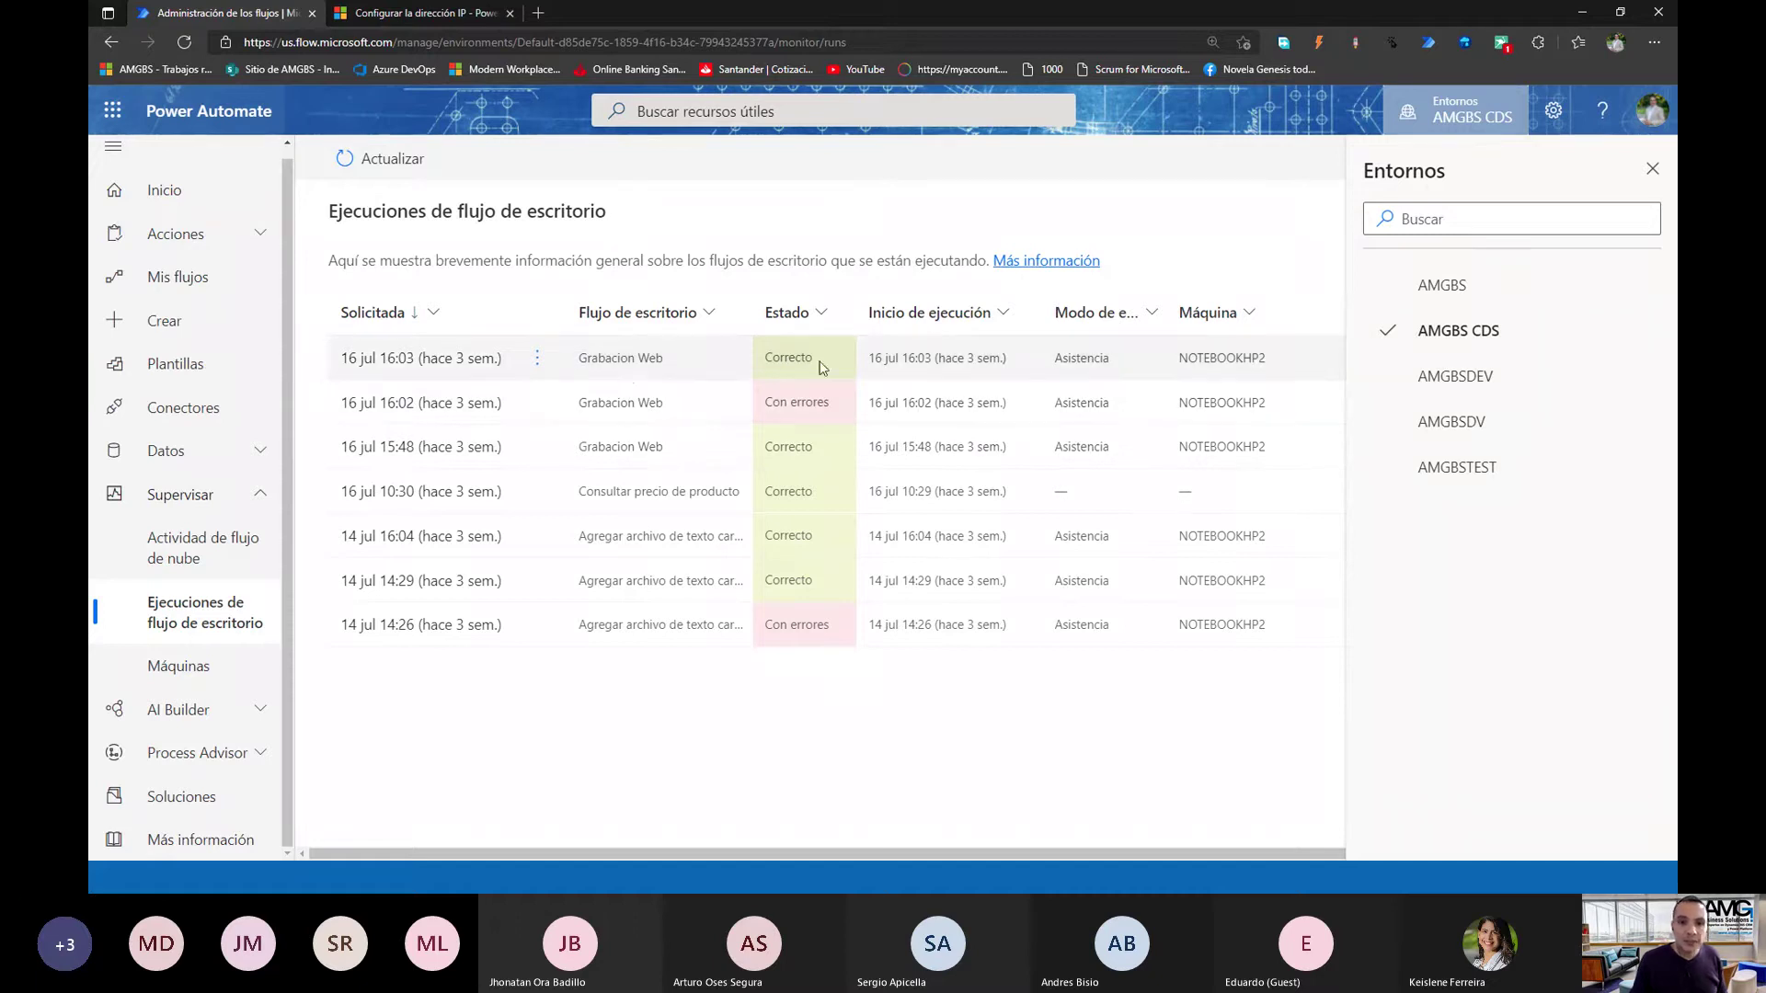
{"action": "left_click", "coordinate": [463, 361]}
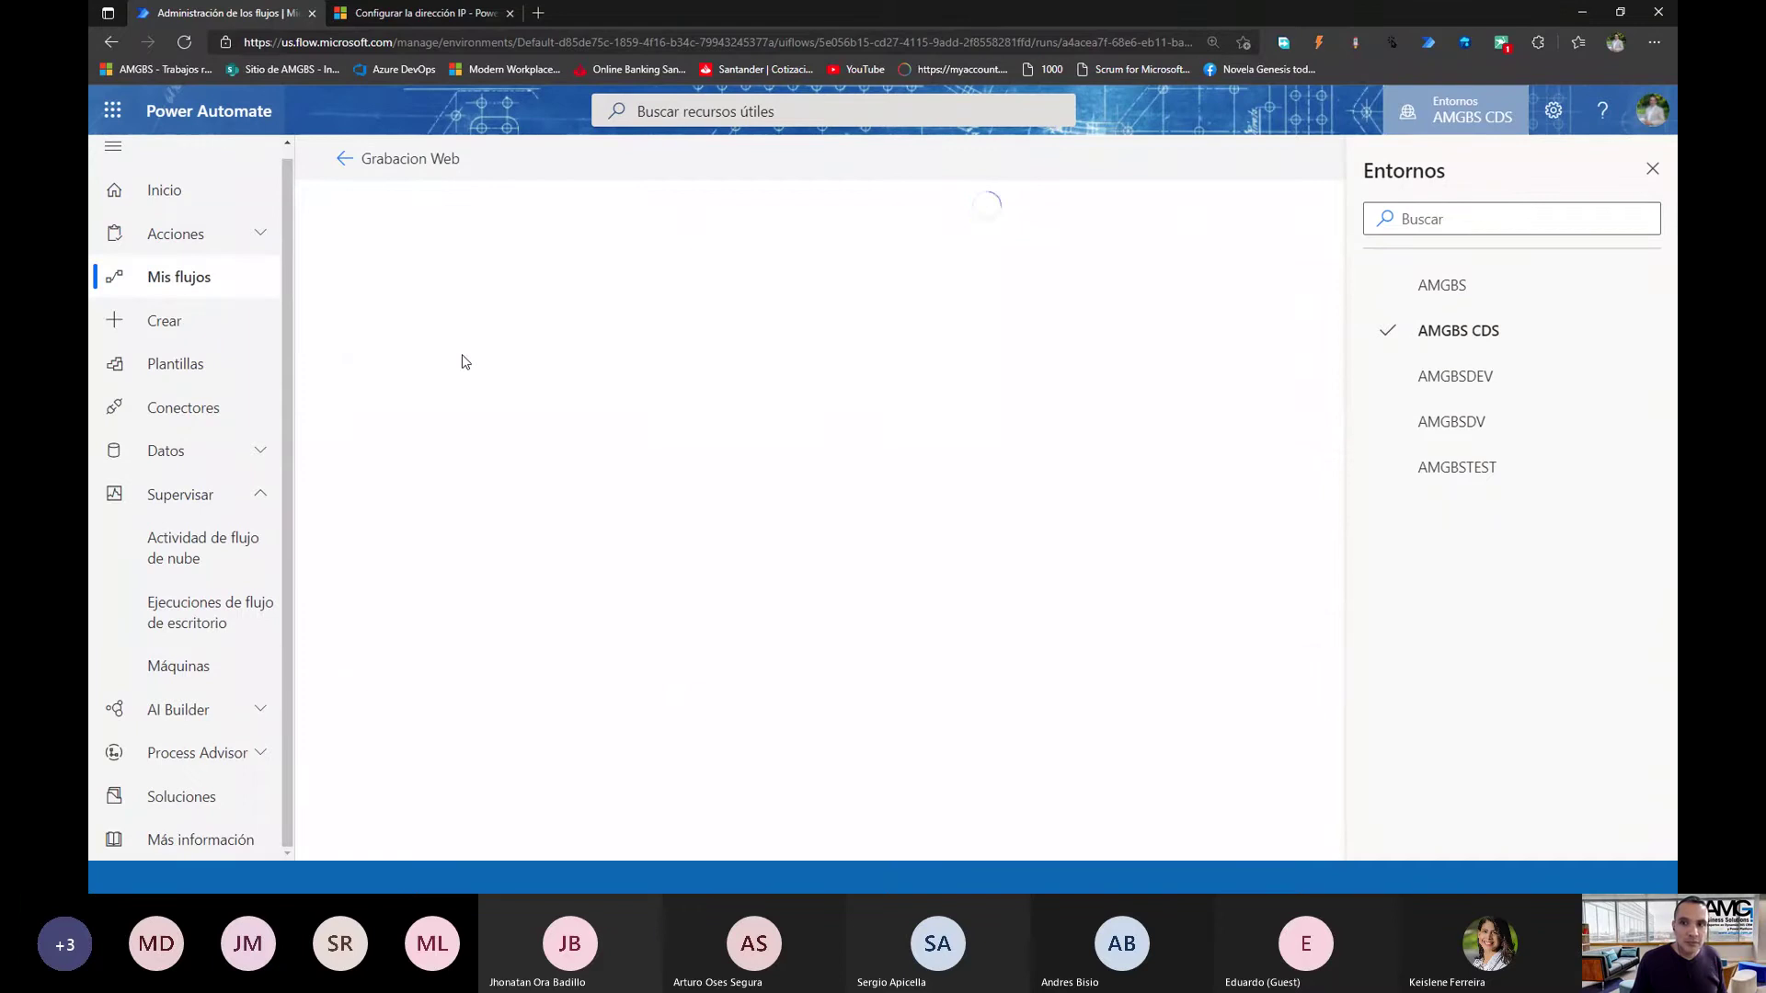
{"action": "left_click", "coordinate": [1652, 176]}
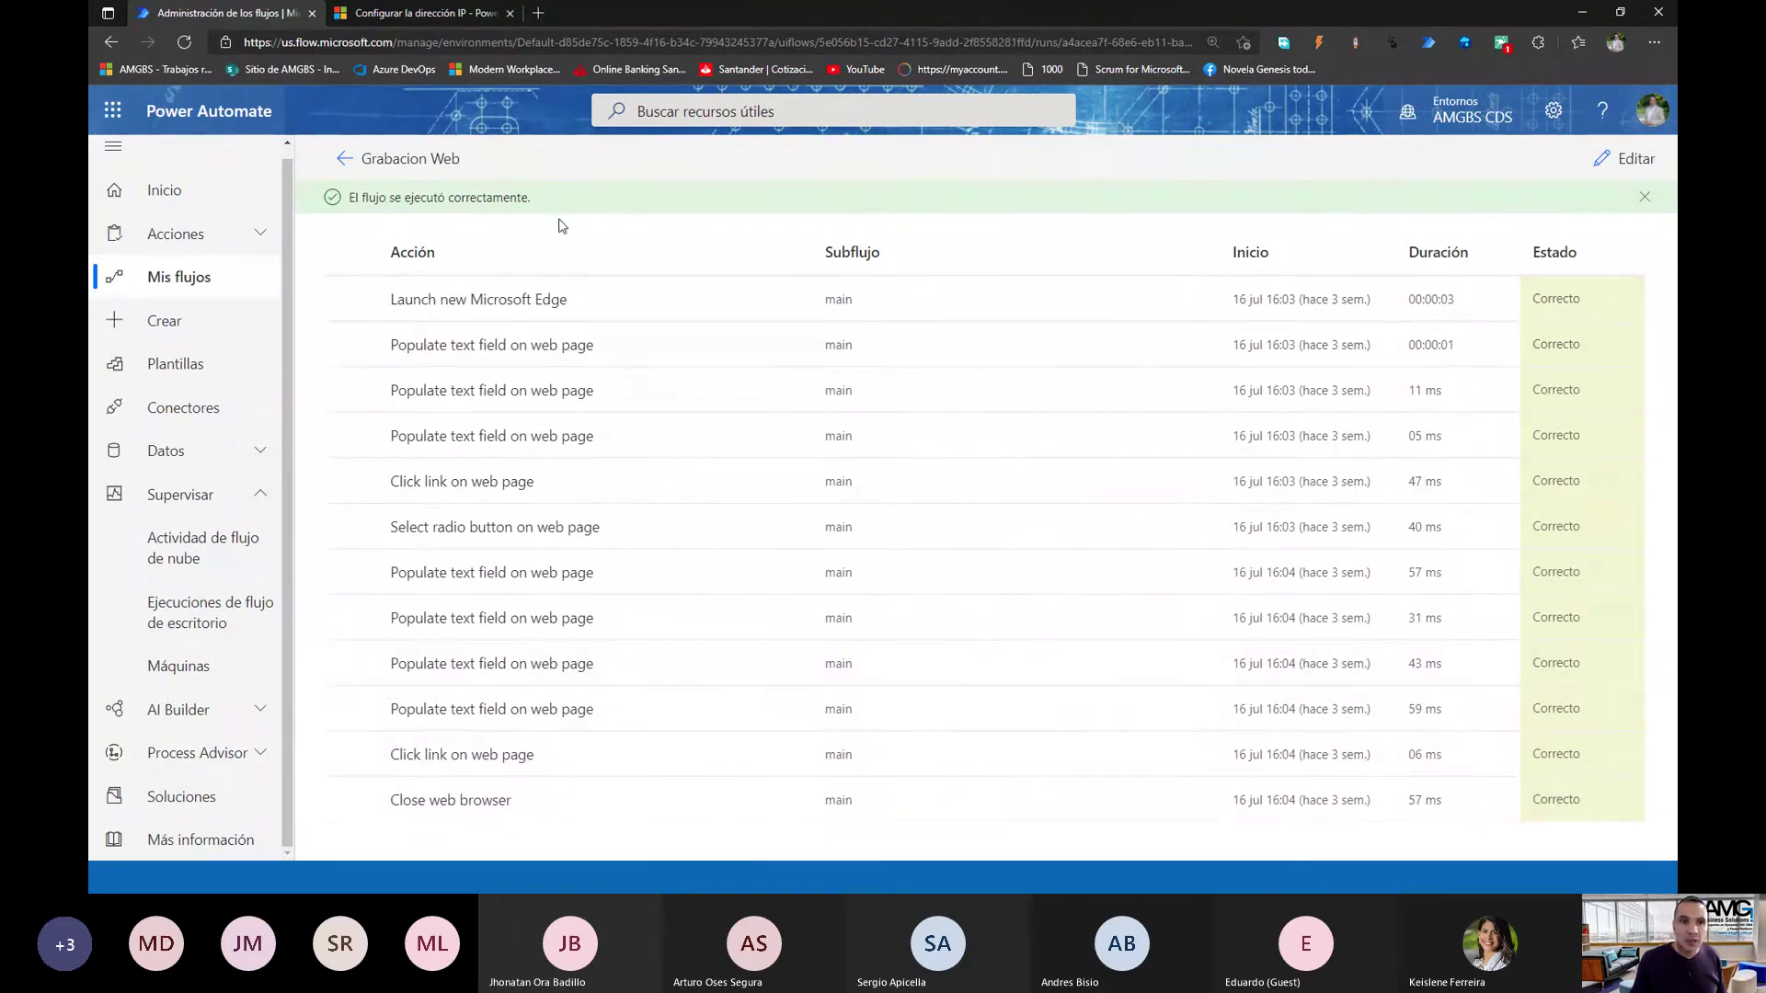
Open the 16 jul 16:02 run of Grabacion Web and examine the error details of its Populate text field on web page action
{"action": "left_click", "coordinate": [343, 172]}
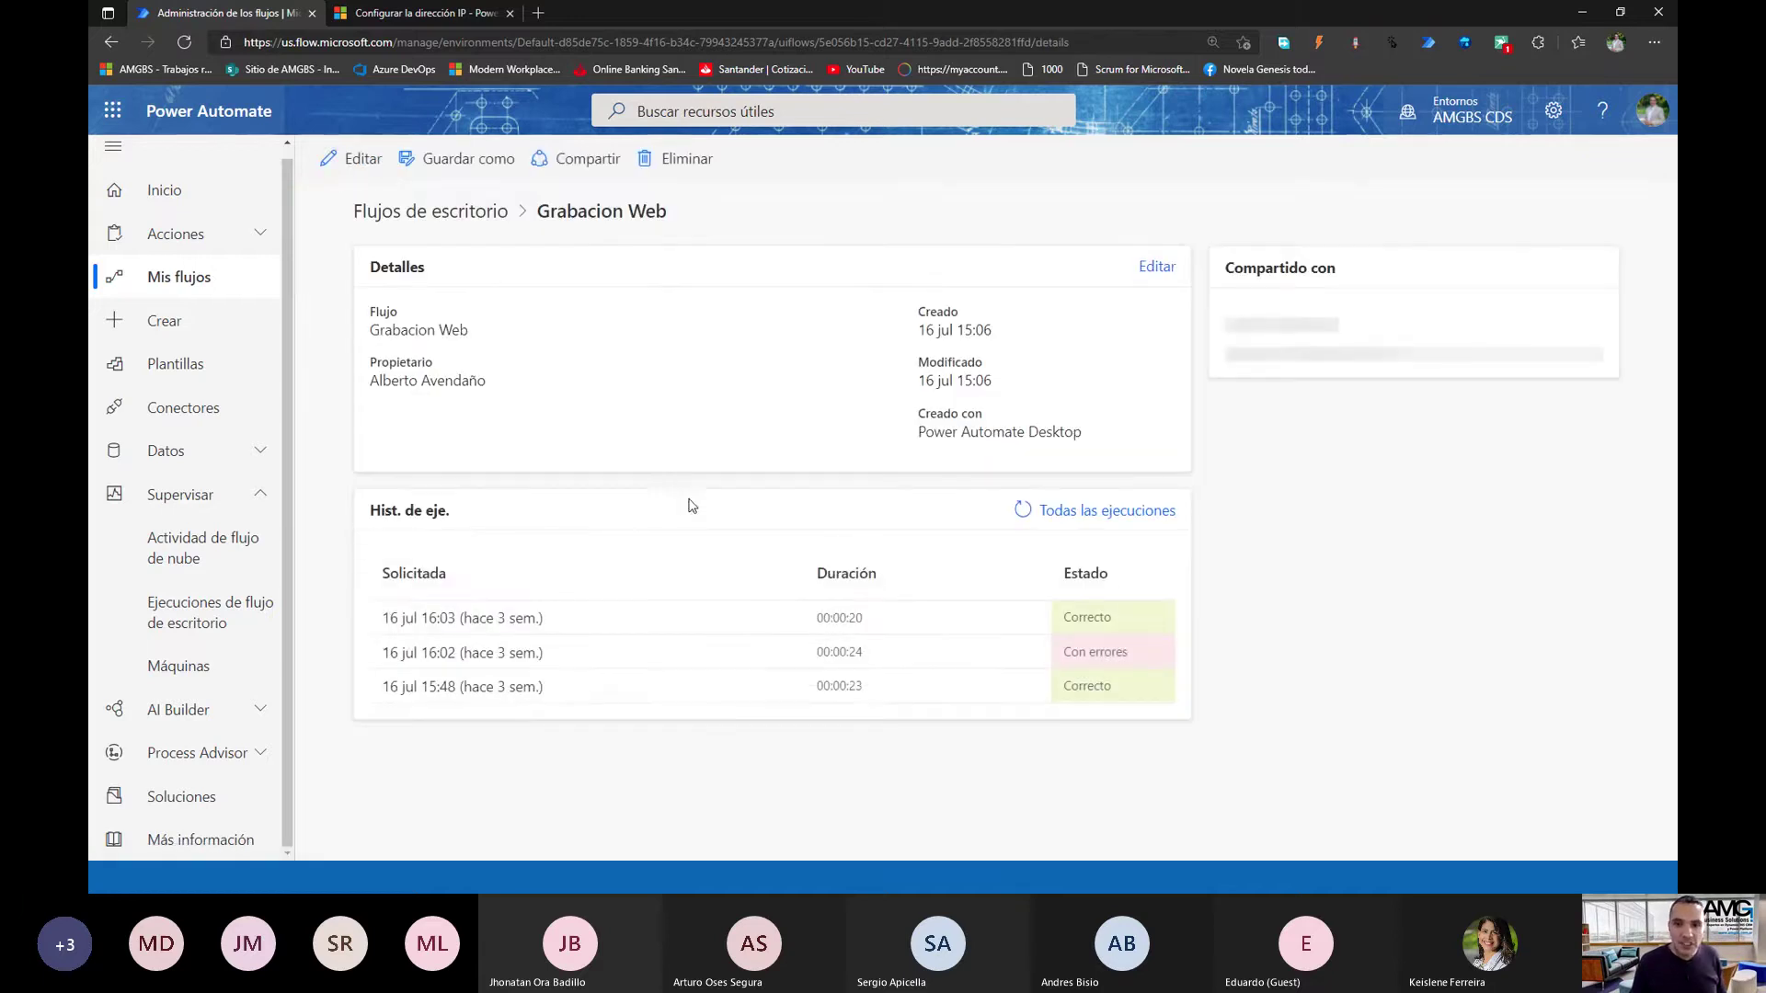
{"action": "left_click", "coordinate": [443, 659]}
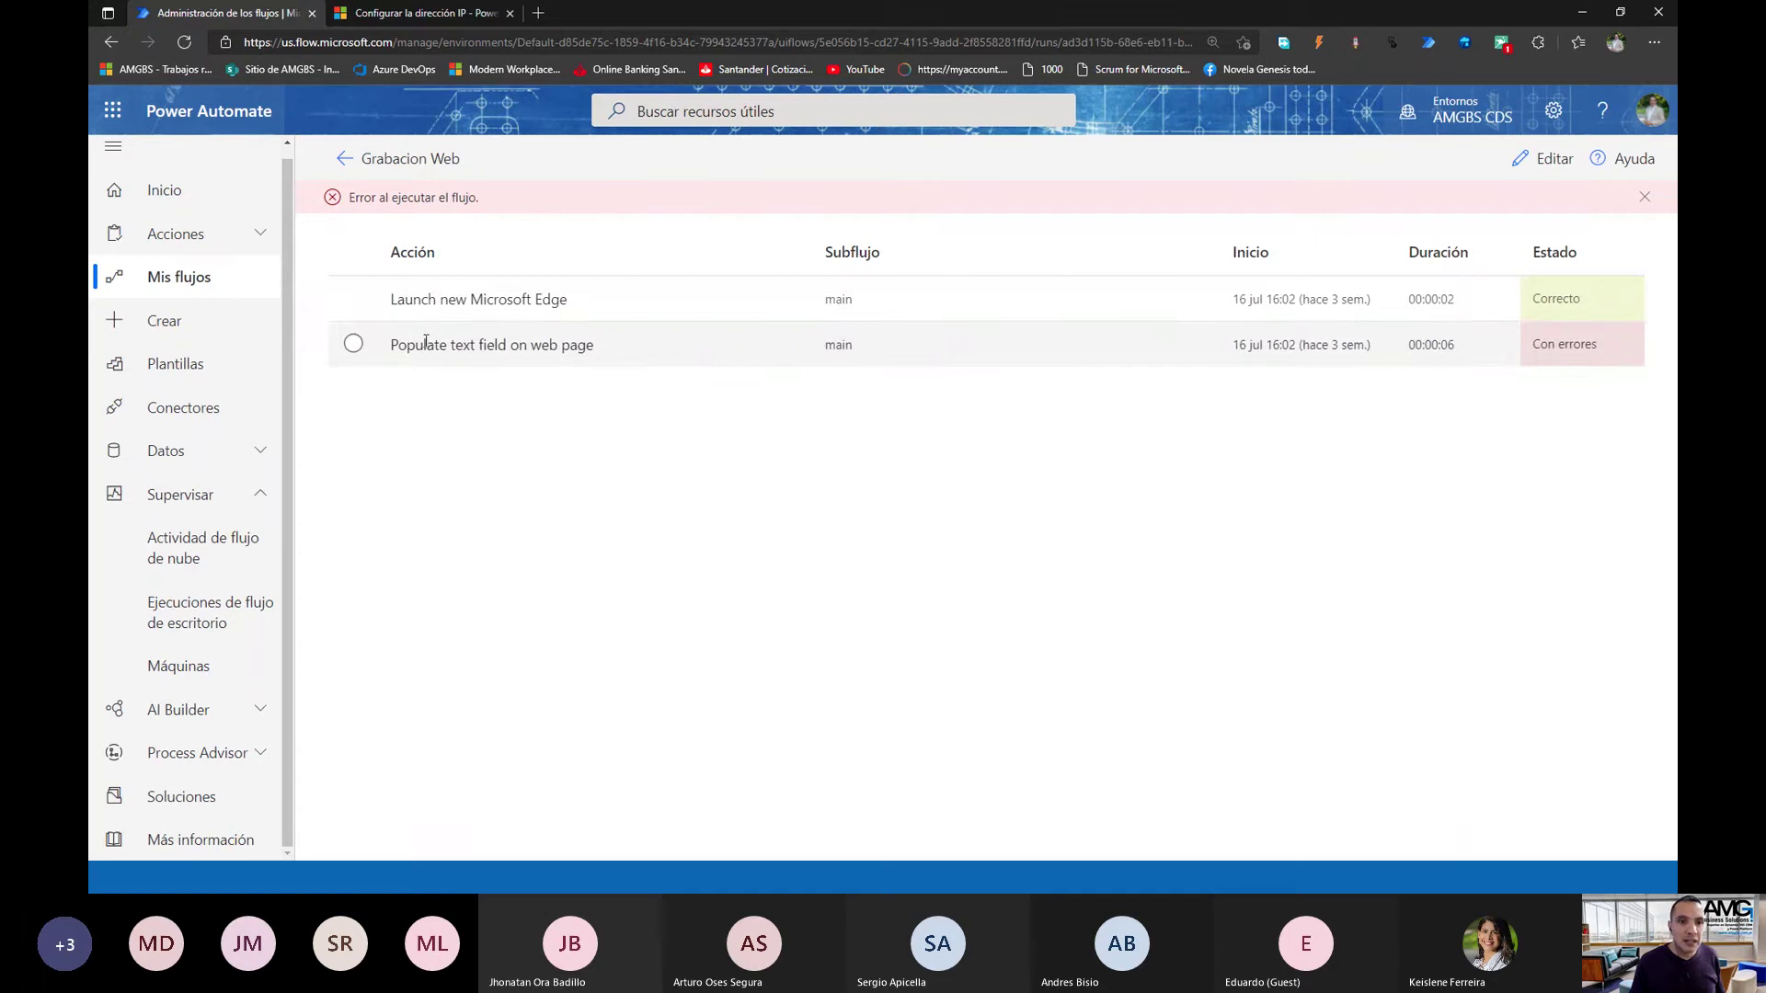
{"action": "left_click_drag", "start_coordinate": [568, 348], "coordinate": [471, 349]}
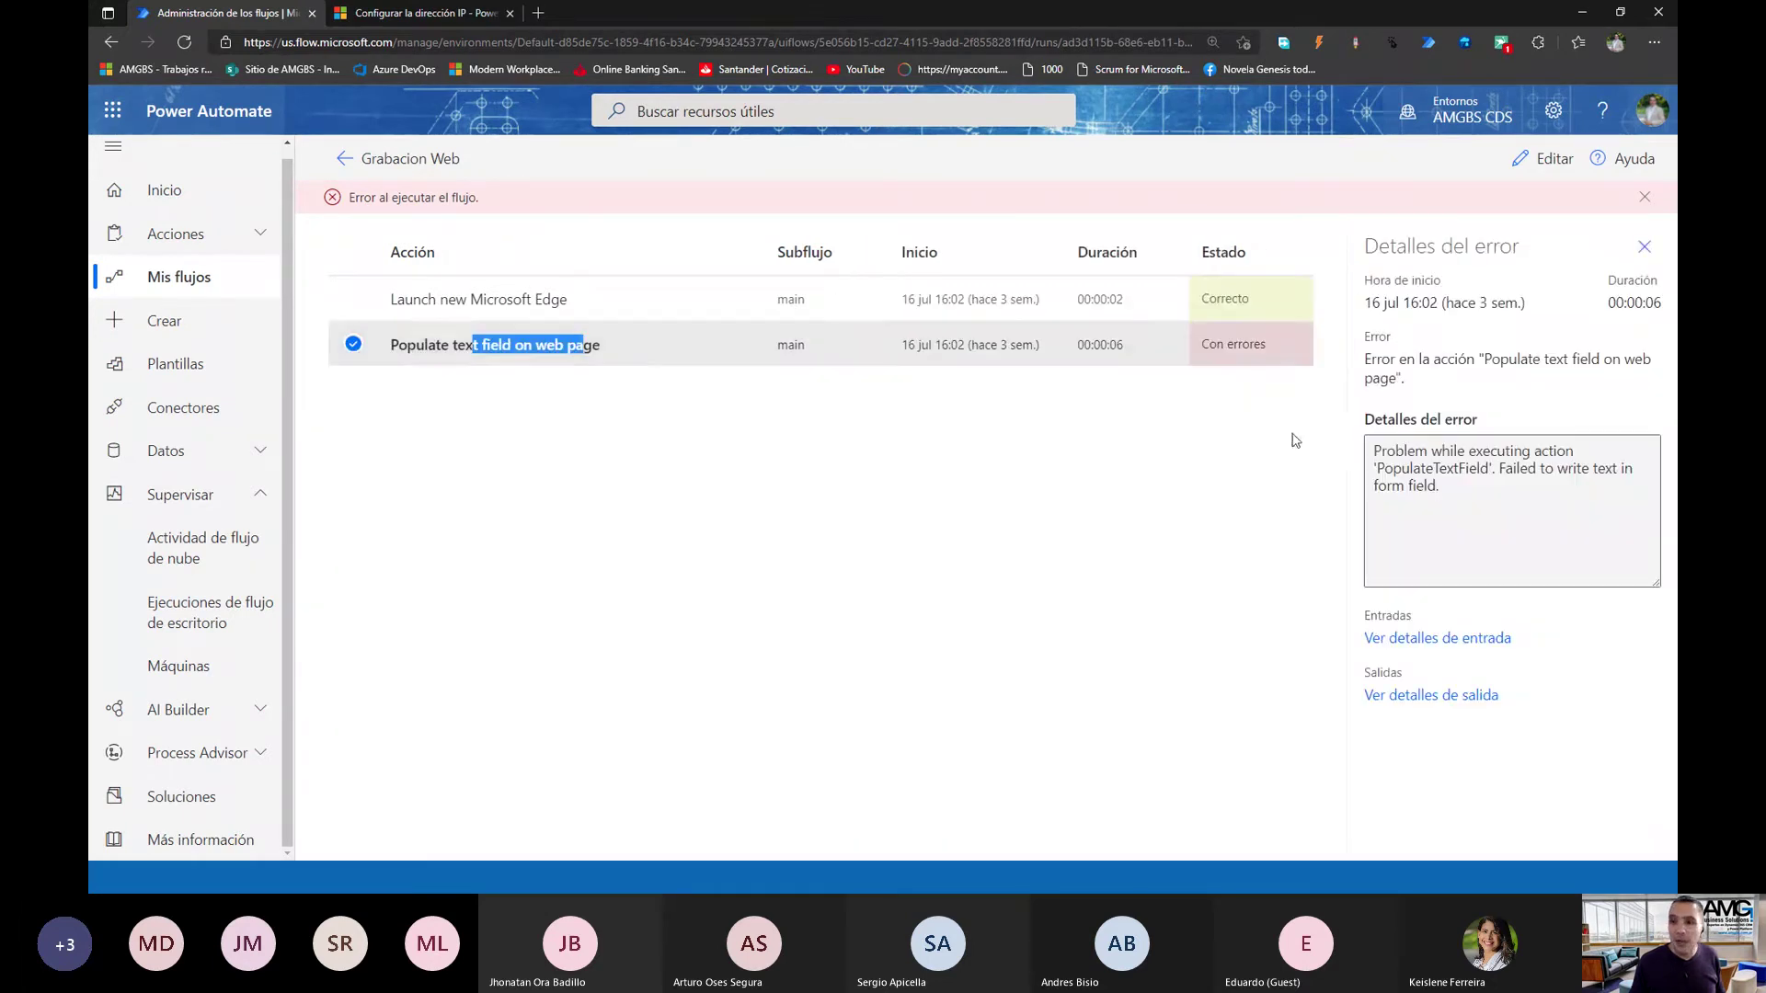
{"action": "left_click_drag", "start_coordinate": [1446, 492], "coordinate": [1360, 446]}
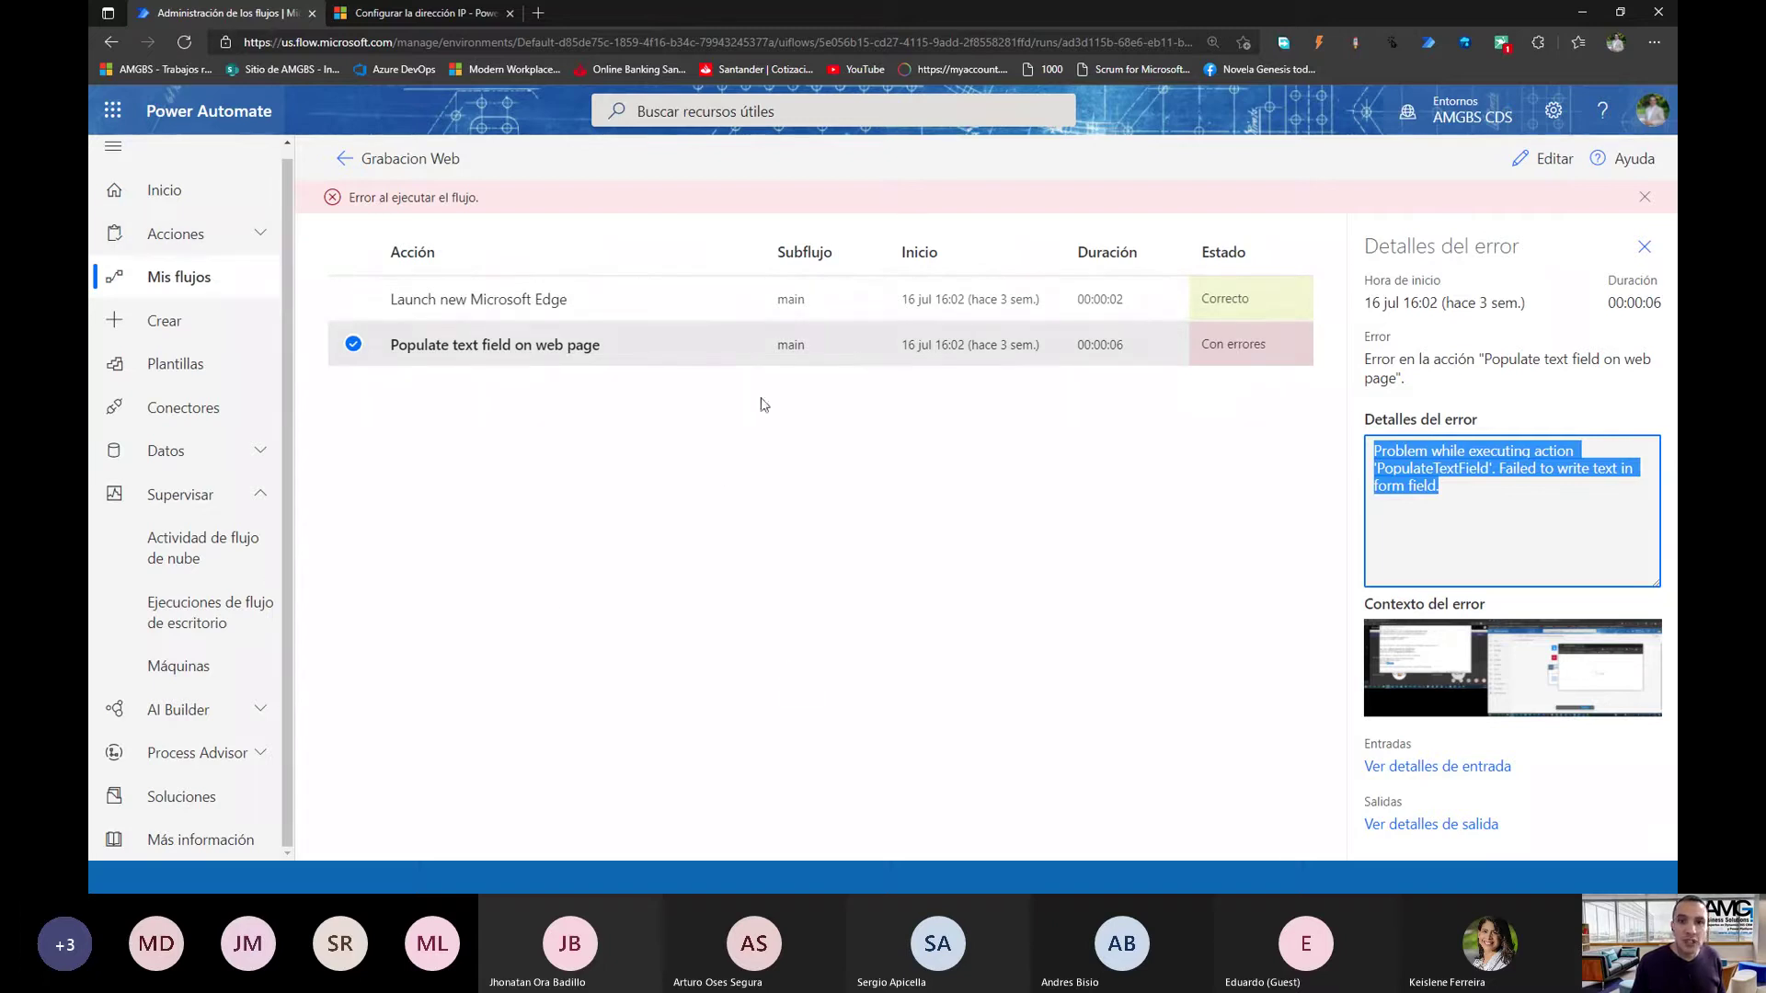
Show the dialog for creating a desktop flow from the Crear page and its Nombre de flujo field
{"action": "left_click", "coordinate": [190, 330]}
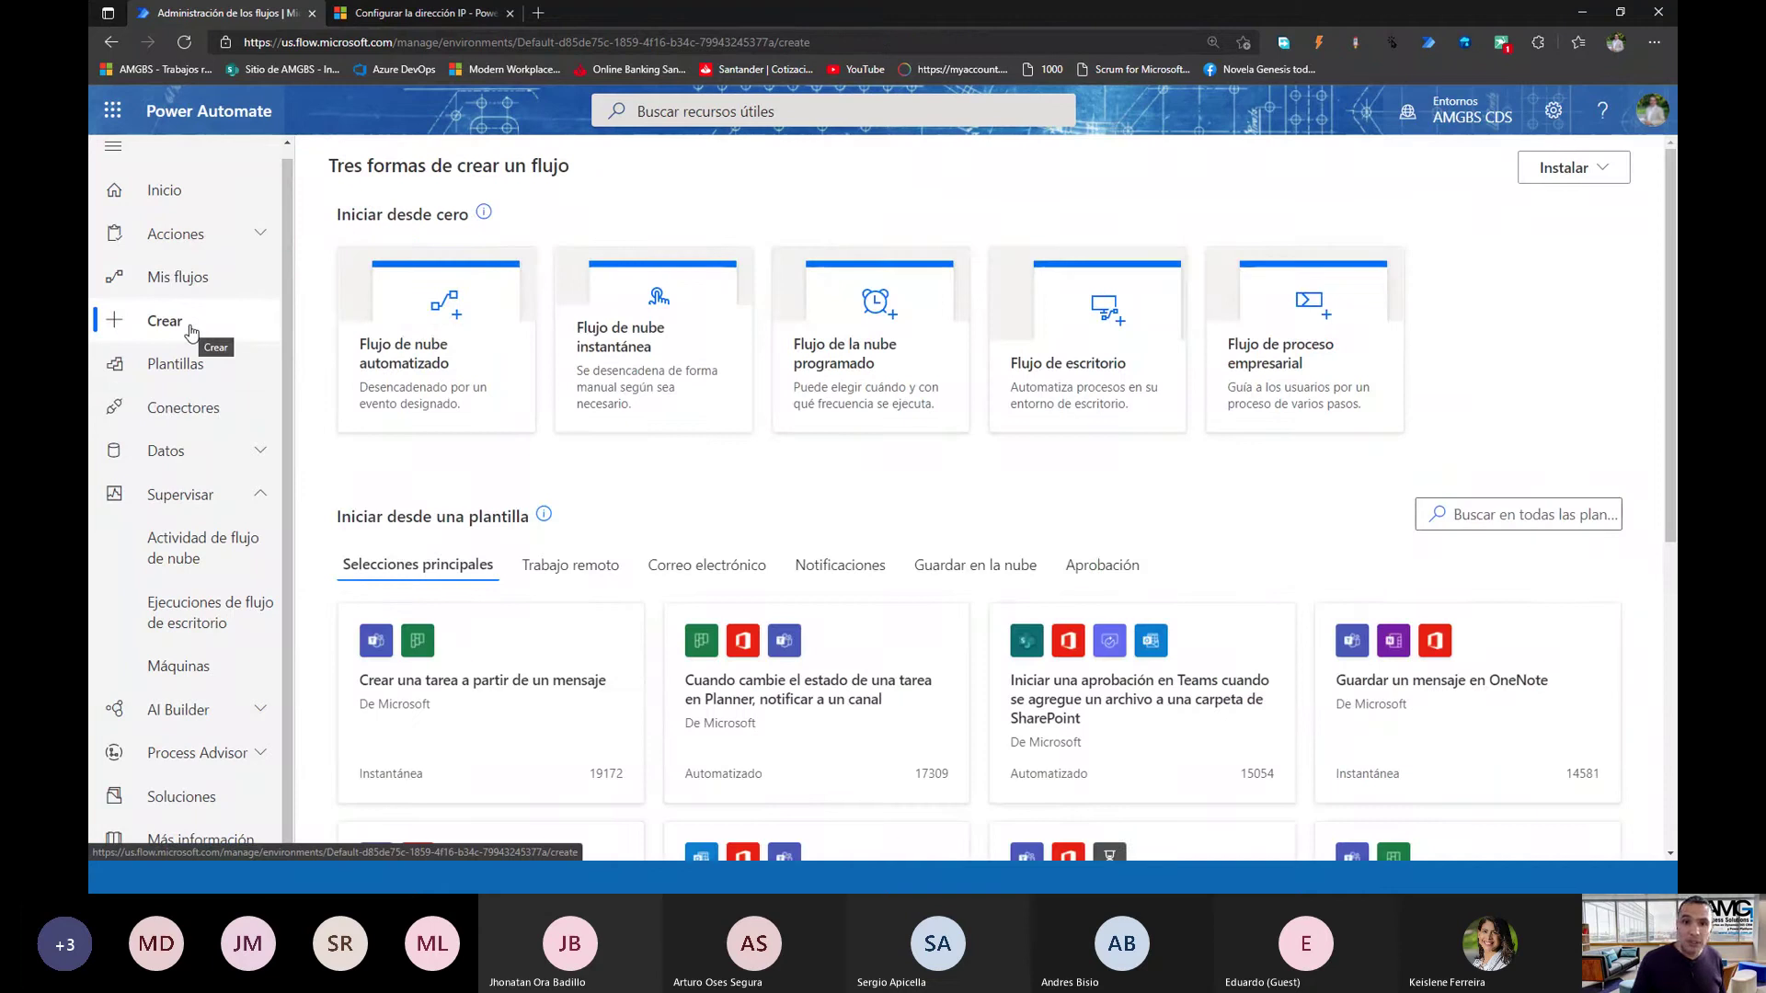
{"action": "left_click", "coordinate": [1109, 328]}
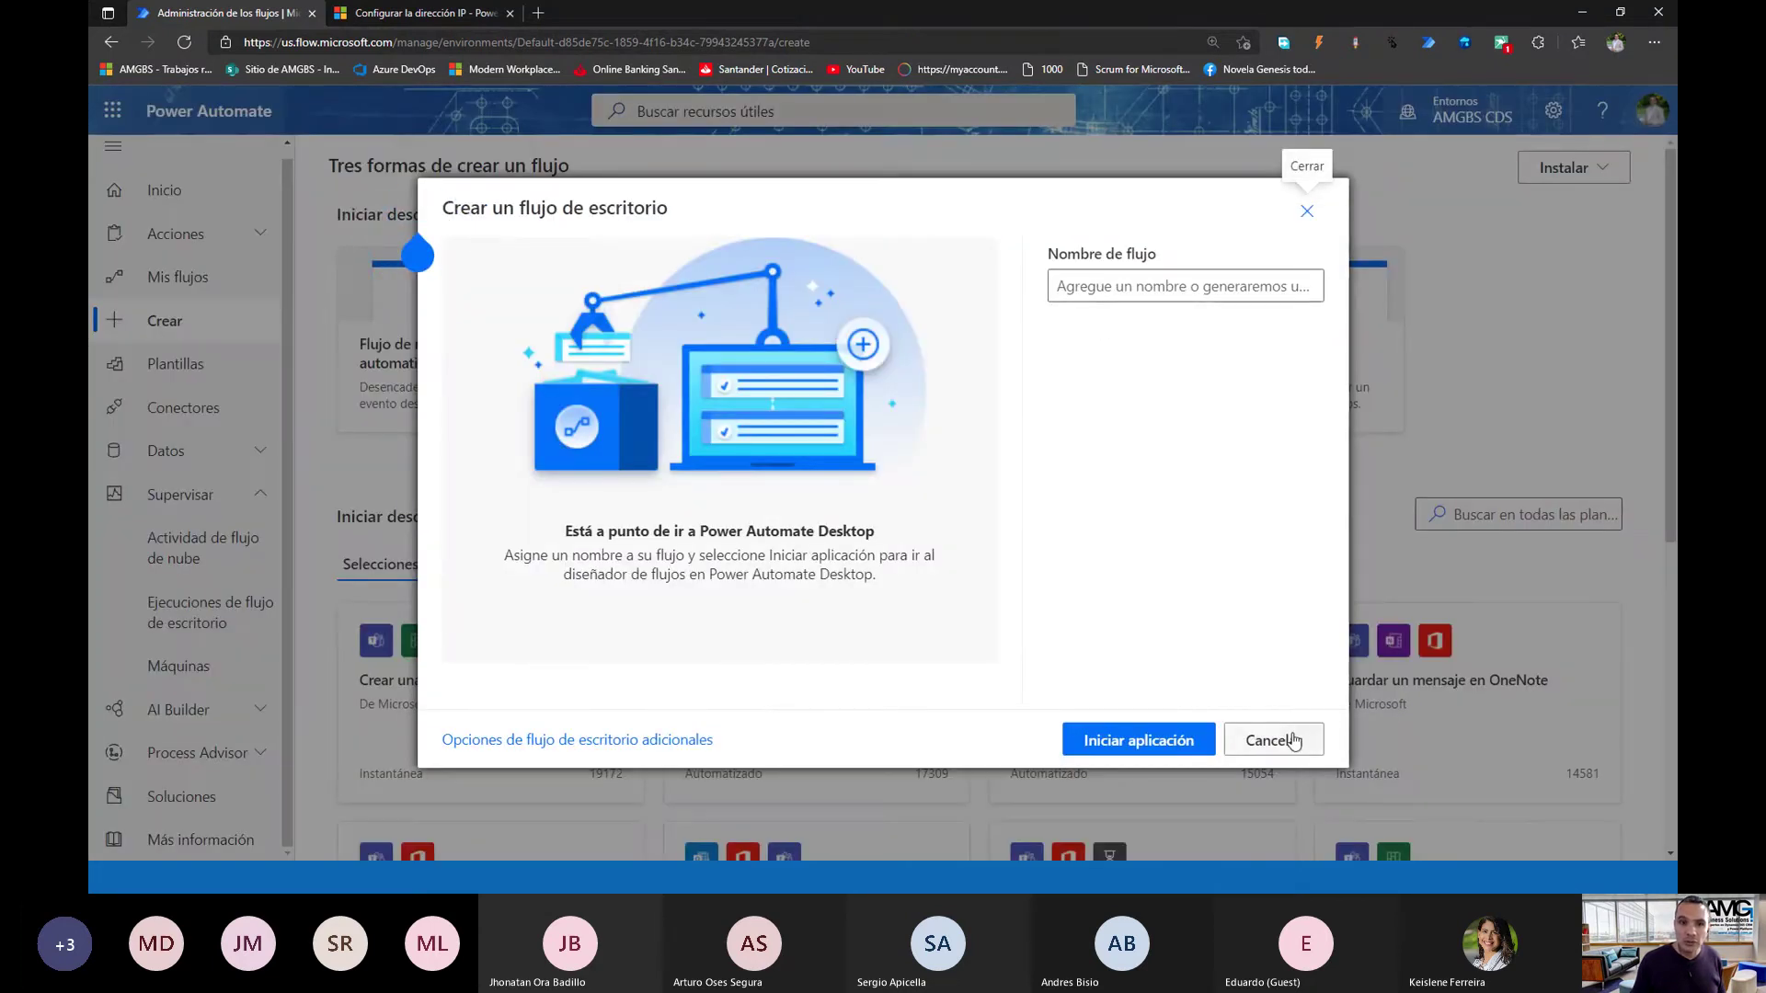
{"action": "left_click", "coordinate": [1294, 741]}
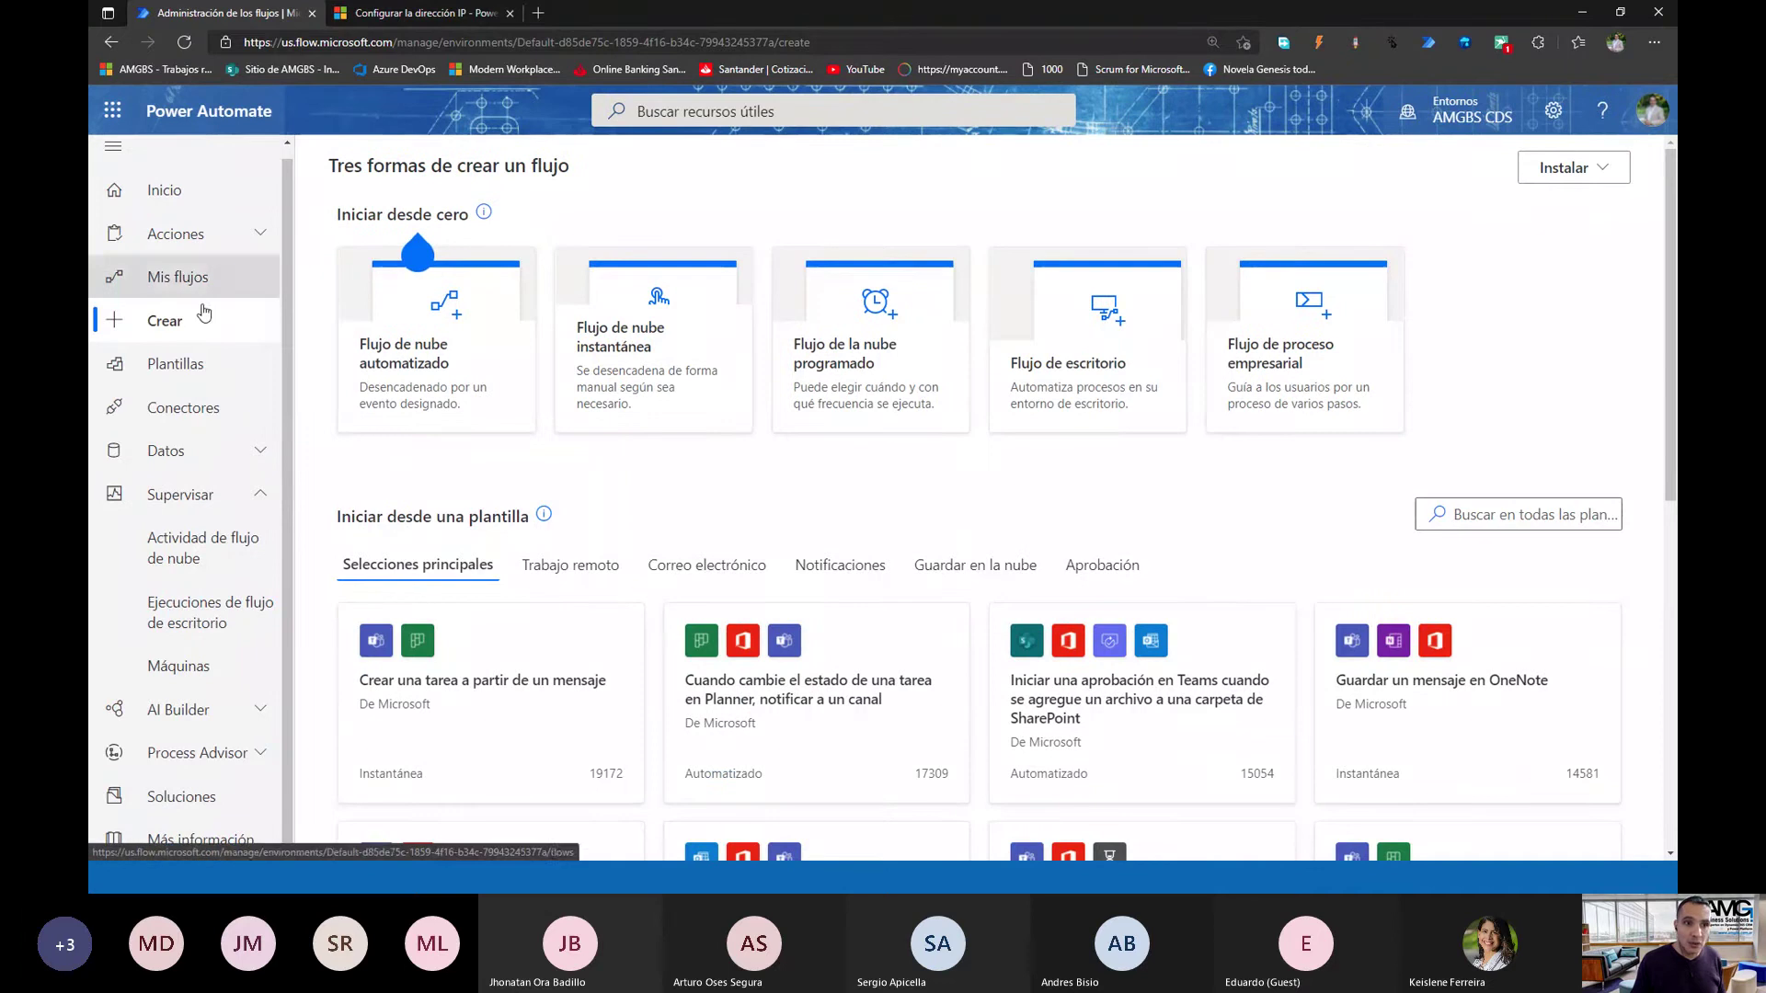
{"action": "left_click", "coordinate": [1097, 333]}
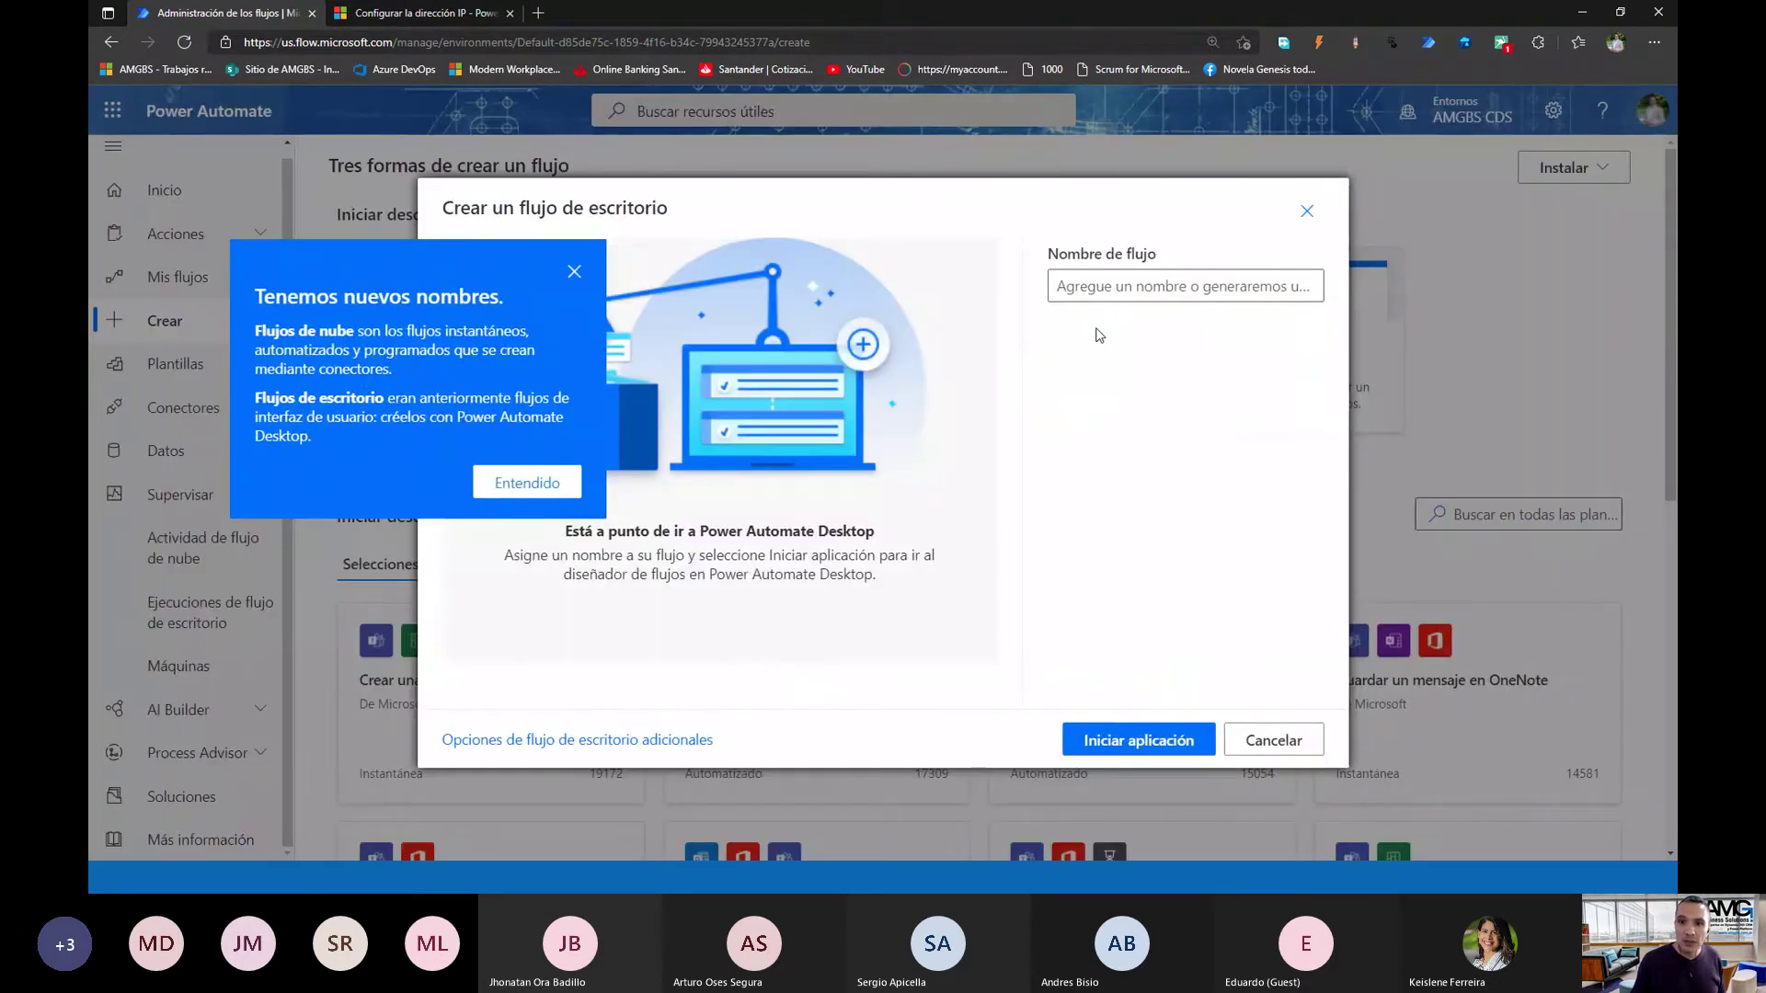
{"action": "left_click", "coordinate": [1124, 280]}
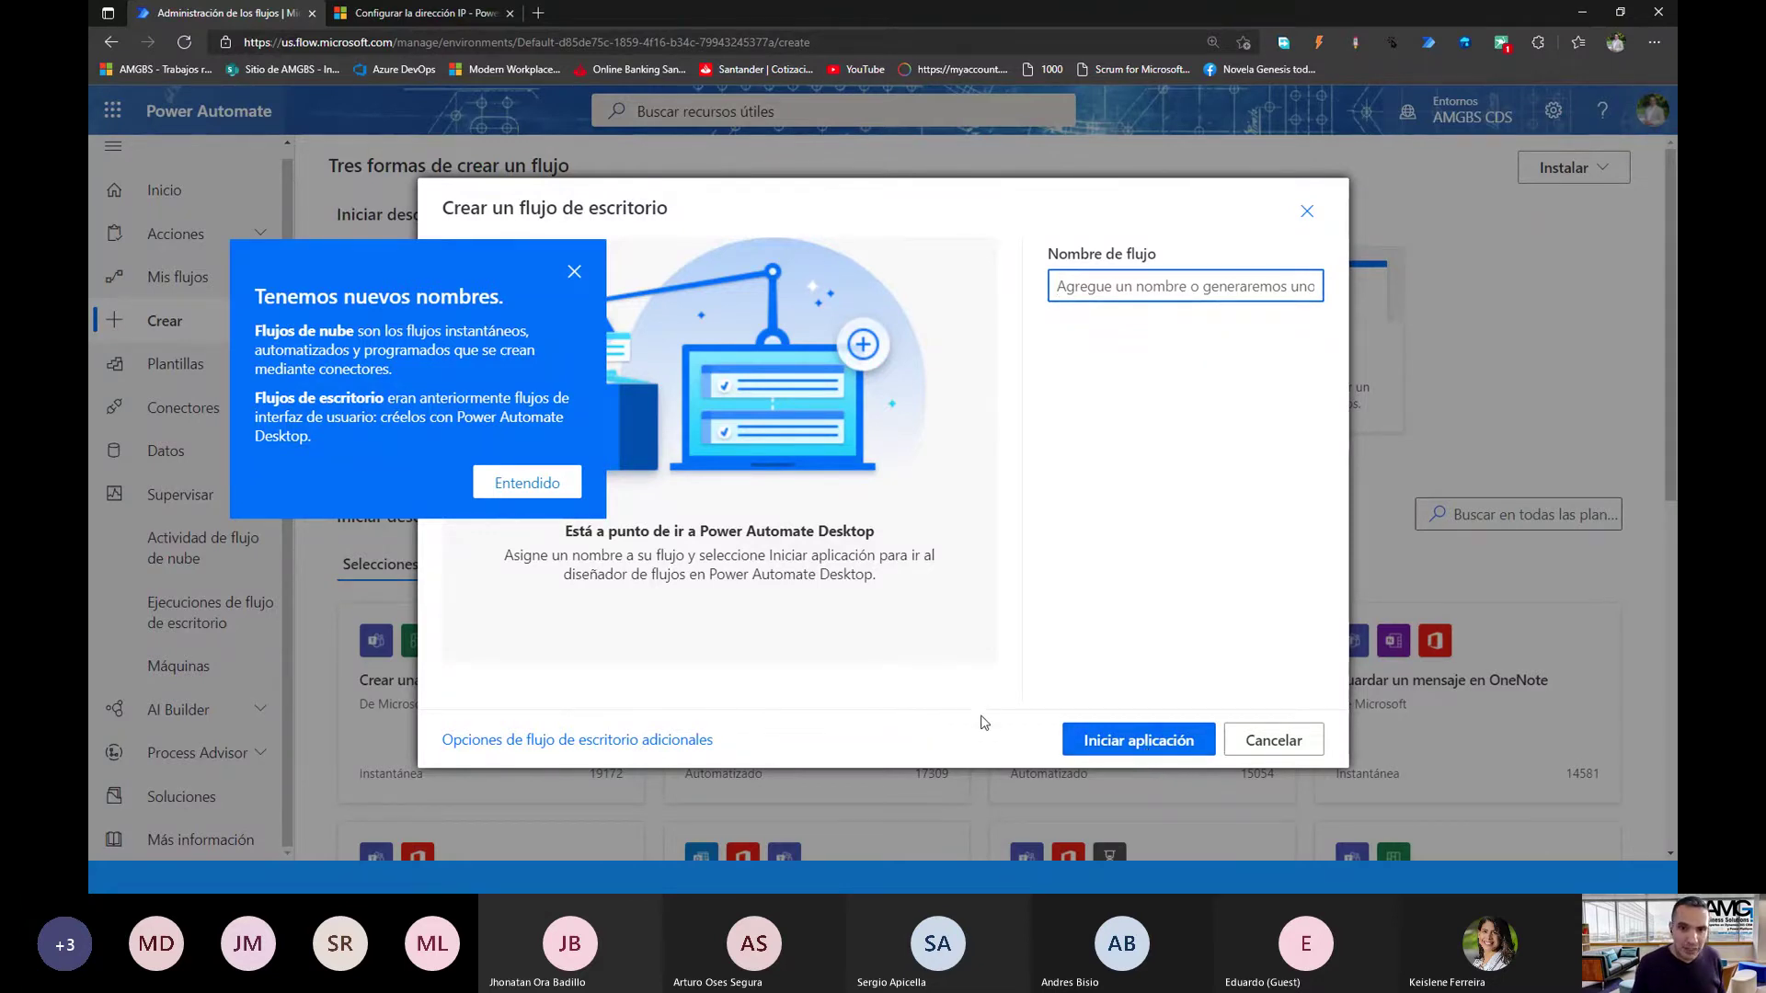
Switch to the Power Automate Desktop application and maximize its window
{"action": "key", "text": "alt+Tab"}
{"action": "key", "text": "alt+Tab"}
{"action": "key", "text": "alt+Tab"}
{"action": "key", "text": "alt+Tab"}
{"action": "key", "text": "alt+Tab"}
{"action": "key", "text": "alt+Tab"}
{"action": "key", "text": "alt+Tab"}
{"action": "key", "text": "alt+Tab"}
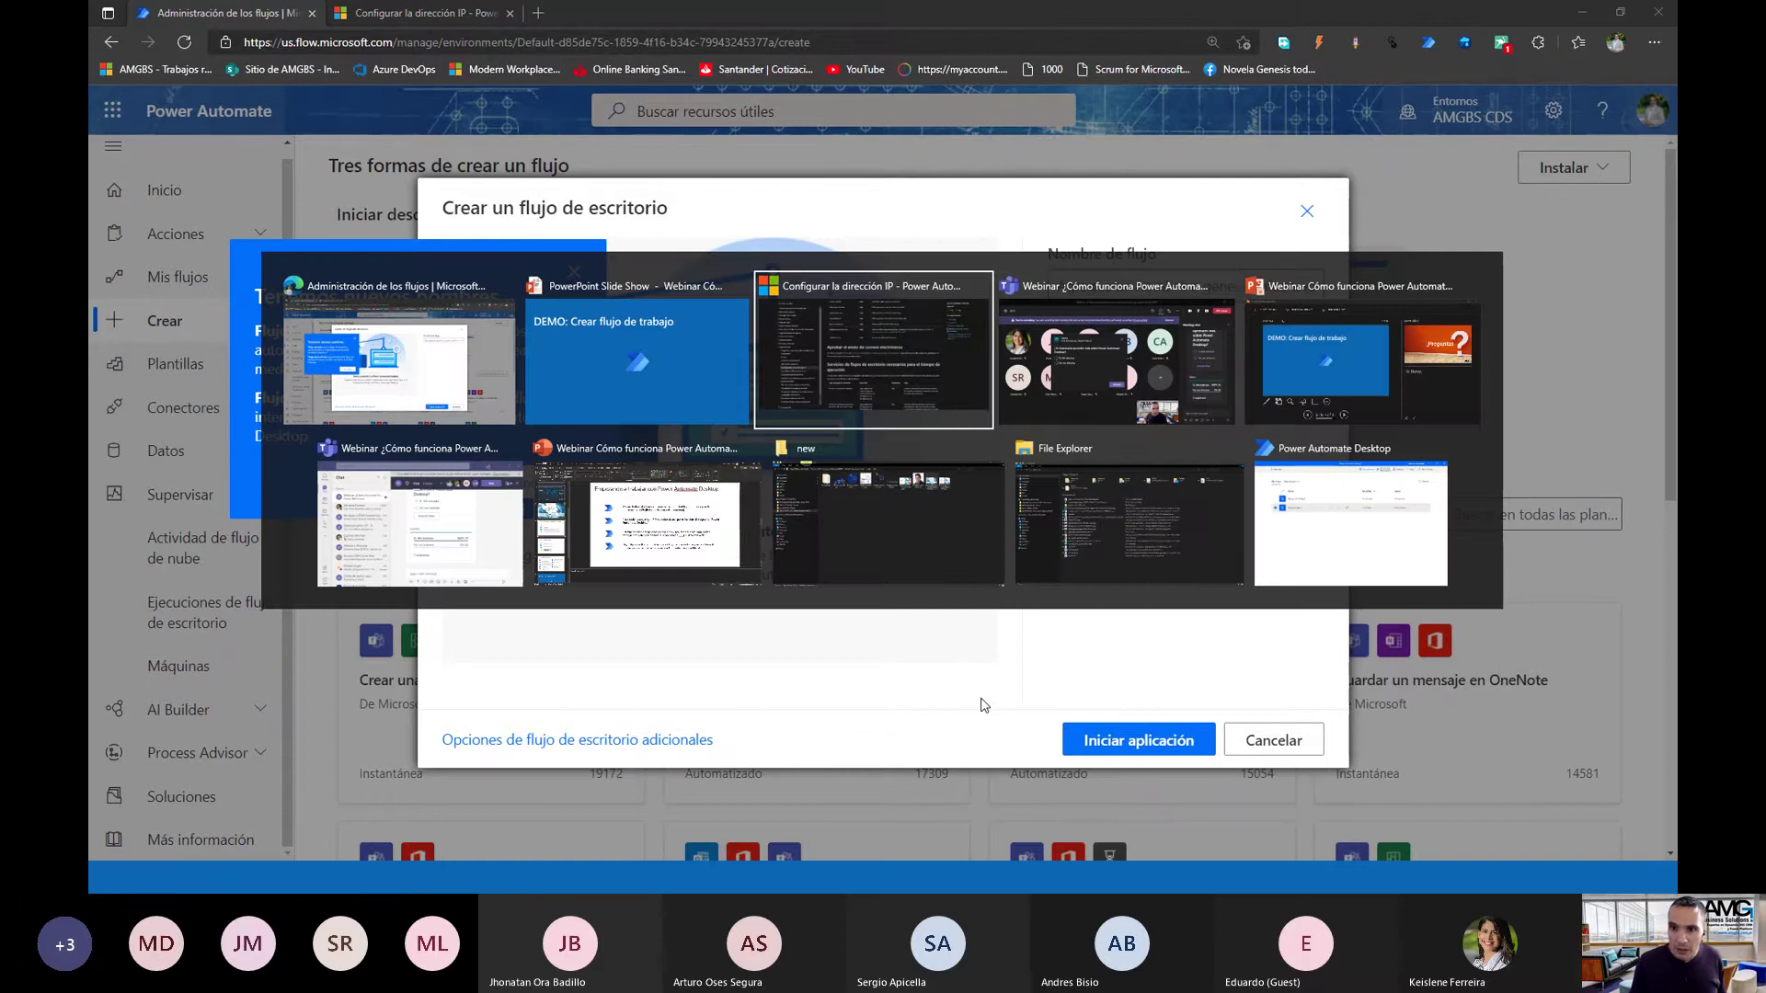
{"action": "key", "text": "alt+Tab"}
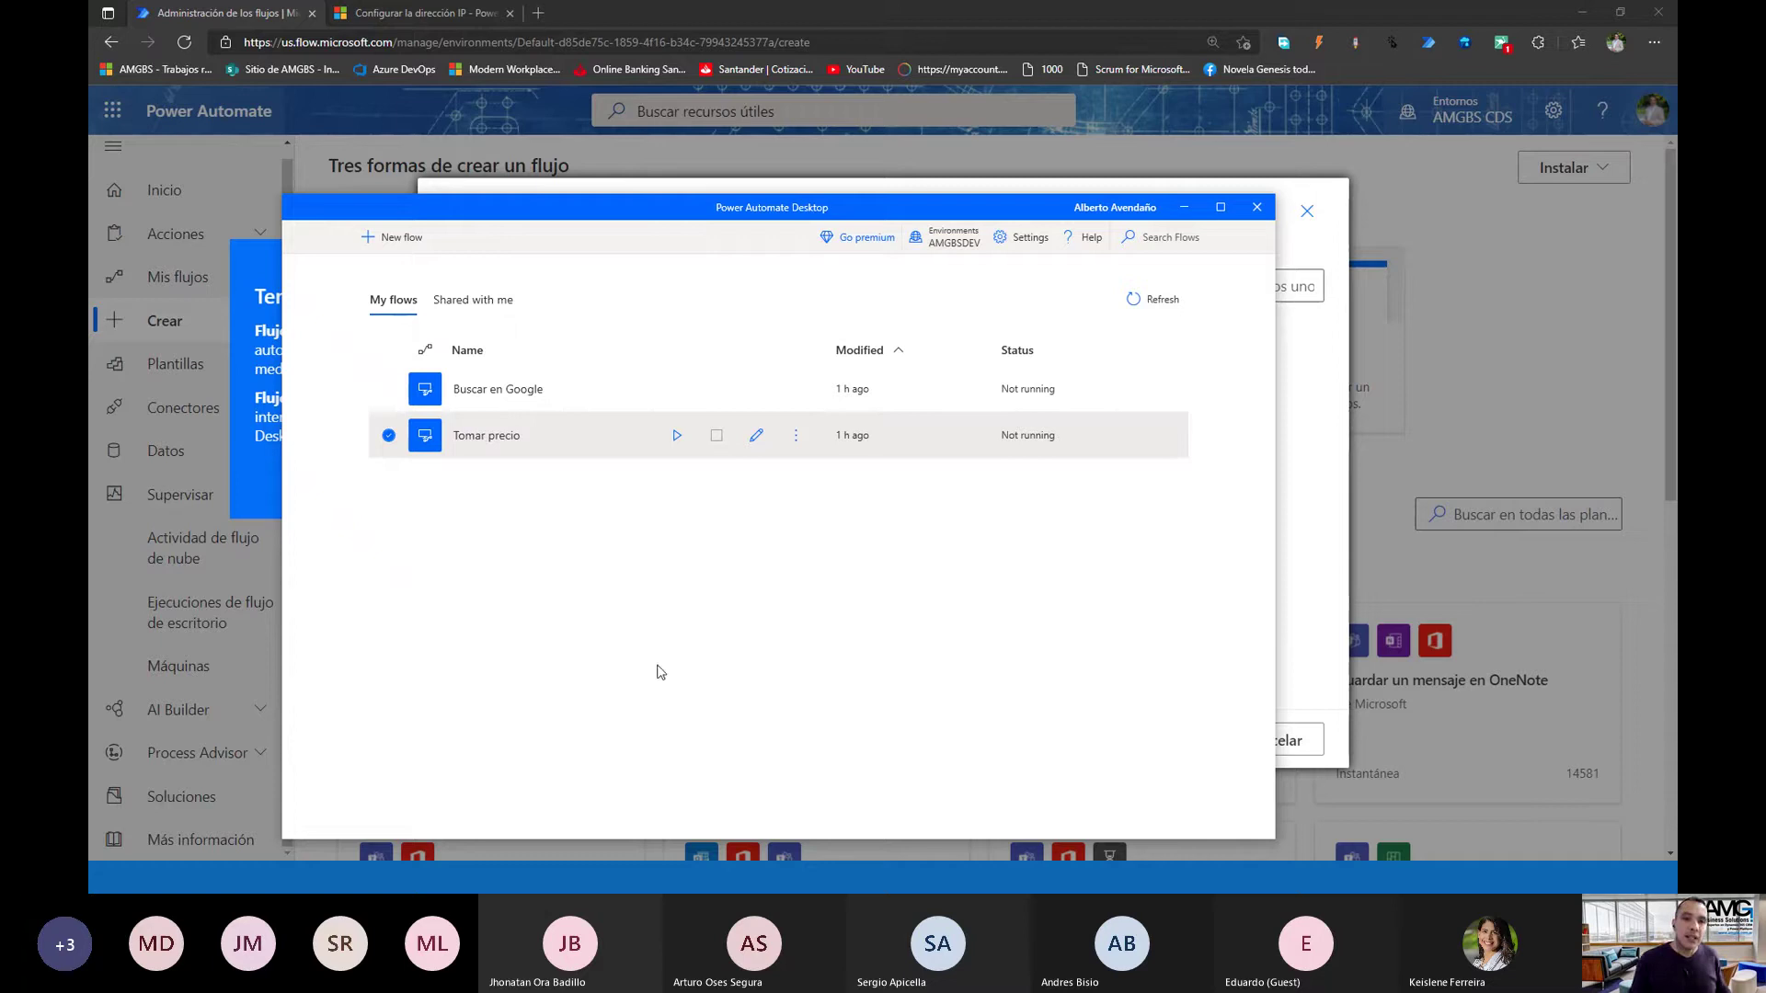
{"action": "double_click", "coordinate": [958, 206]}
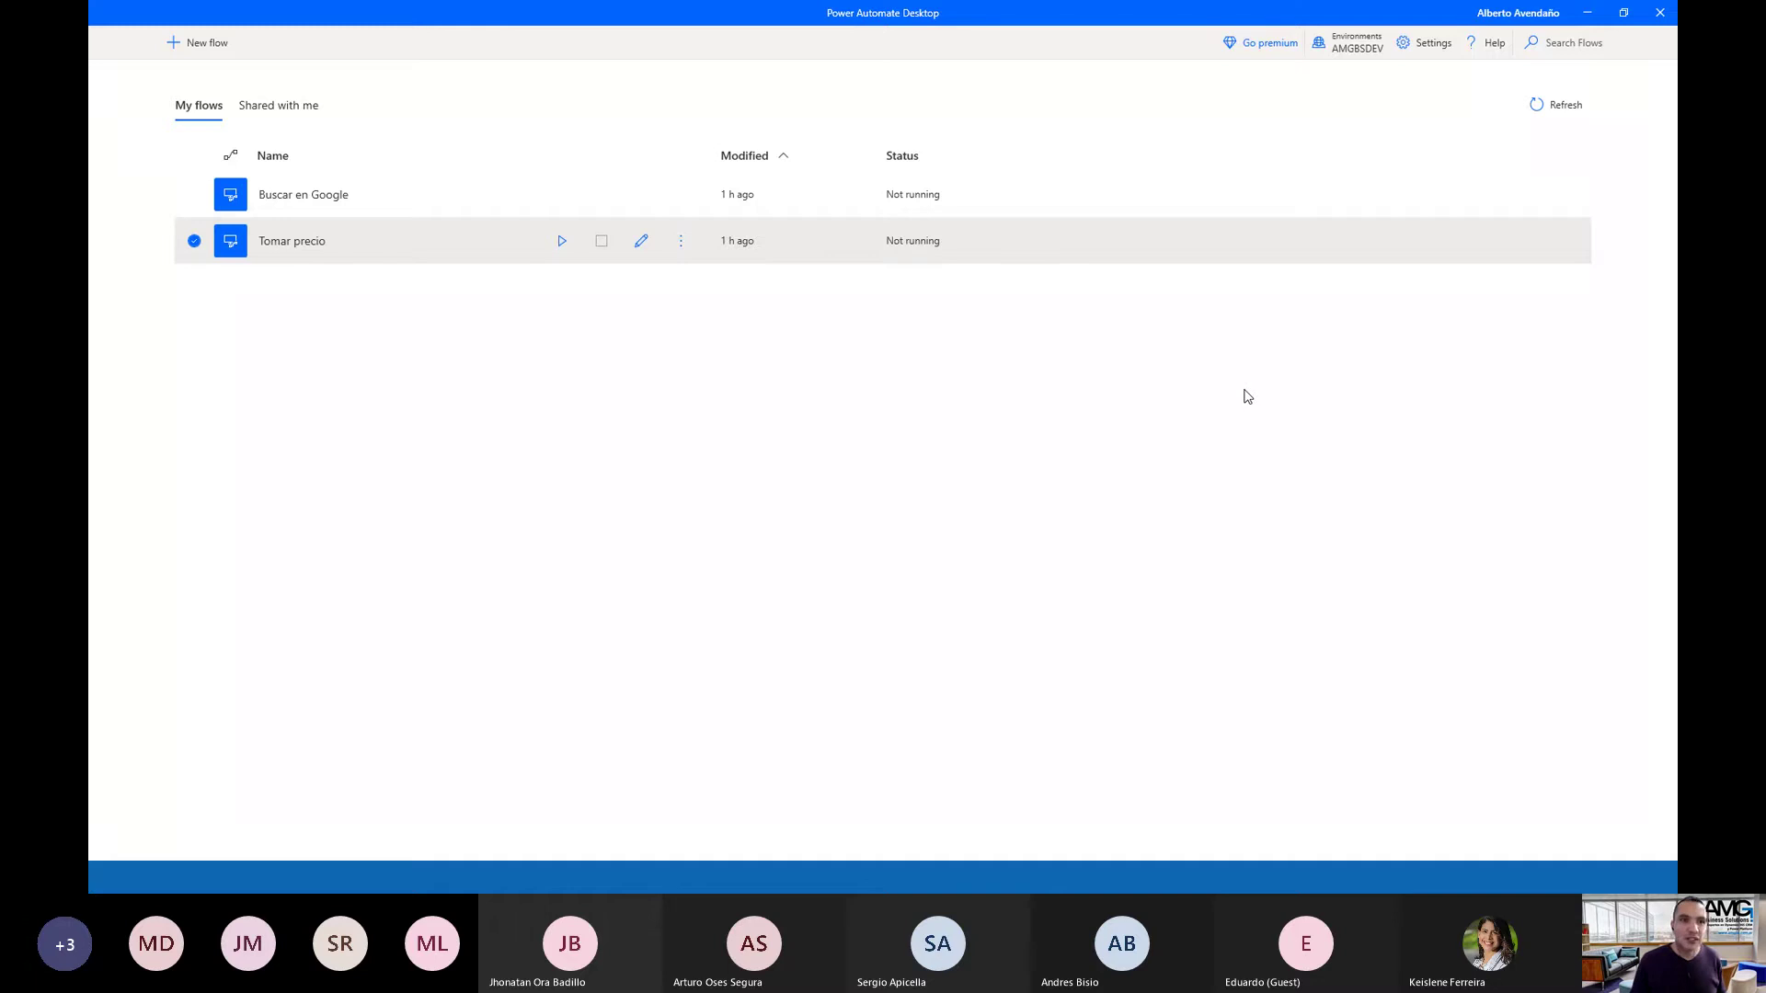
{"action": "left_click", "coordinate": [777, 151]}
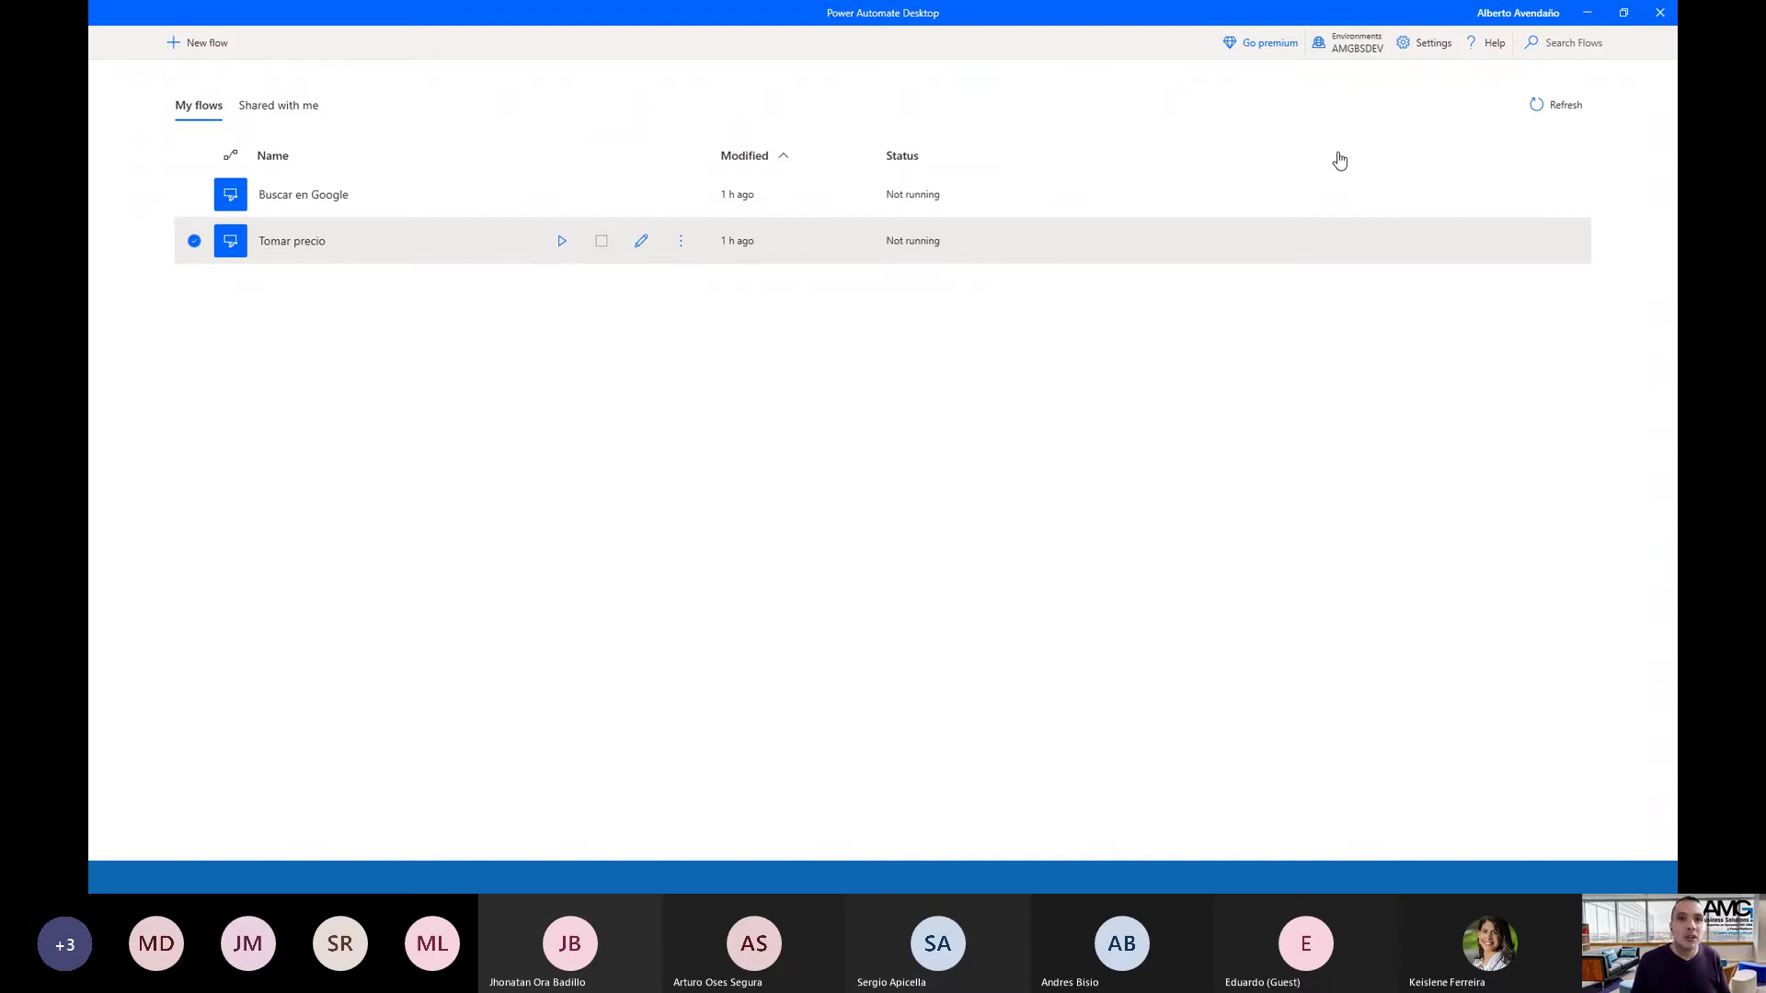
Show the environments available in the desktop application and close the list
{"action": "left_click", "coordinate": [1349, 49]}
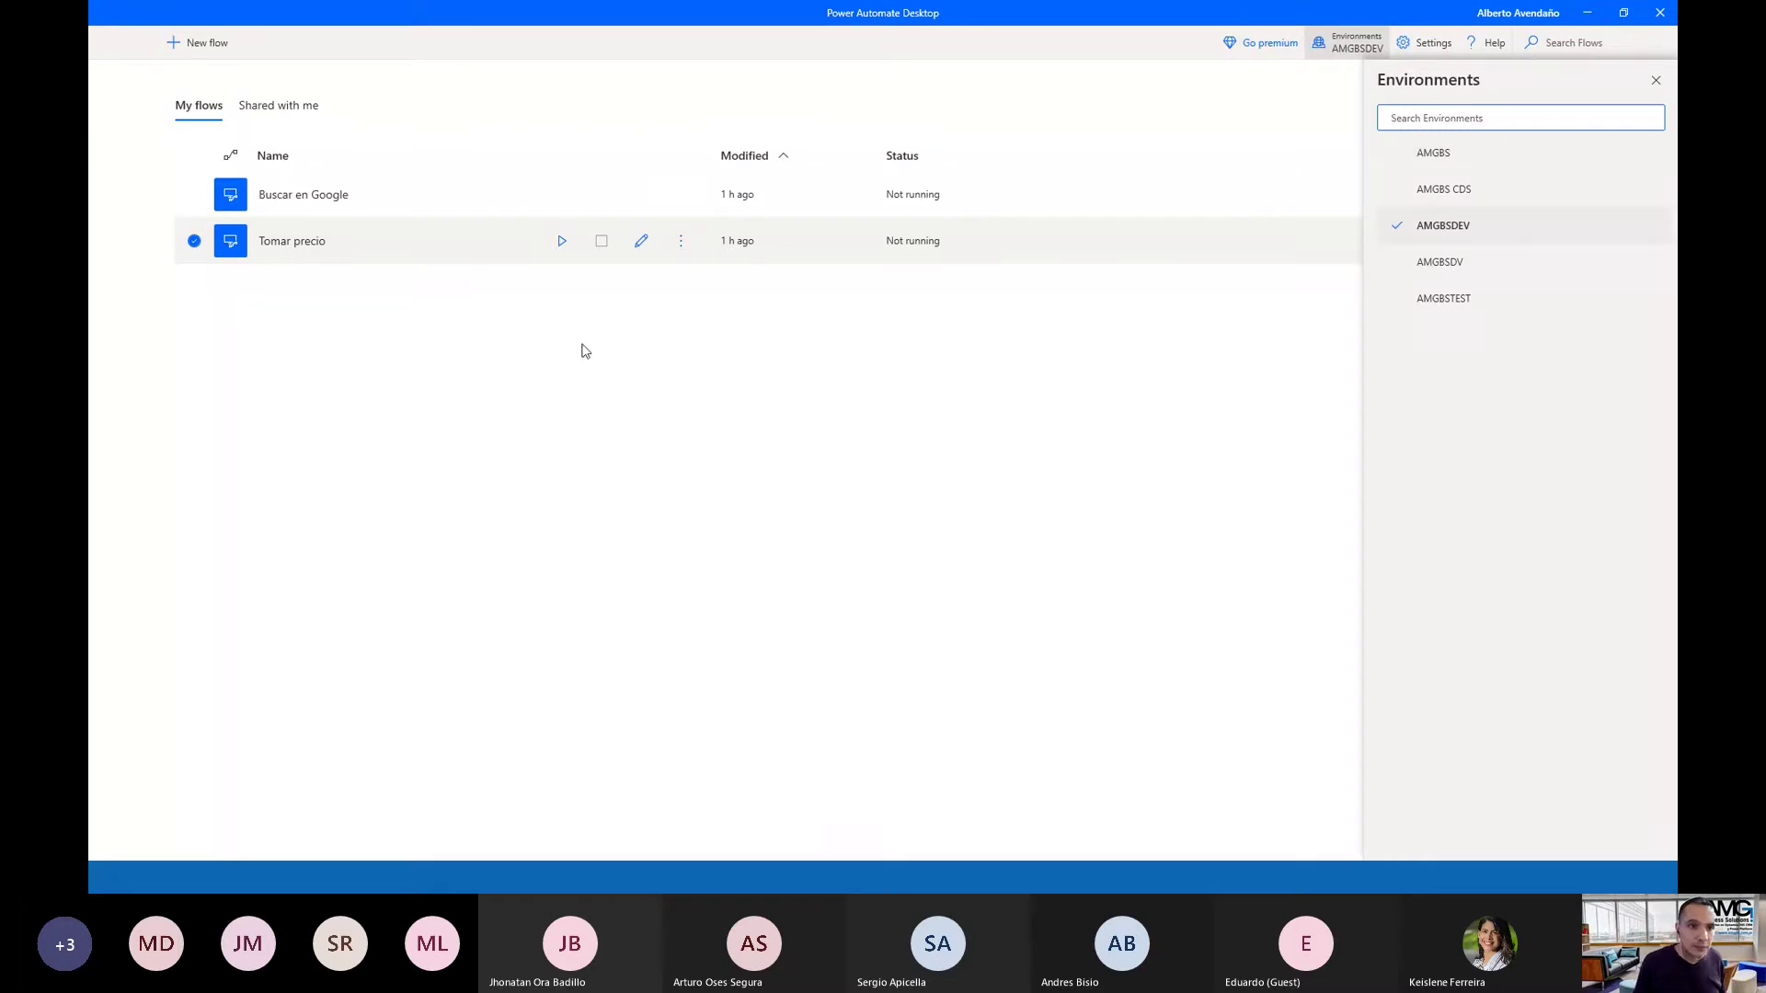
{"action": "left_click", "coordinate": [327, 115]}
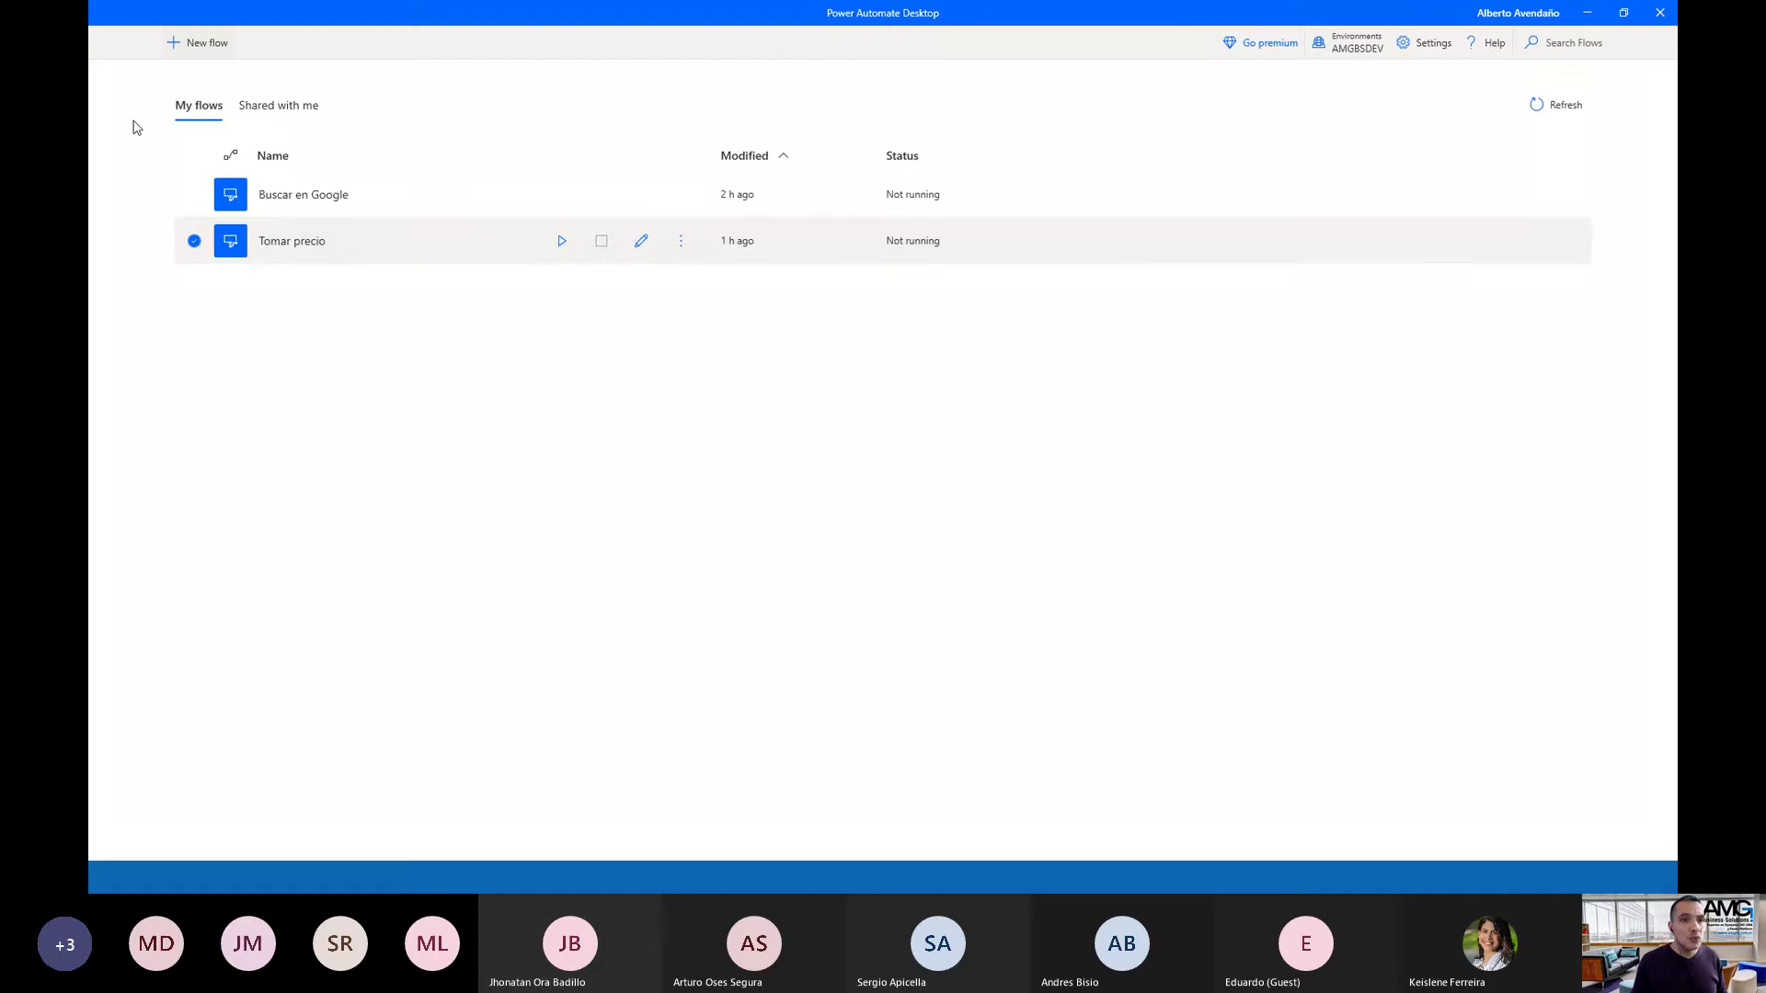
Create a new desktop flow named Busqueda en Google
{"action": "left_click", "coordinate": [206, 45]}
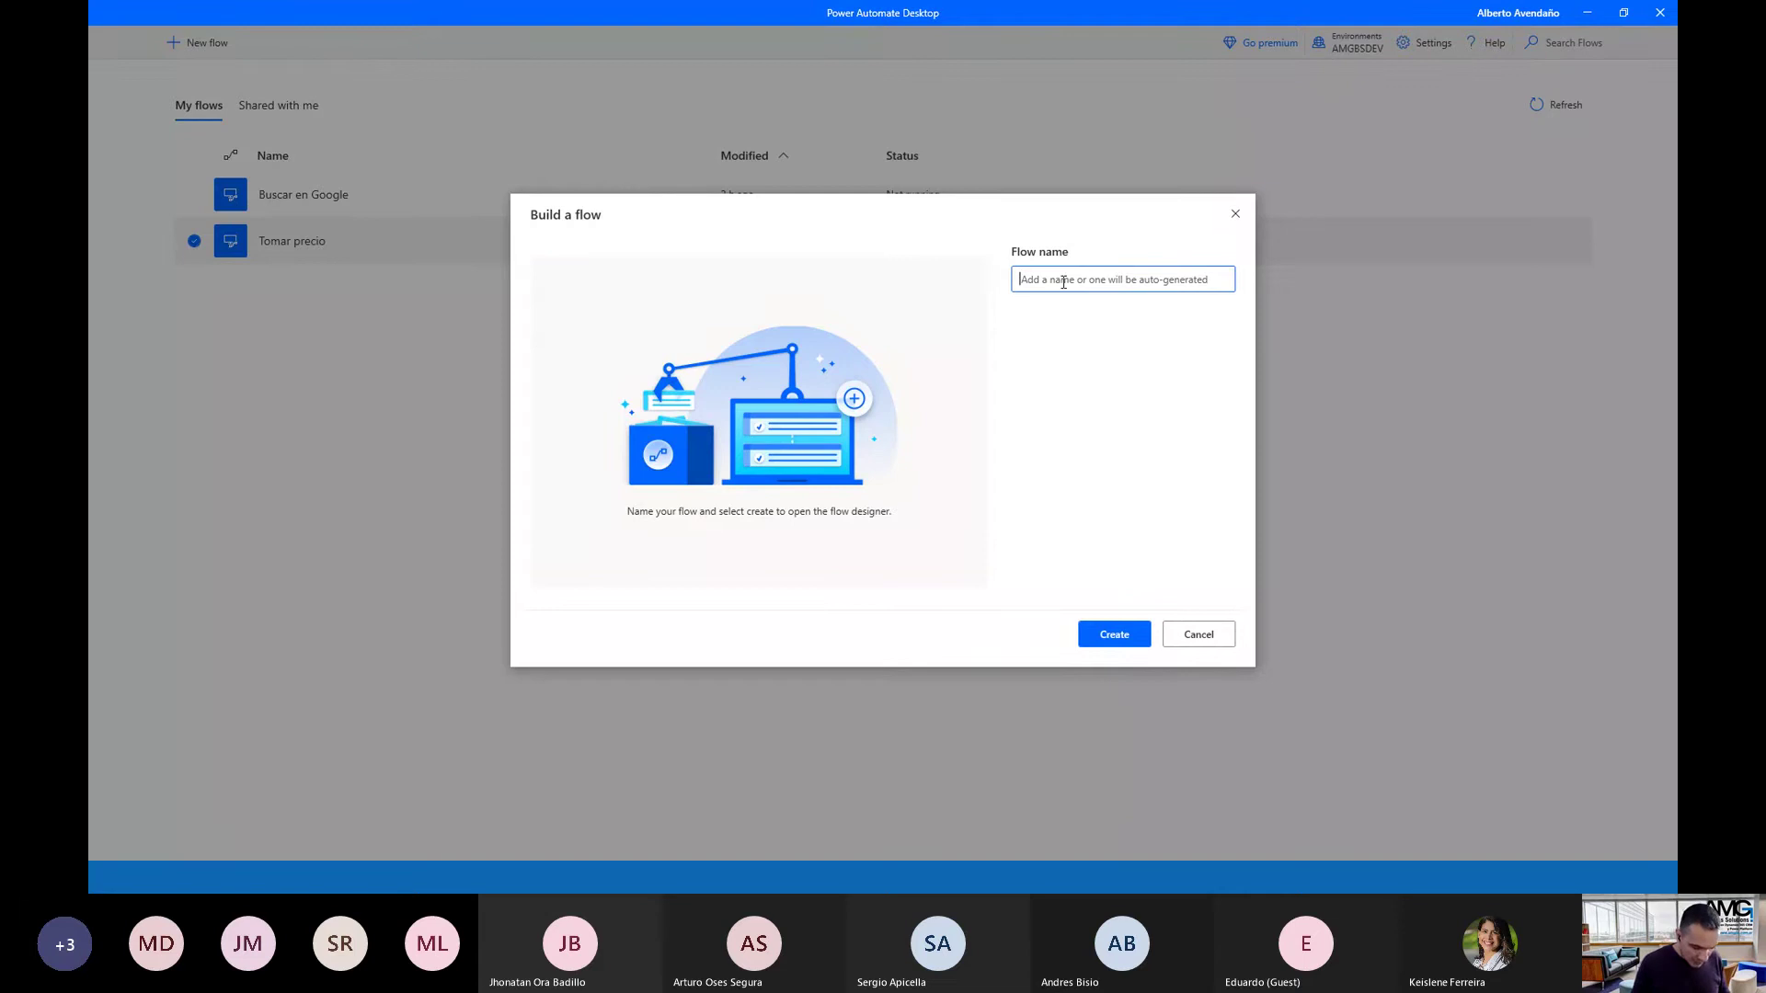
{"action": "type", "text": "Busque"}
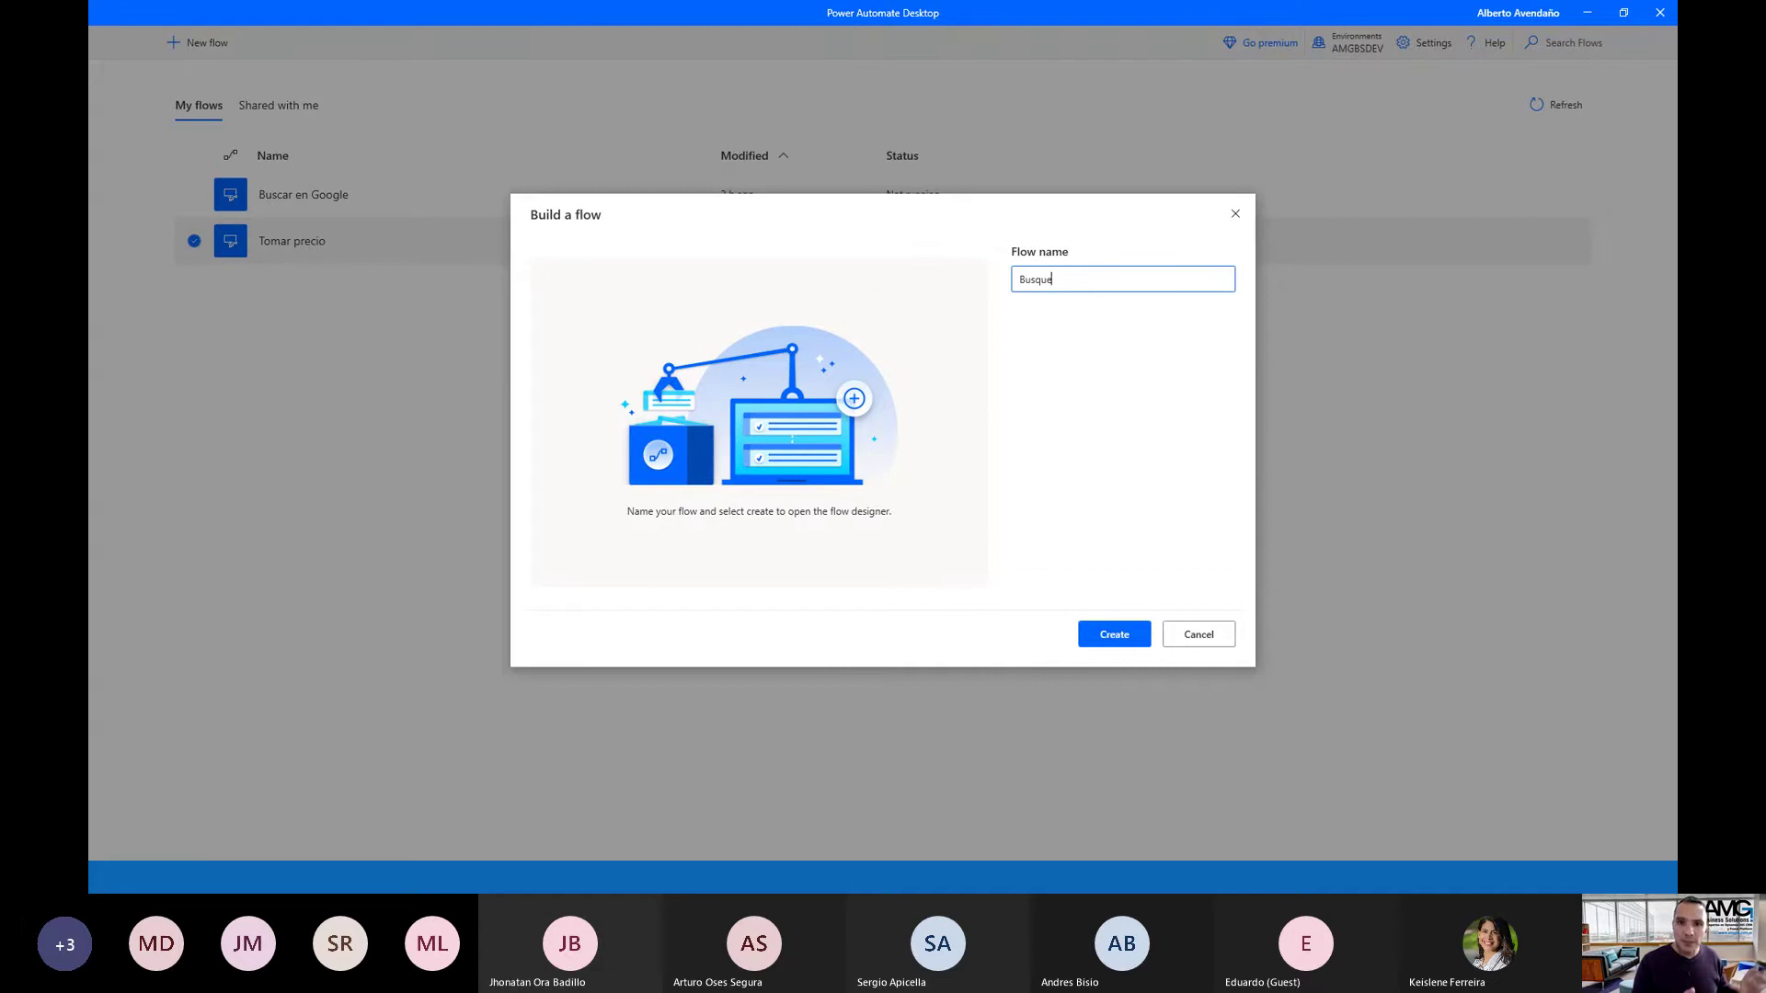
{"action": "type", "text": "da"}
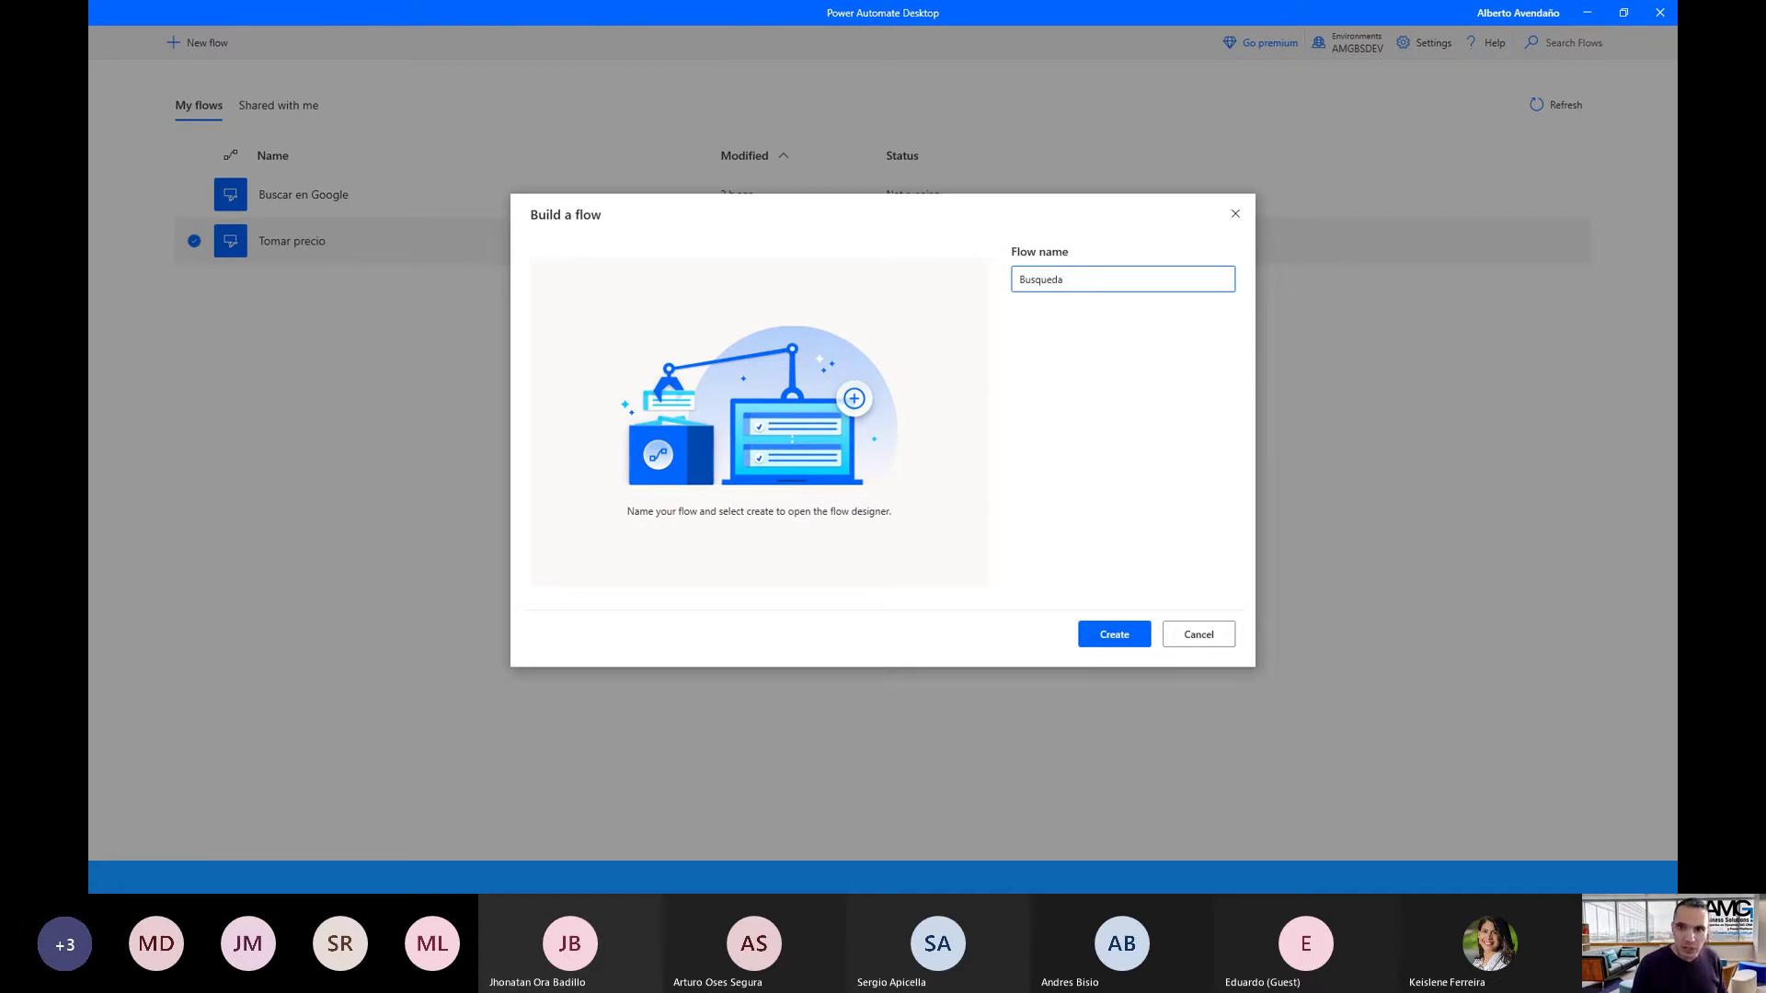
{"action": "type", "text": " en Googl"}
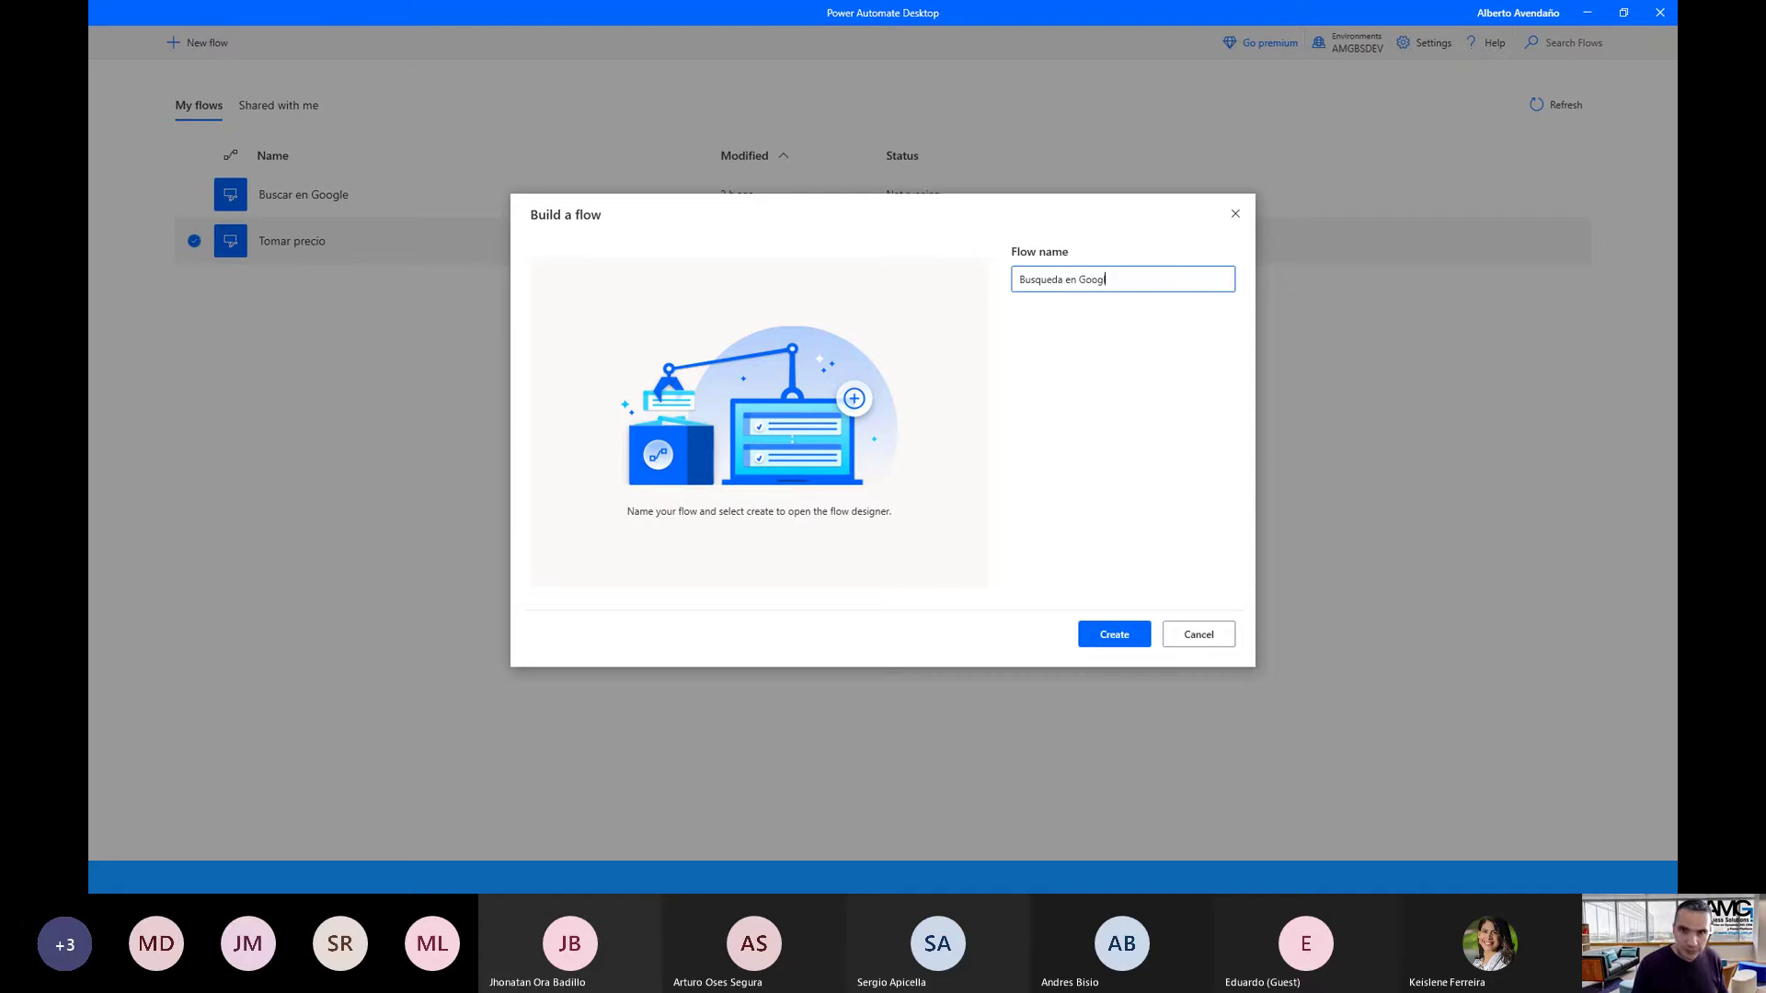
{"action": "type", "text": "e"}
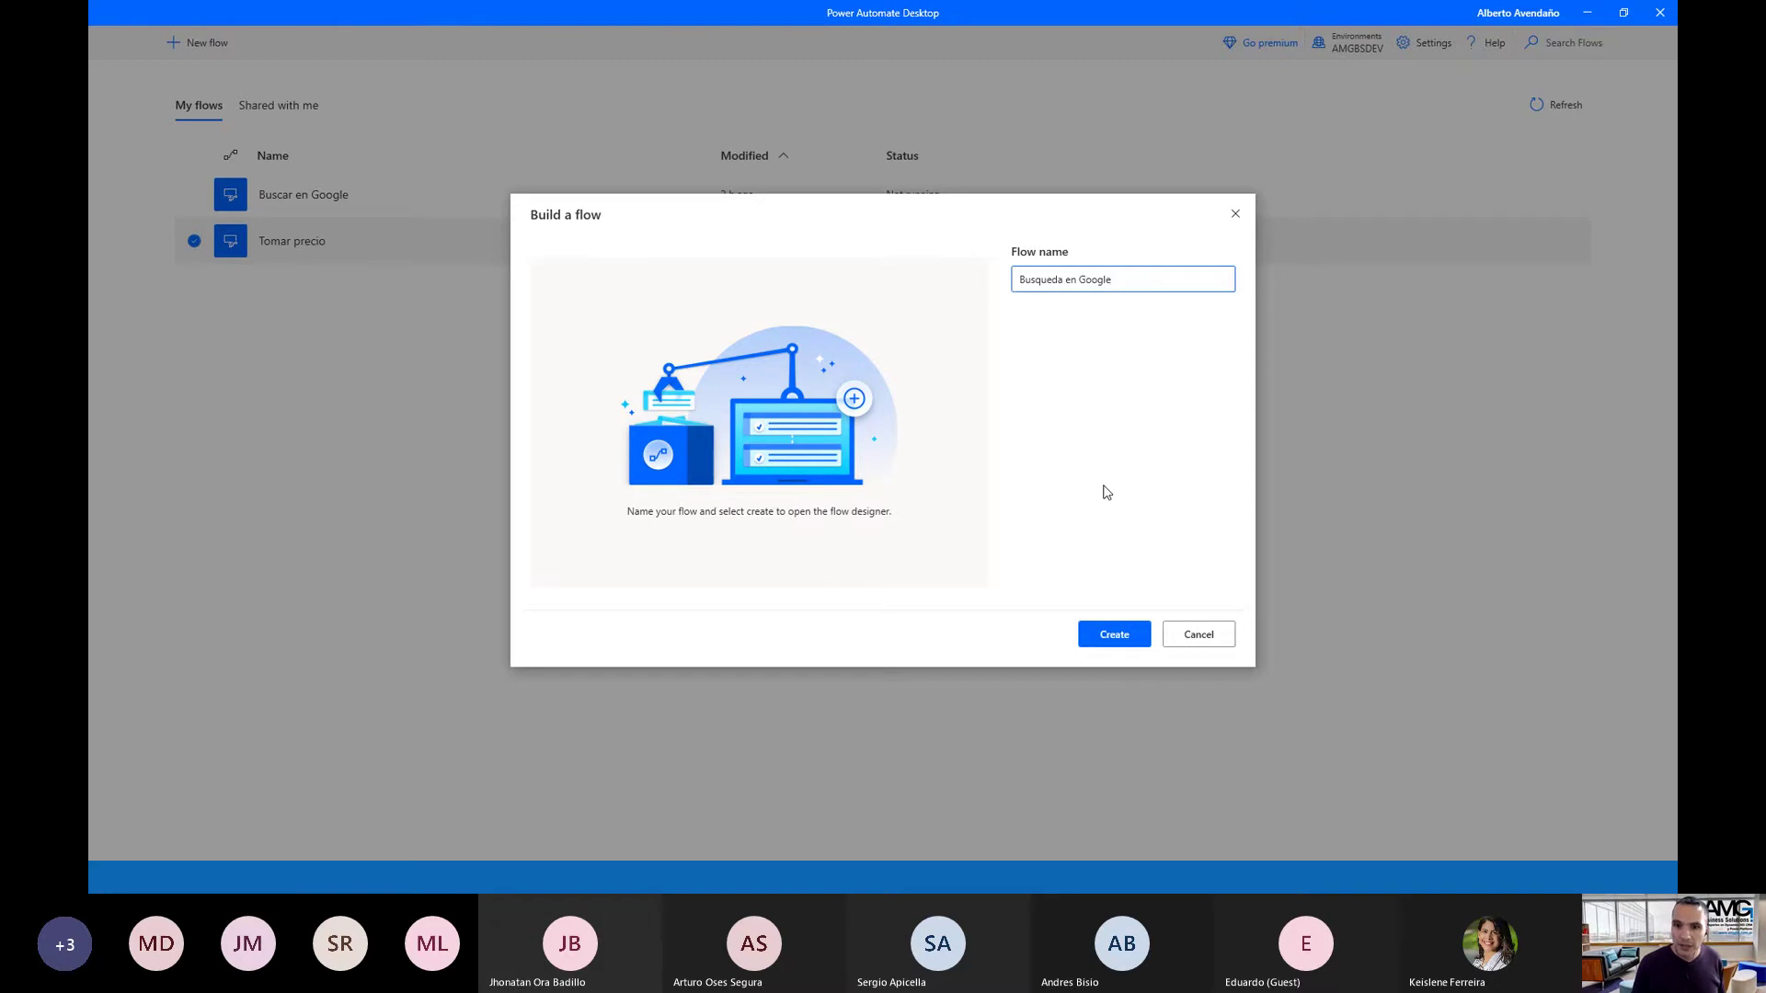
{"action": "left_click", "coordinate": [1108, 635]}
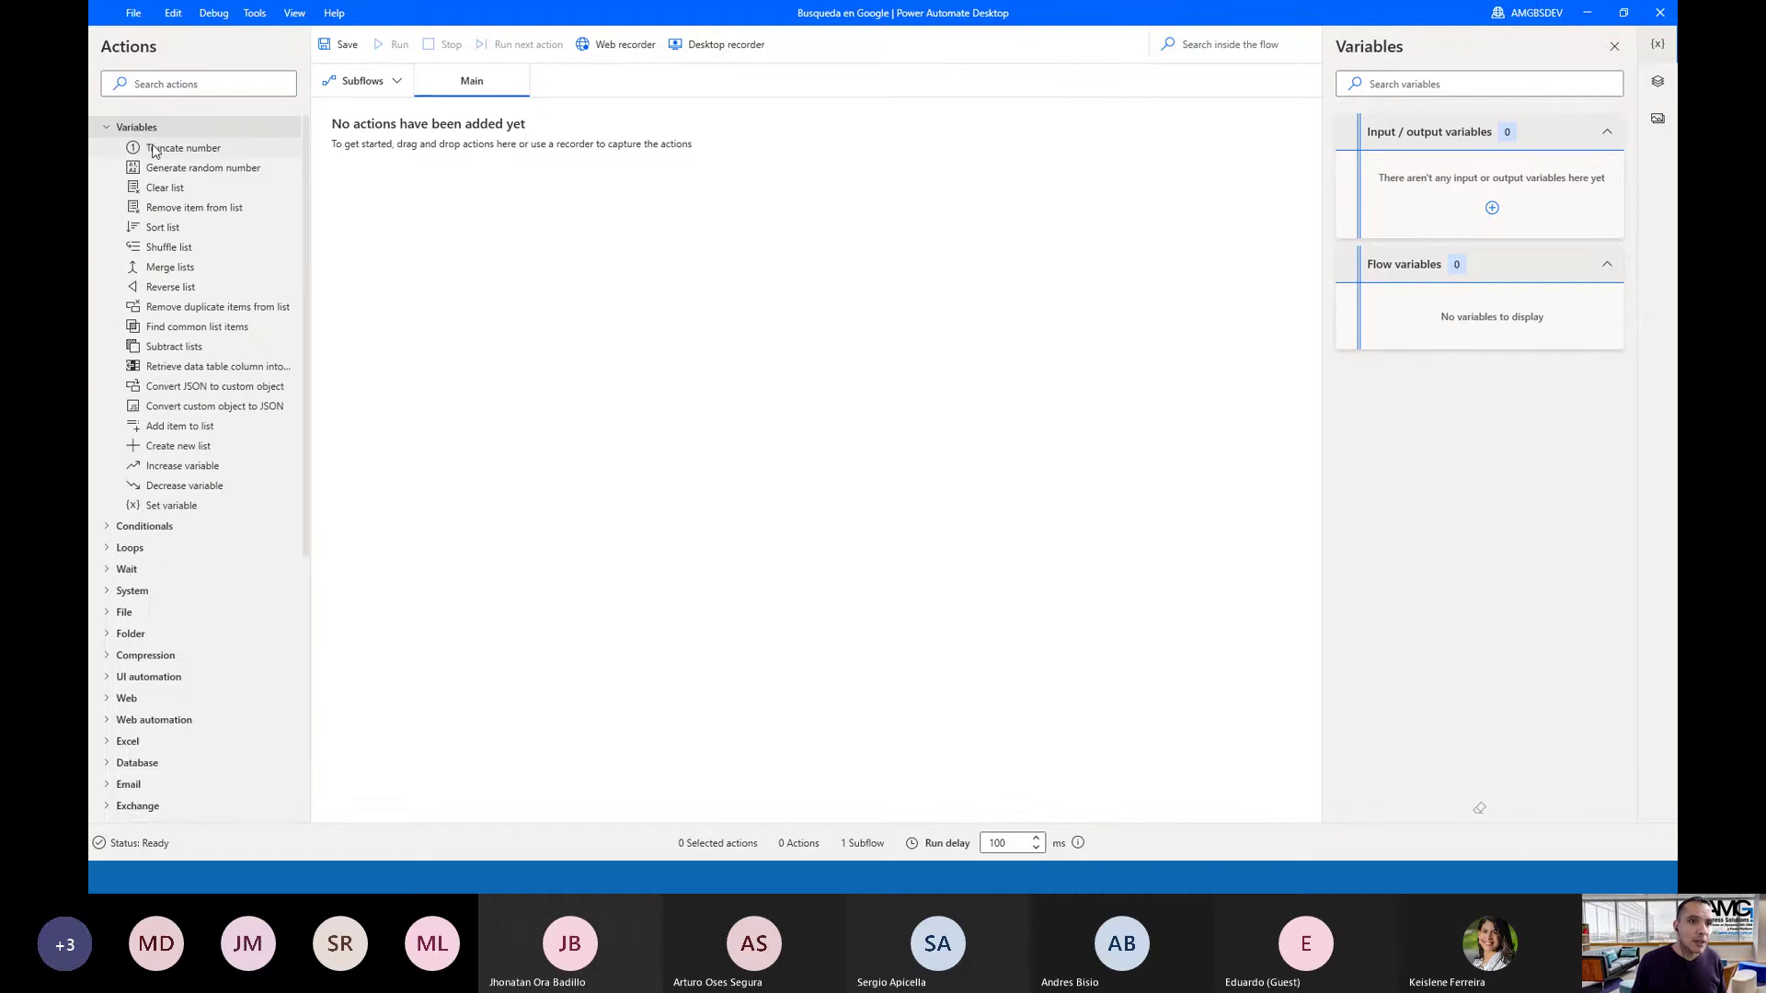
Examine the actions available in the Variables, Conditionals and Loops groups of the flow designer
{"action": "left_click", "coordinate": [107, 129]}
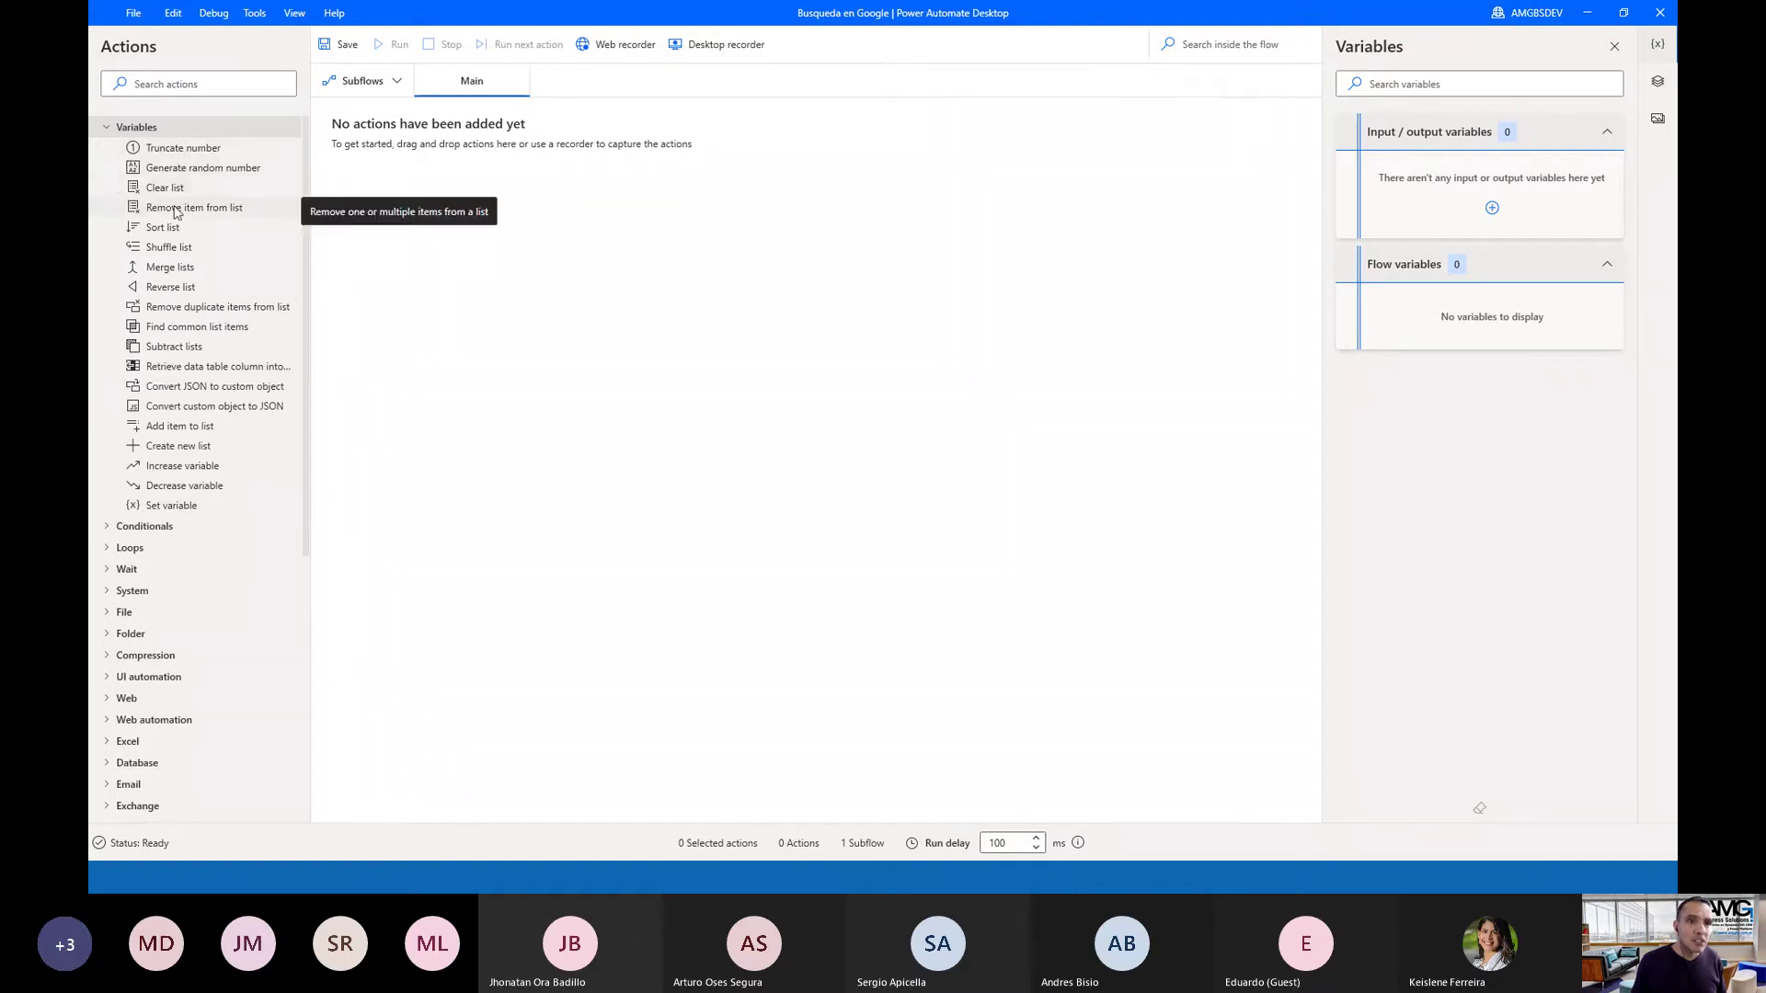
{"action": "scroll", "coordinate": [210, 370], "scroll_direction": "down", "scroll_amount": 2}
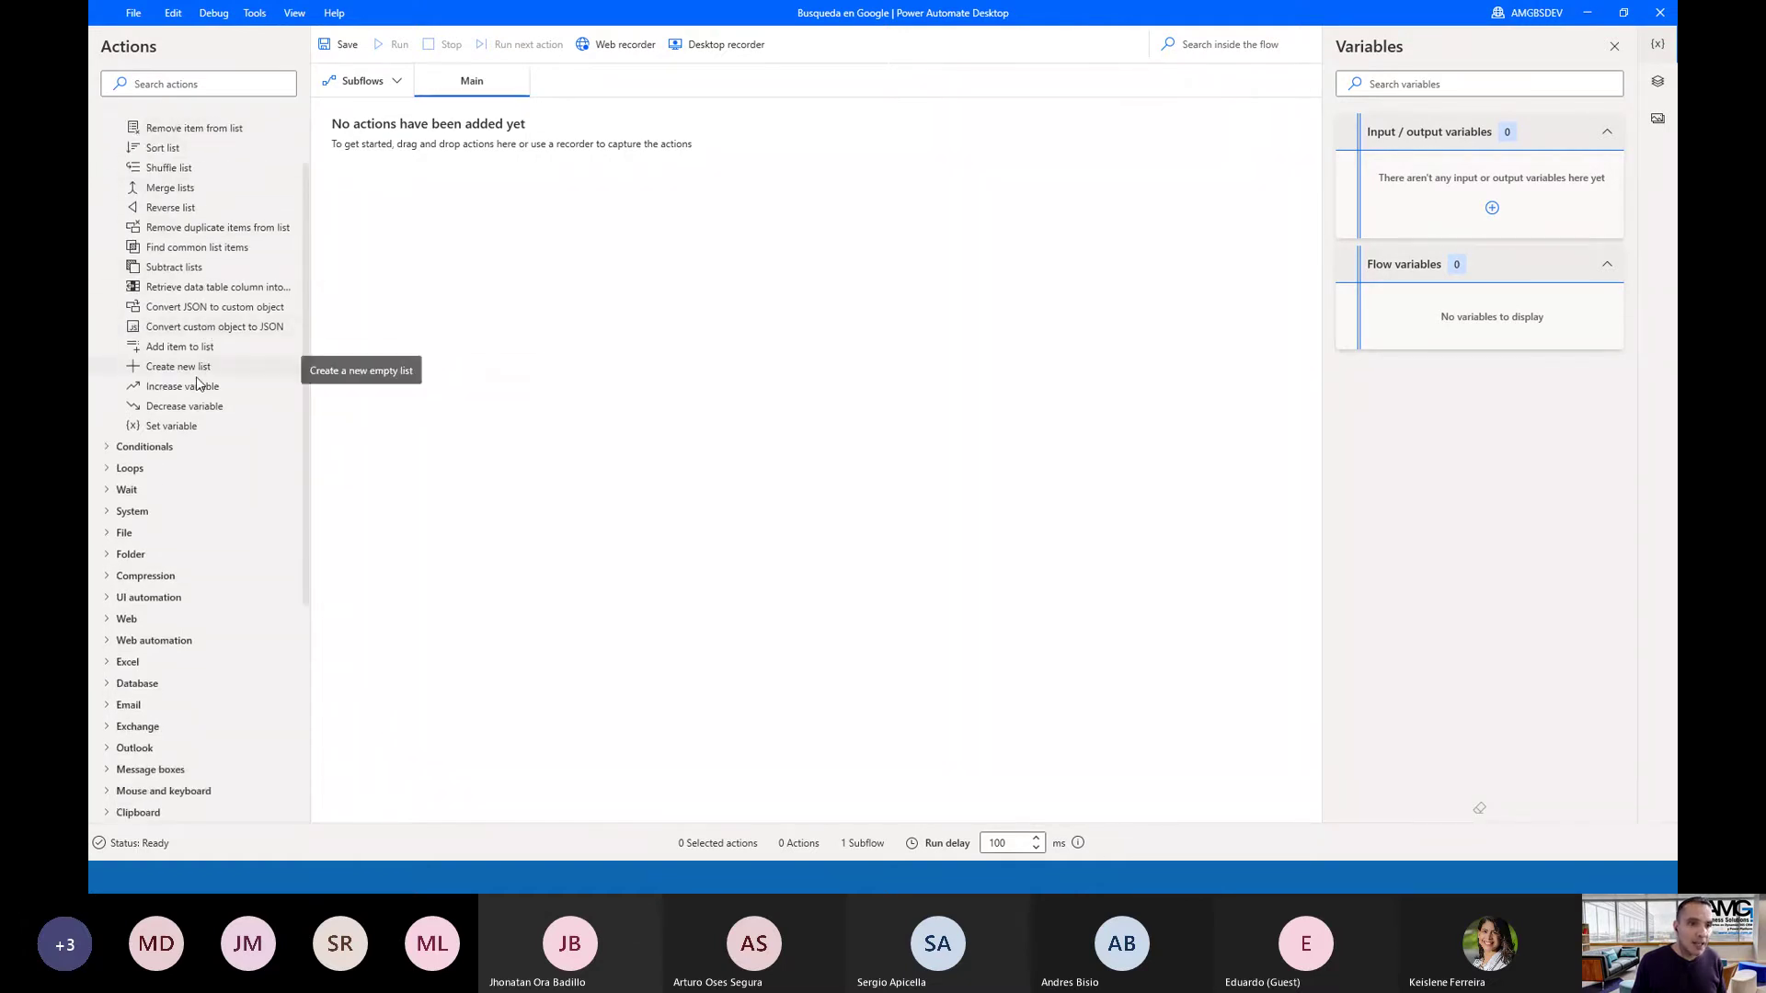
{"action": "left_click", "coordinate": [108, 448]}
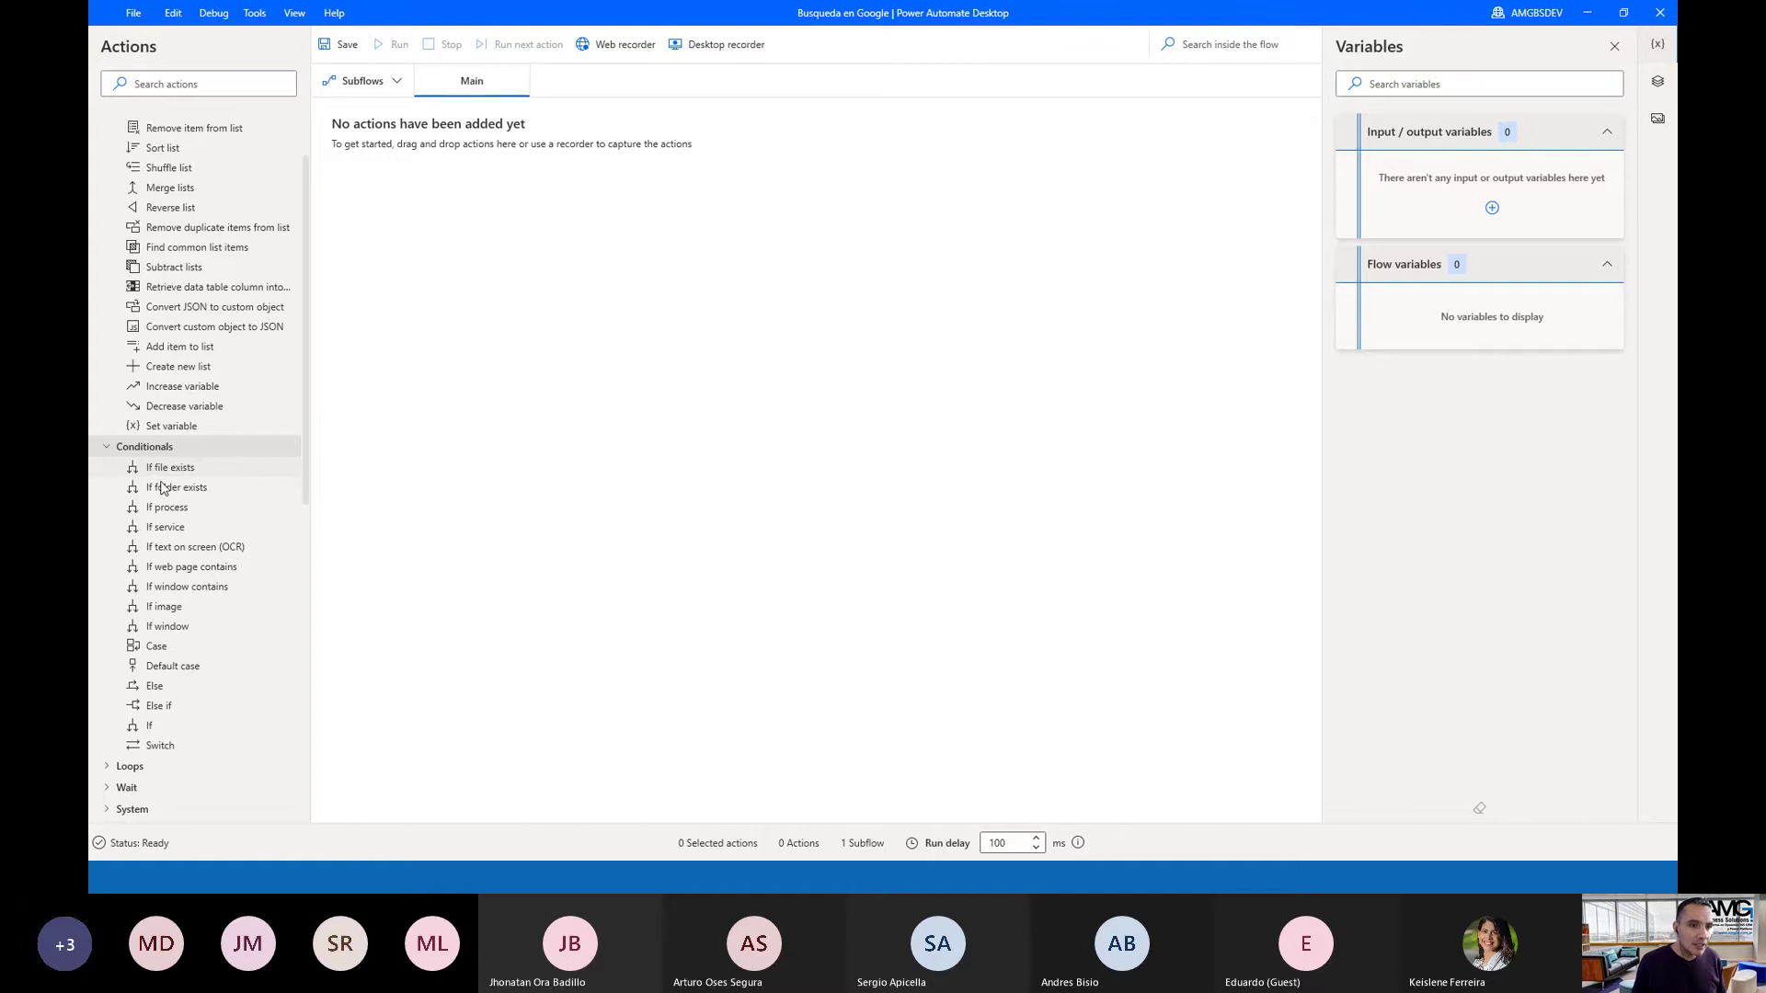
{"action": "scroll", "coordinate": [195, 467], "scroll_direction": "down", "scroll_amount": 4}
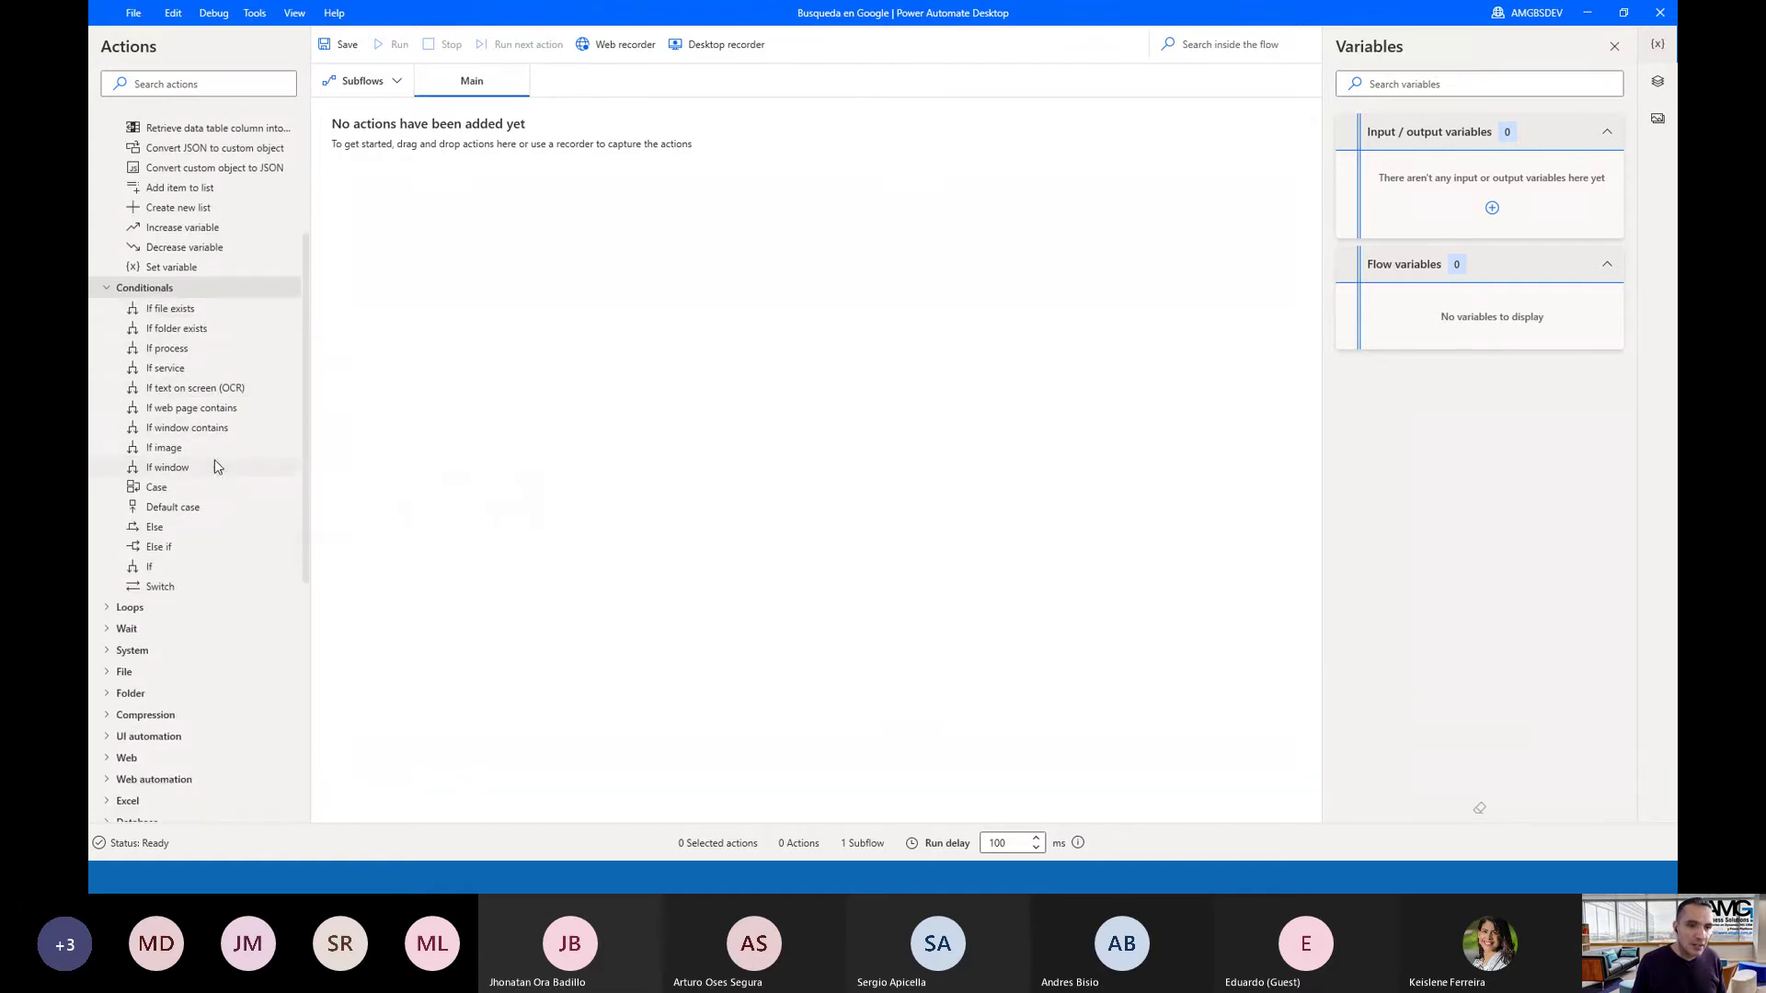
{"action": "left_click", "coordinate": [105, 608]}
{"action": "scroll", "coordinate": [231, 511], "scroll_direction": "down", "scroll_amount": 1}
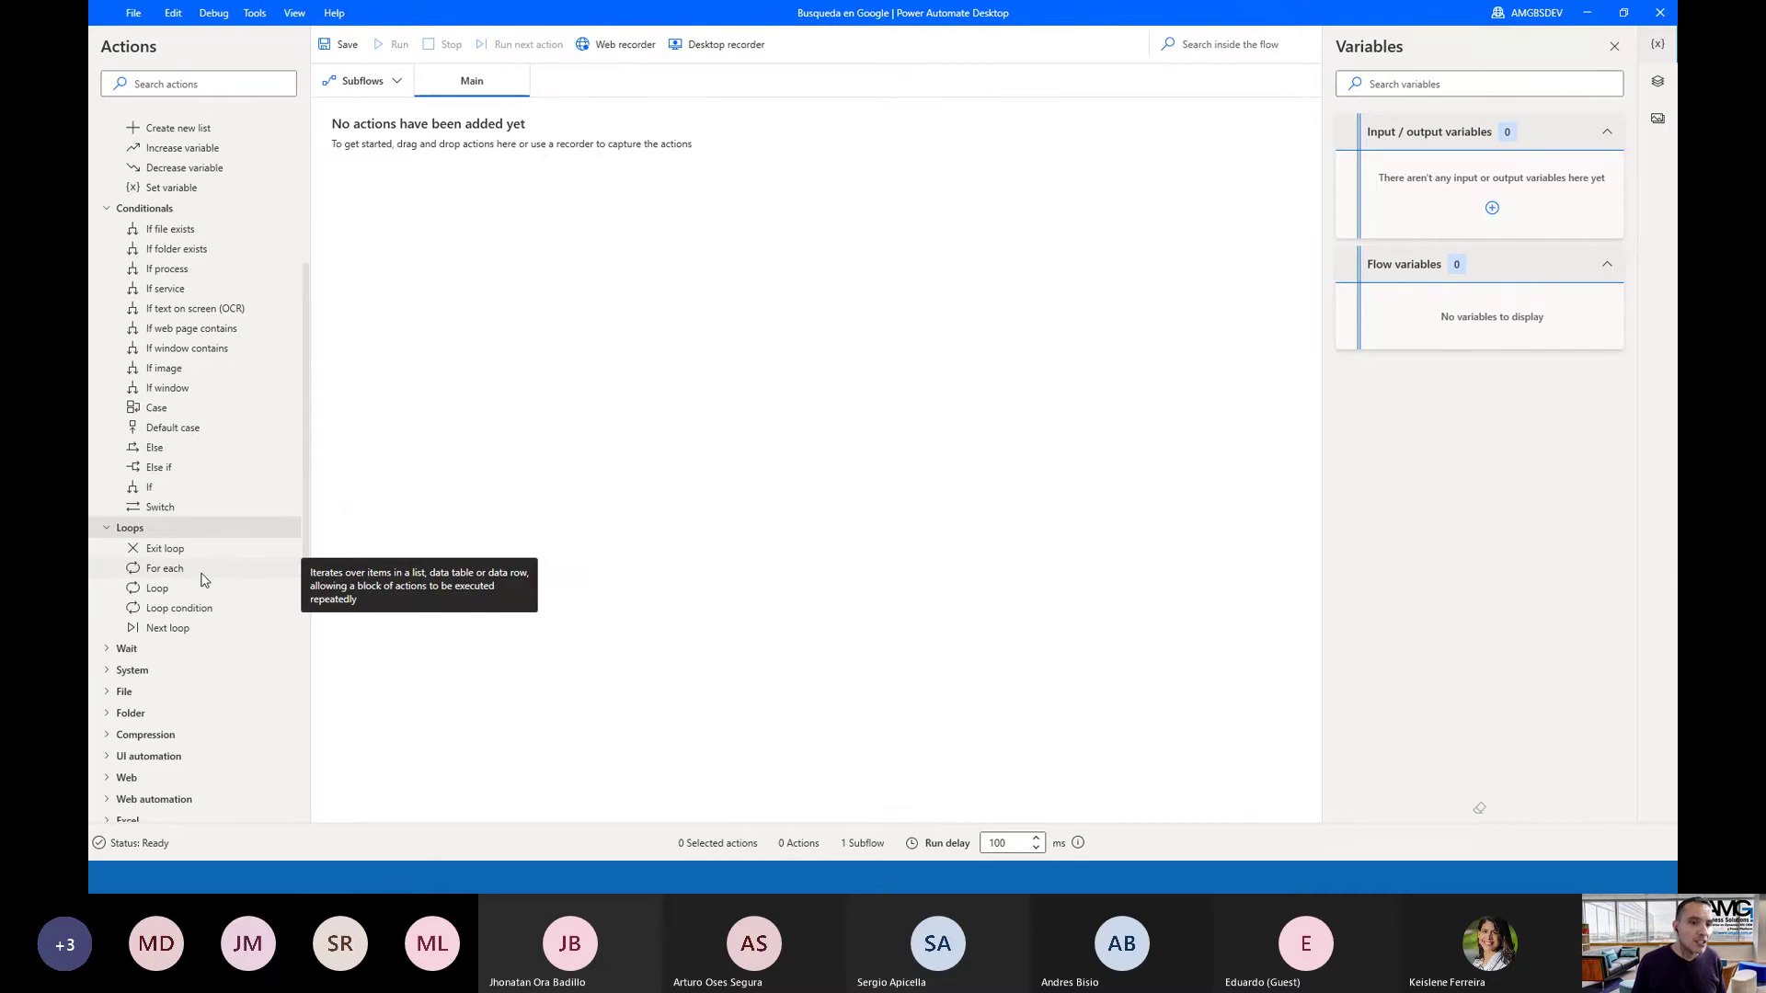
{"action": "scroll", "coordinate": [221, 563], "scroll_direction": "down", "scroll_amount": 3}
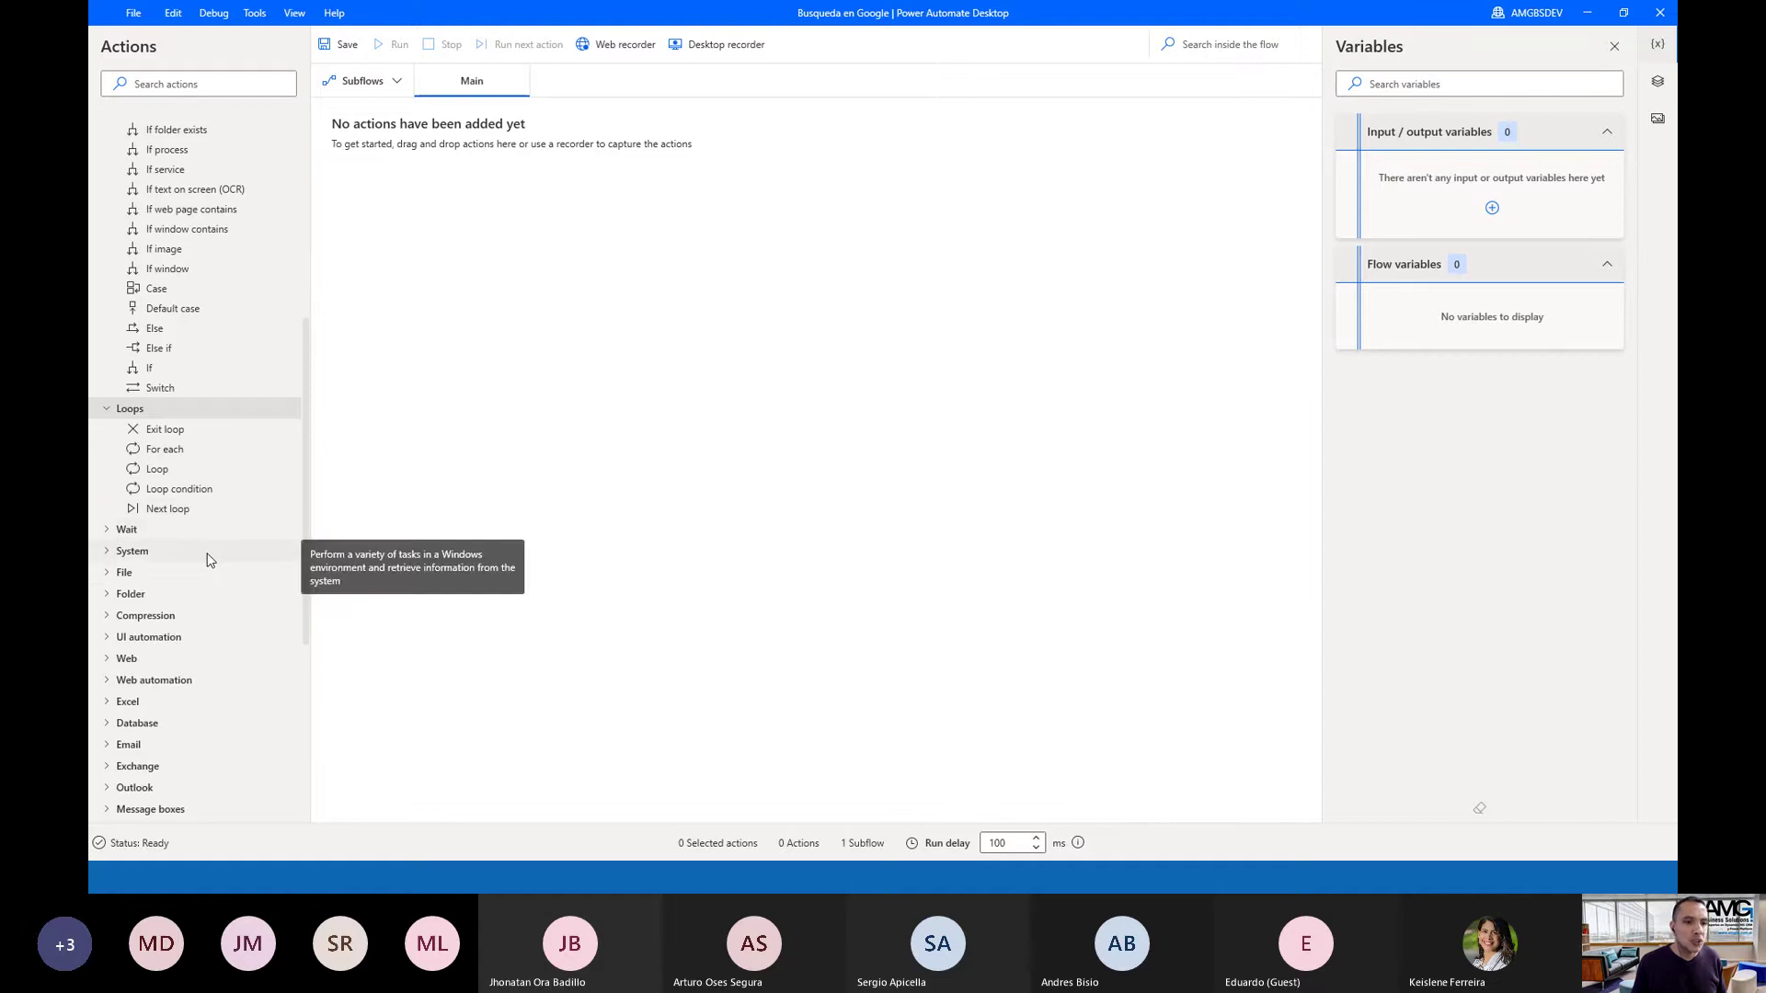
{"action": "scroll", "coordinate": [193, 552], "scroll_direction": "down", "scroll_amount": 2}
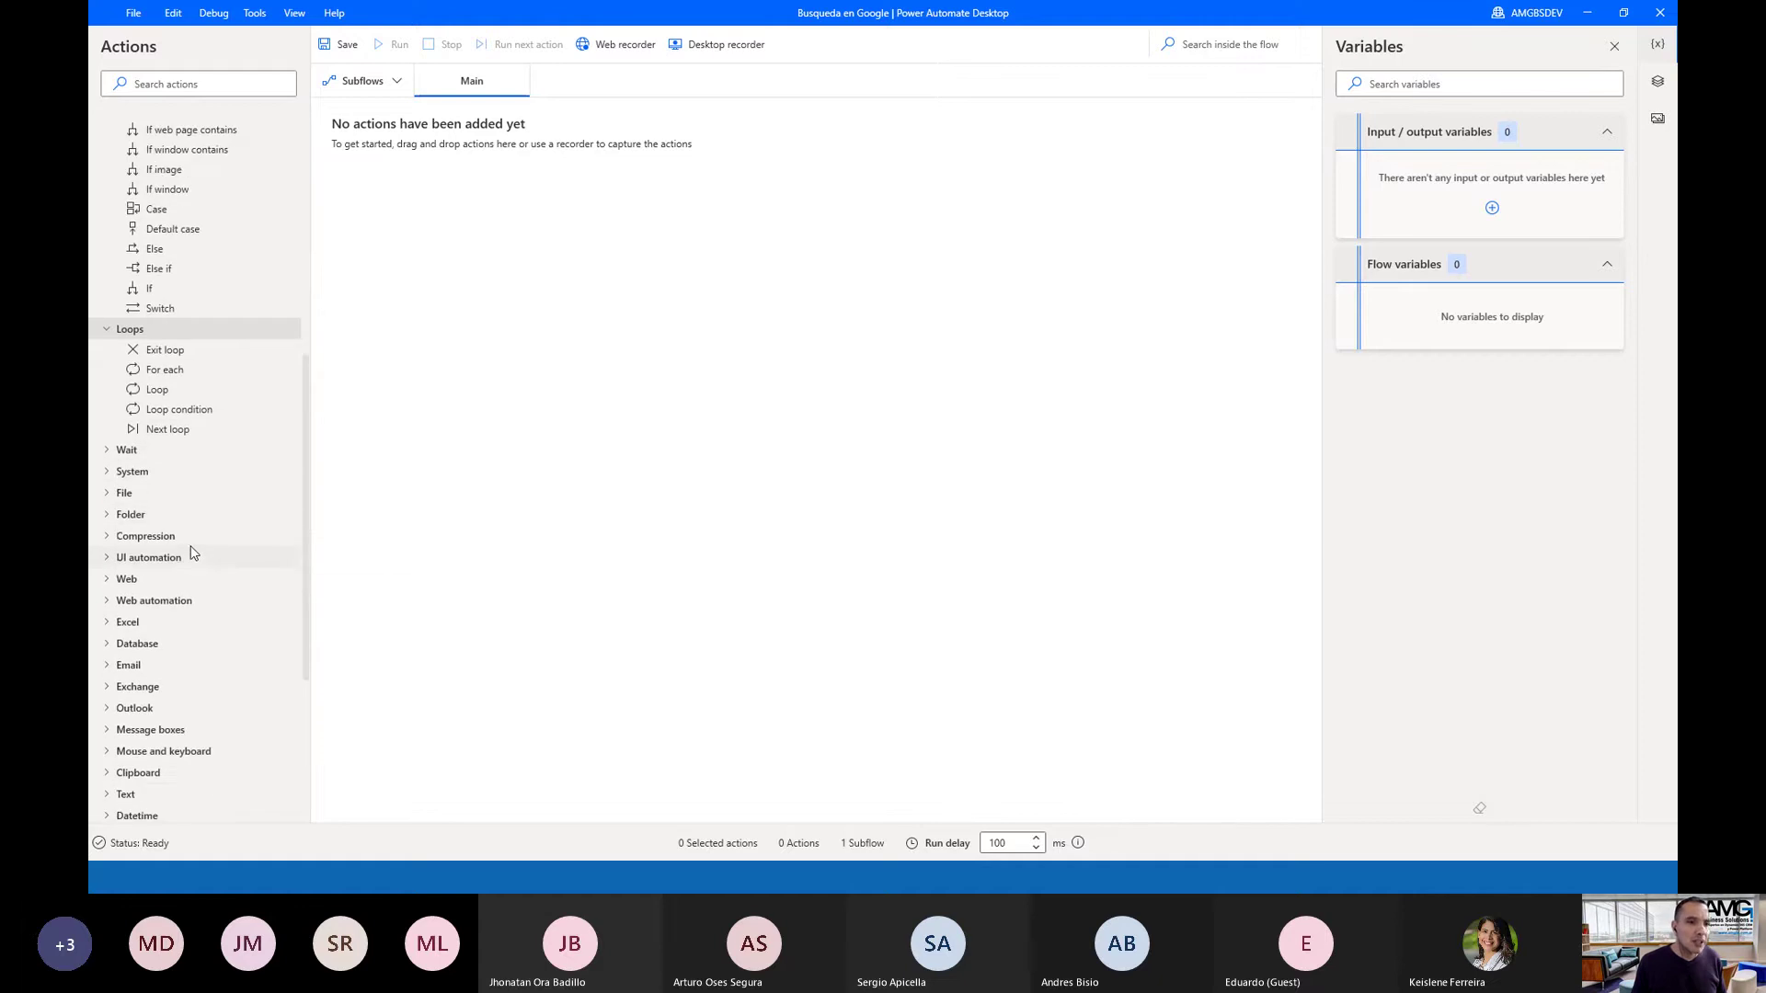
Examine the System, UI automation and Web automation action groups and the other categories in the actions list
{"action": "left_click", "coordinate": [132, 473]}
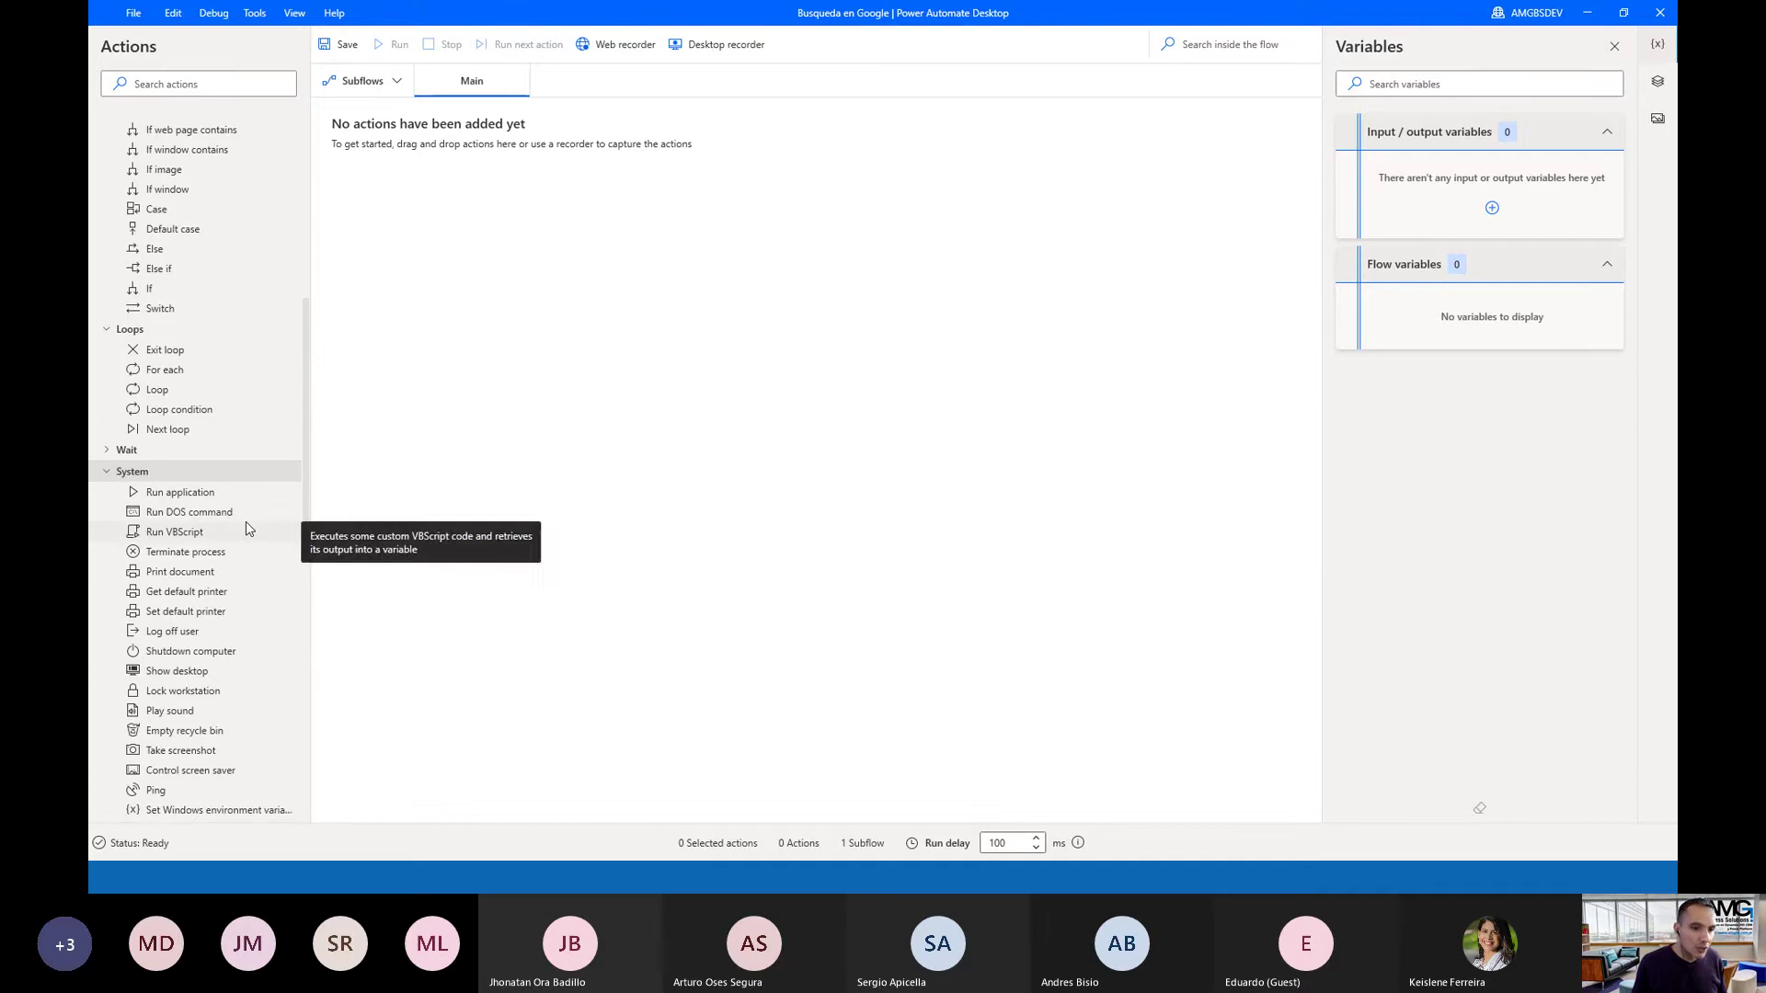
{"action": "scroll", "coordinate": [246, 529], "scroll_direction": "down", "scroll_amount": 3}
{"action": "scroll", "coordinate": [241, 529], "scroll_direction": "down", "scroll_amount": 5}
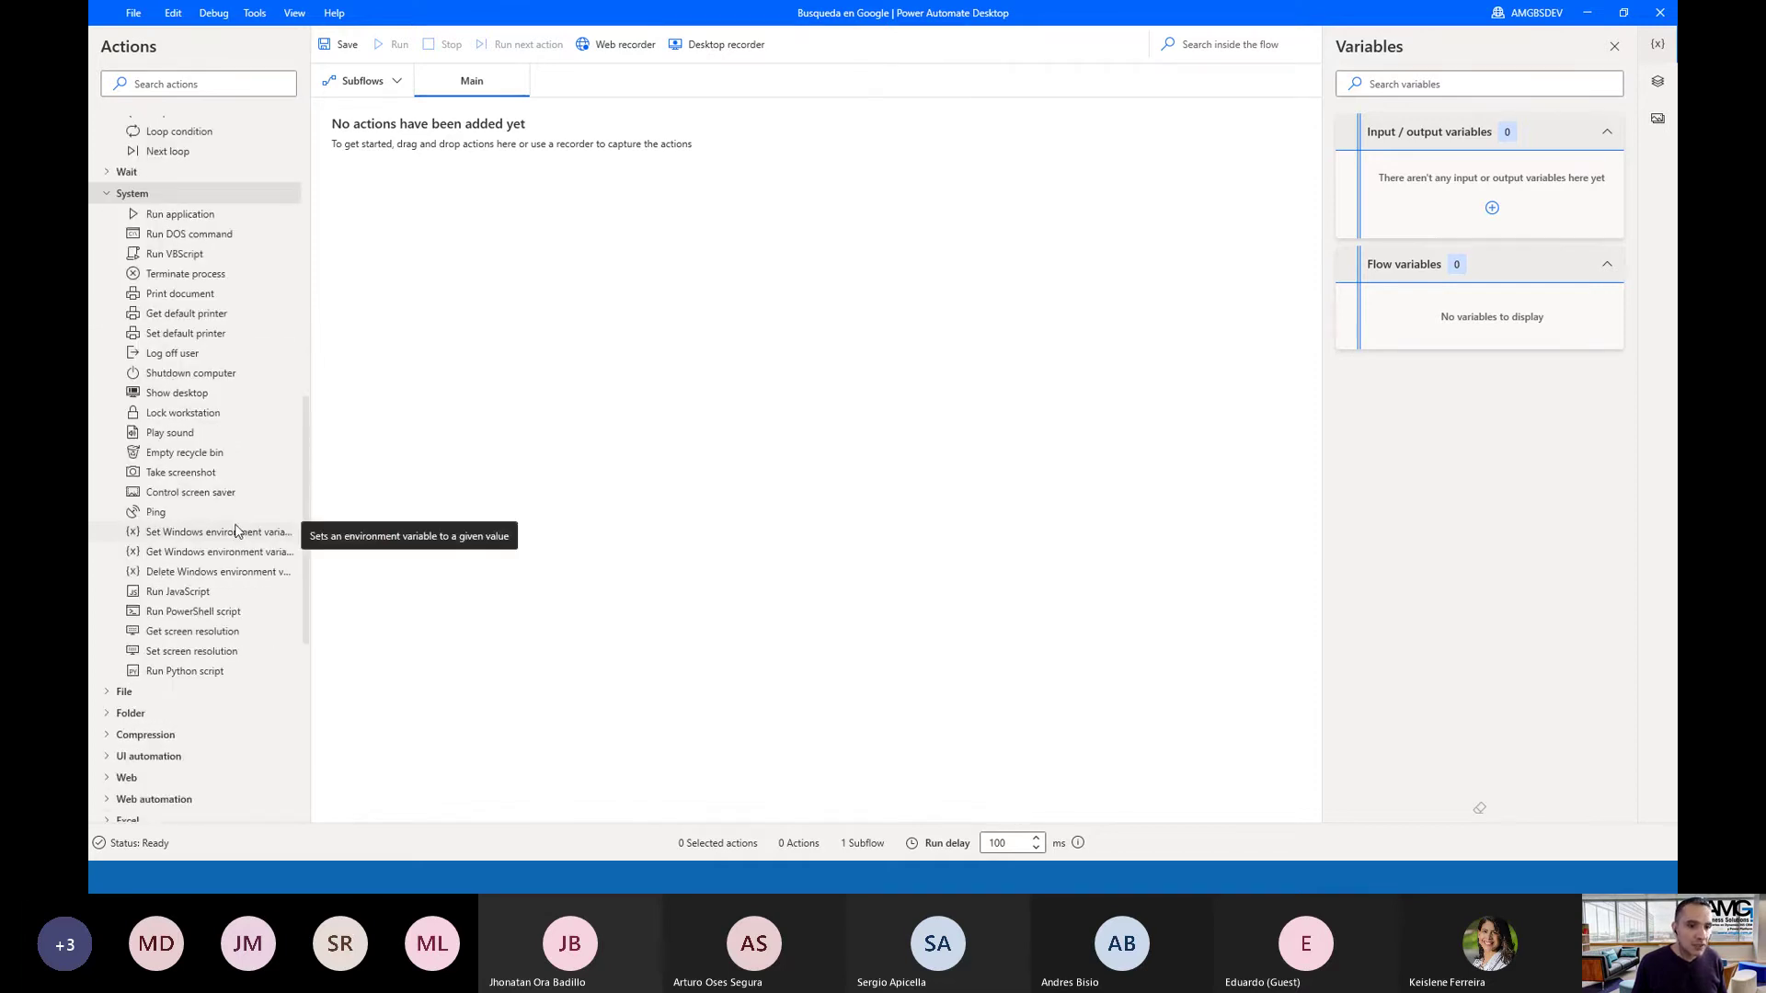
{"action": "scroll", "coordinate": [235, 531], "scroll_direction": "down", "scroll_amount": 7}
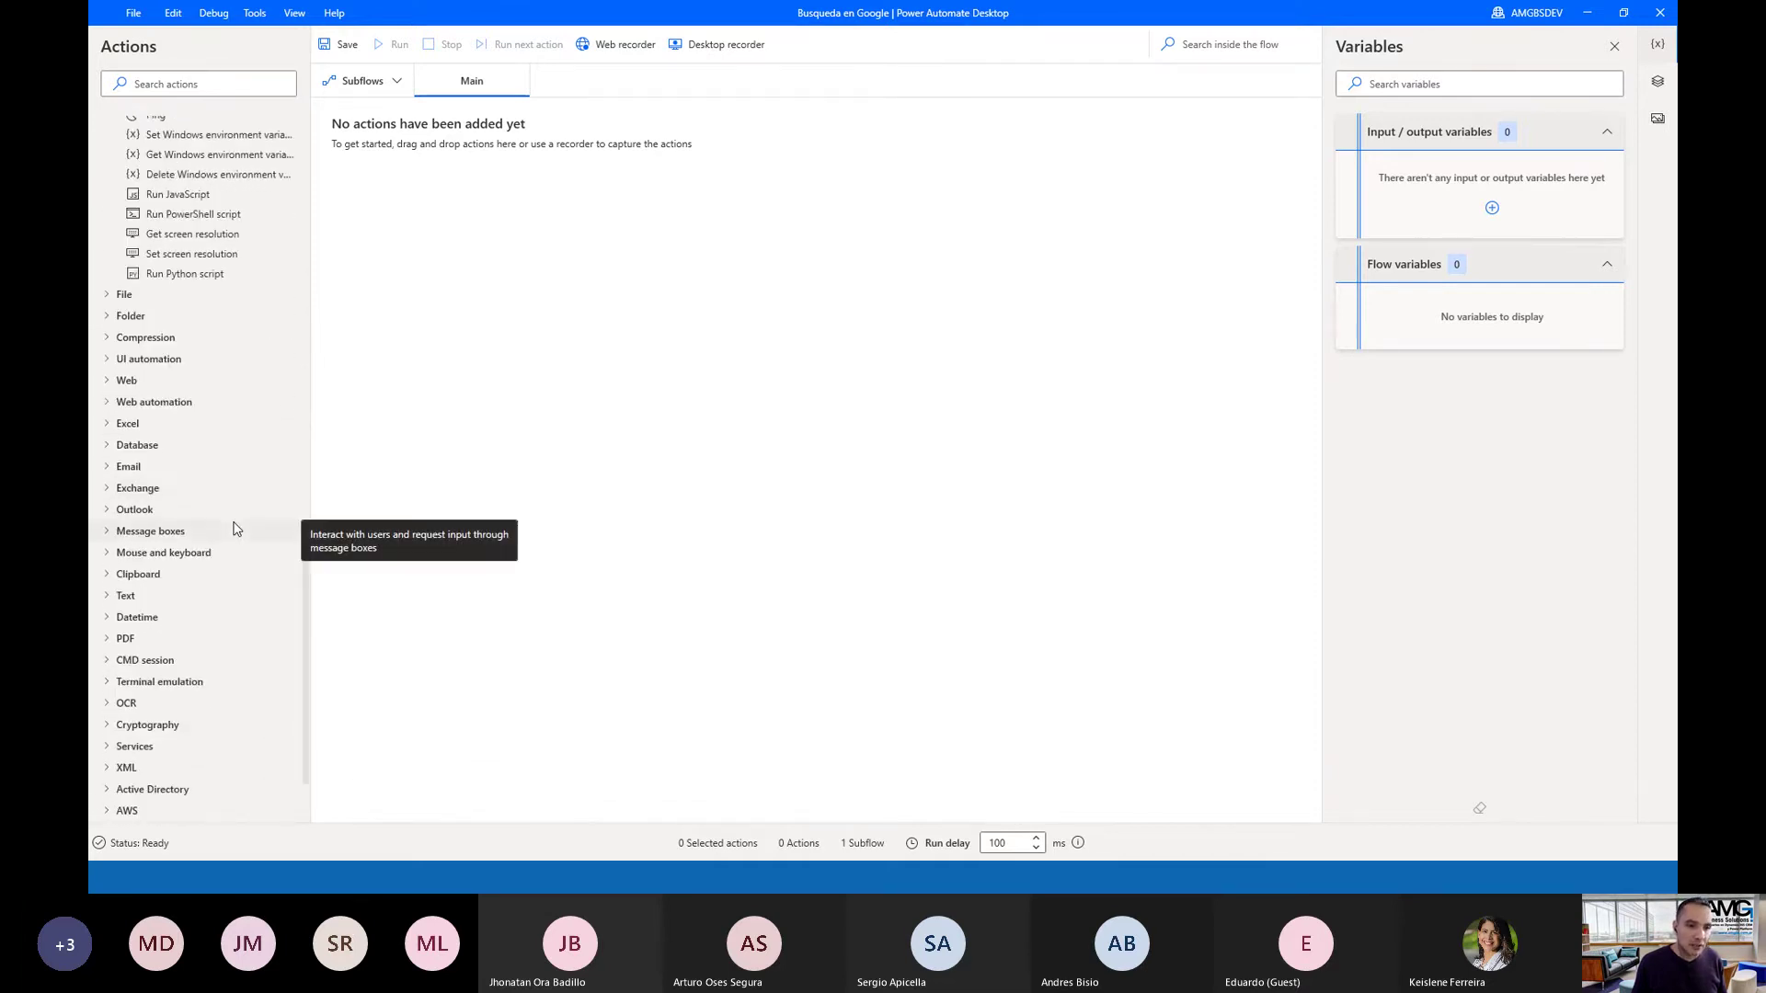
{"action": "scroll", "coordinate": [232, 534], "scroll_direction": "down", "scroll_amount": 3}
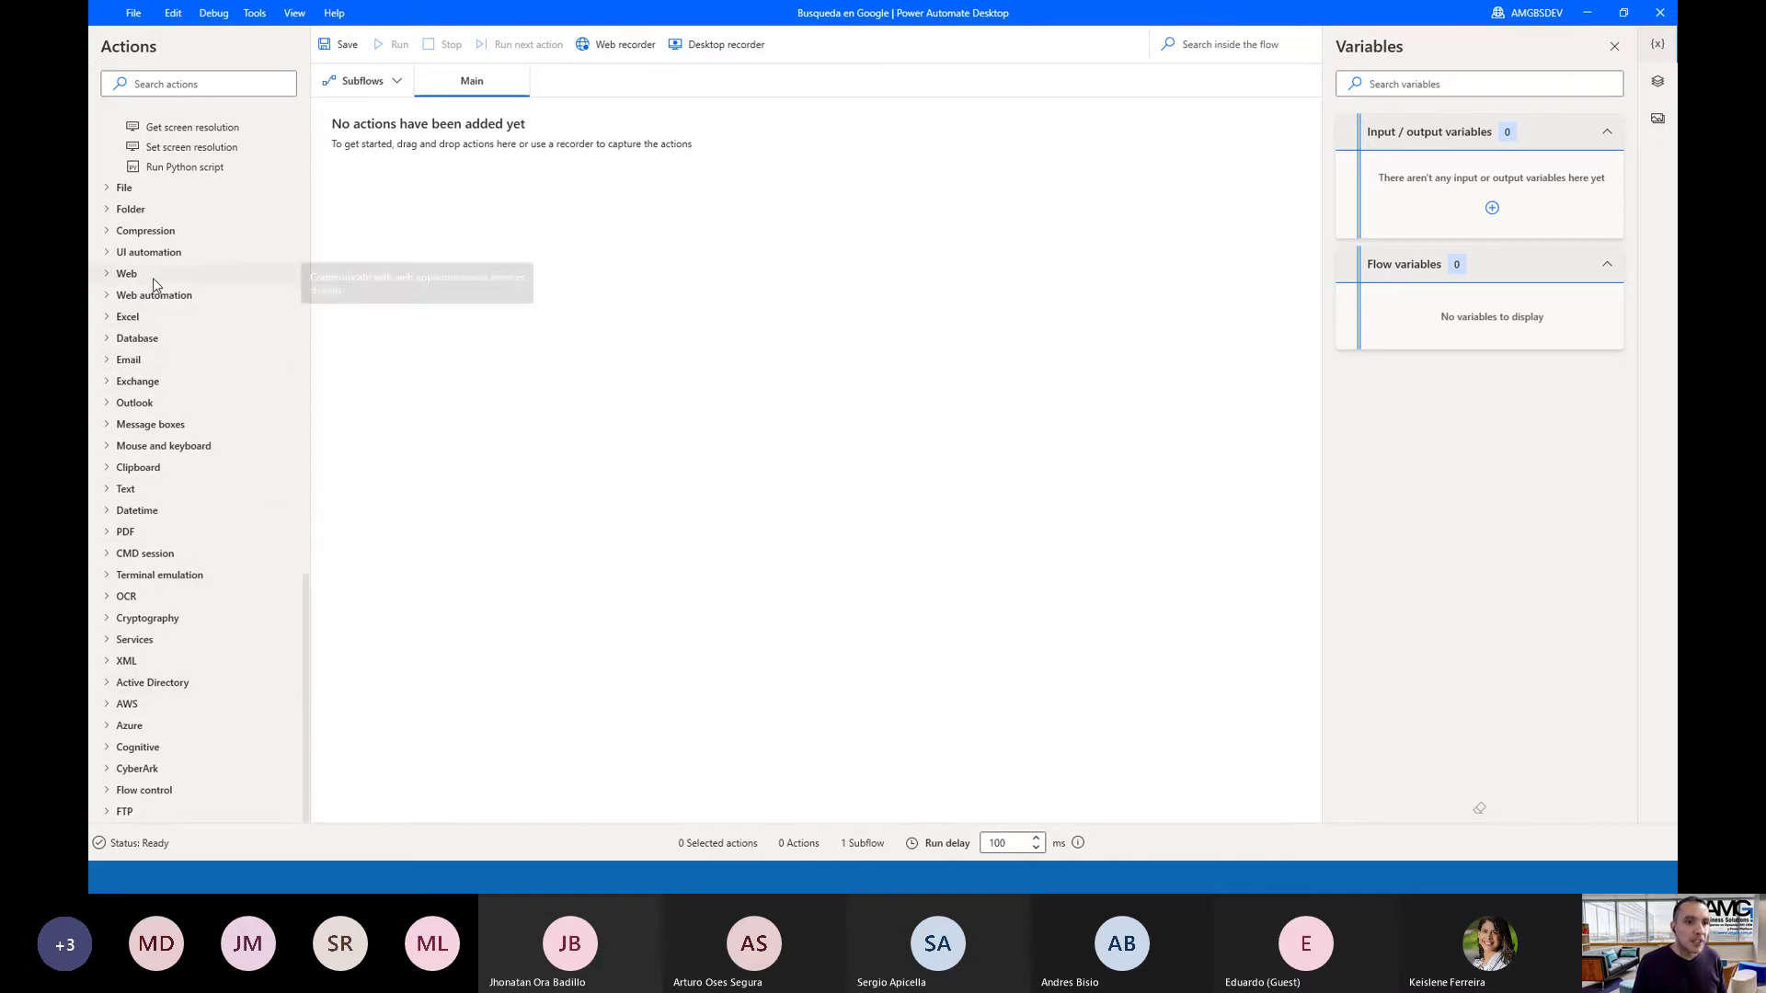
{"action": "left_click", "coordinate": [108, 254]}
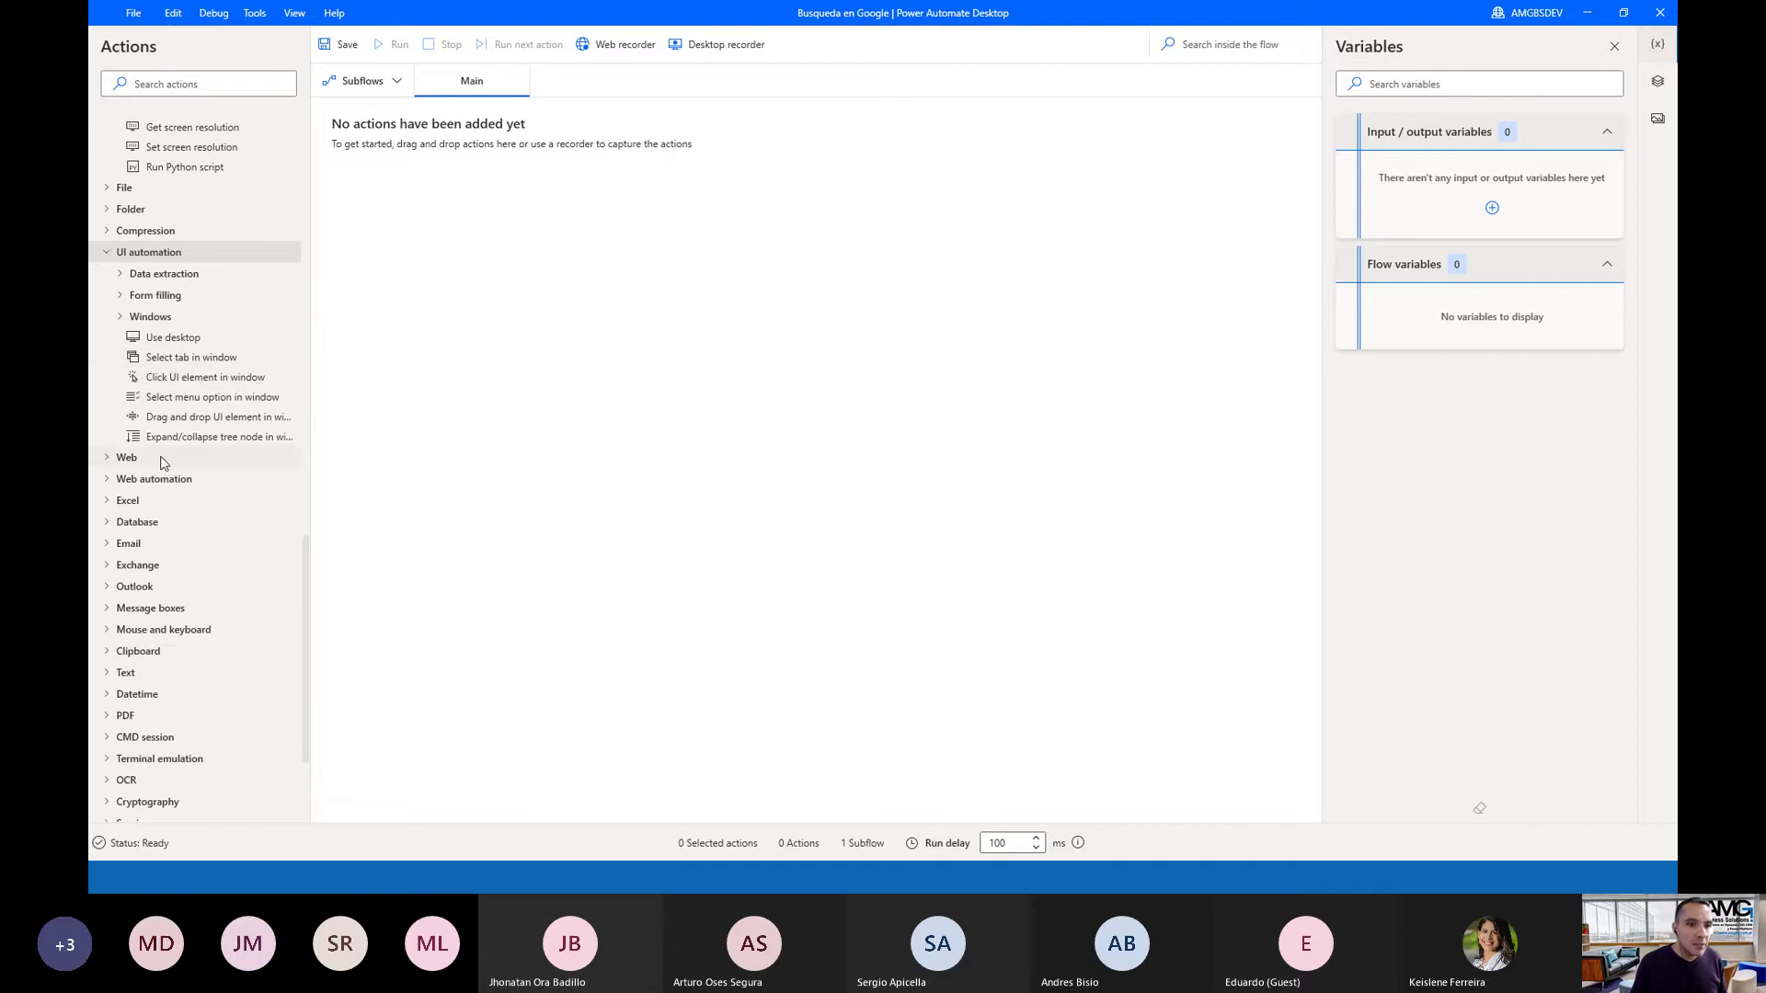
{"action": "left_click", "coordinate": [108, 485]}
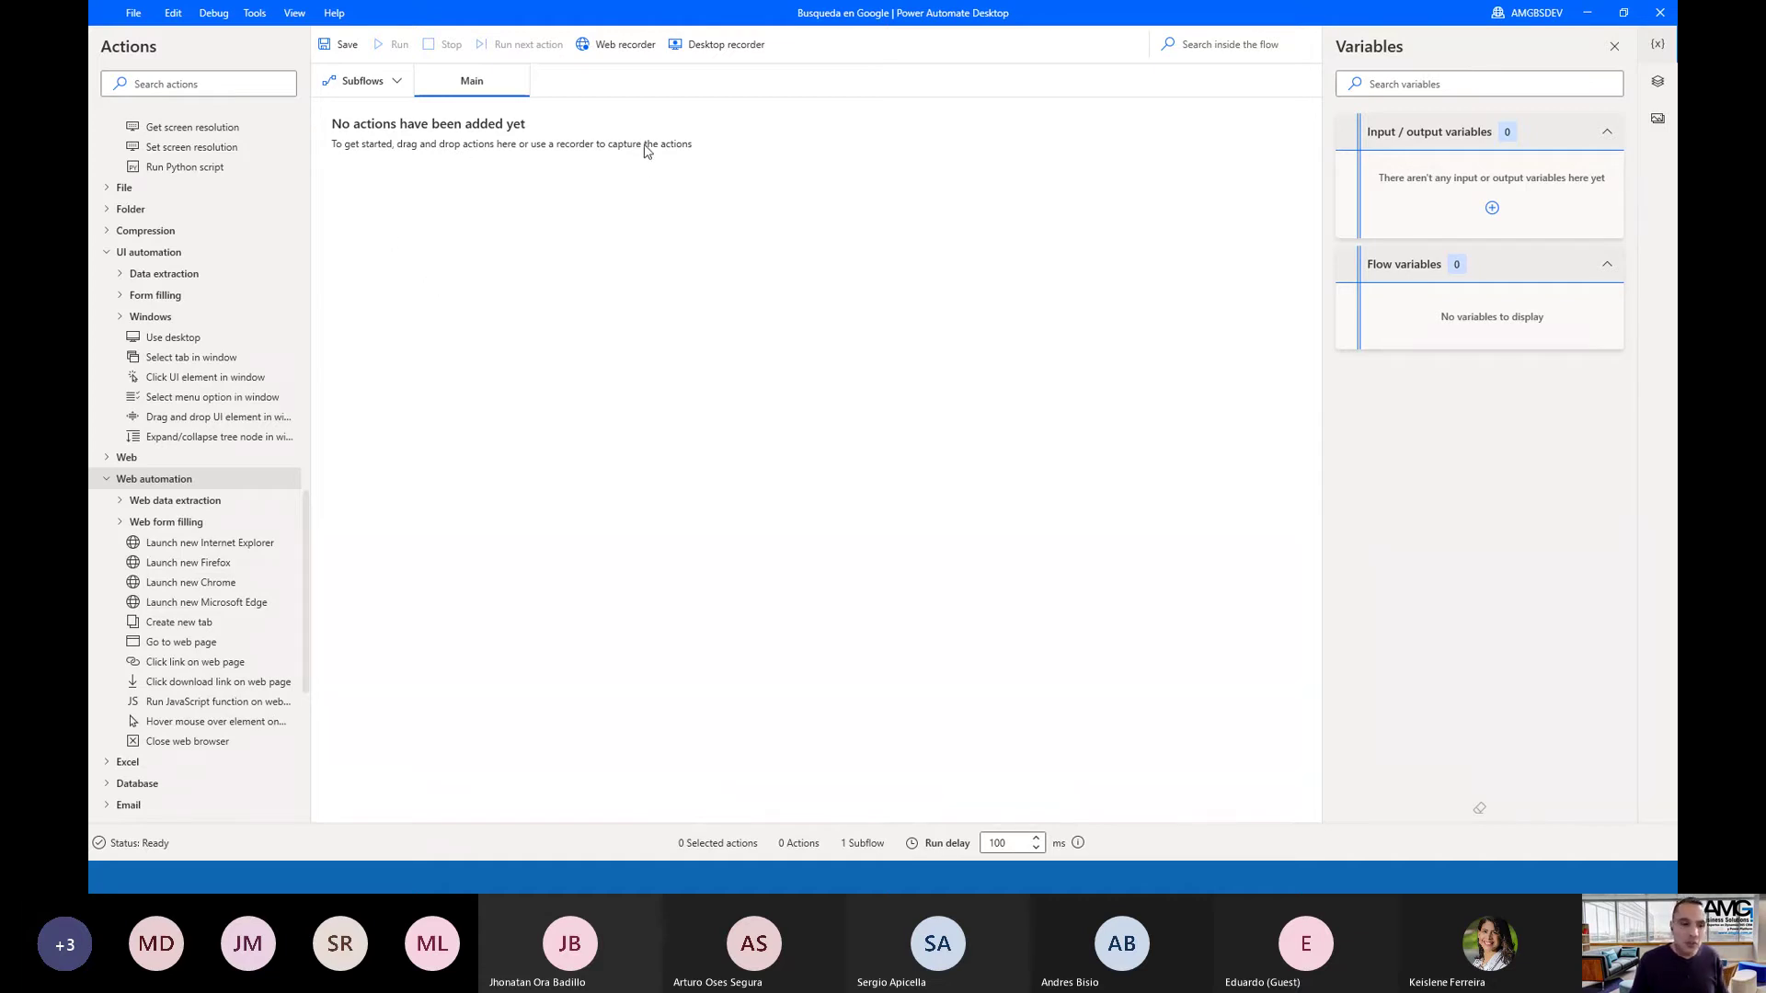
Set up a web recording session in Microsoft Edge with the browser instance name Browser and New tab as the tab
{"action": "left_click", "coordinate": [627, 45]}
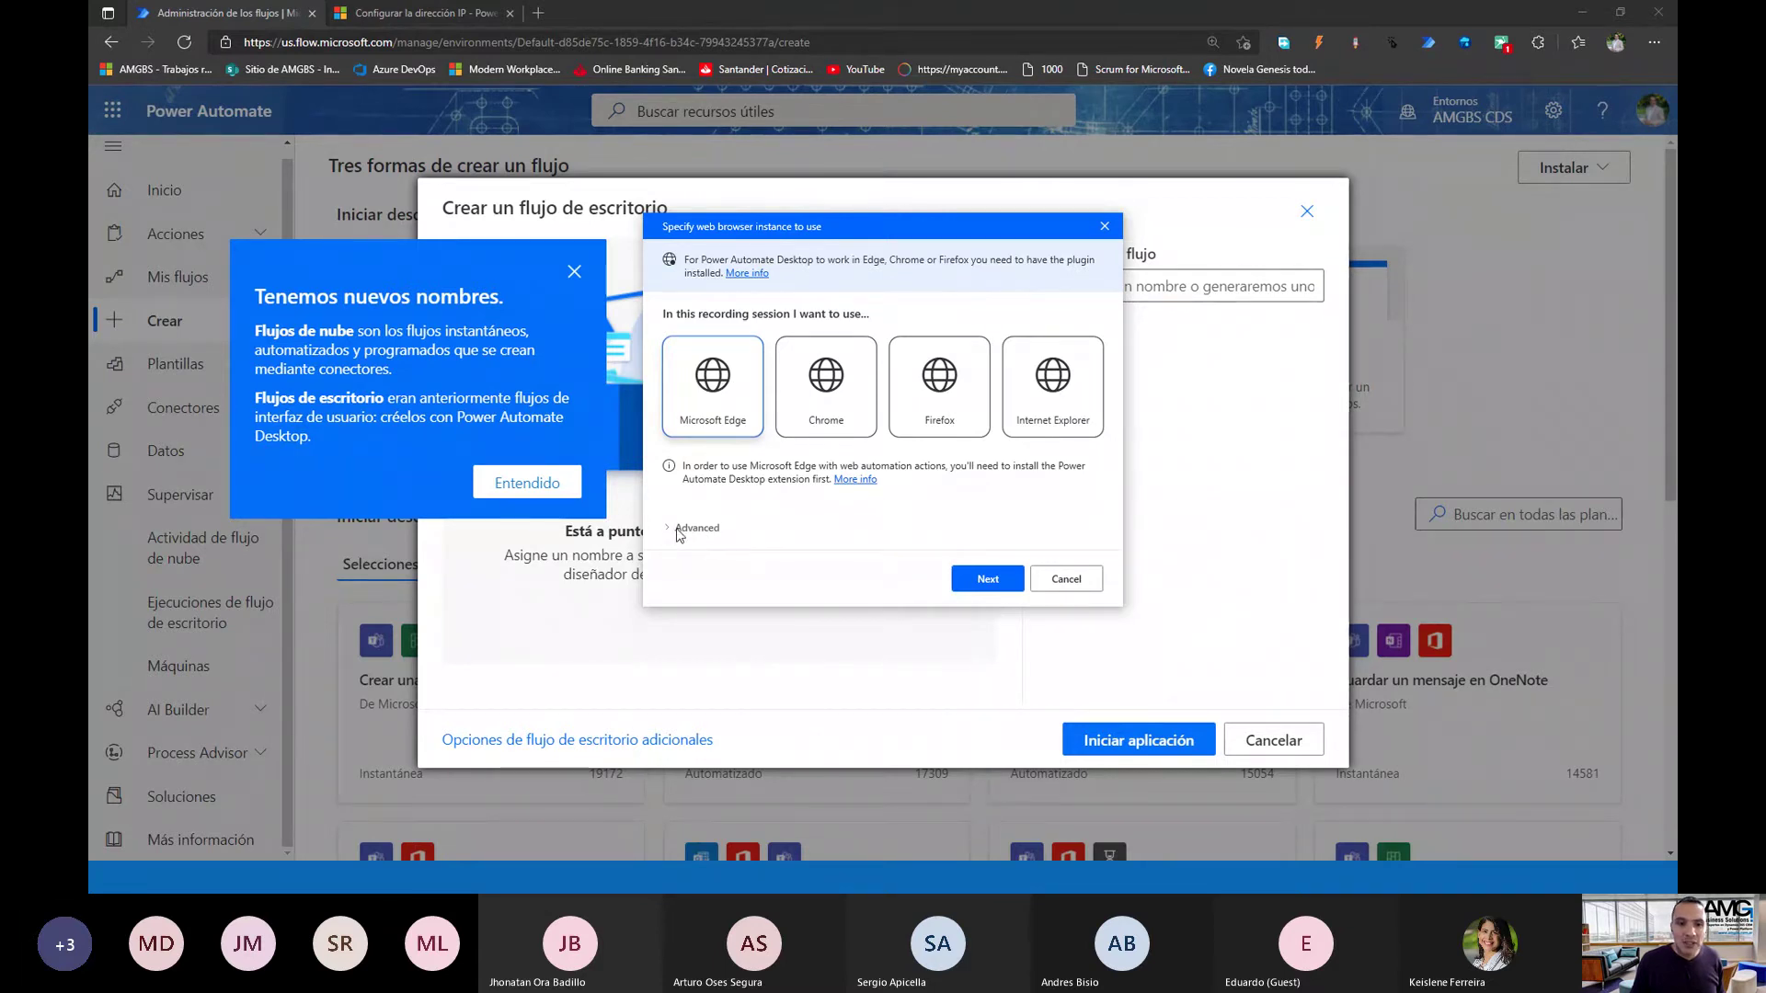
{"action": "left_click", "coordinate": [671, 529]}
{"action": "left_click", "coordinate": [853, 605]}
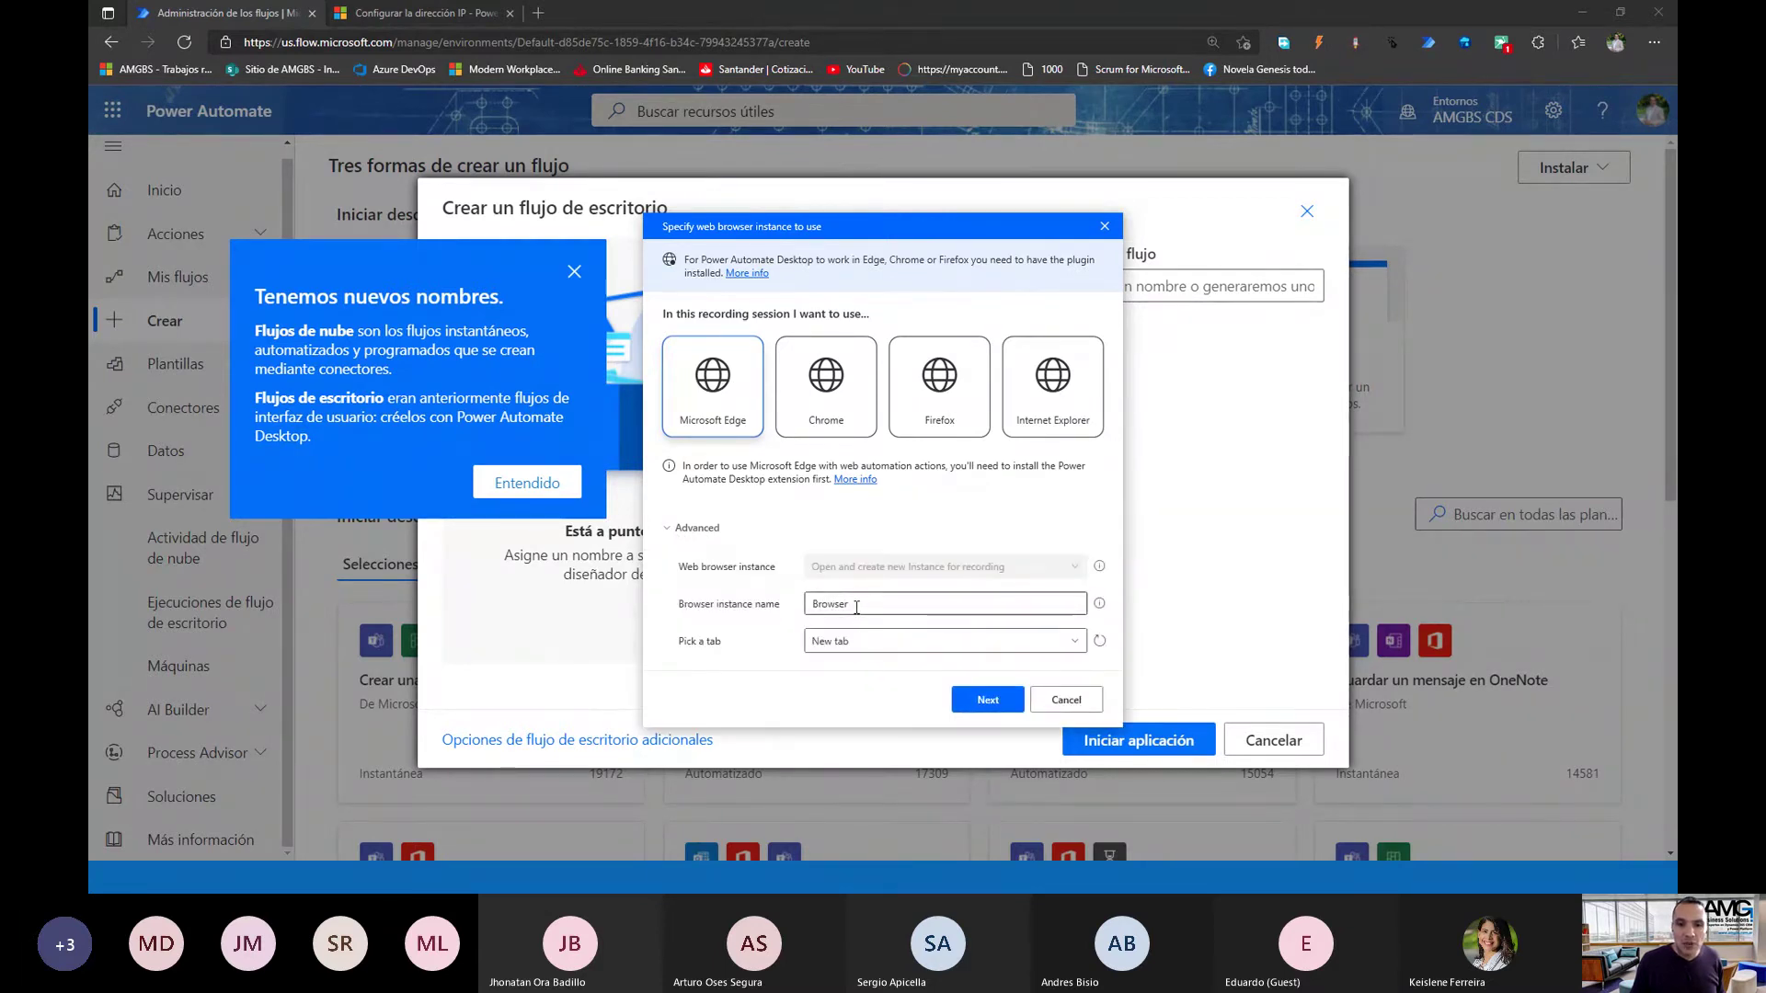
{"action": "key", "text": "BackSpace"}
{"action": "key", "text": "BackSpace"}
{"action": "left_click_drag", "start_coordinate": [854, 605], "coordinate": [798, 598]}
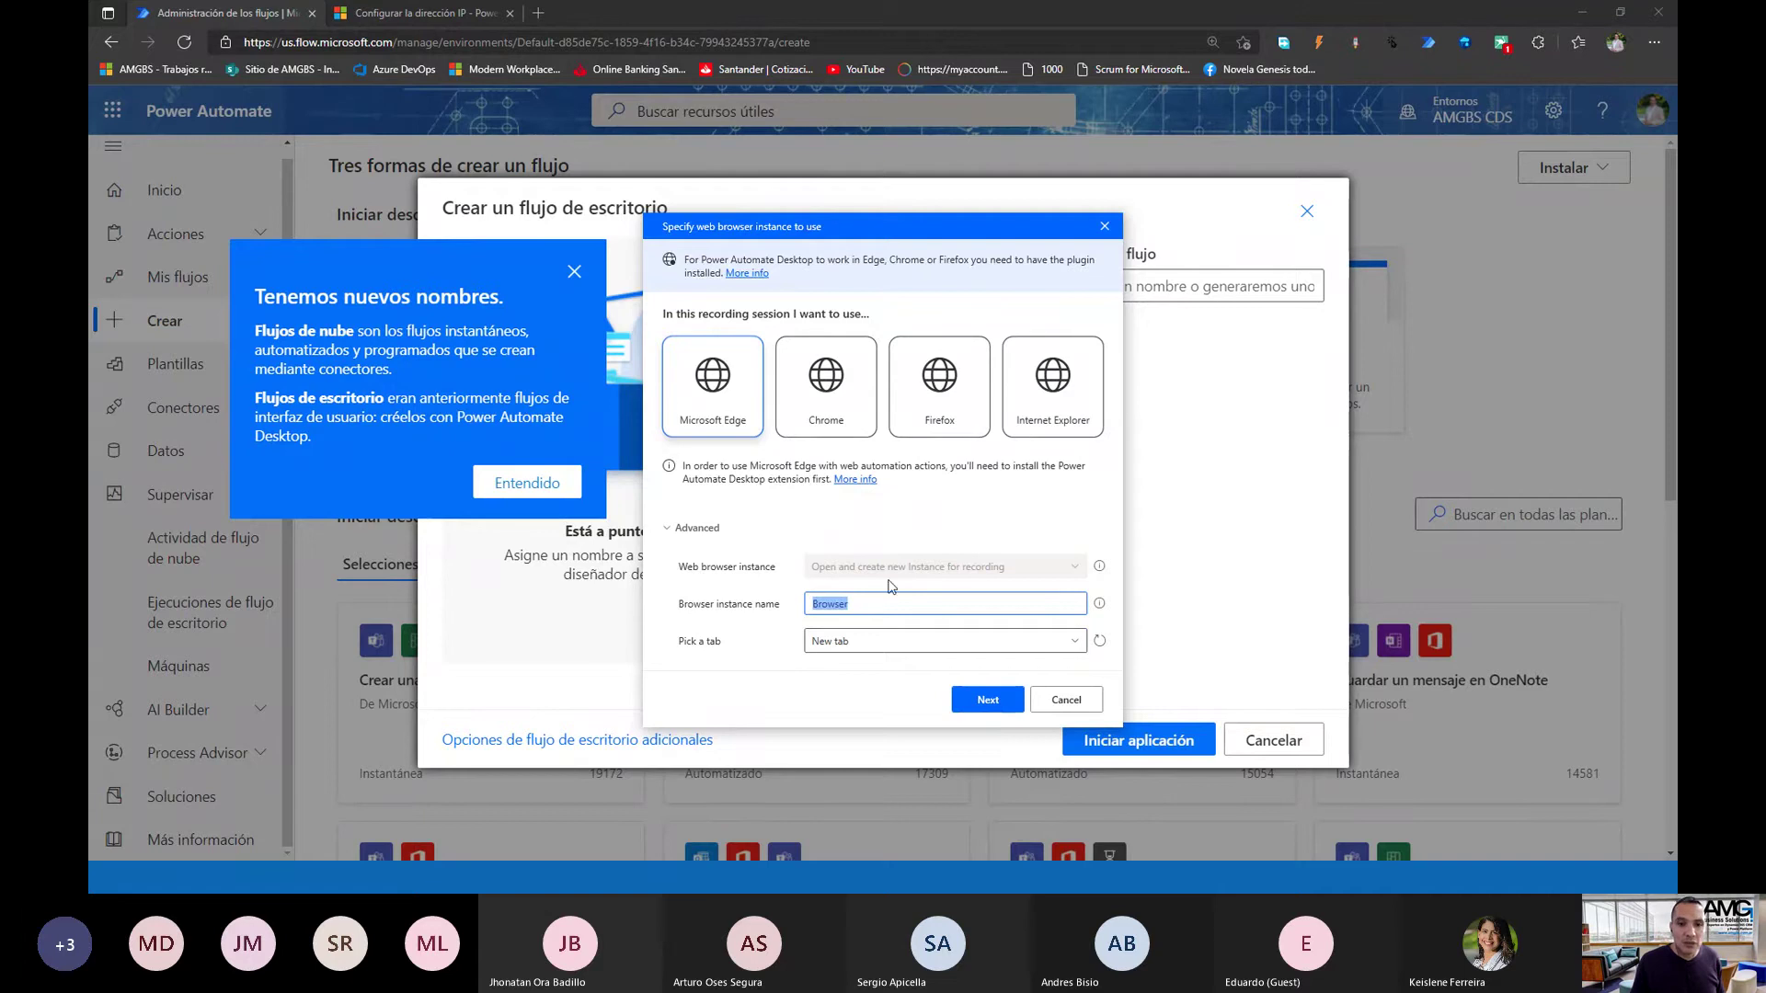
{"action": "left_click", "coordinate": [856, 643]}
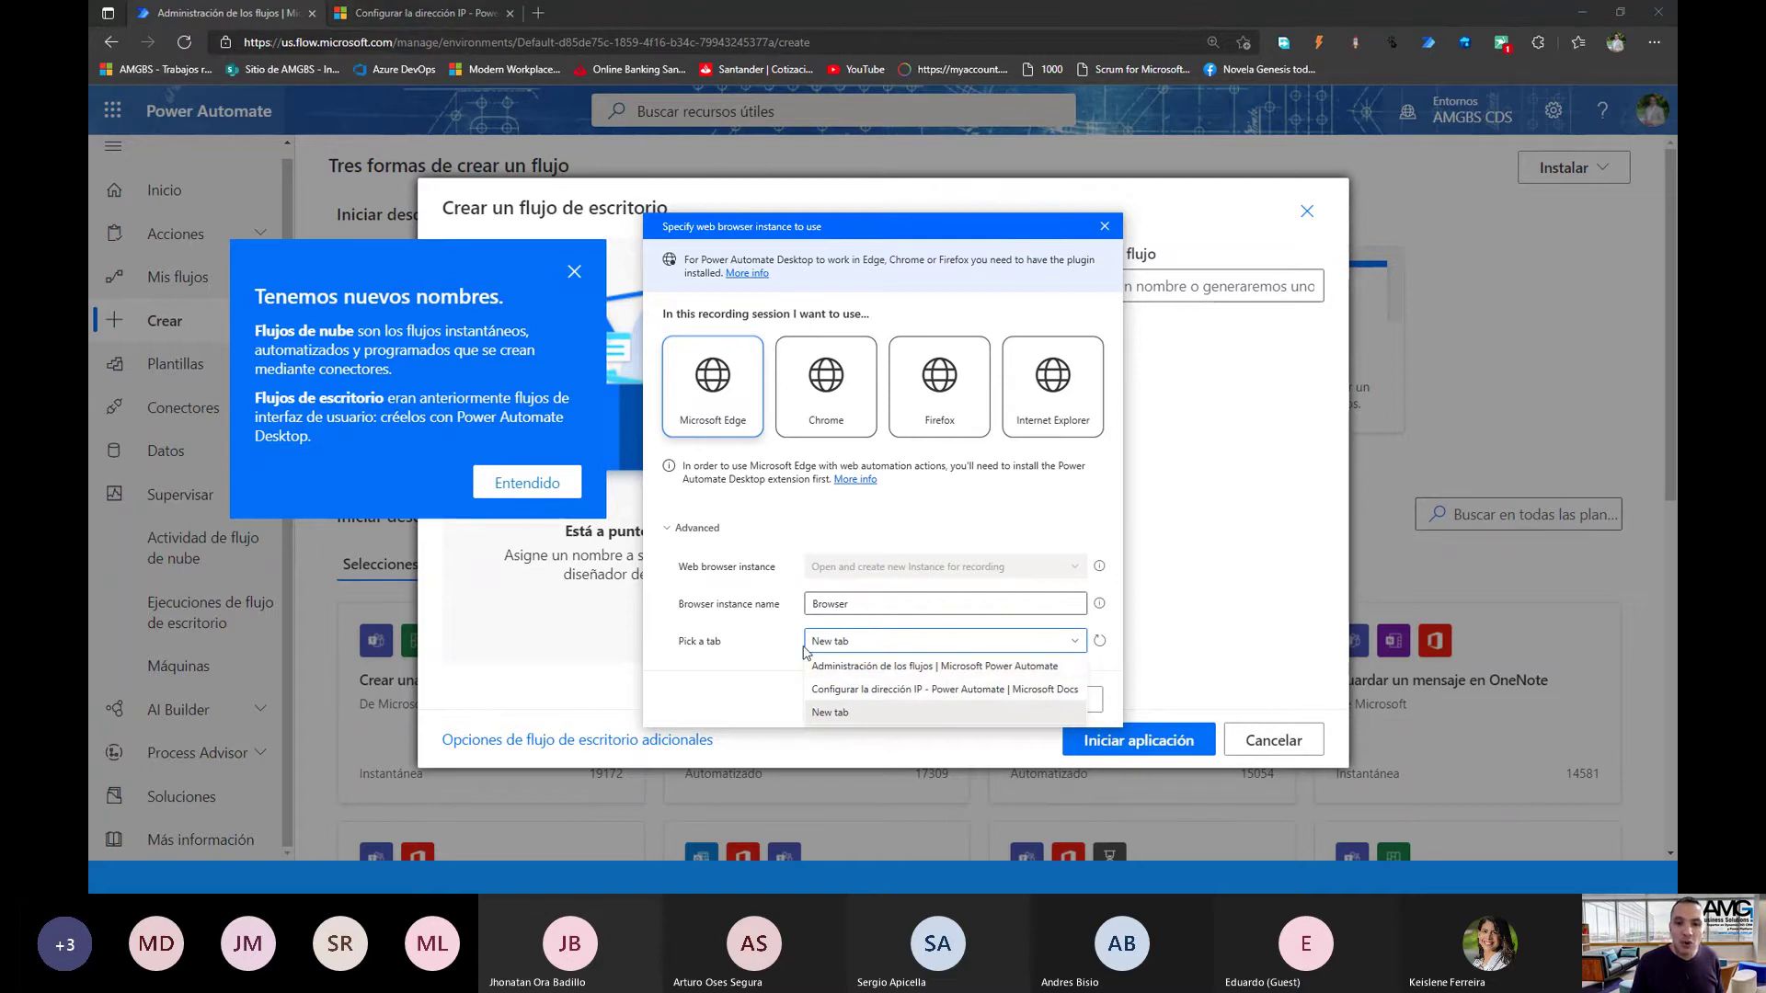
{"action": "left_click", "coordinate": [842, 713]}
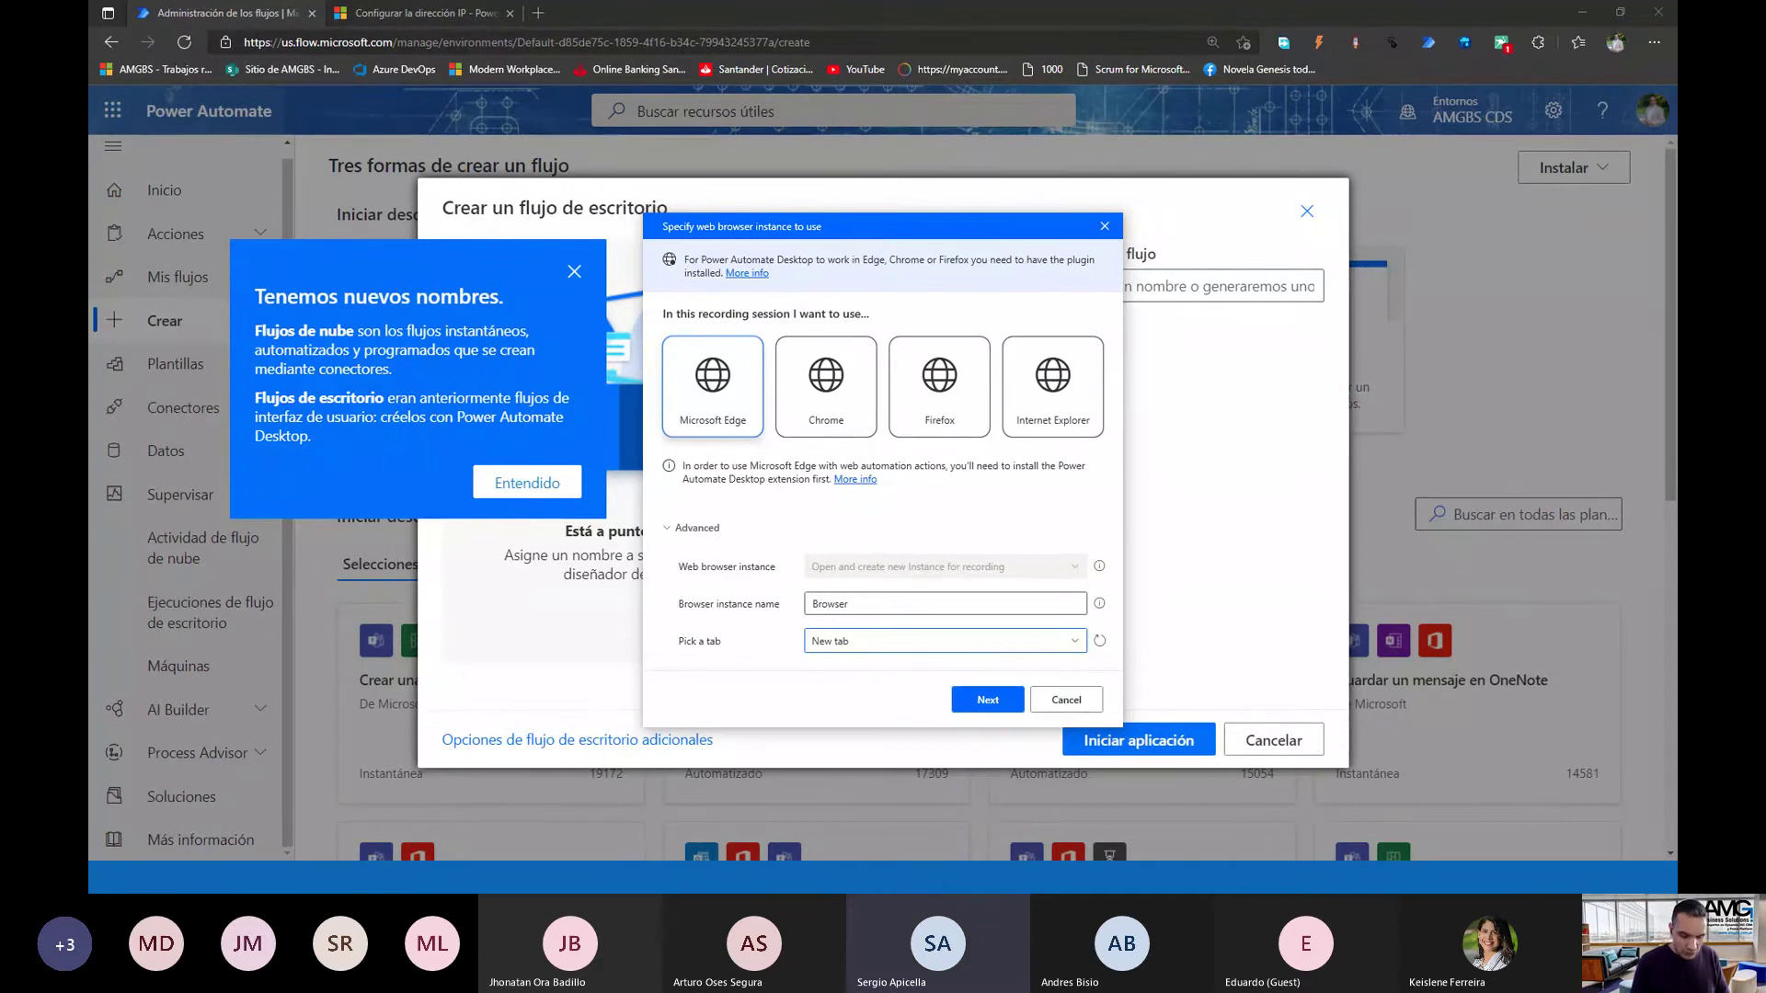
{"action": "key", "text": "XF86AudioLowerVolume"}
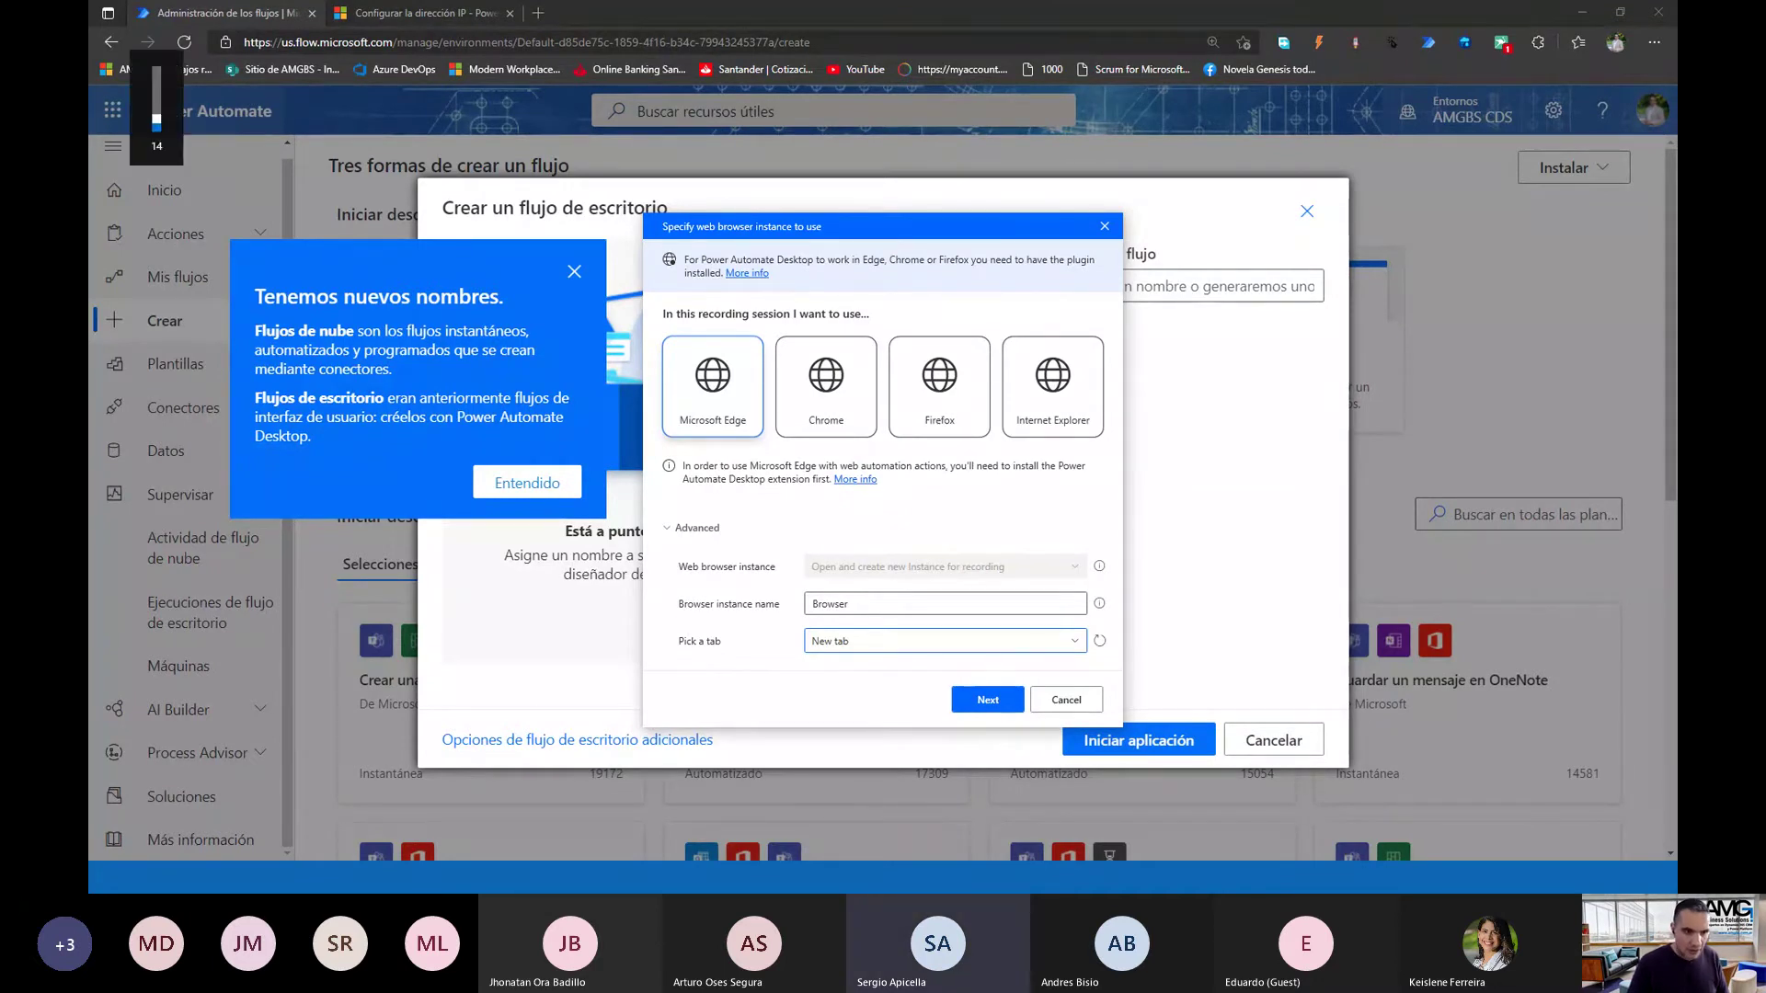
{"action": "key", "text": "XF86AudioRaiseVolume"}
{"action": "key", "text": "XF86AudioRaiseVolume"}
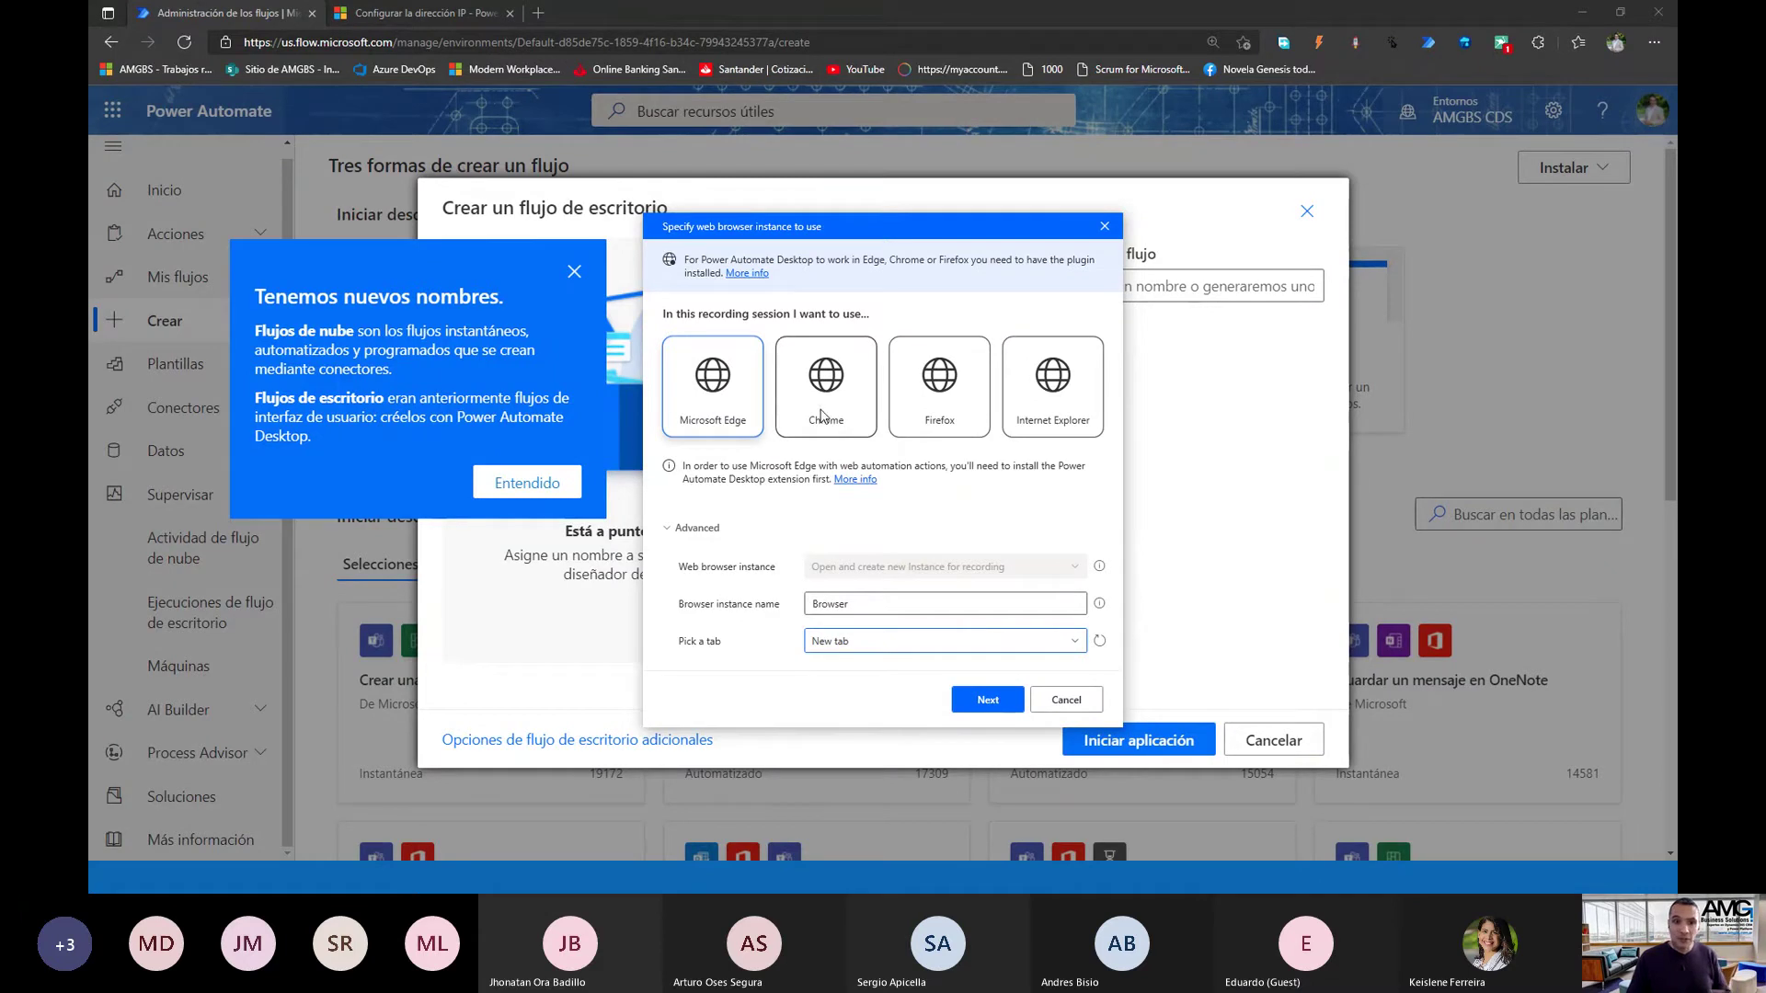
Launch the Edge recording session, move the browser window clear of the Web Recorder and start recording
{"action": "left_click", "coordinate": [993, 707]}
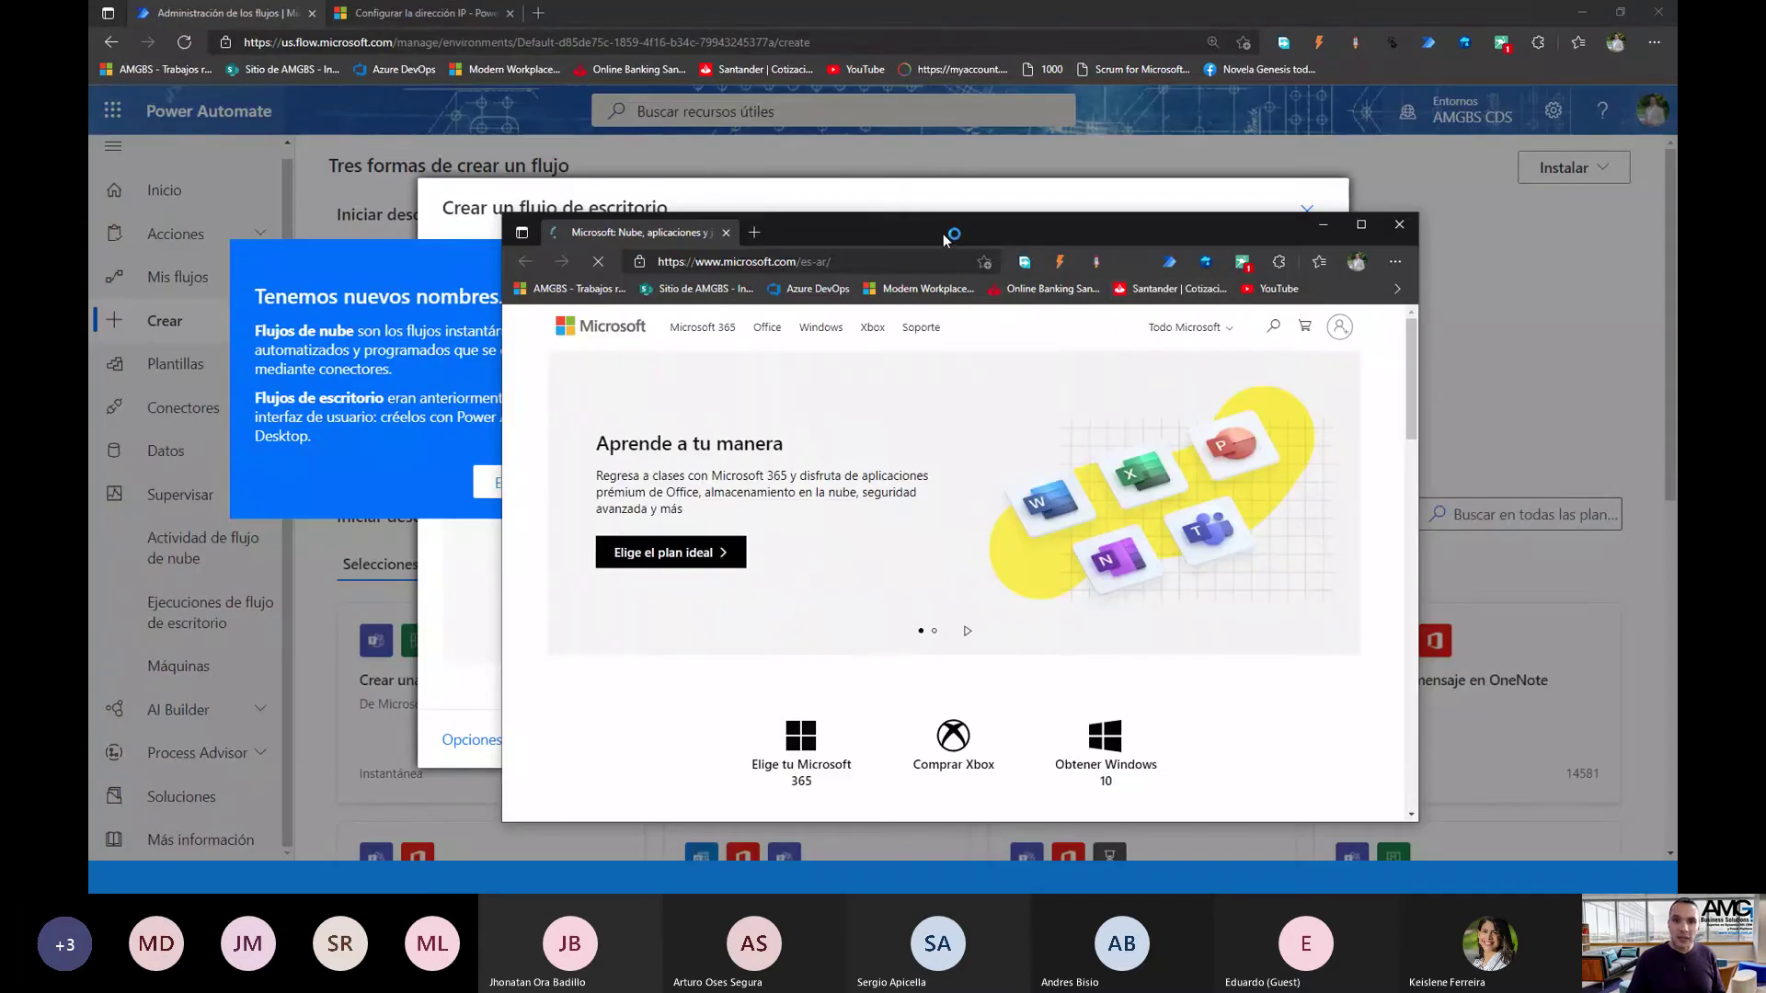
{"action": "left_click_drag", "start_coordinate": [924, 242], "coordinate": [1034, 158]}
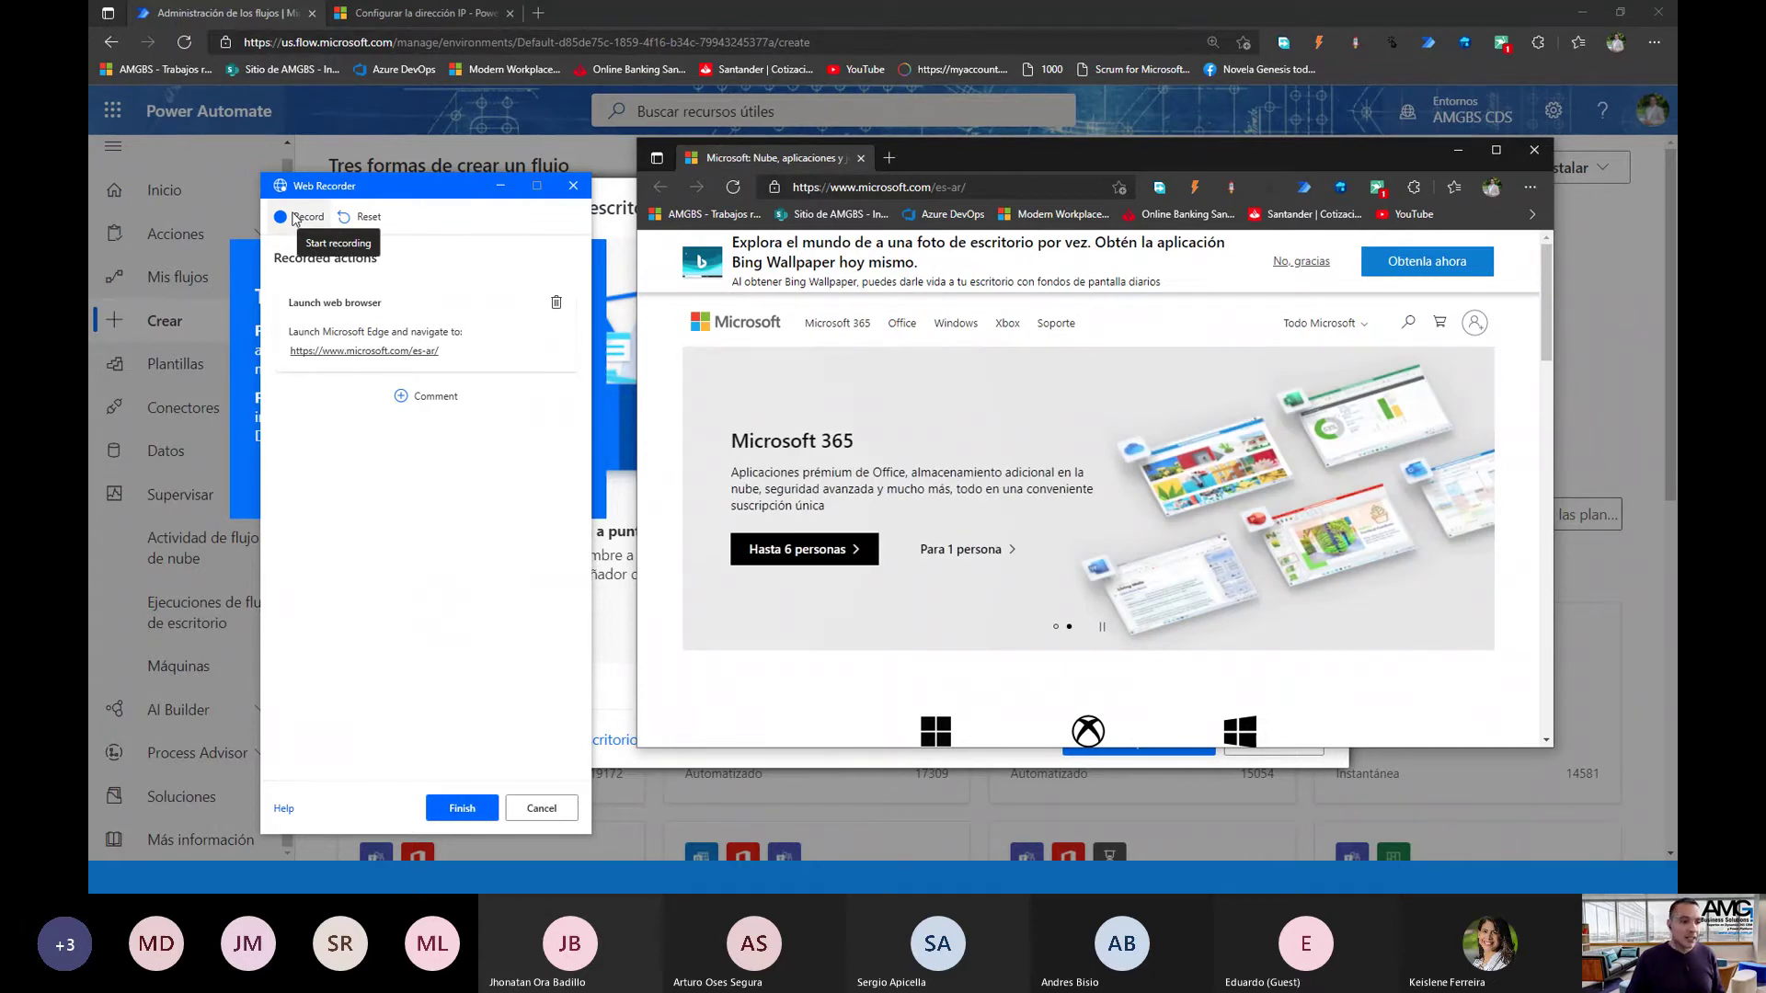
{"action": "left_click", "coordinate": [295, 219]}
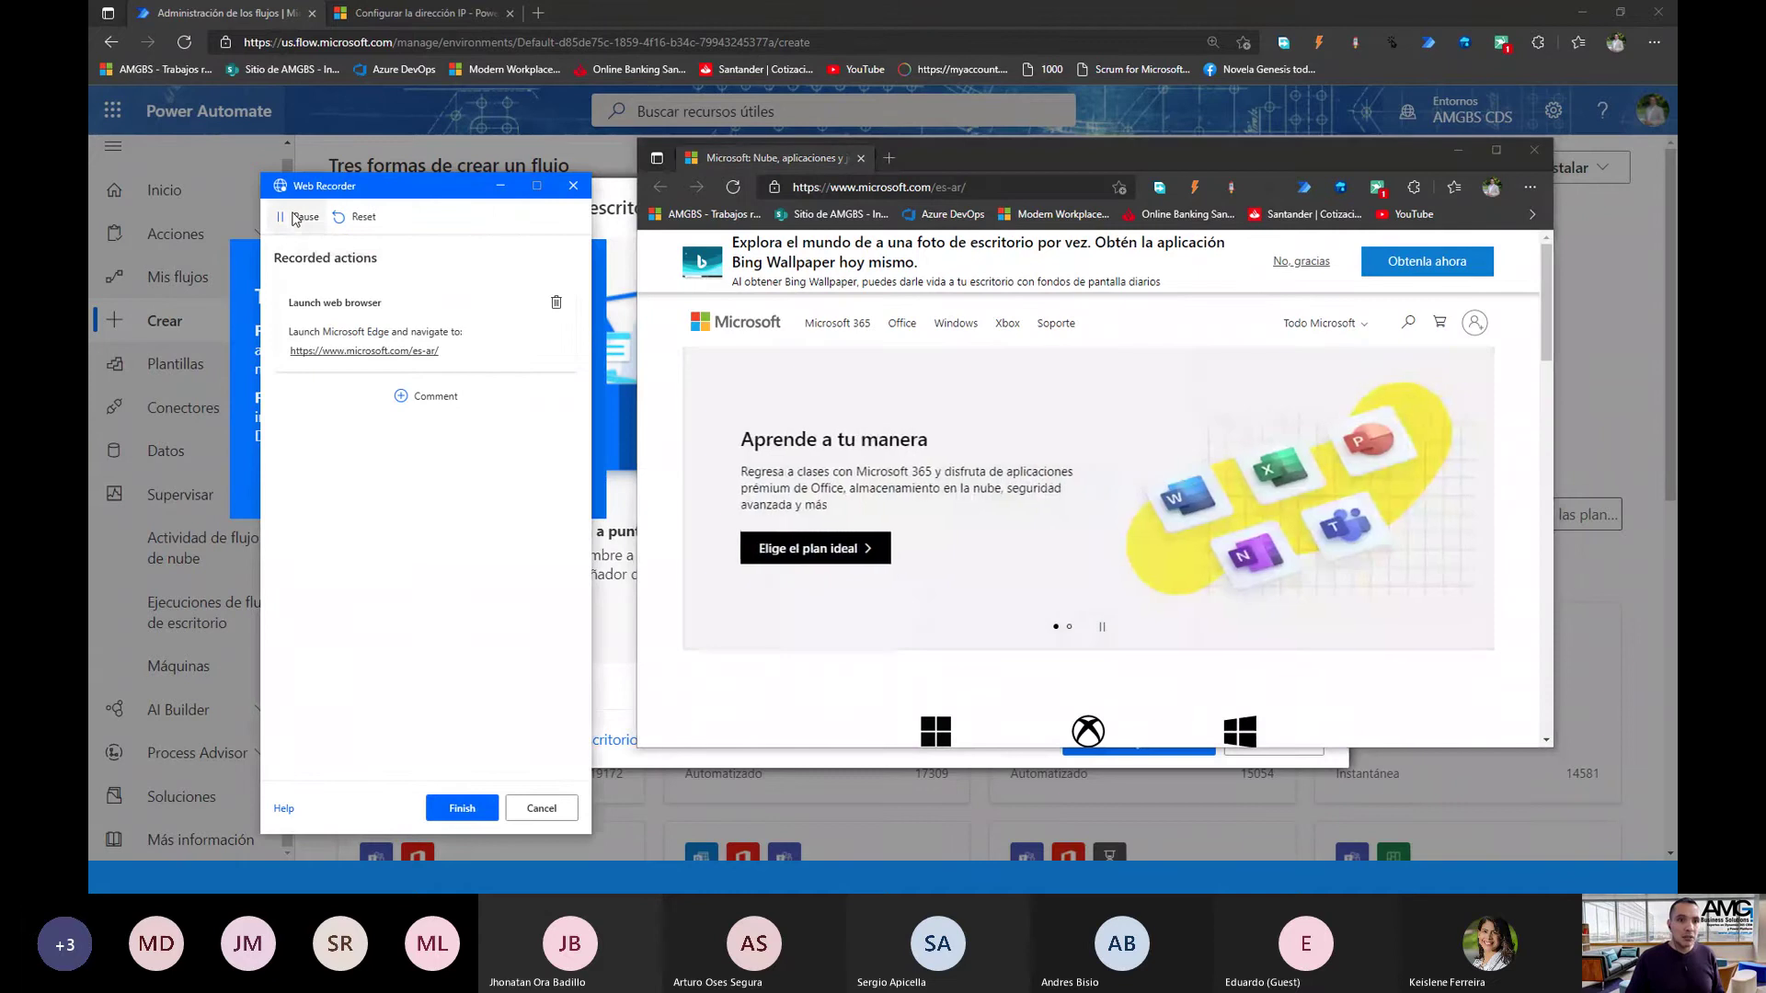
{"action": "left_click", "coordinate": [832, 190]}
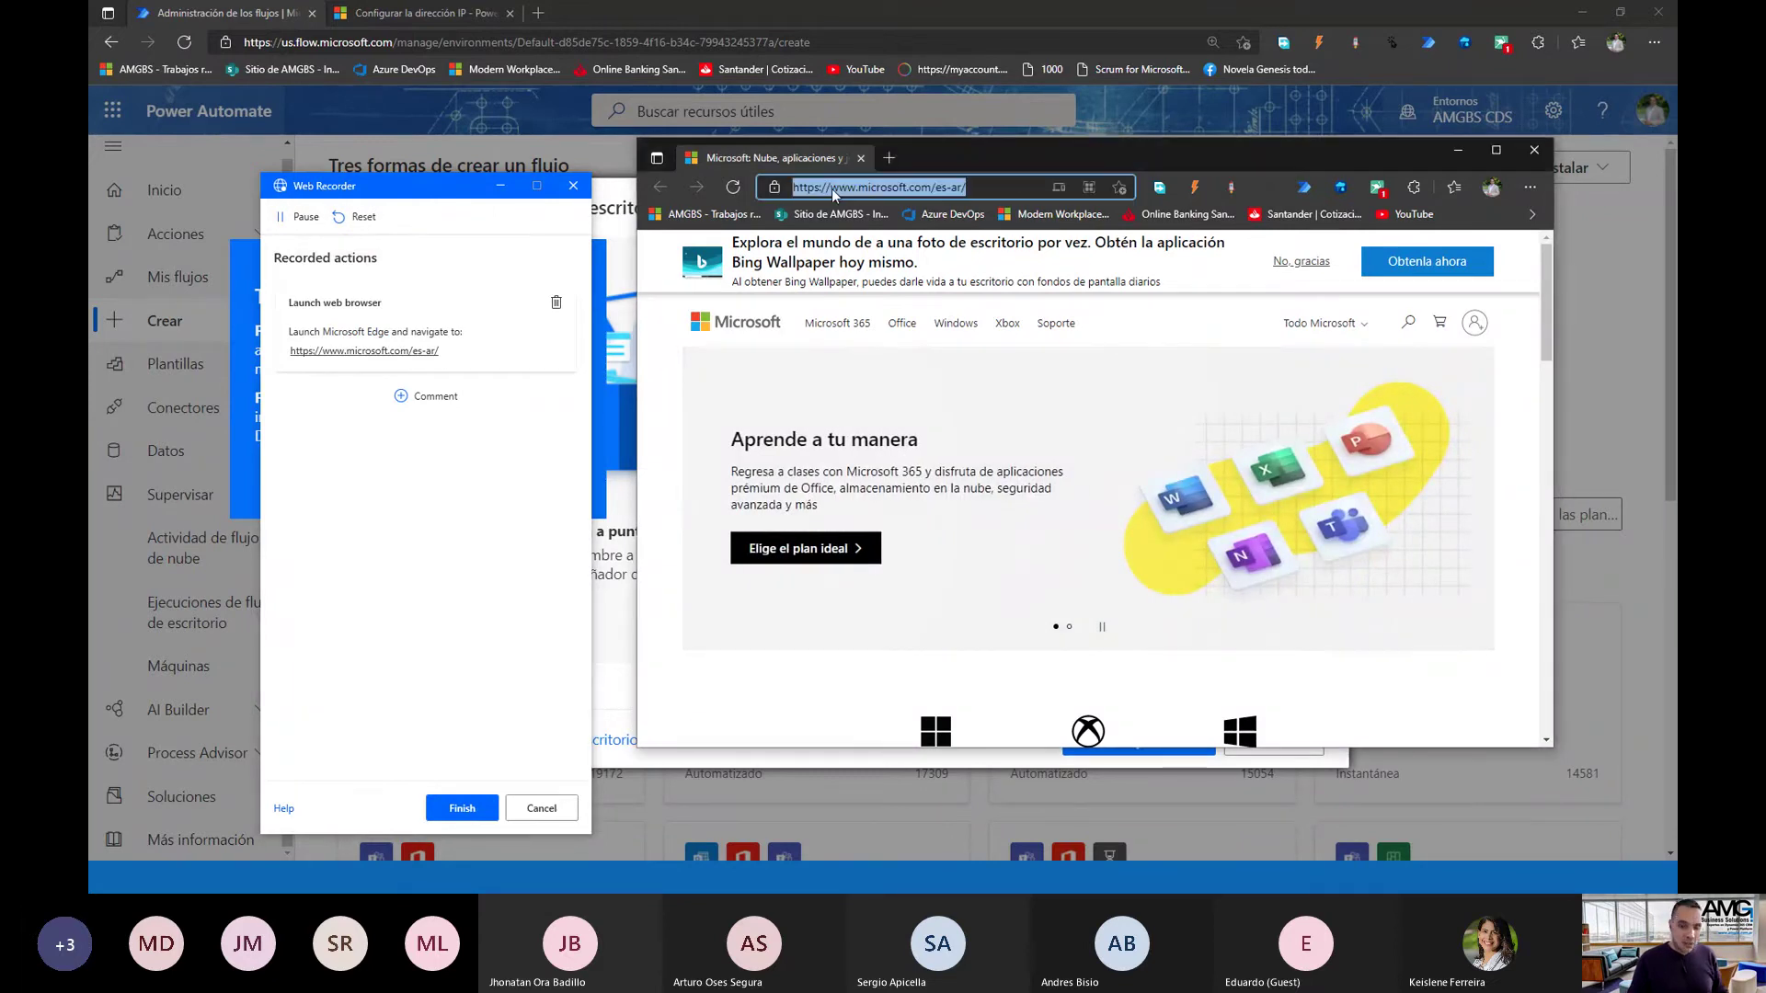
{"action": "type", "text": "www"}
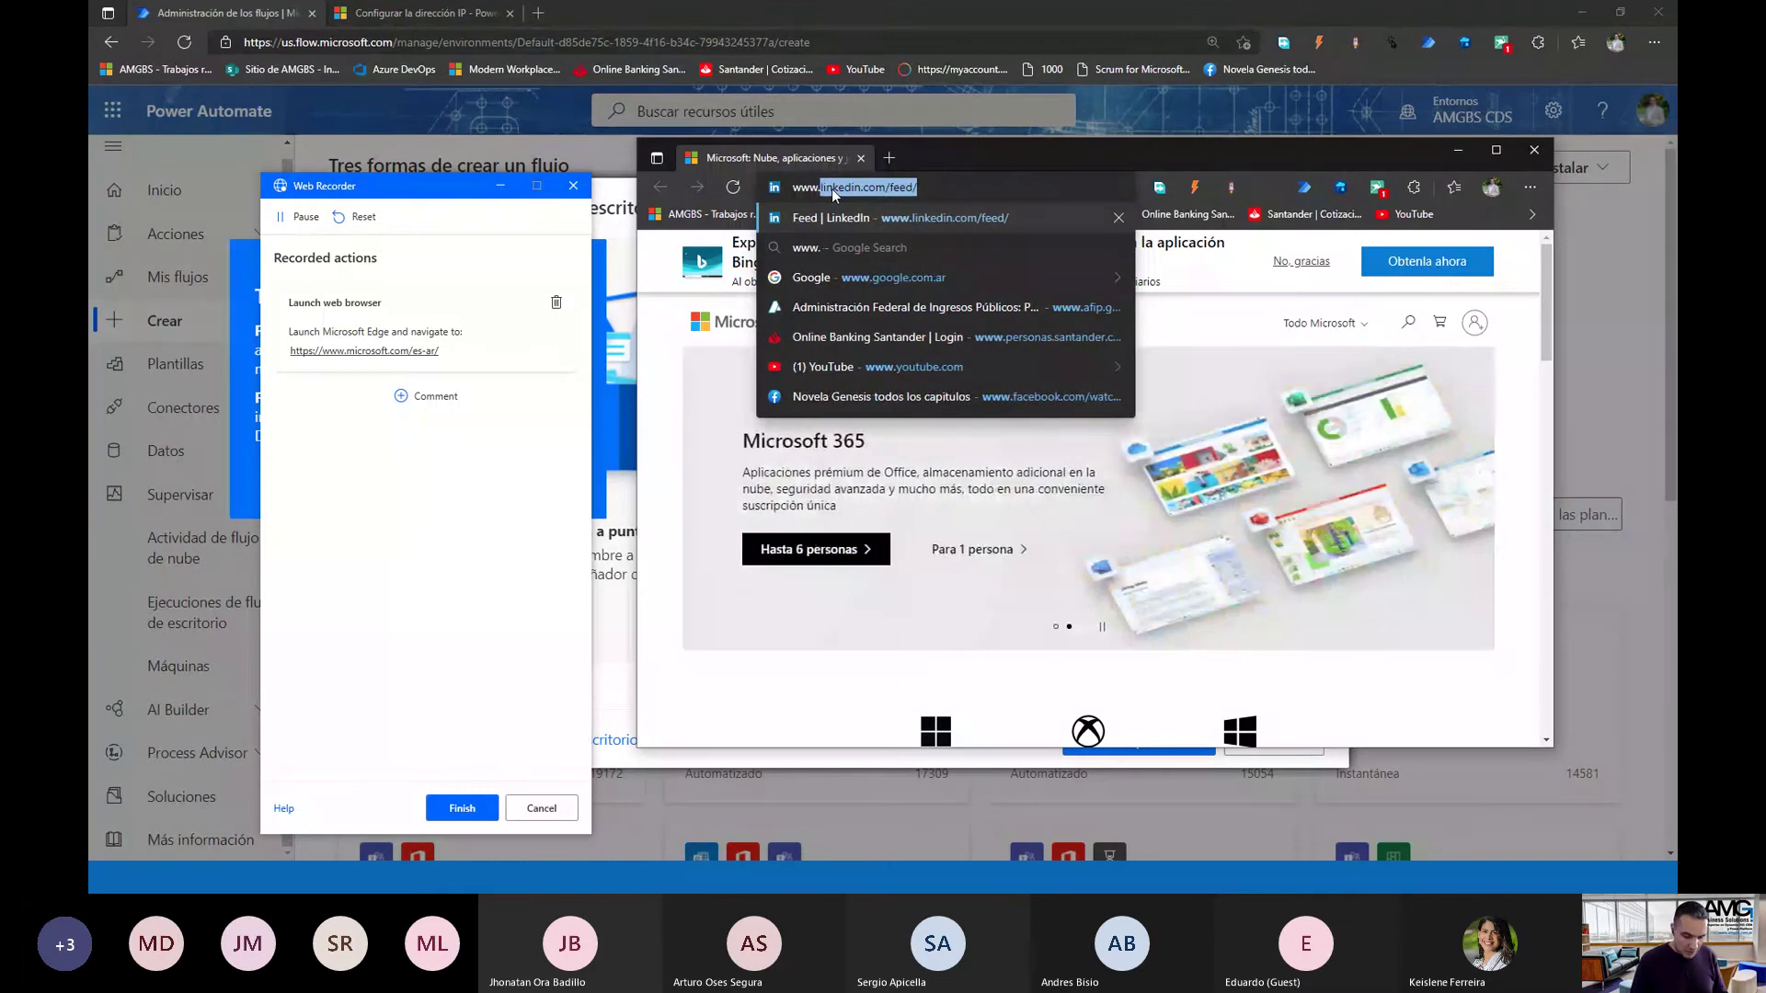
{"action": "type", "text": ".goo"}
{"action": "key", "text": "Return"}
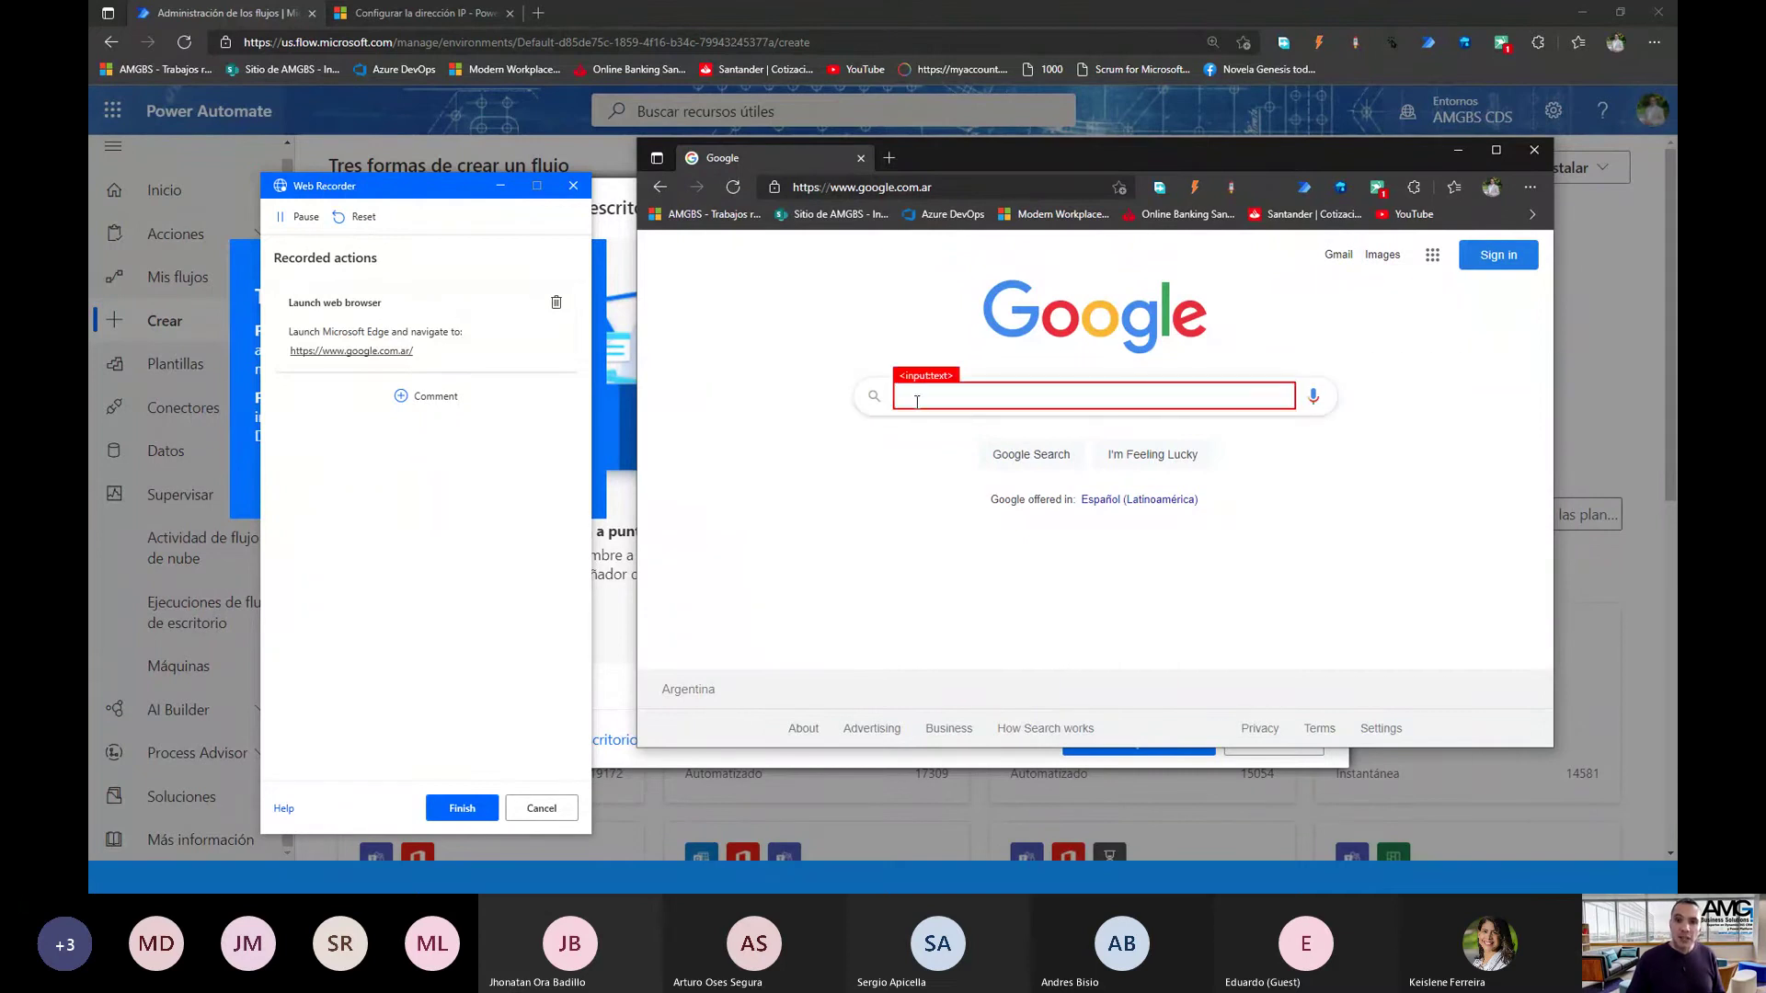
Record a Google search for Power Automate by entering the text and choosing the power automate suggestion
{"action": "type", "text": "Power"}
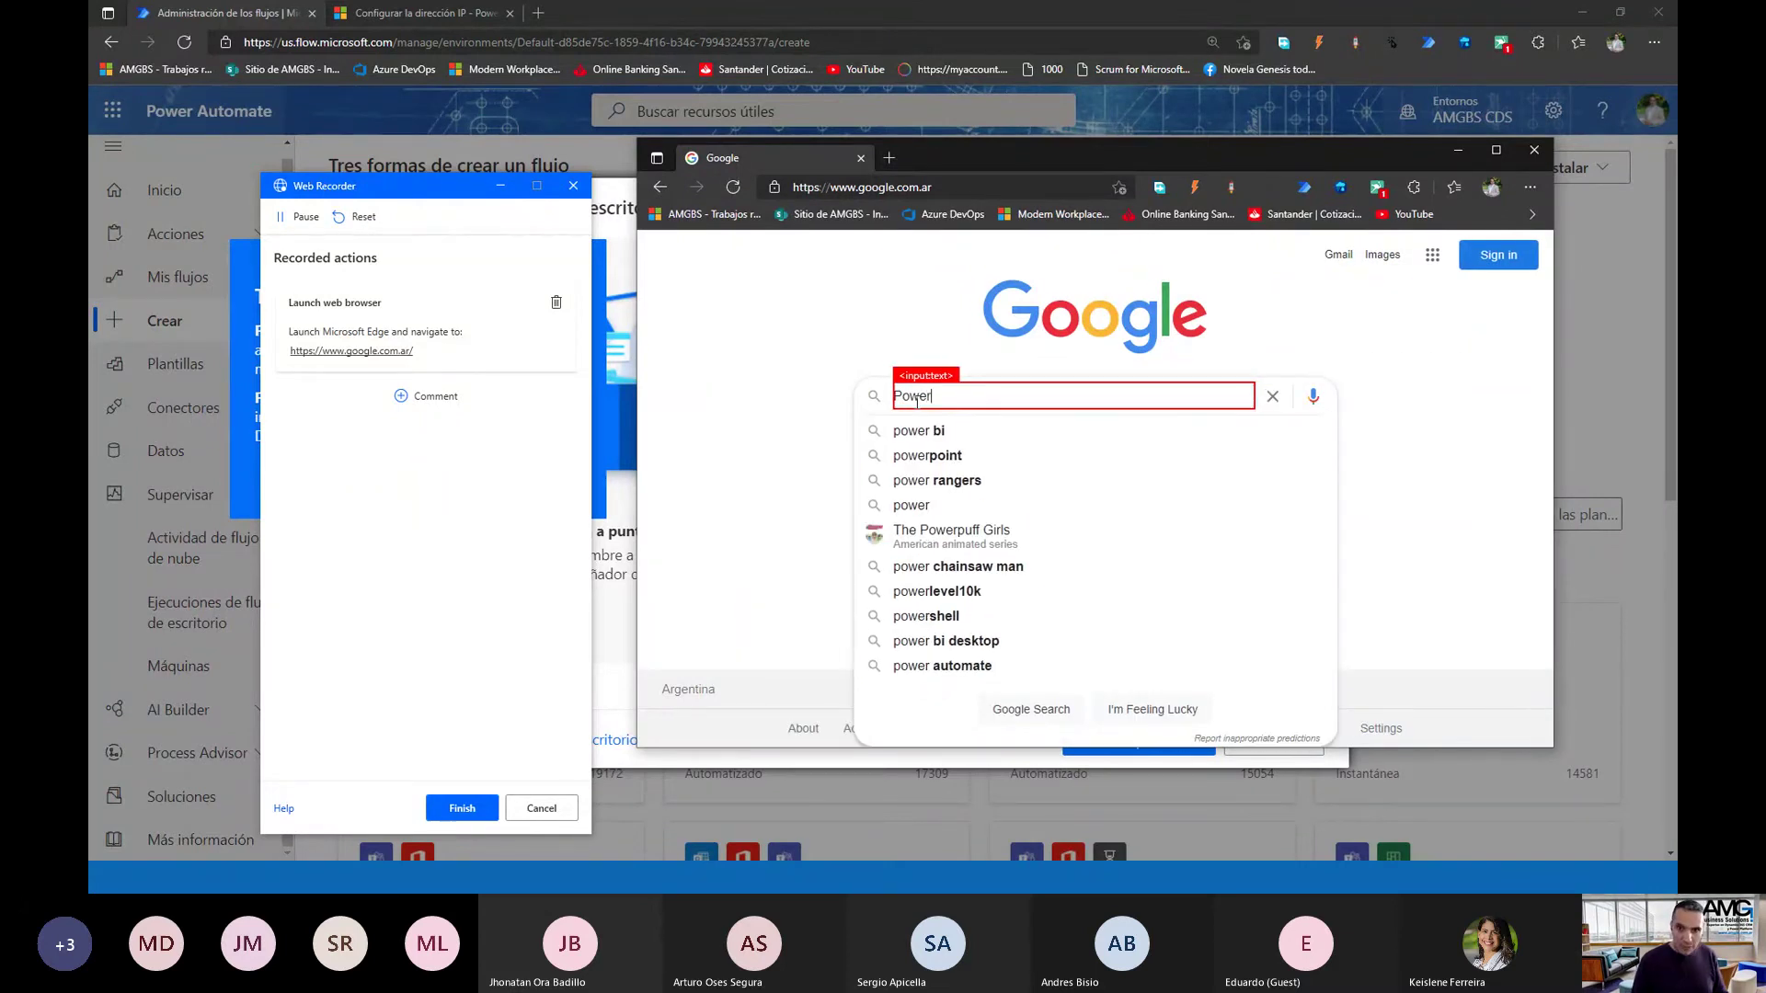
{"action": "type", "text": " Automate"}
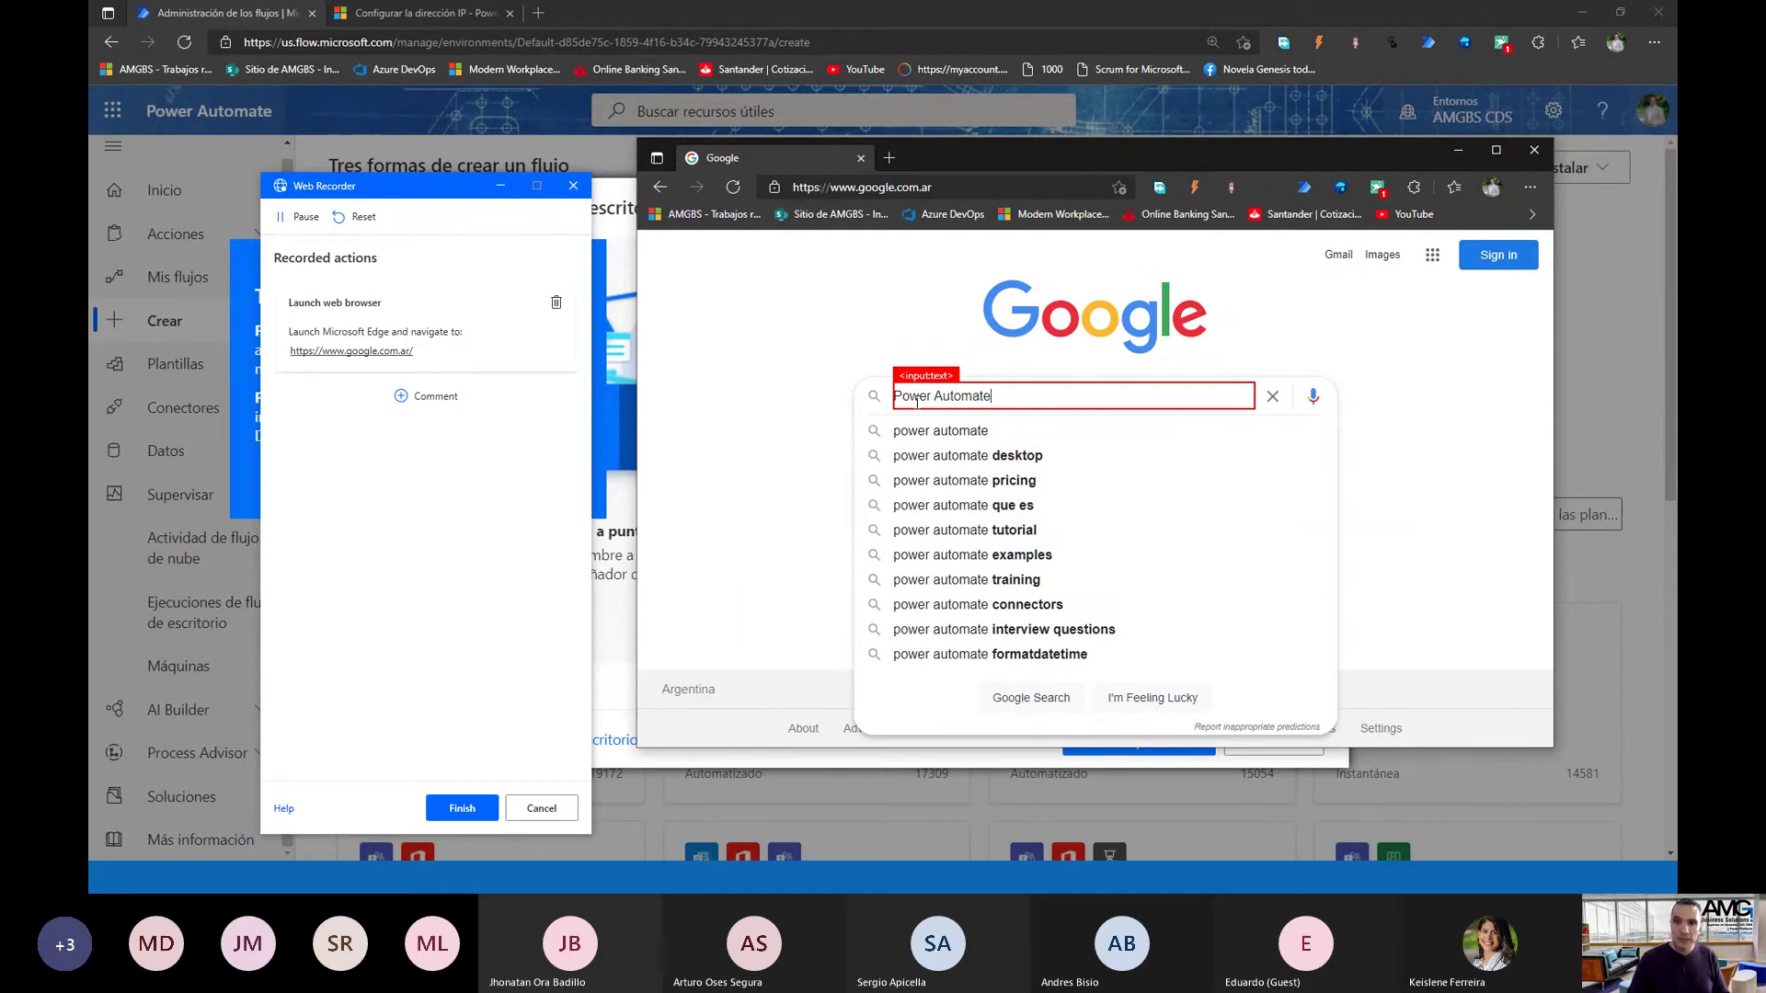
{"action": "left_click", "coordinate": [966, 442]}
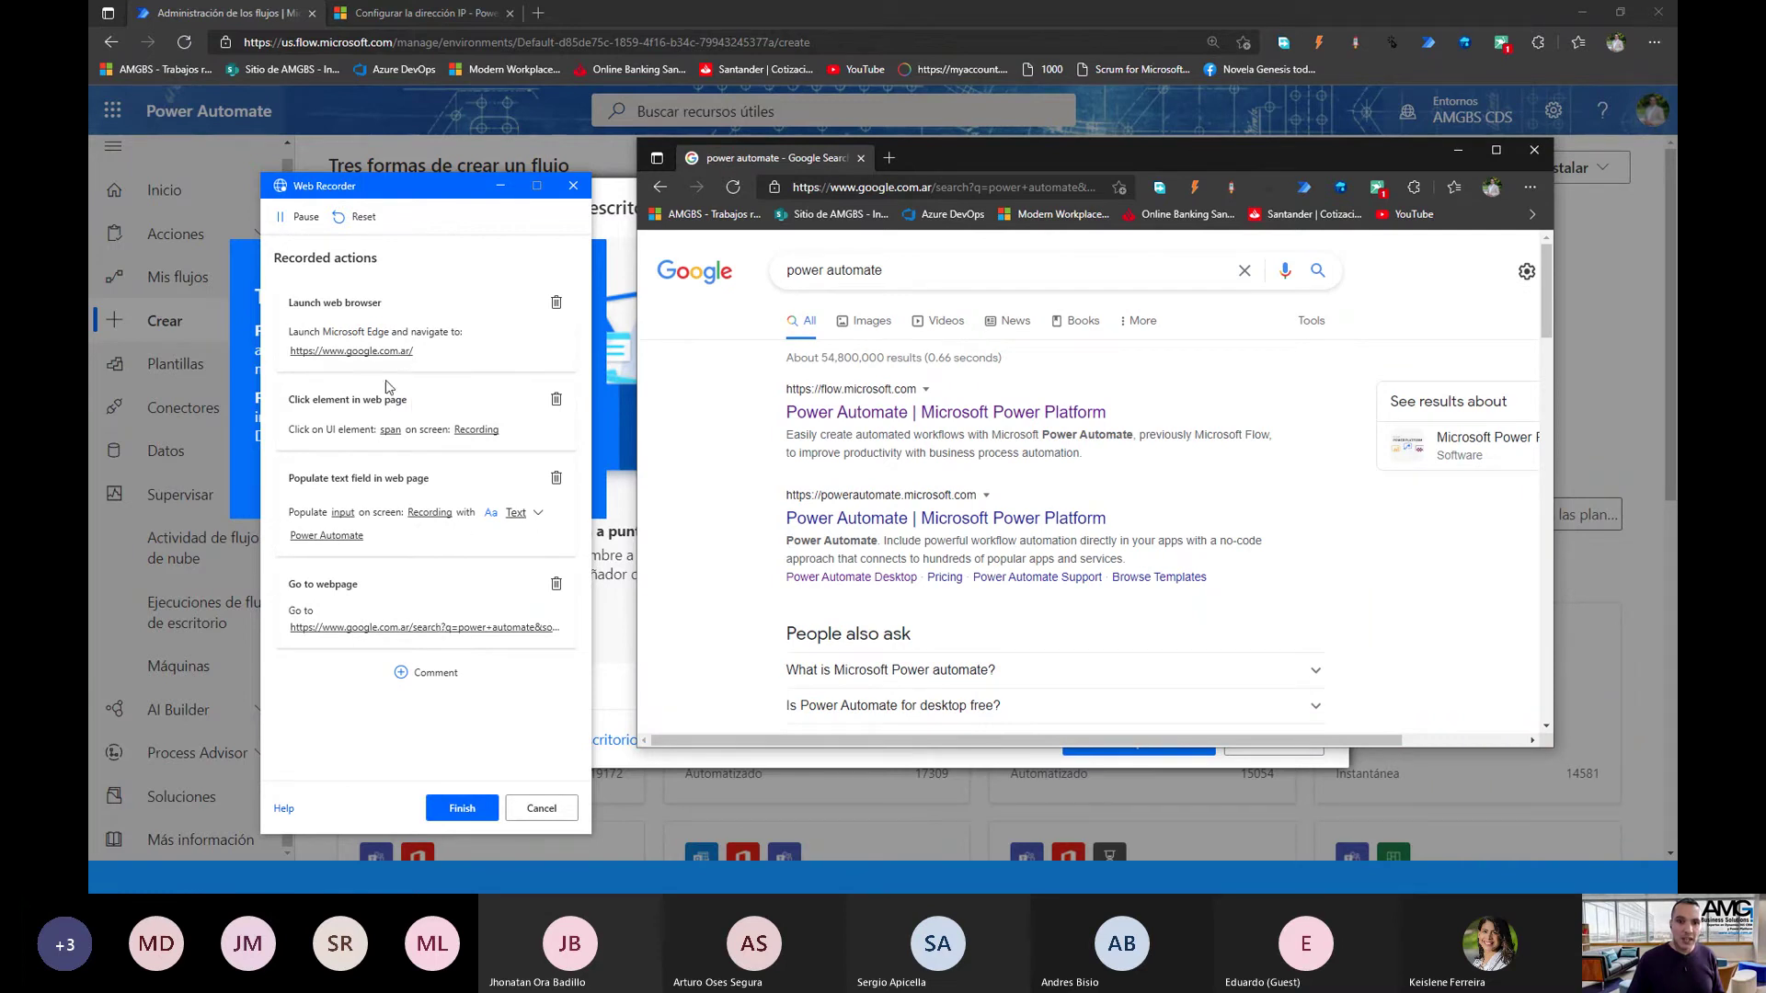
Record opening the Power Automate | Microsoft Power Platform search result and finish the web recording
{"action": "left_click", "coordinate": [994, 414]}
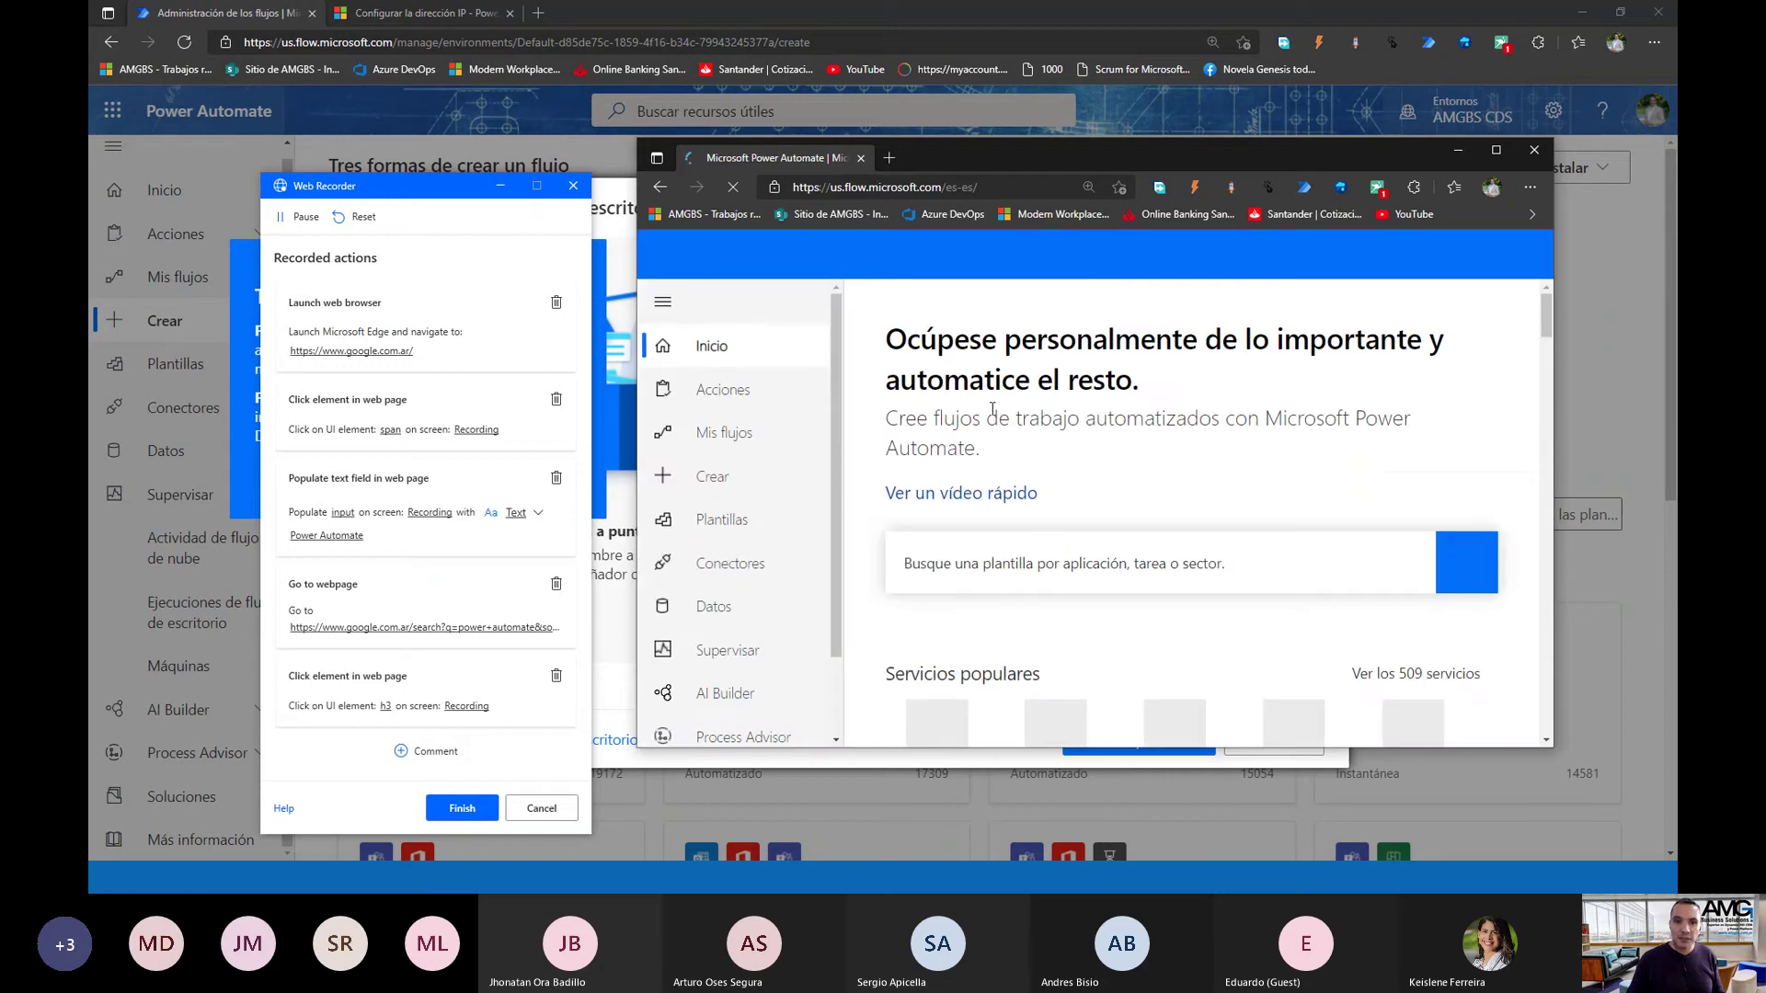
{"action": "scroll", "coordinate": [1196, 423], "scroll_direction": "down", "scroll_amount": 3}
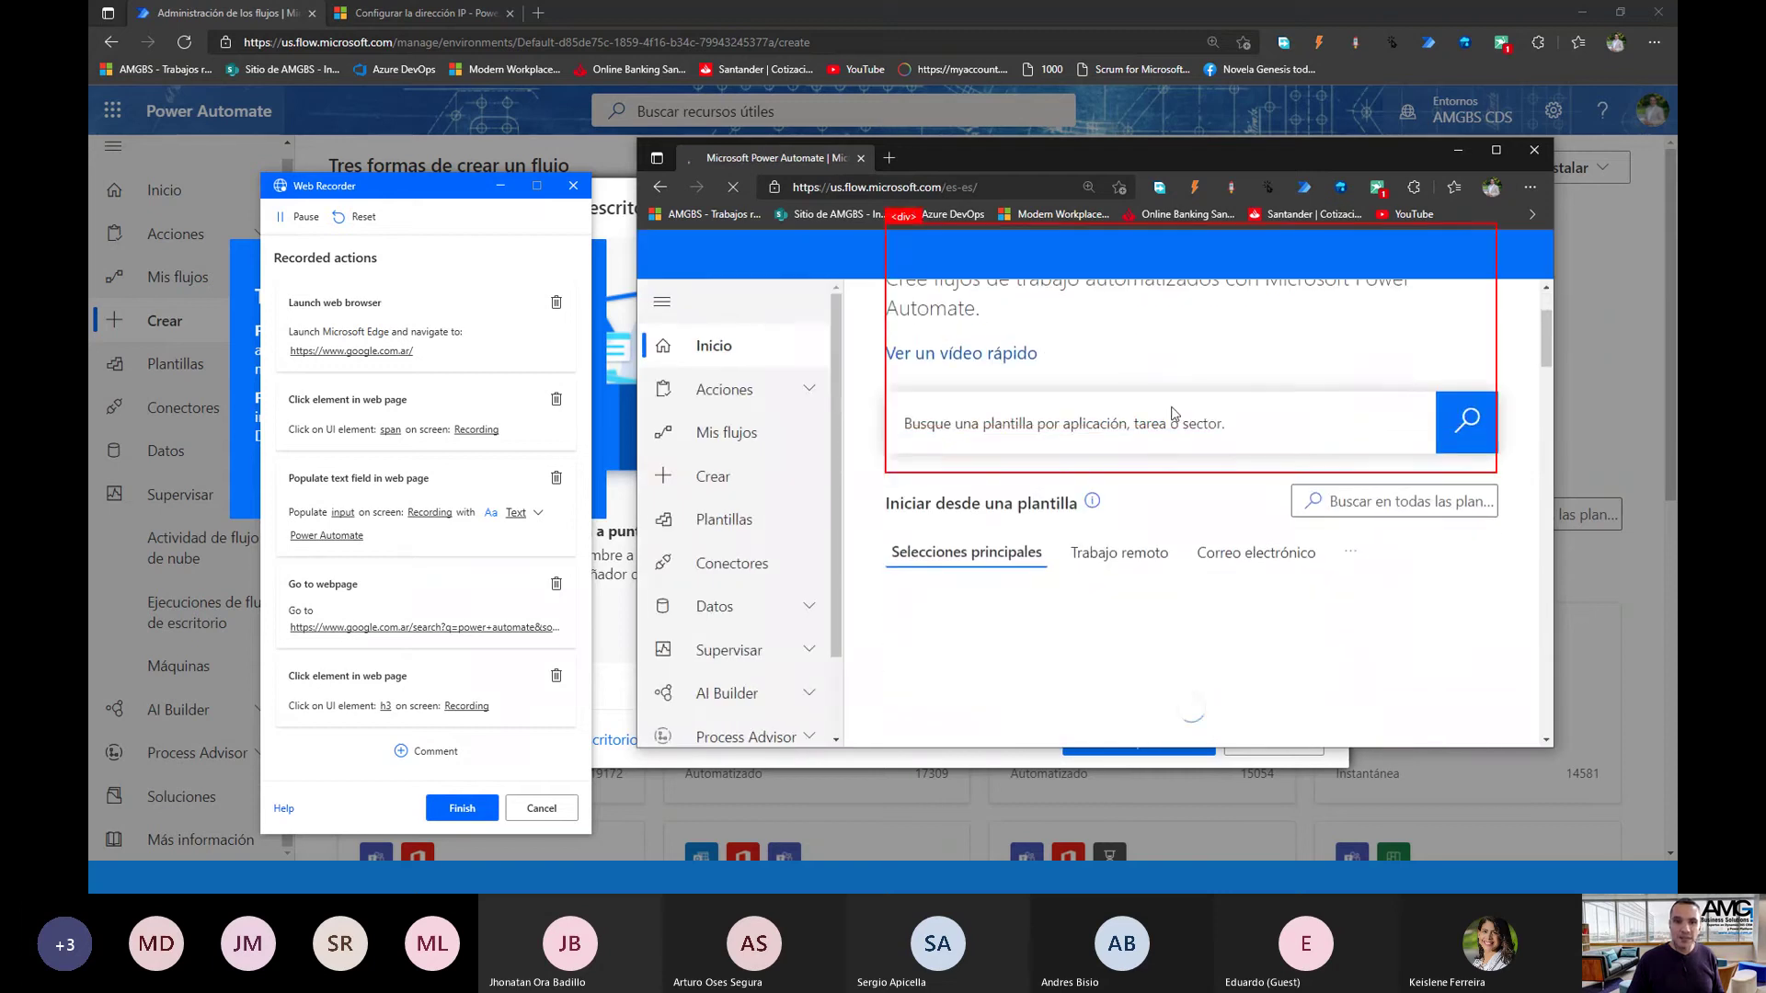
{"action": "scroll", "coordinate": [1058, 387], "scroll_direction": "down", "scroll_amount": 3}
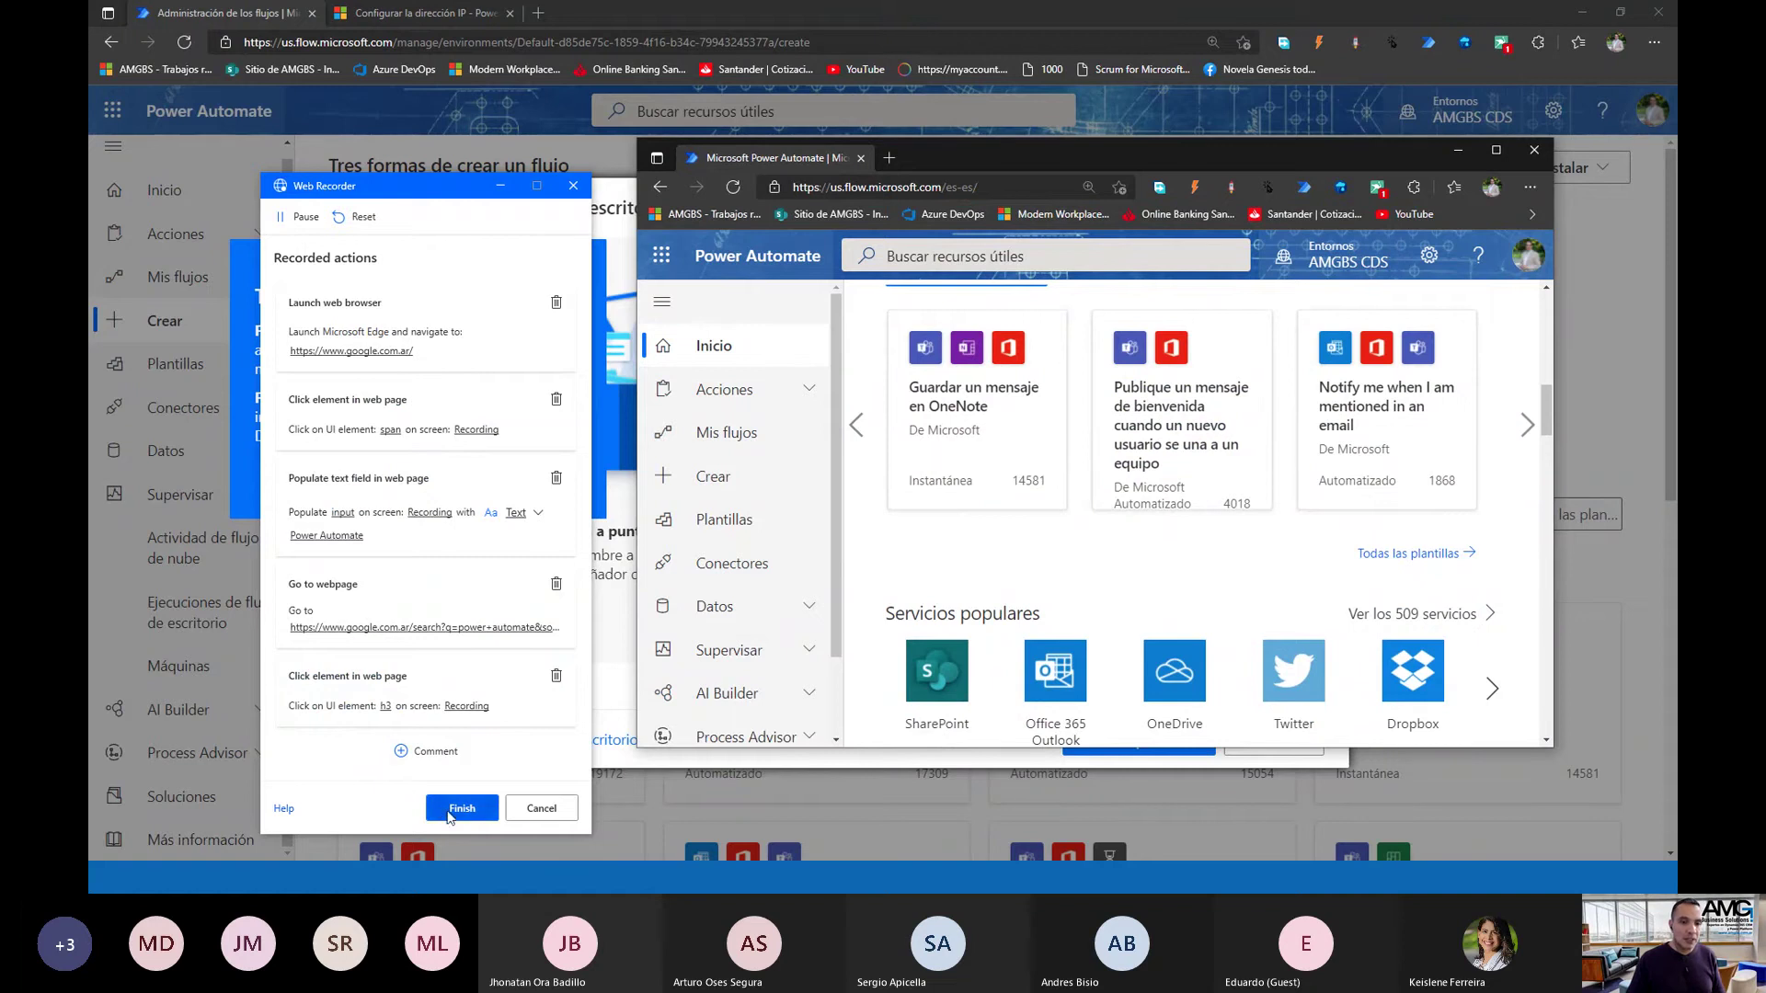
{"action": "left_click", "coordinate": [460, 808]}
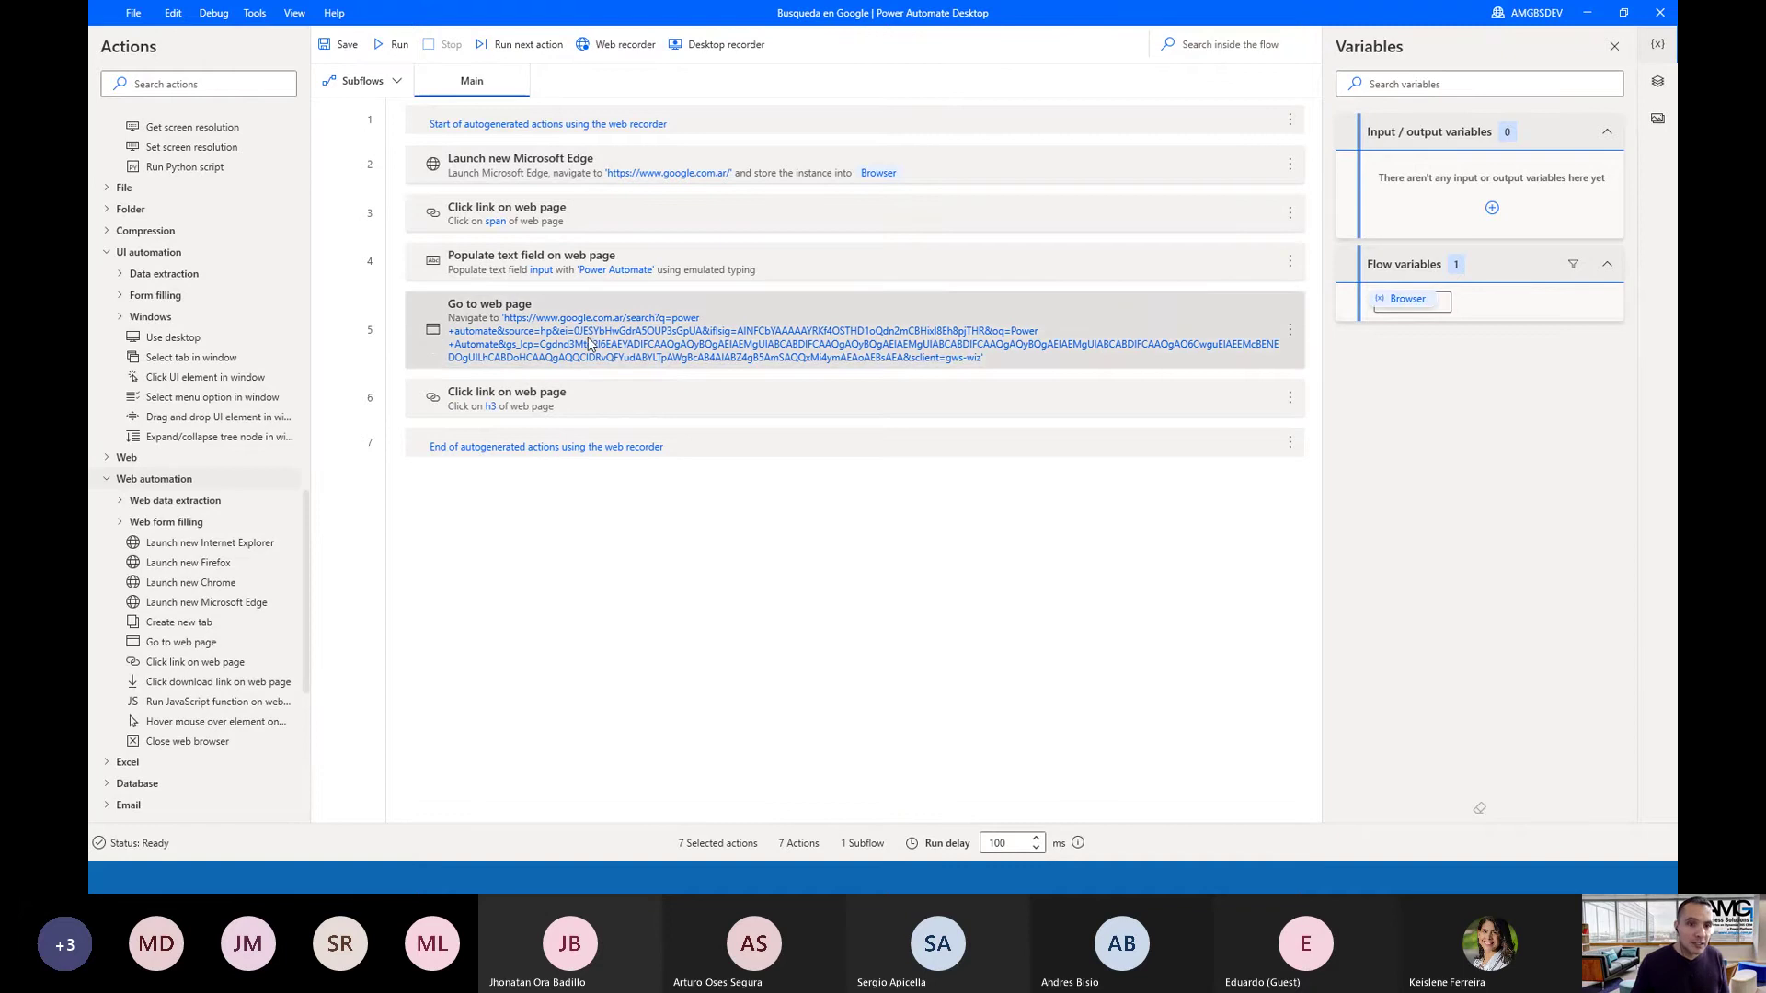
Add a Close web browser action at the end of the flow for the %Browser% instance
{"action": "scroll", "coordinate": [240, 395], "scroll_direction": "down", "scroll_amount": 1}
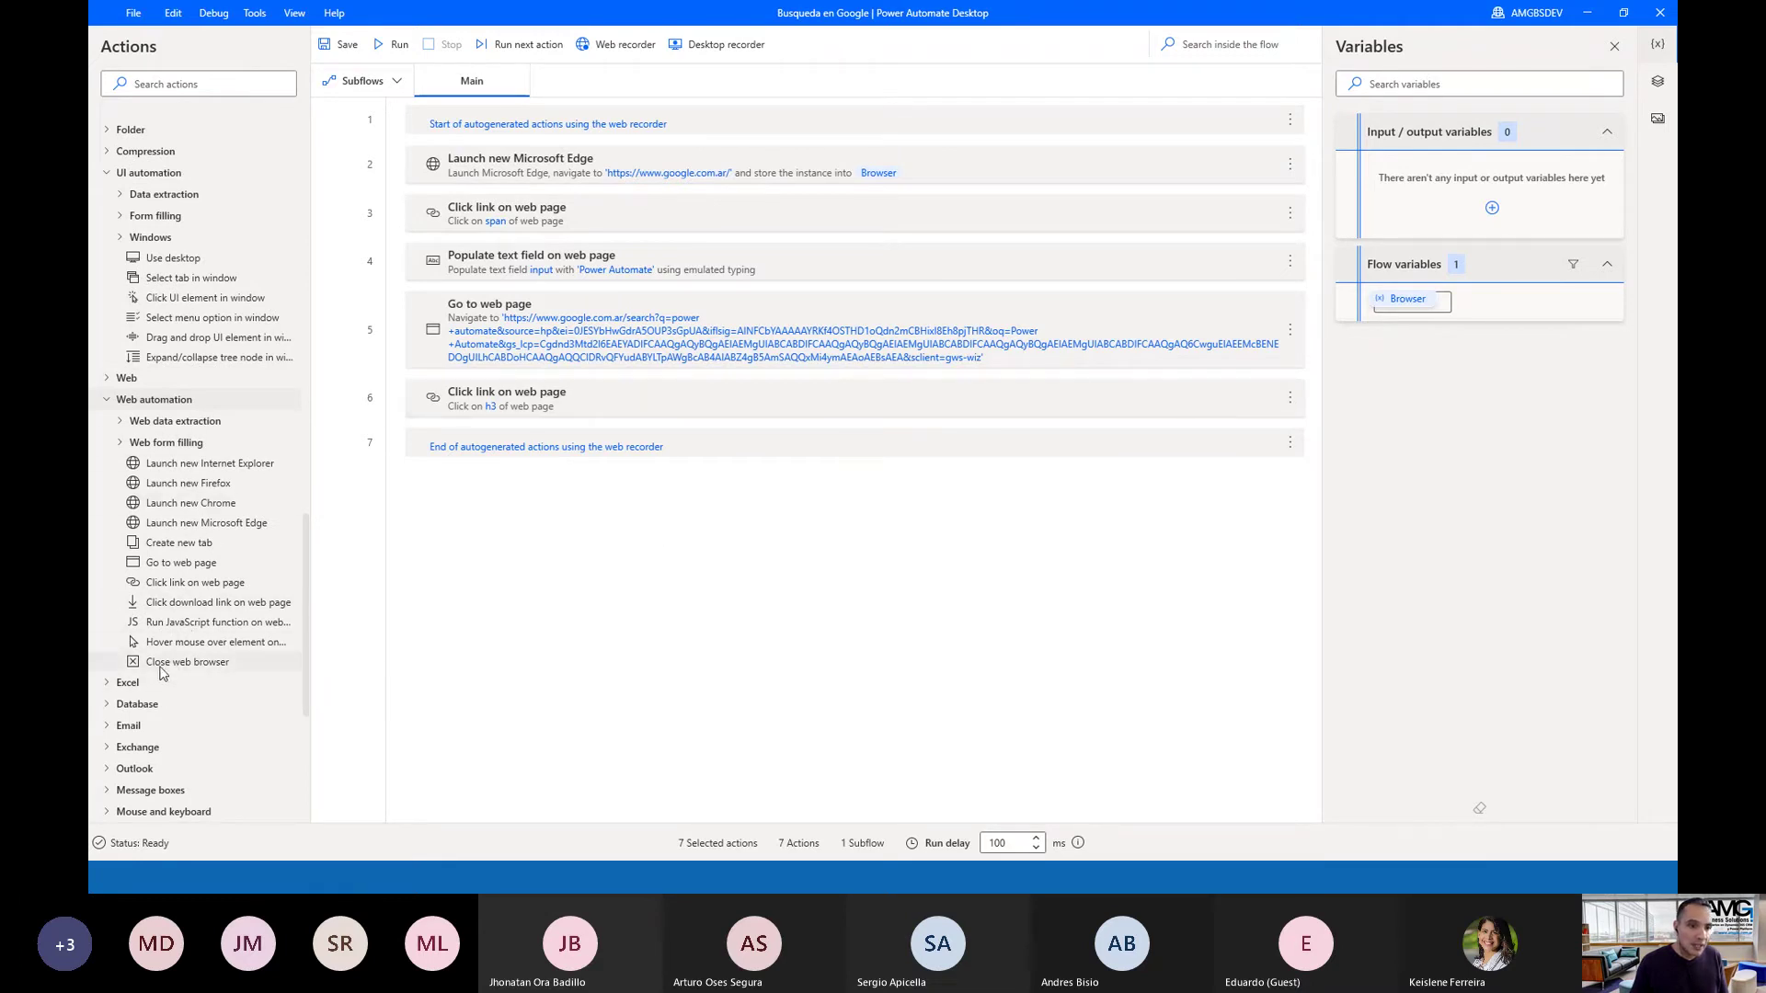
{"action": "left_click_drag", "start_coordinate": [189, 661], "coordinate": [443, 449]}
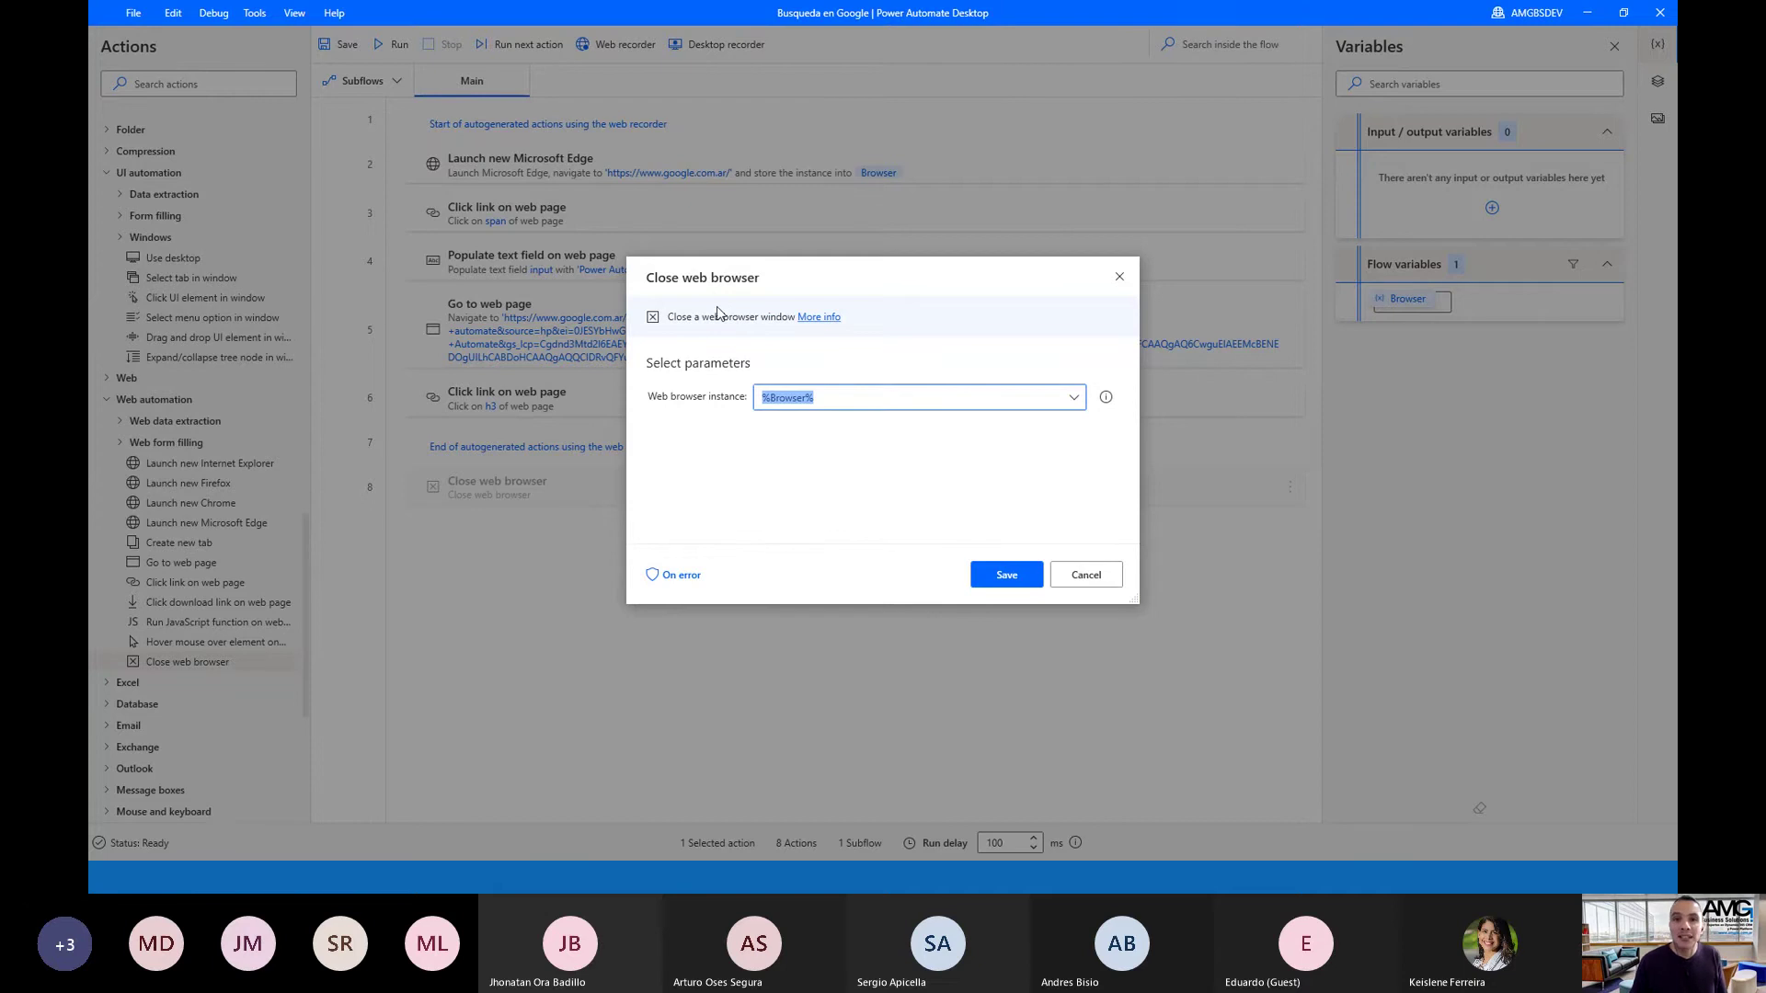
{"action": "left_click", "coordinate": [1073, 399]}
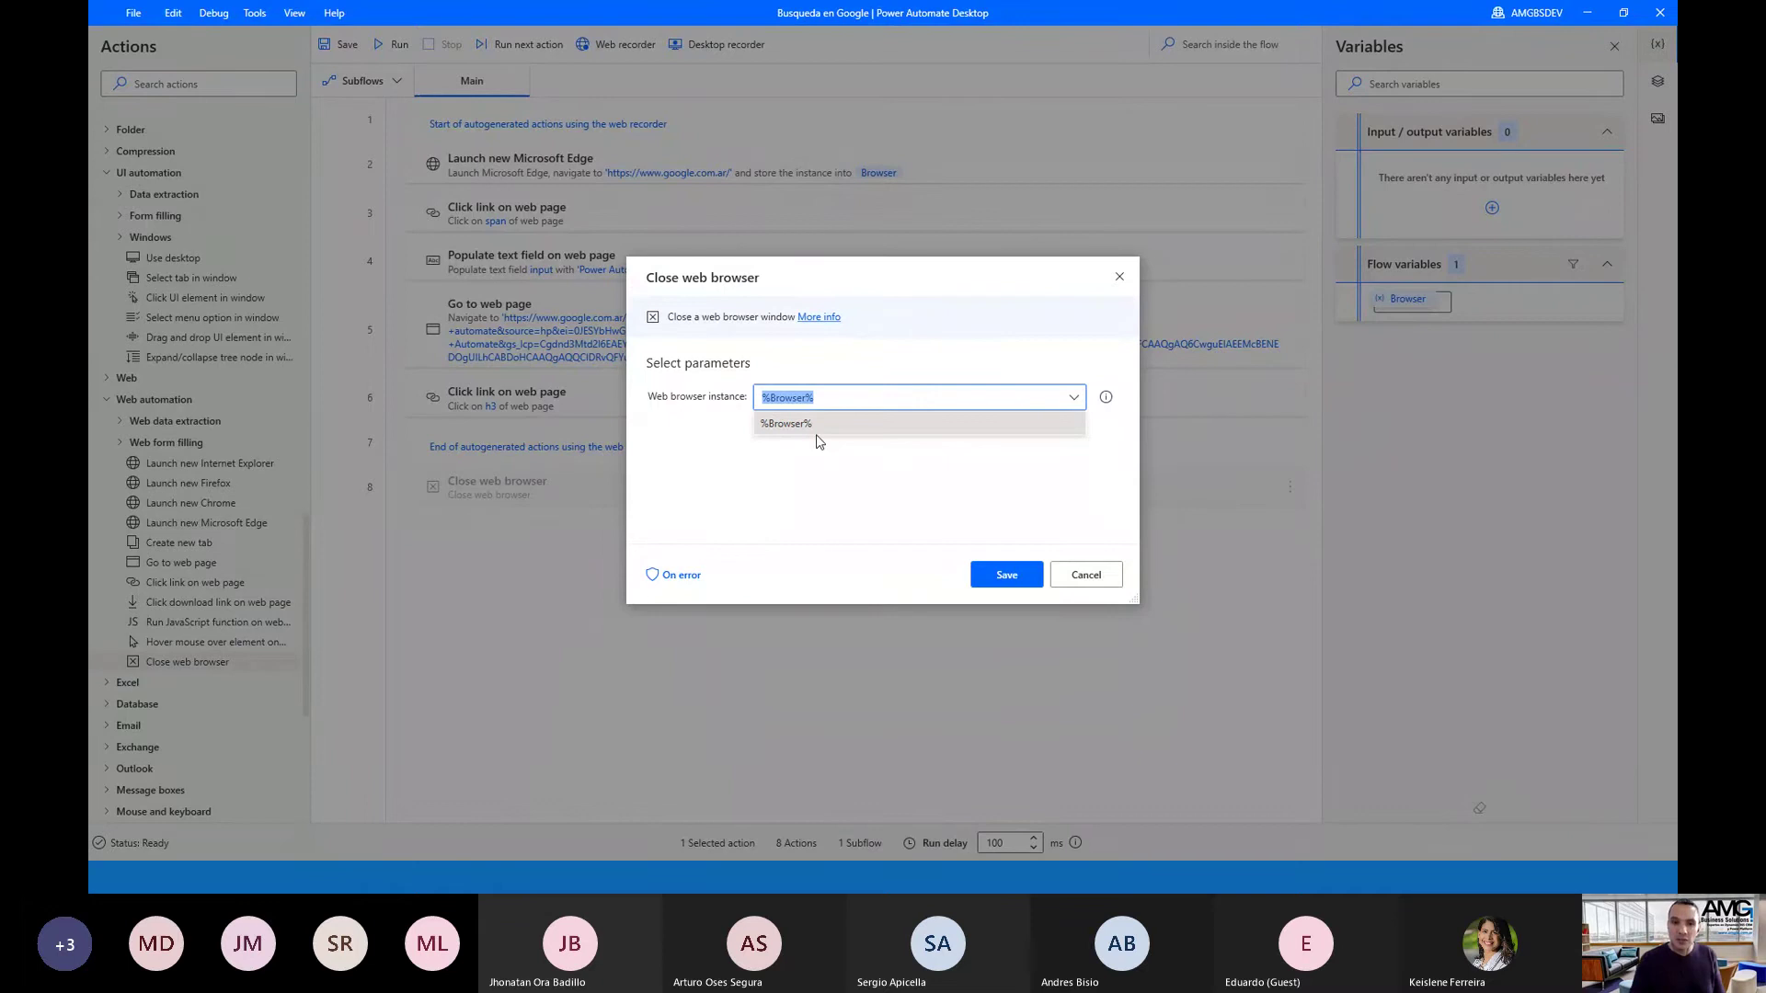
{"action": "left_click", "coordinate": [1006, 578]}
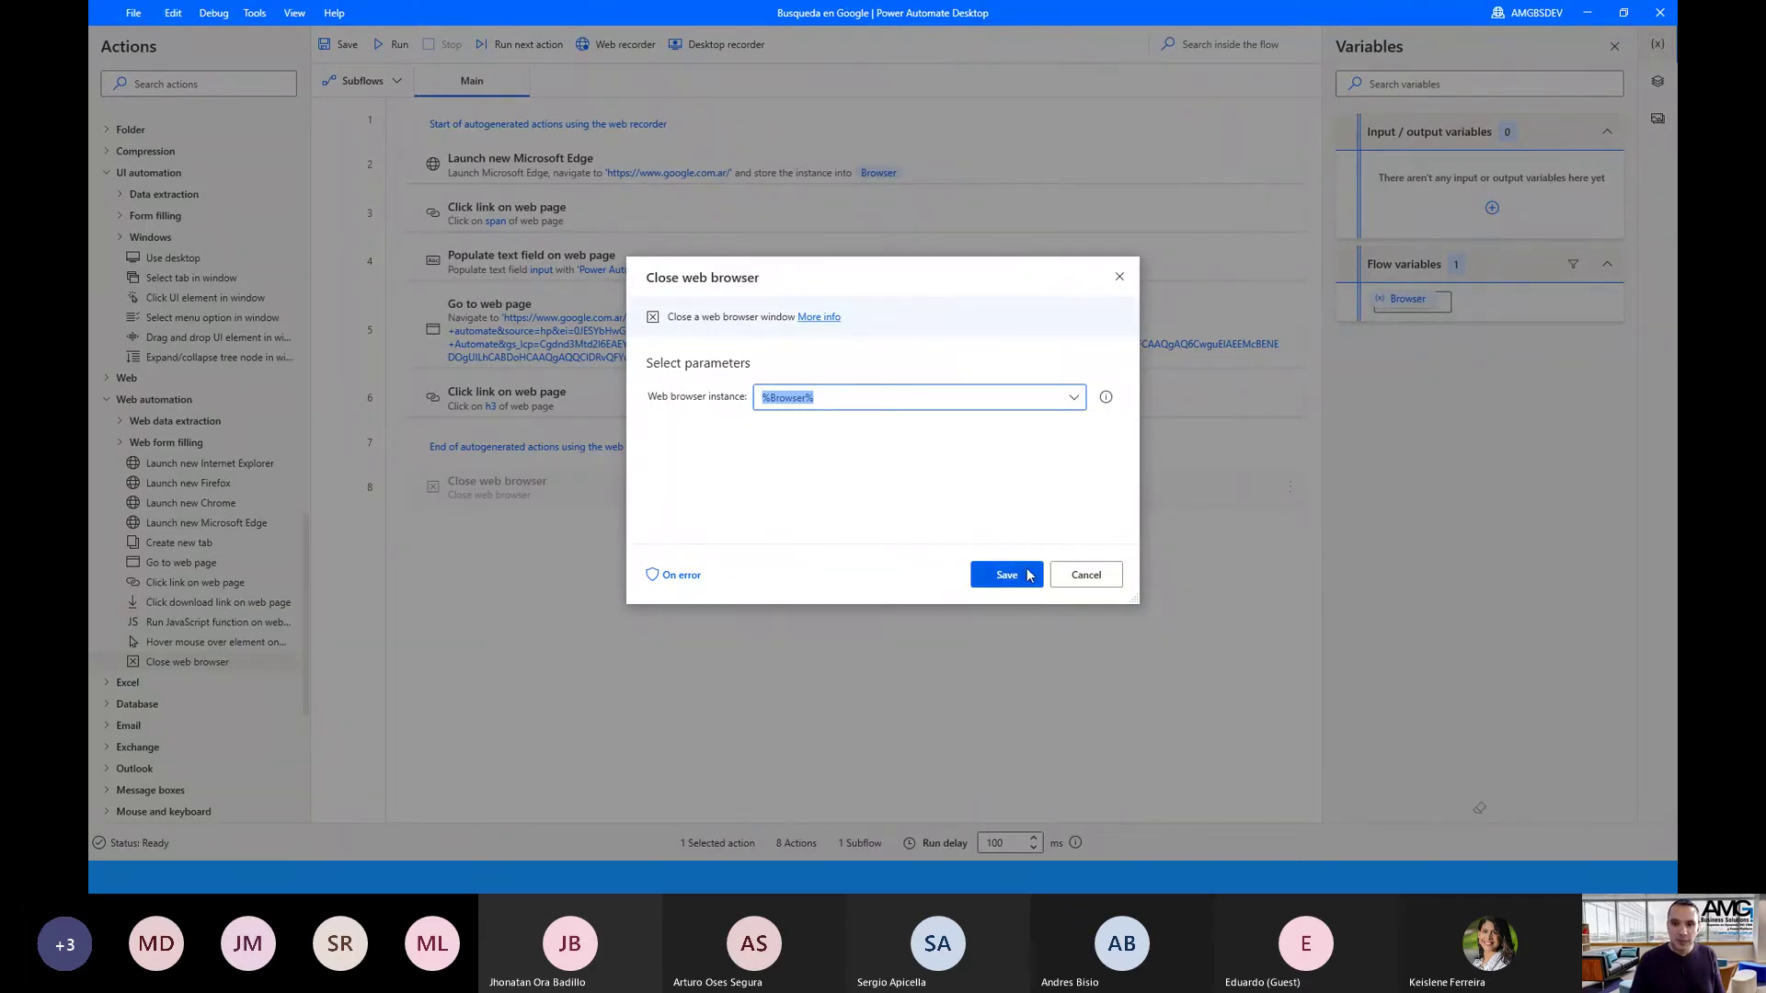
{"action": "left_click", "coordinate": [1027, 575]}
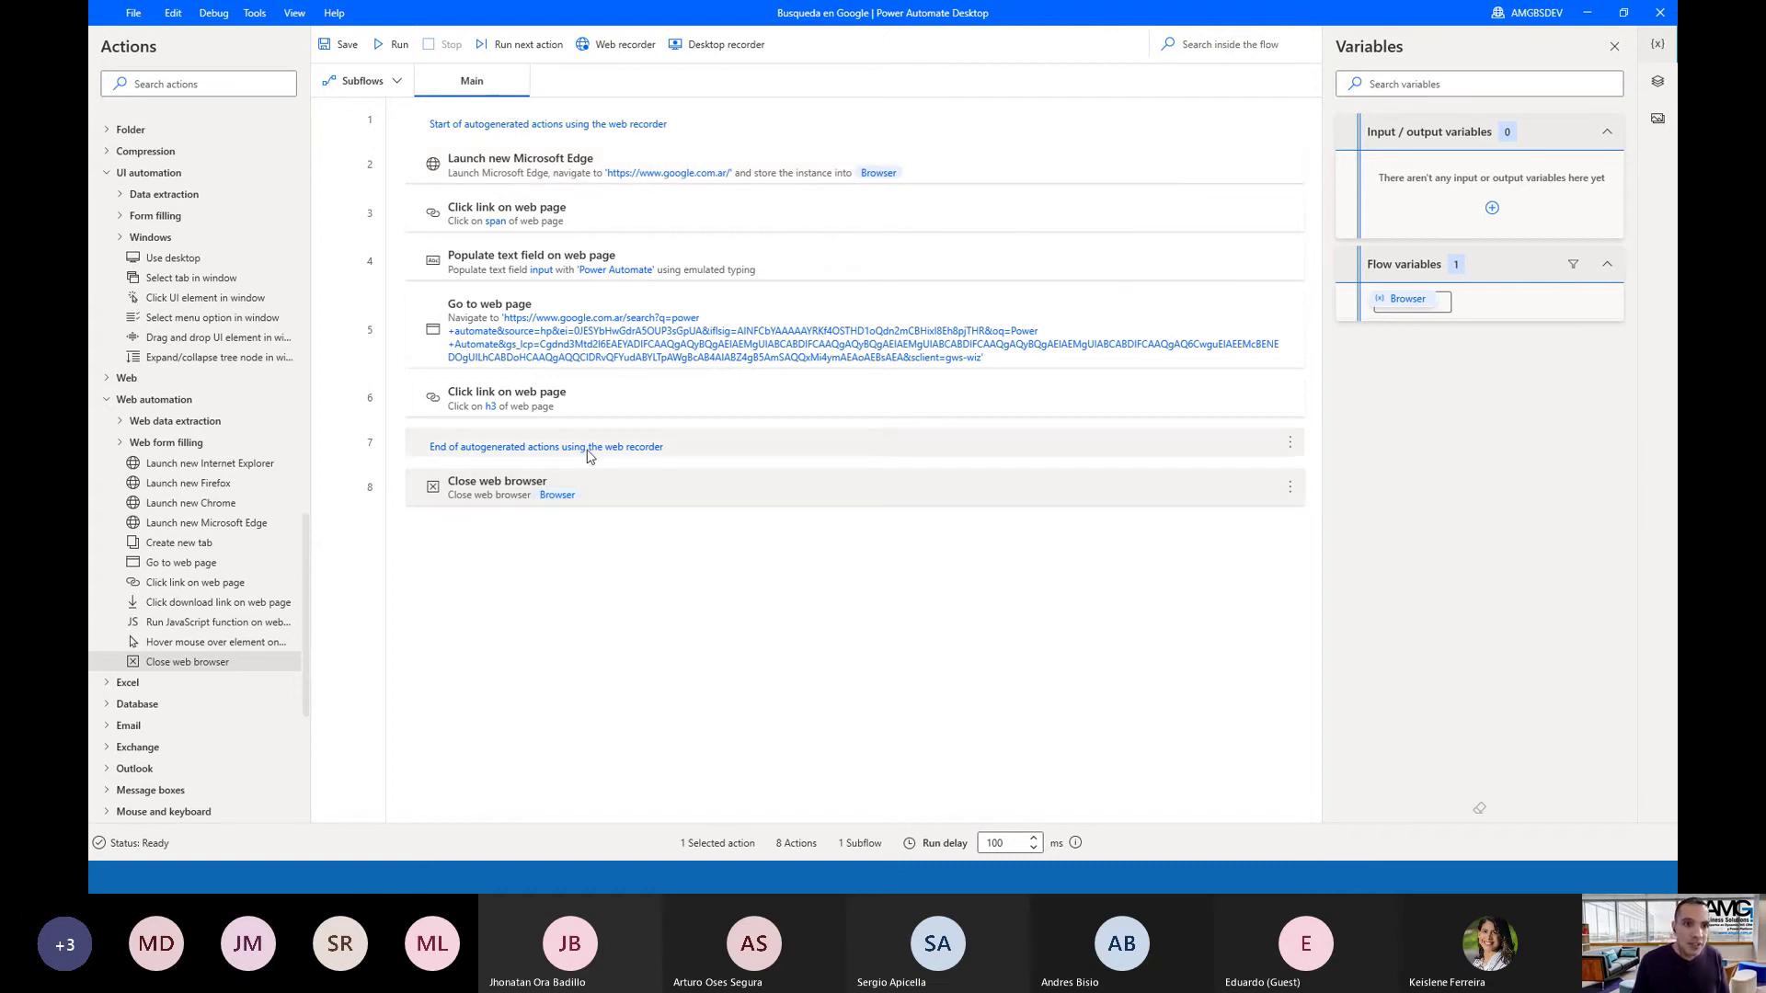
Run the Busqueda en Google flow, check the Google page it launches and minimize that browser window
{"action": "left_click", "coordinate": [395, 46]}
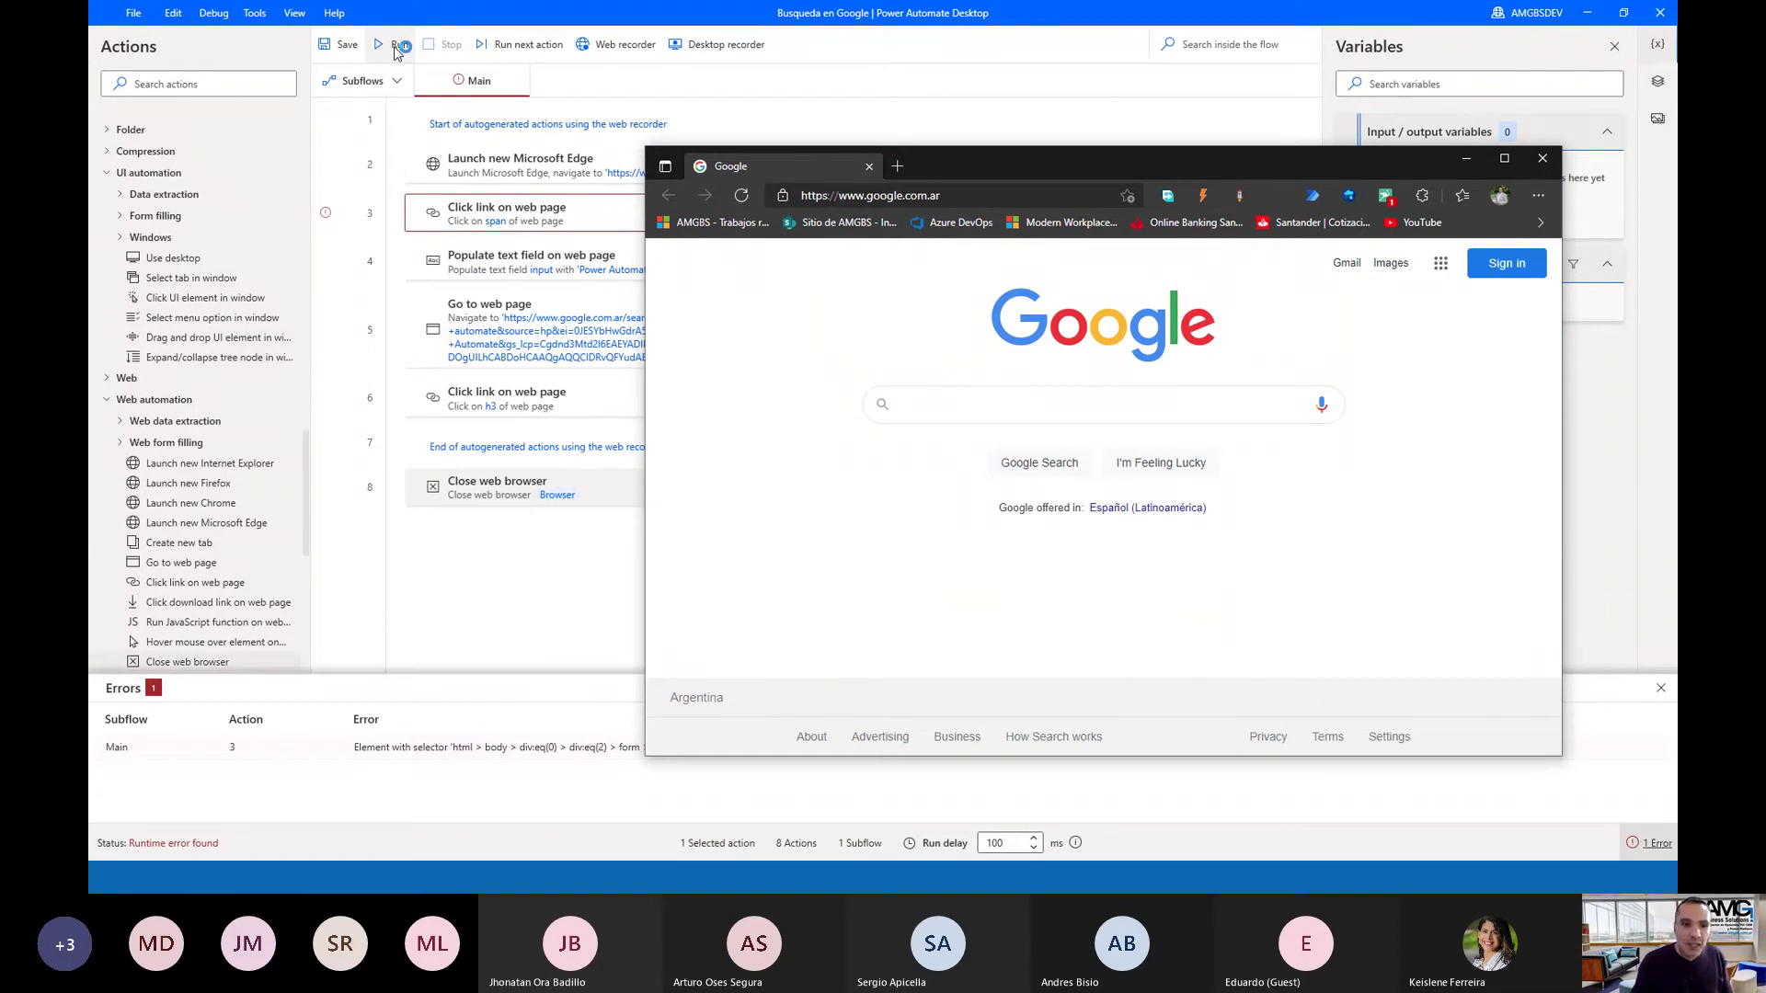
{"action": "left_click", "coordinate": [593, 219]}
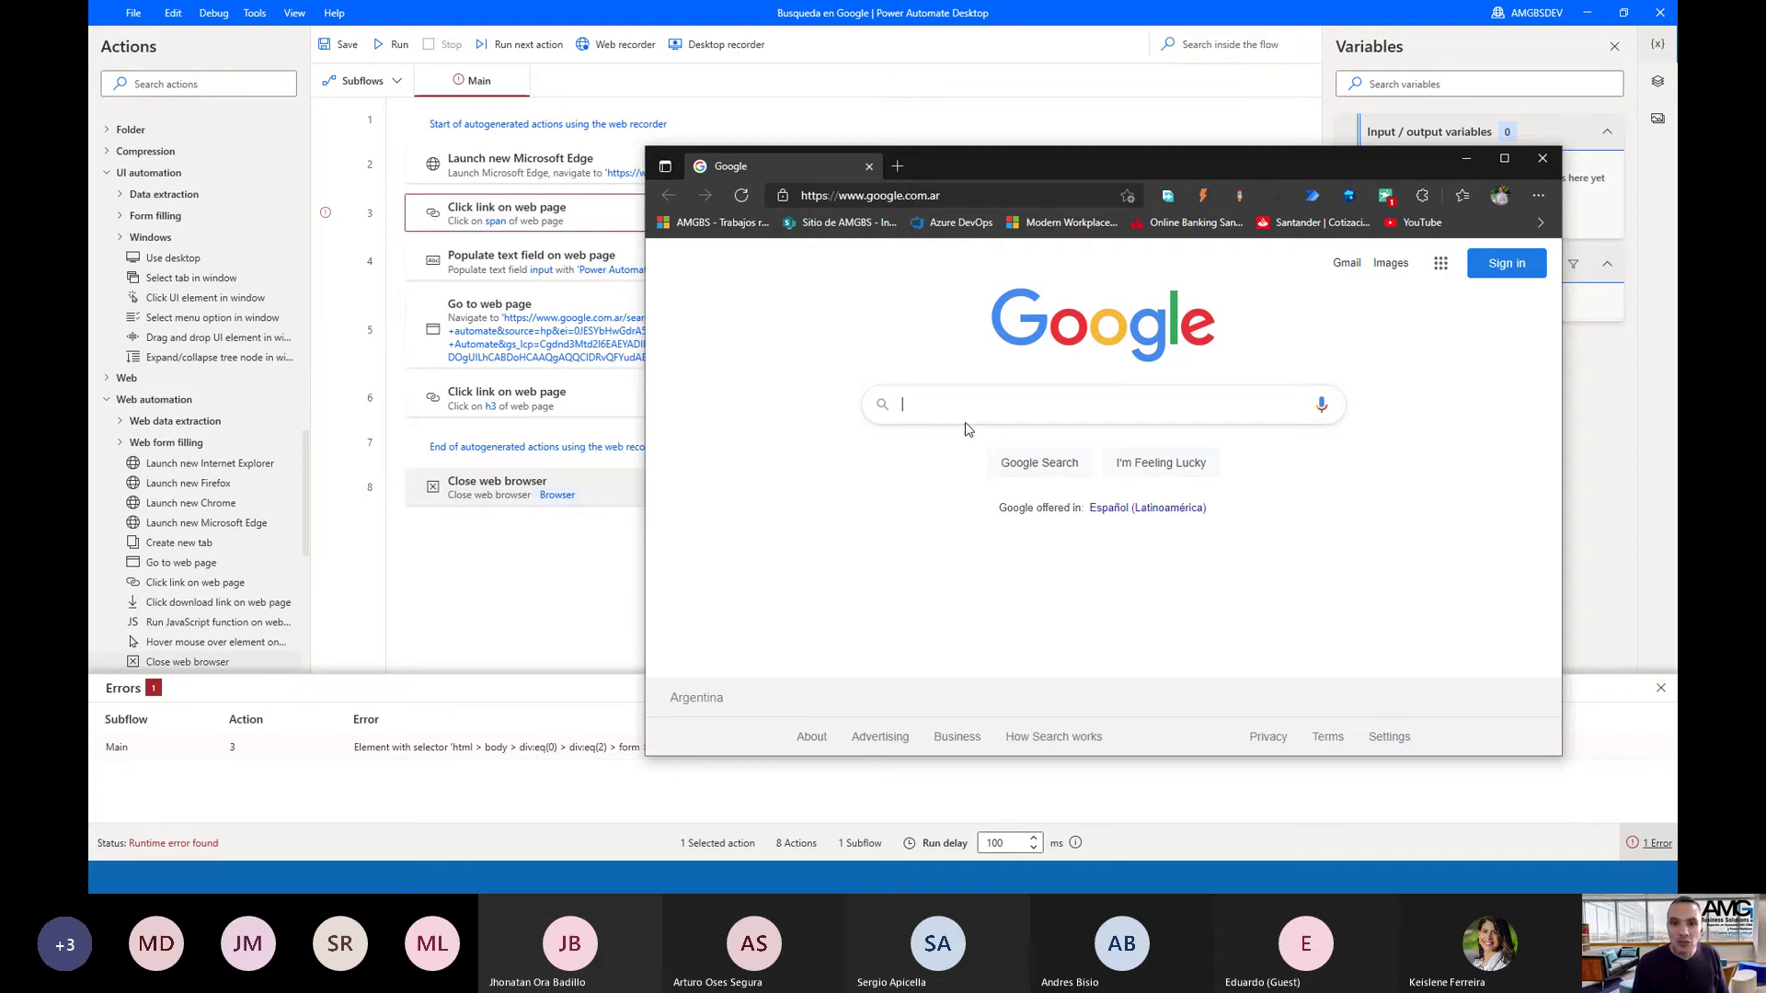
{"action": "left_click", "coordinate": [930, 408]}
{"action": "left_click", "coordinate": [1466, 159]}
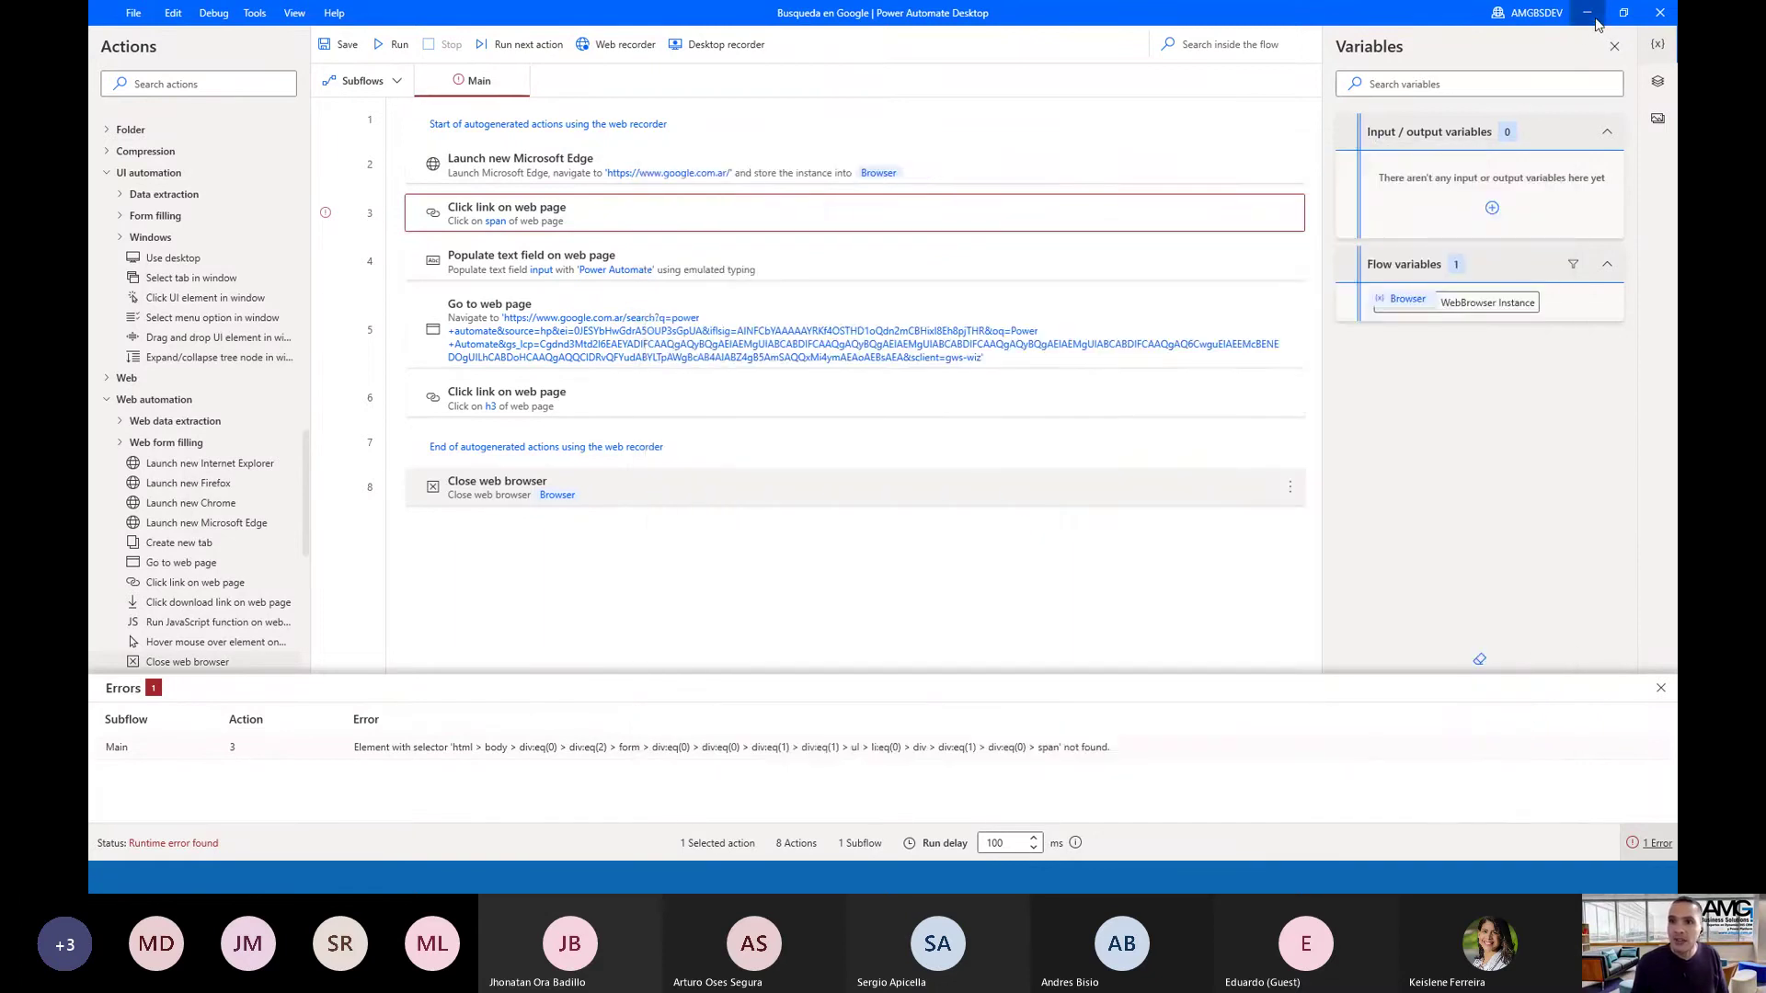
Return to the flow list and open the existing Buscar en Google flow in a maximized designer window
{"action": "left_click", "coordinate": [1588, 13]}
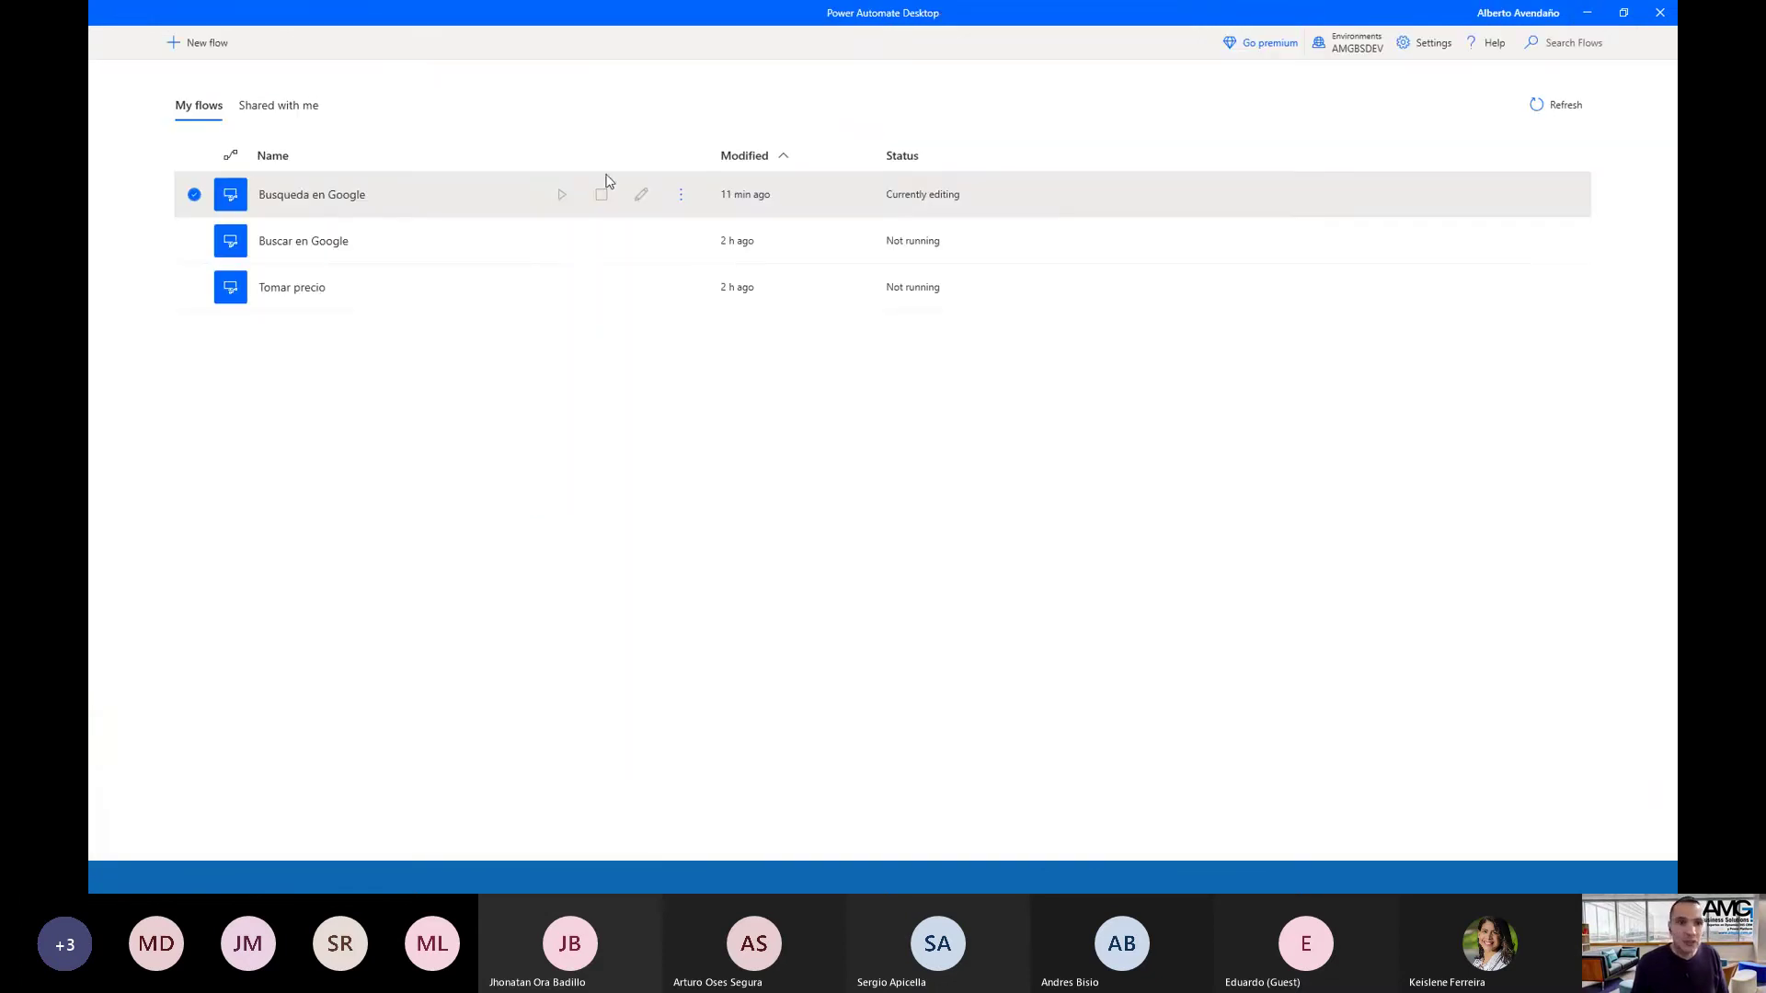
{"action": "left_click", "coordinate": [317, 243]}
{"action": "double_click", "coordinate": [321, 245]}
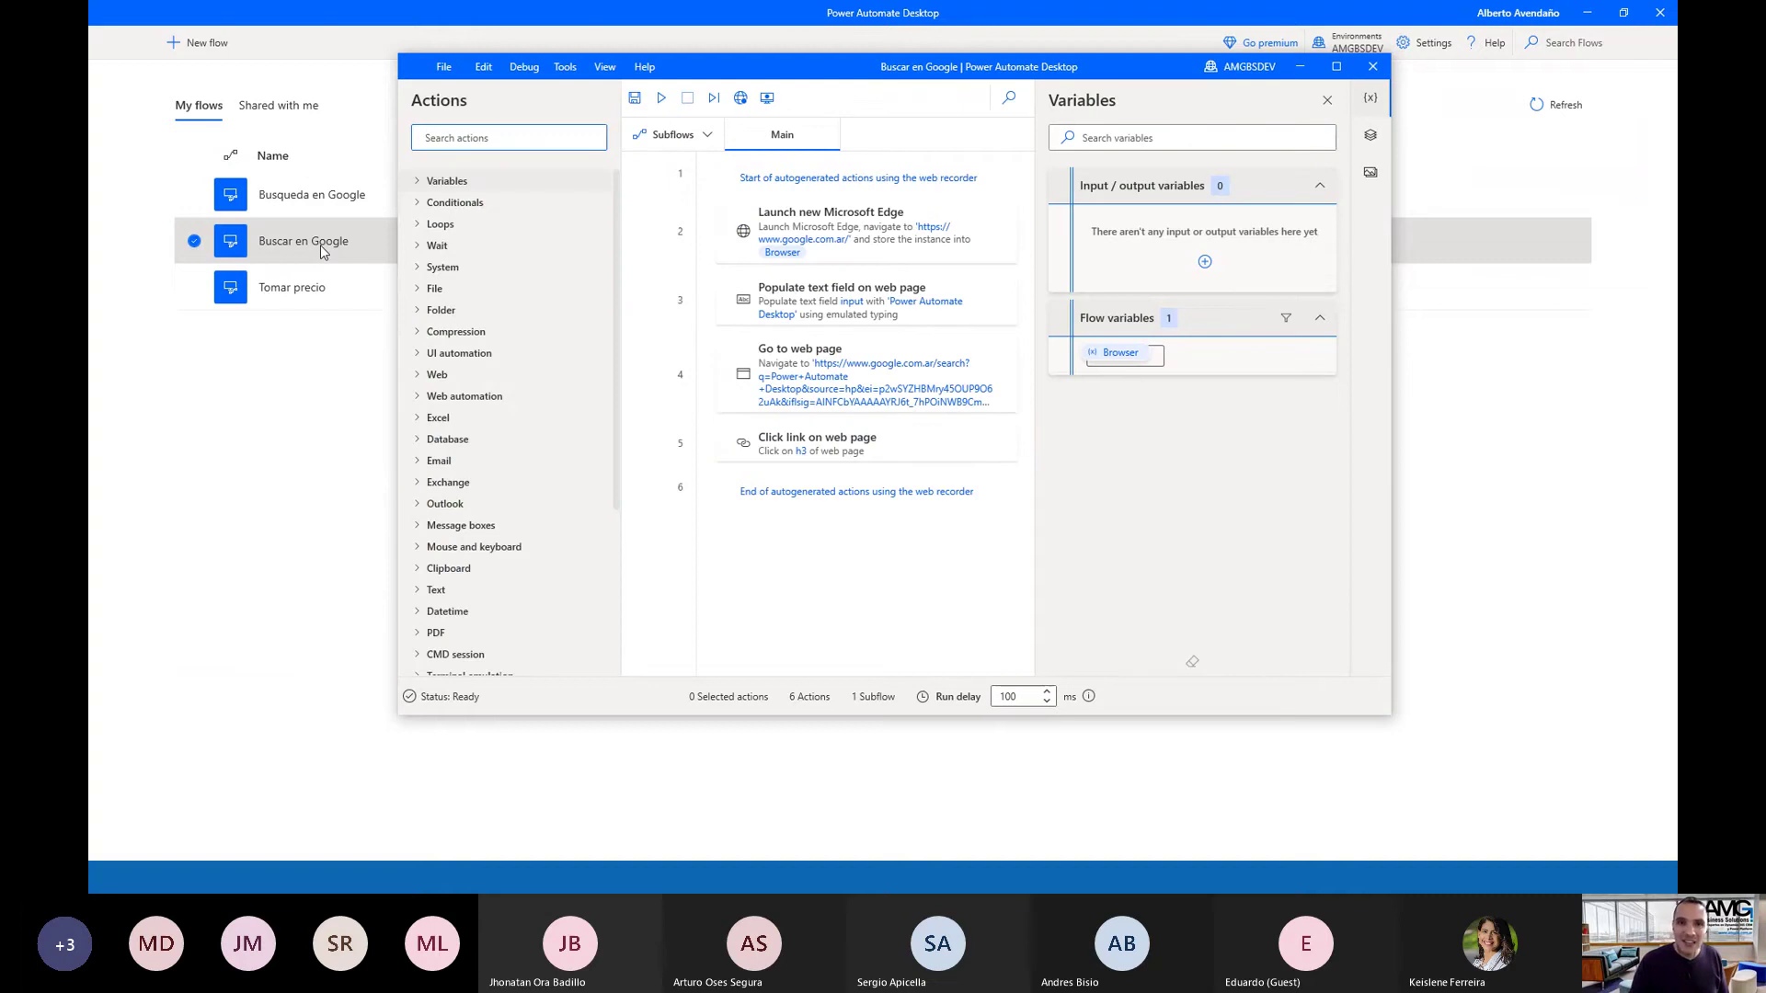
{"action": "left_click", "coordinate": [1336, 66]}
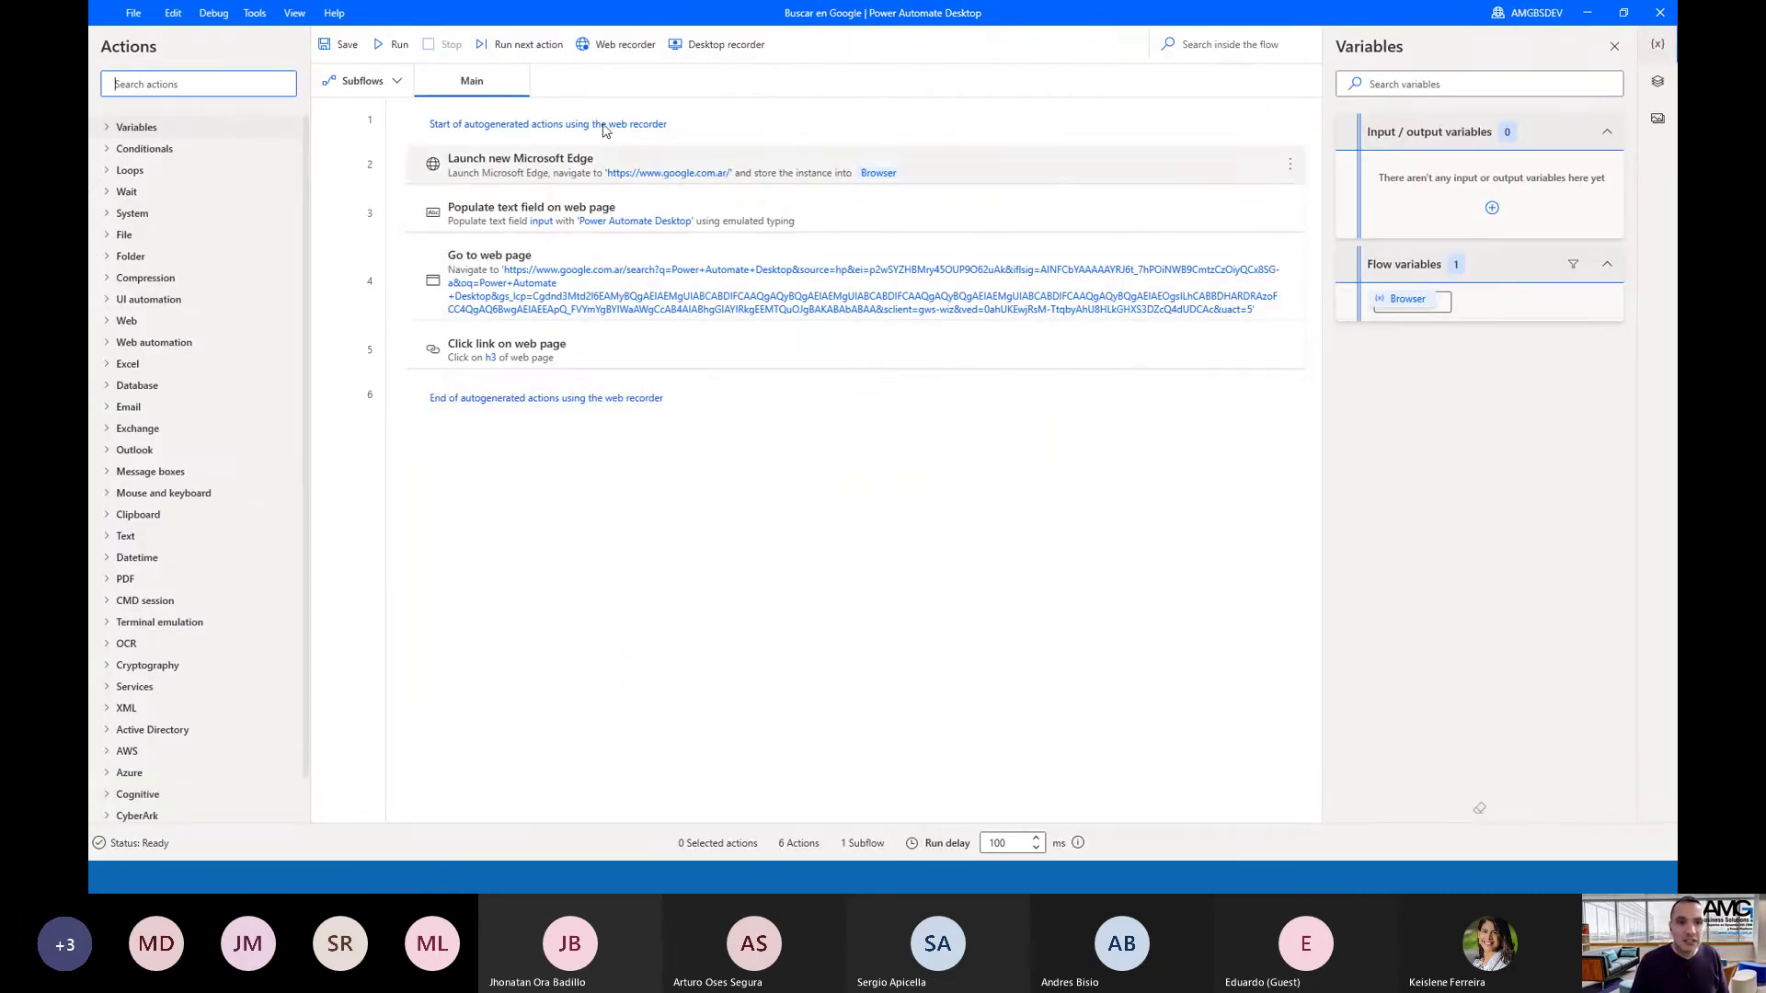
Run the Buscar en Google flow, minimize the browser it launches and close the flow's designer
{"action": "left_click", "coordinate": [384, 44]}
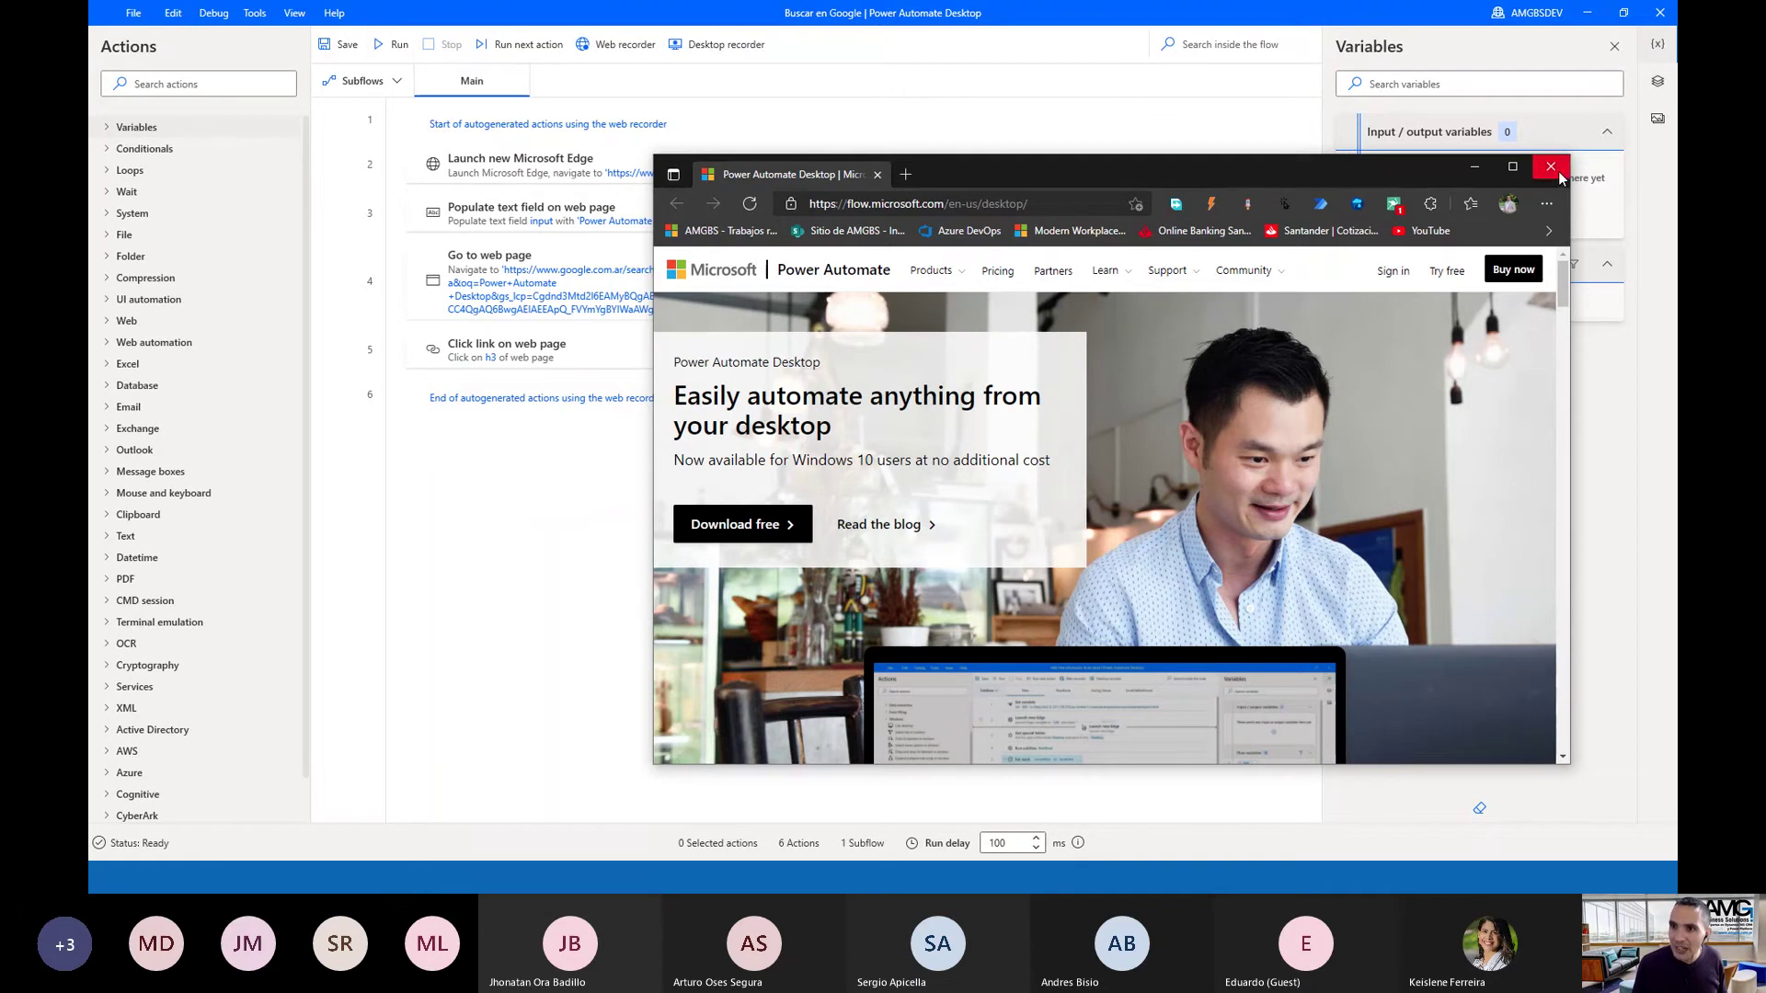
{"action": "left_click", "coordinate": [1475, 170]}
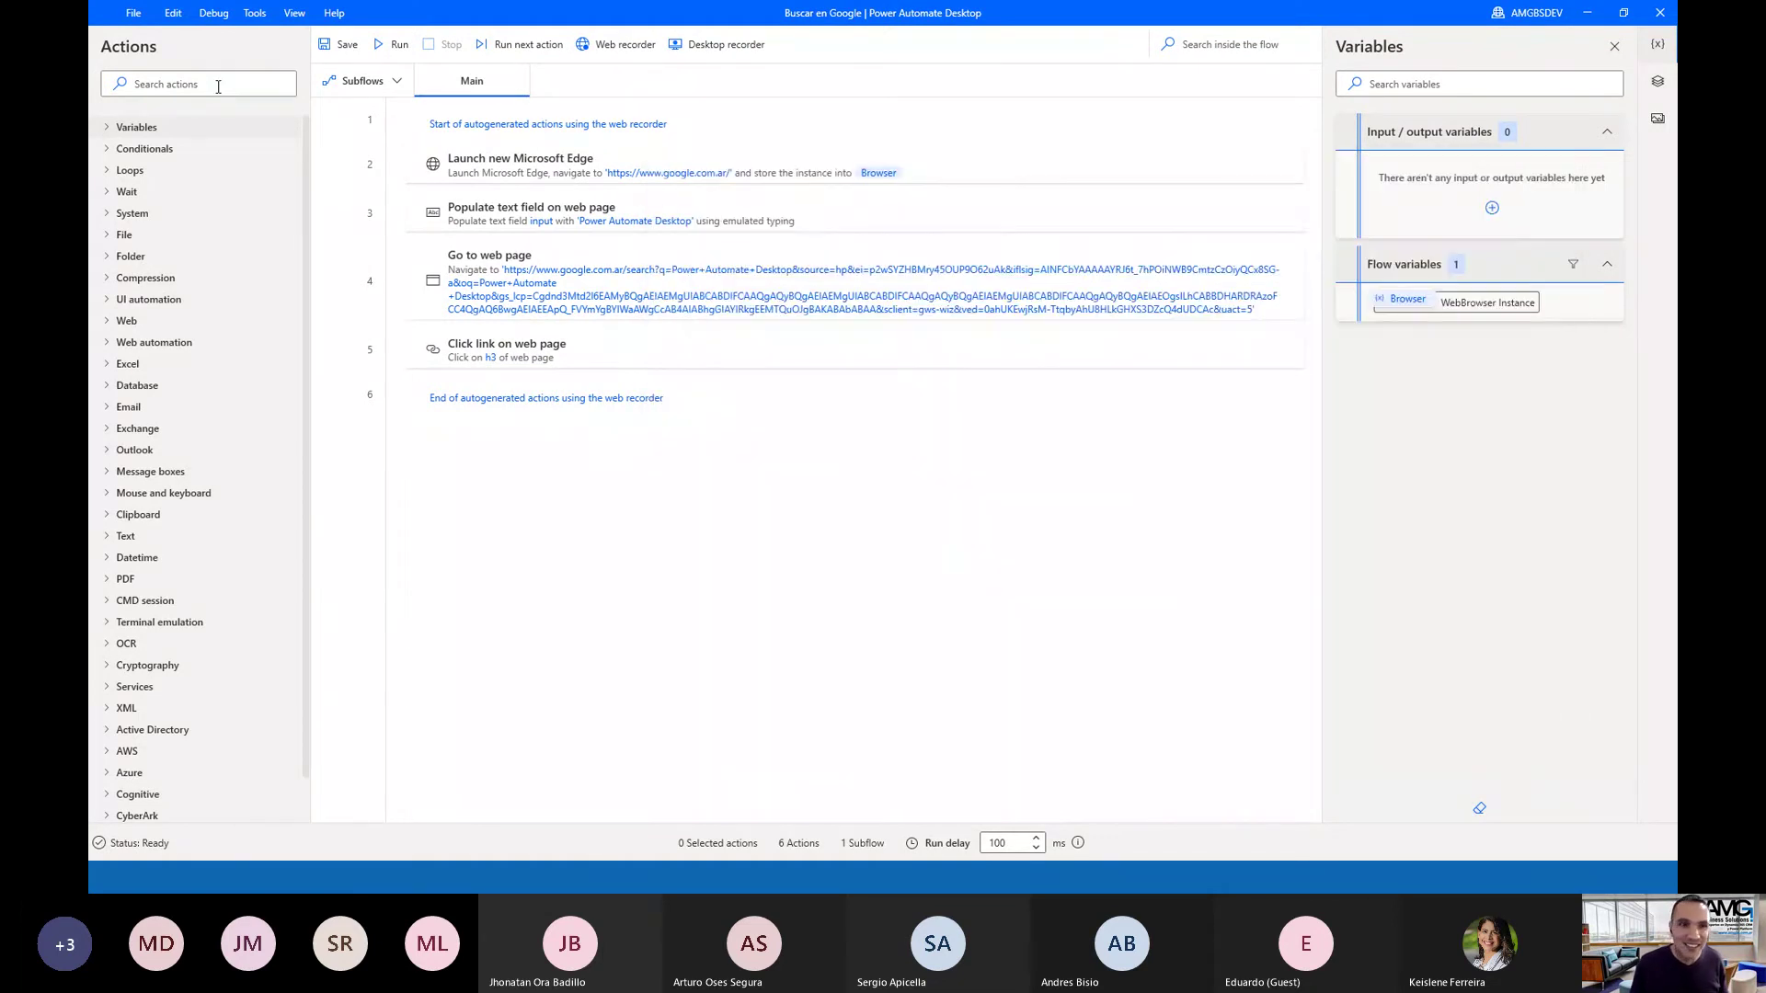
{"action": "left_click", "coordinate": [1660, 14]}
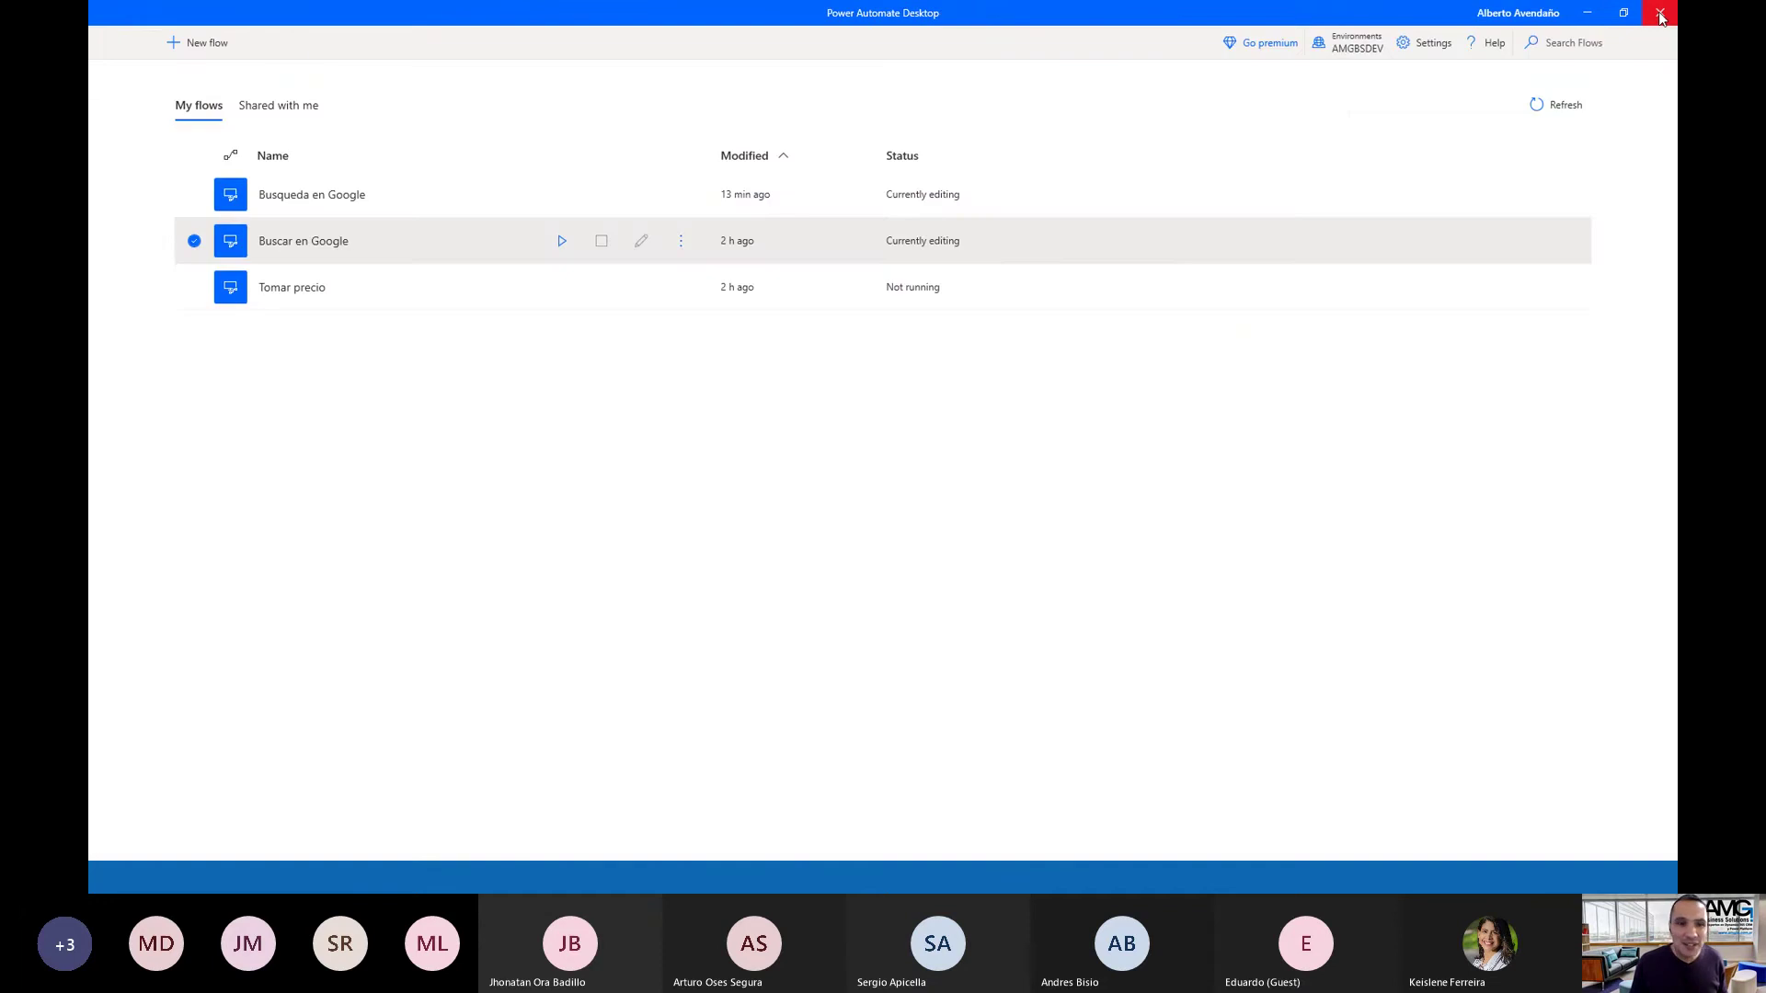
Open the Tomar precio flow, run it and return to its designer to check the run
{"action": "double_click", "coordinate": [292, 290]}
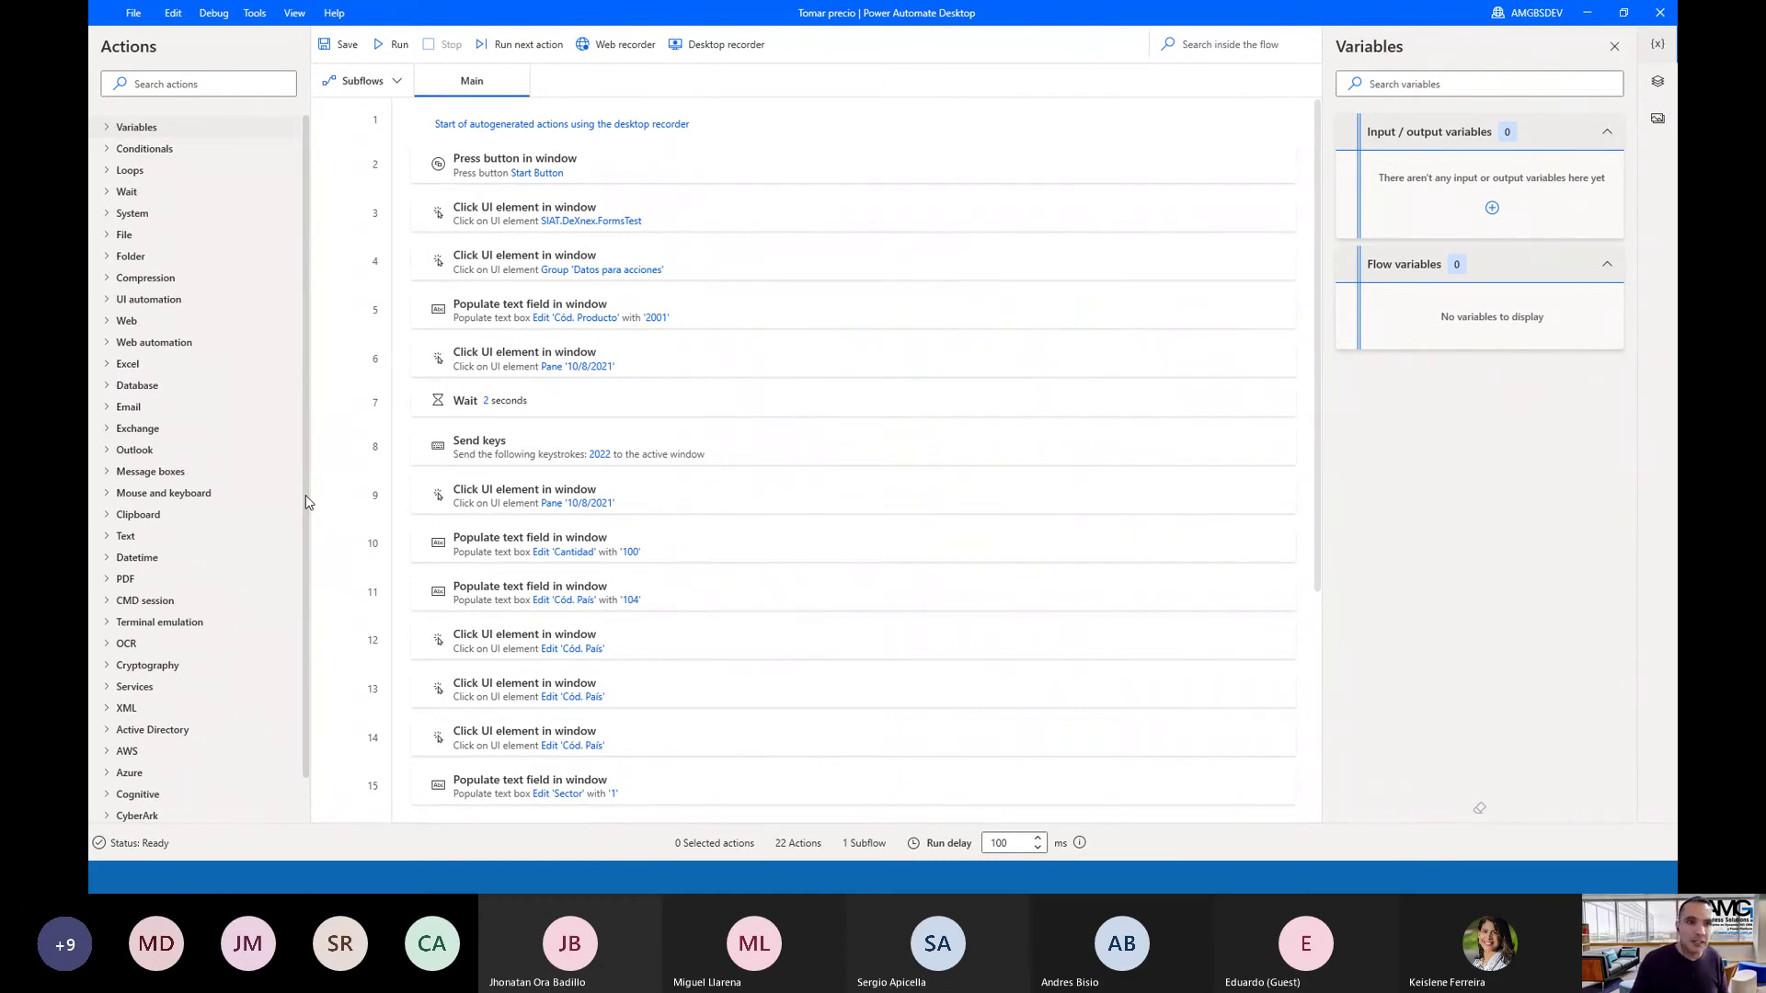
{"action": "left_click", "coordinate": [398, 44]}
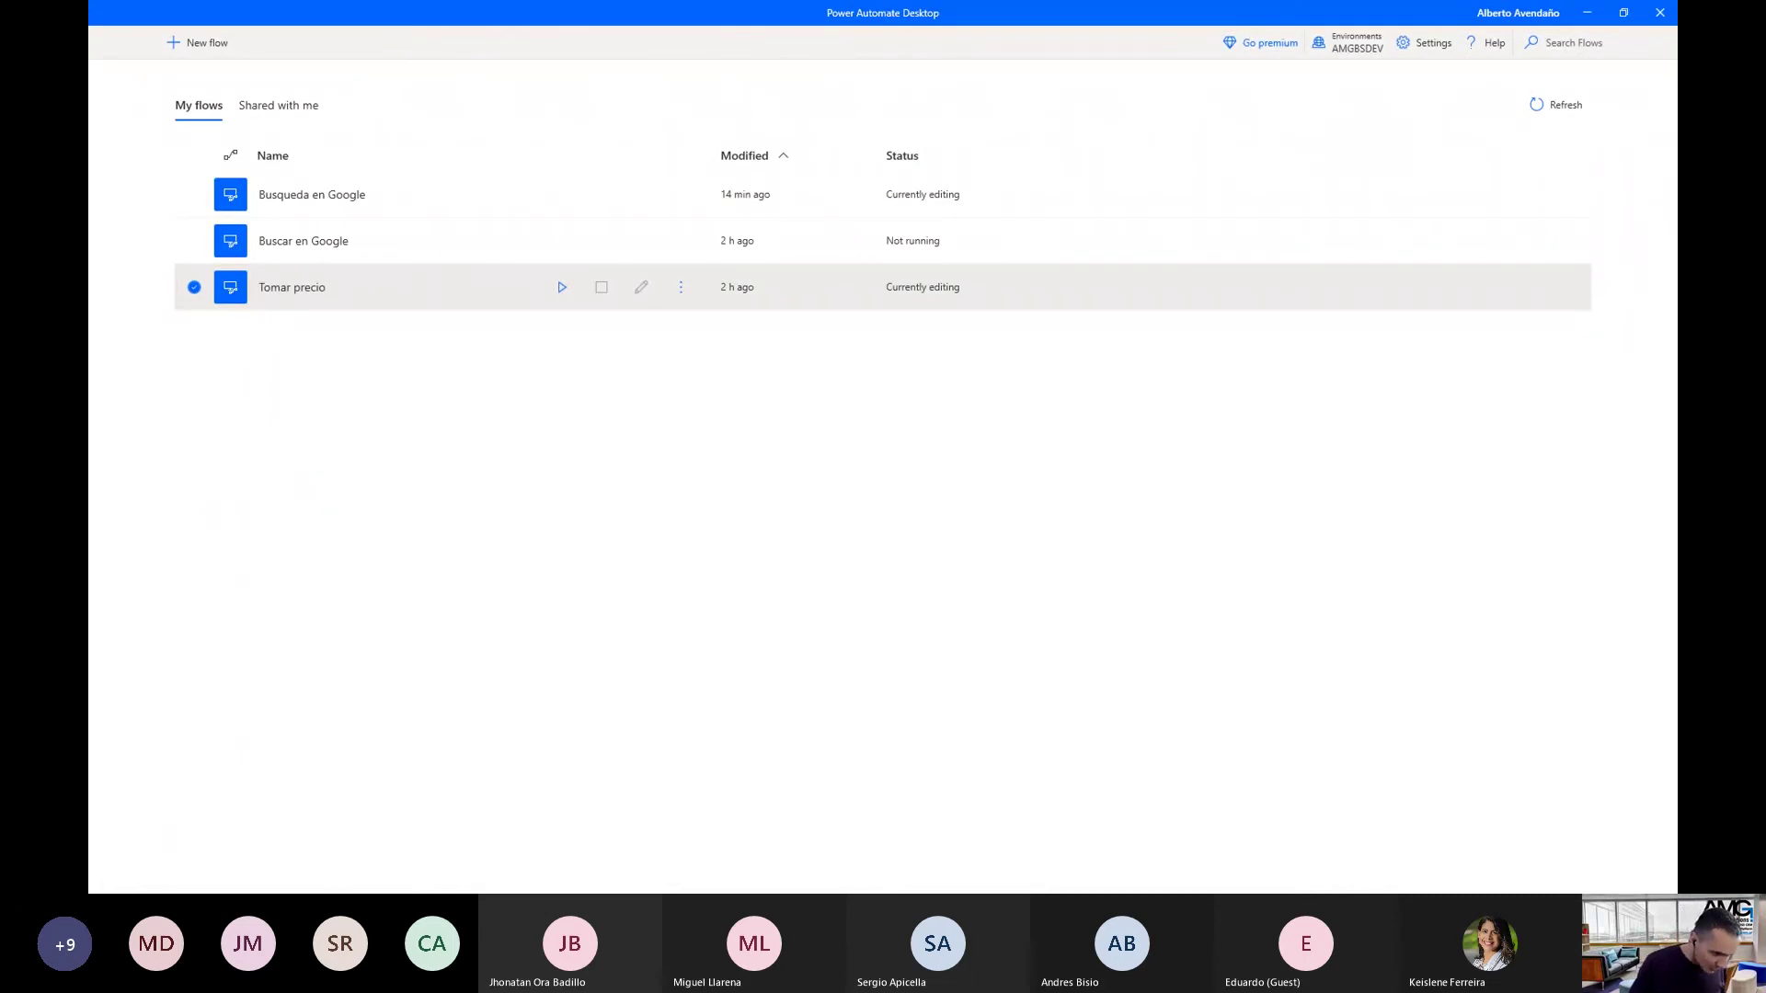
{"action": "left_click", "coordinate": [641, 287]}
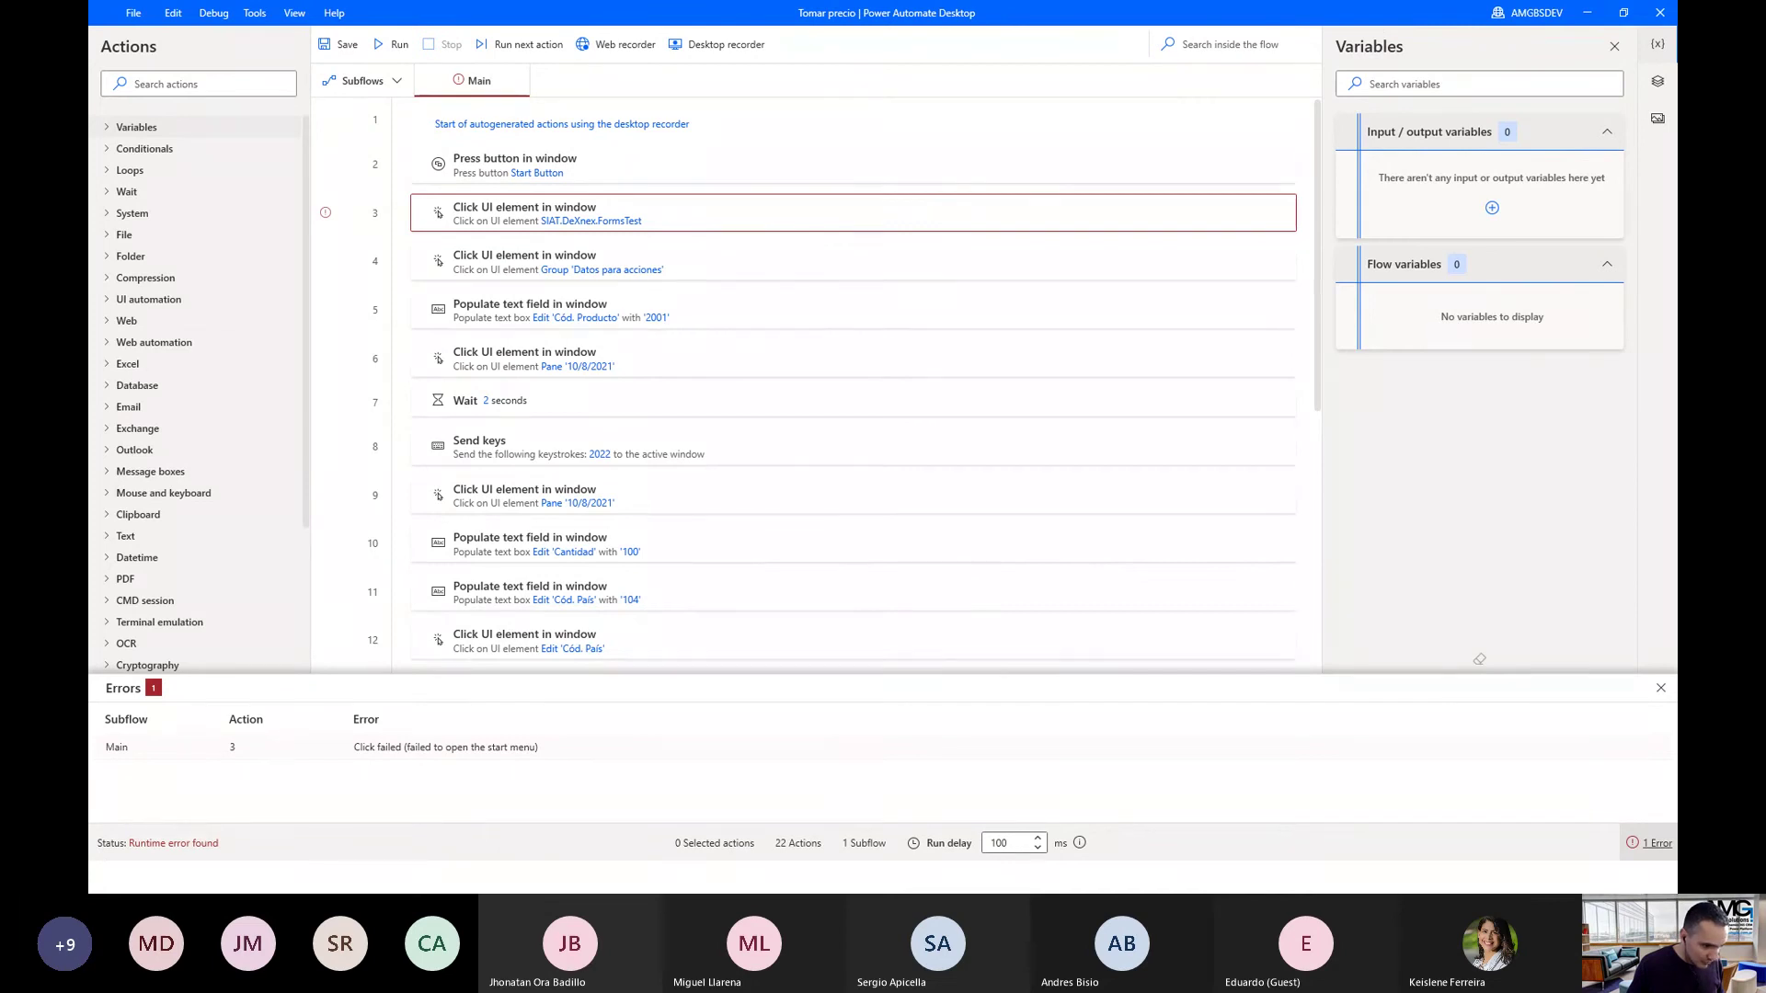
Run the Tomar precio flow again and close its designer
{"action": "key", "text": "alt+Tab"}
{"action": "key", "text": "alt+Tab"}
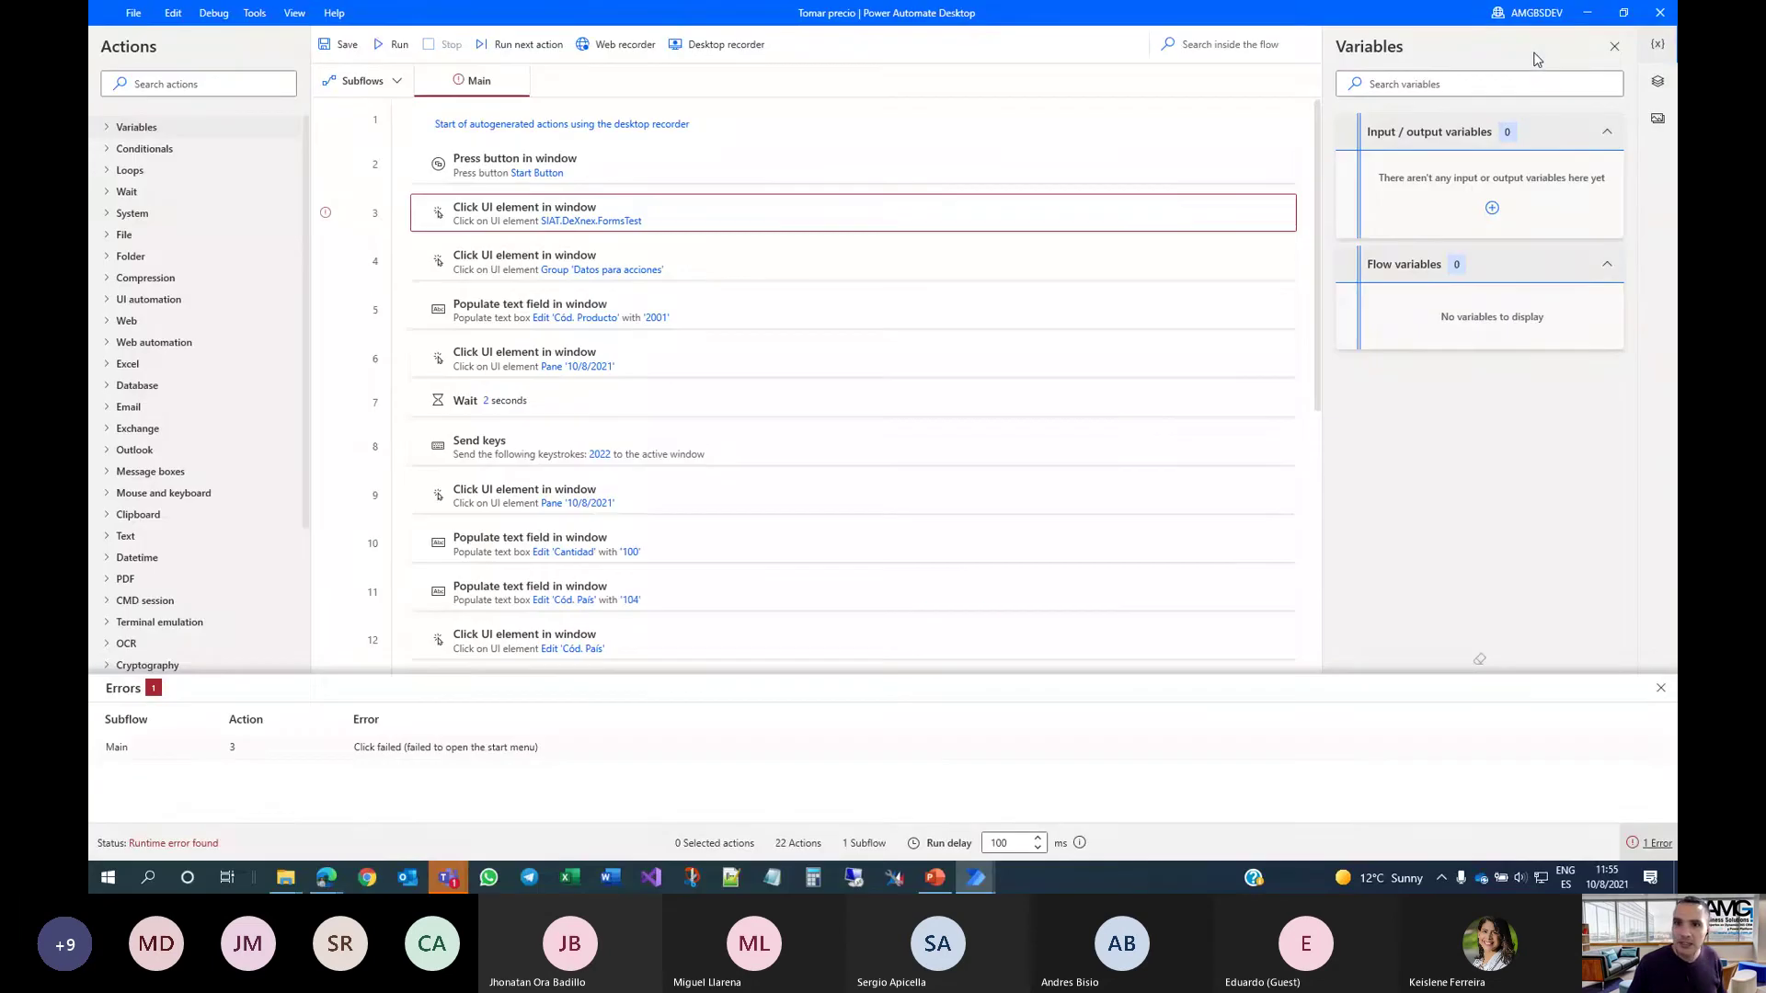
{"action": "key", "text": "alt+Tab"}
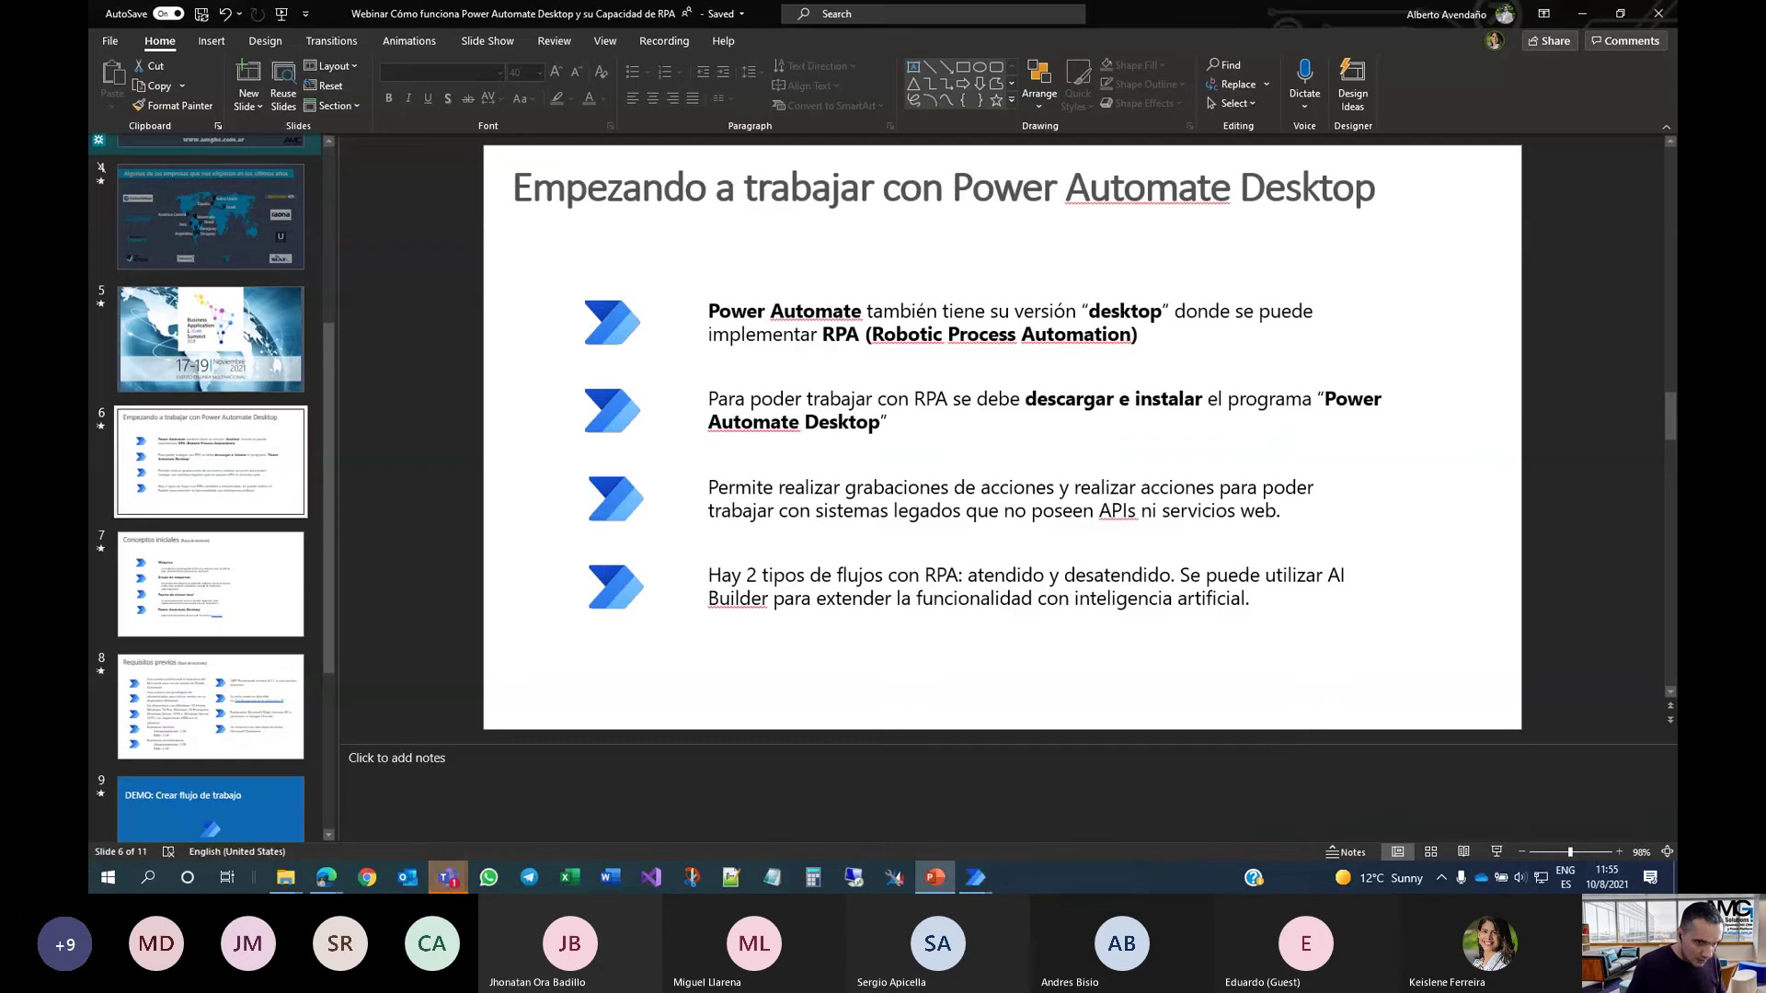
{"action": "key", "text": "alt+Tab"}
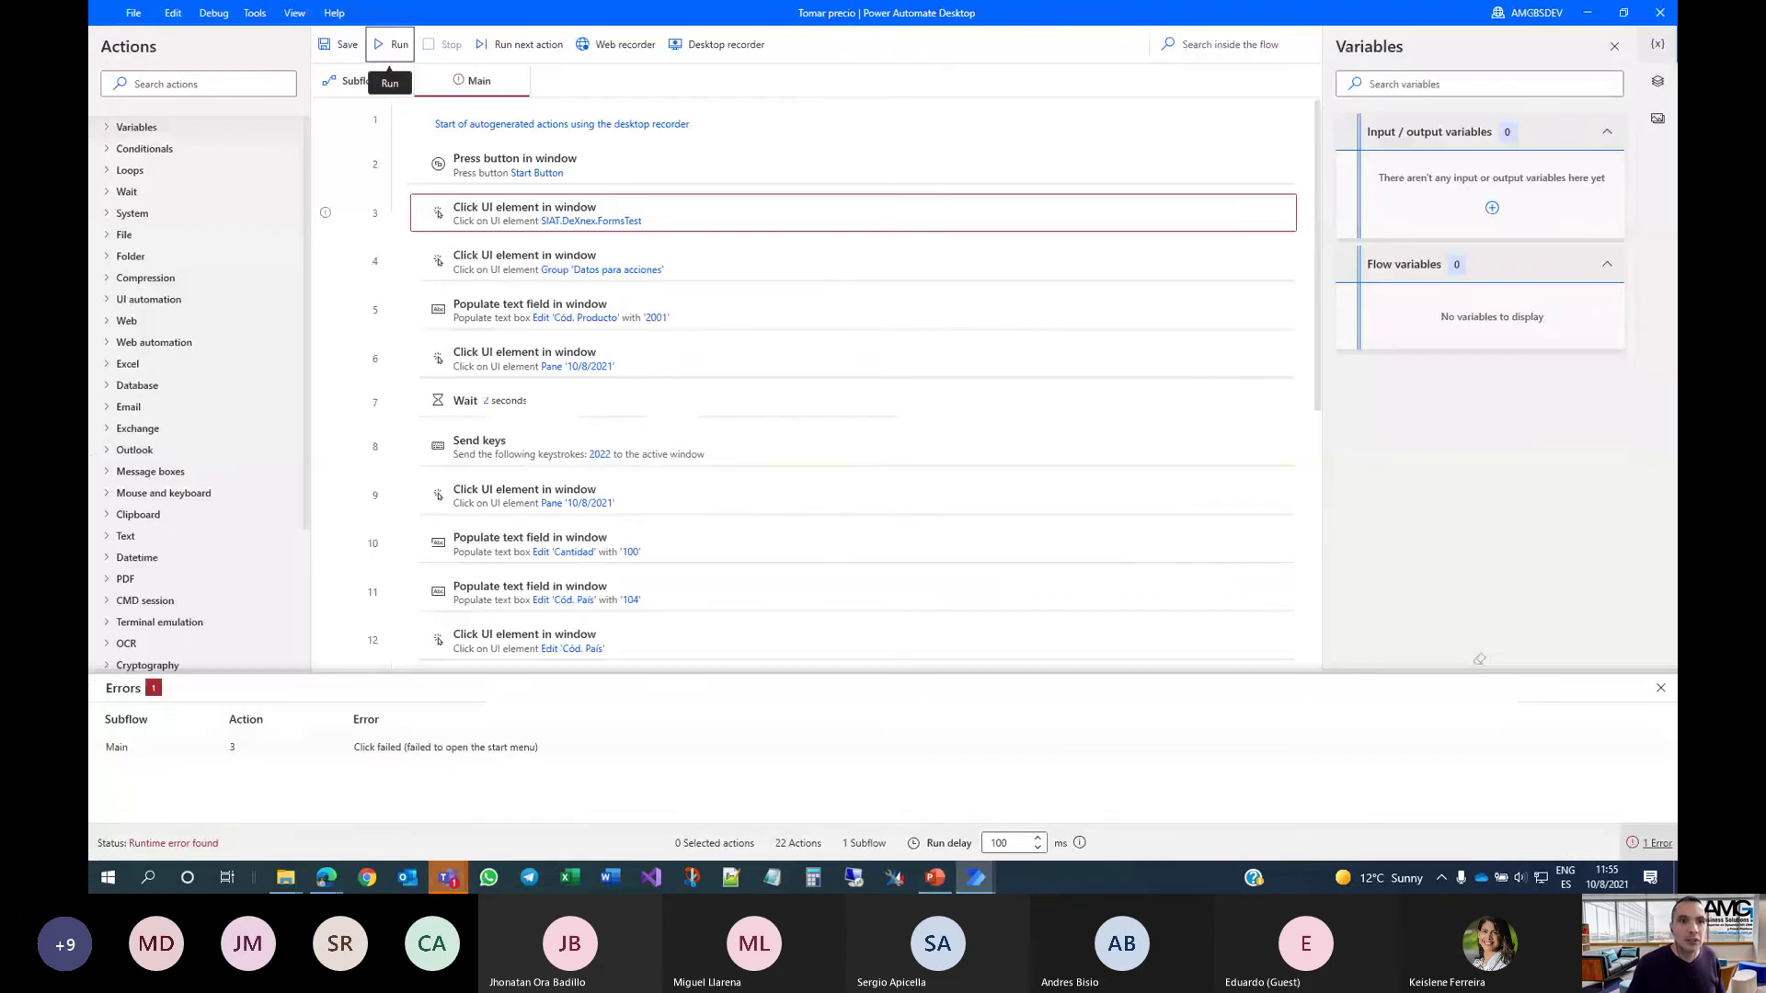
{"action": "left_click", "coordinate": [390, 44]}
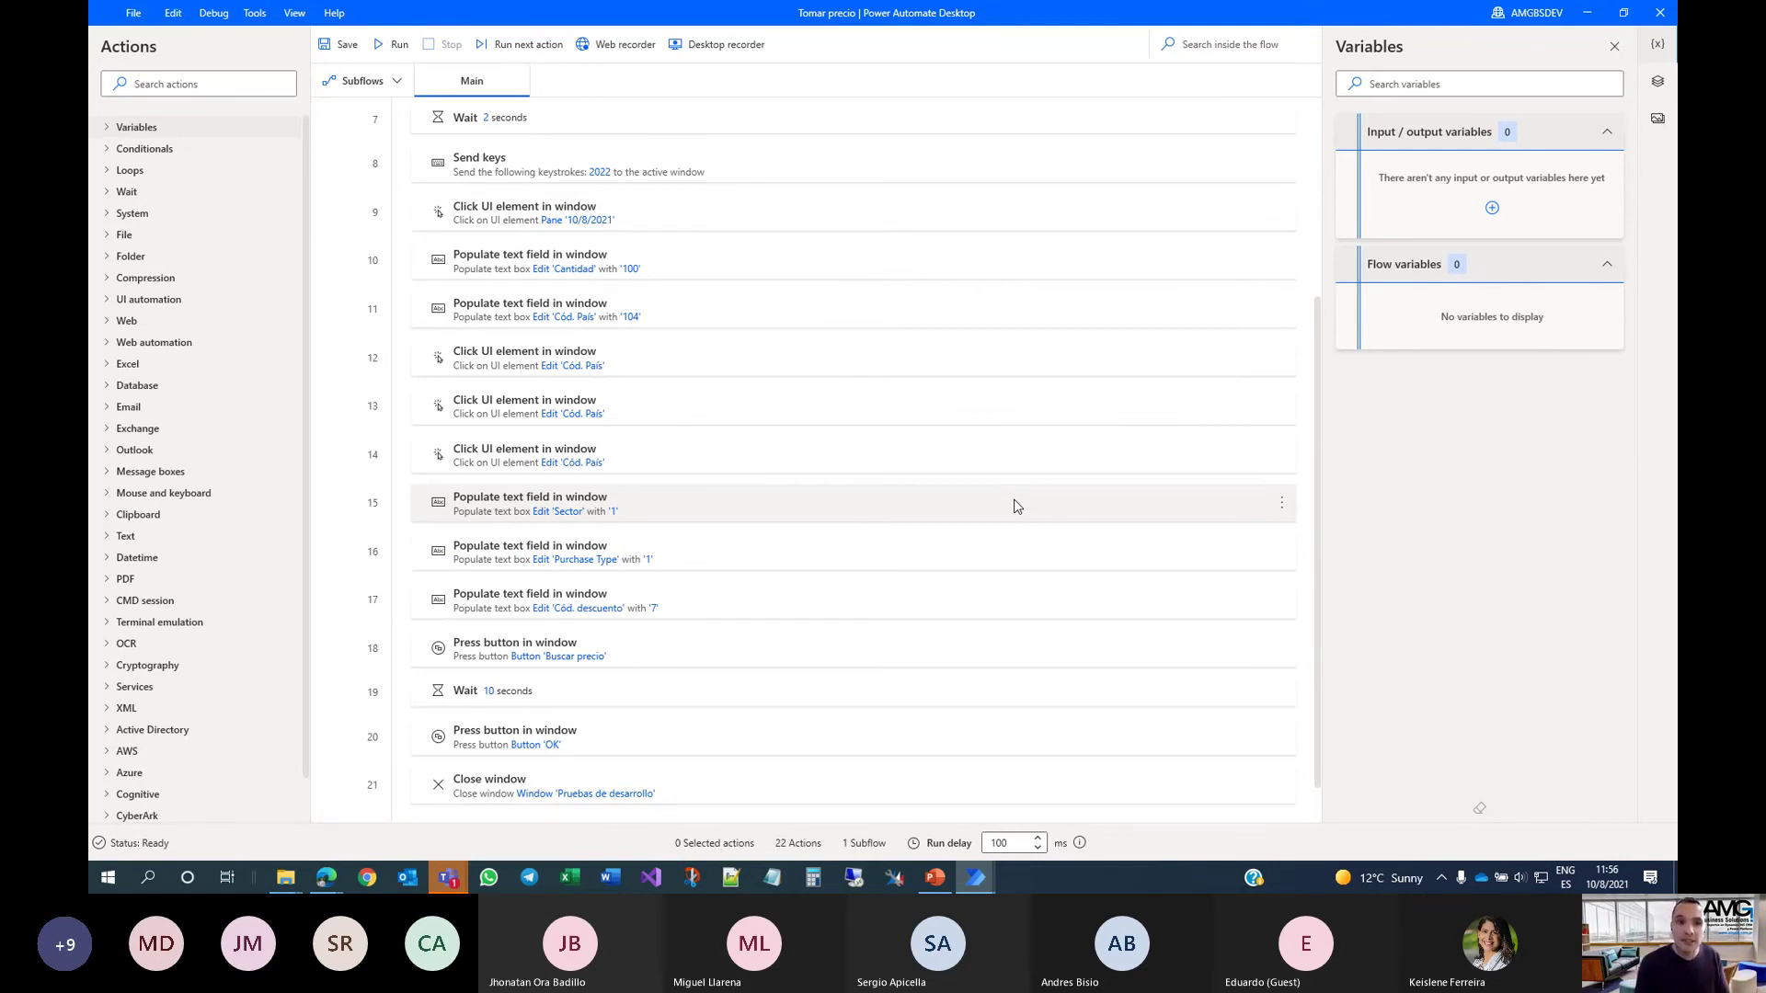
{"action": "left_click", "coordinate": [1660, 15]}
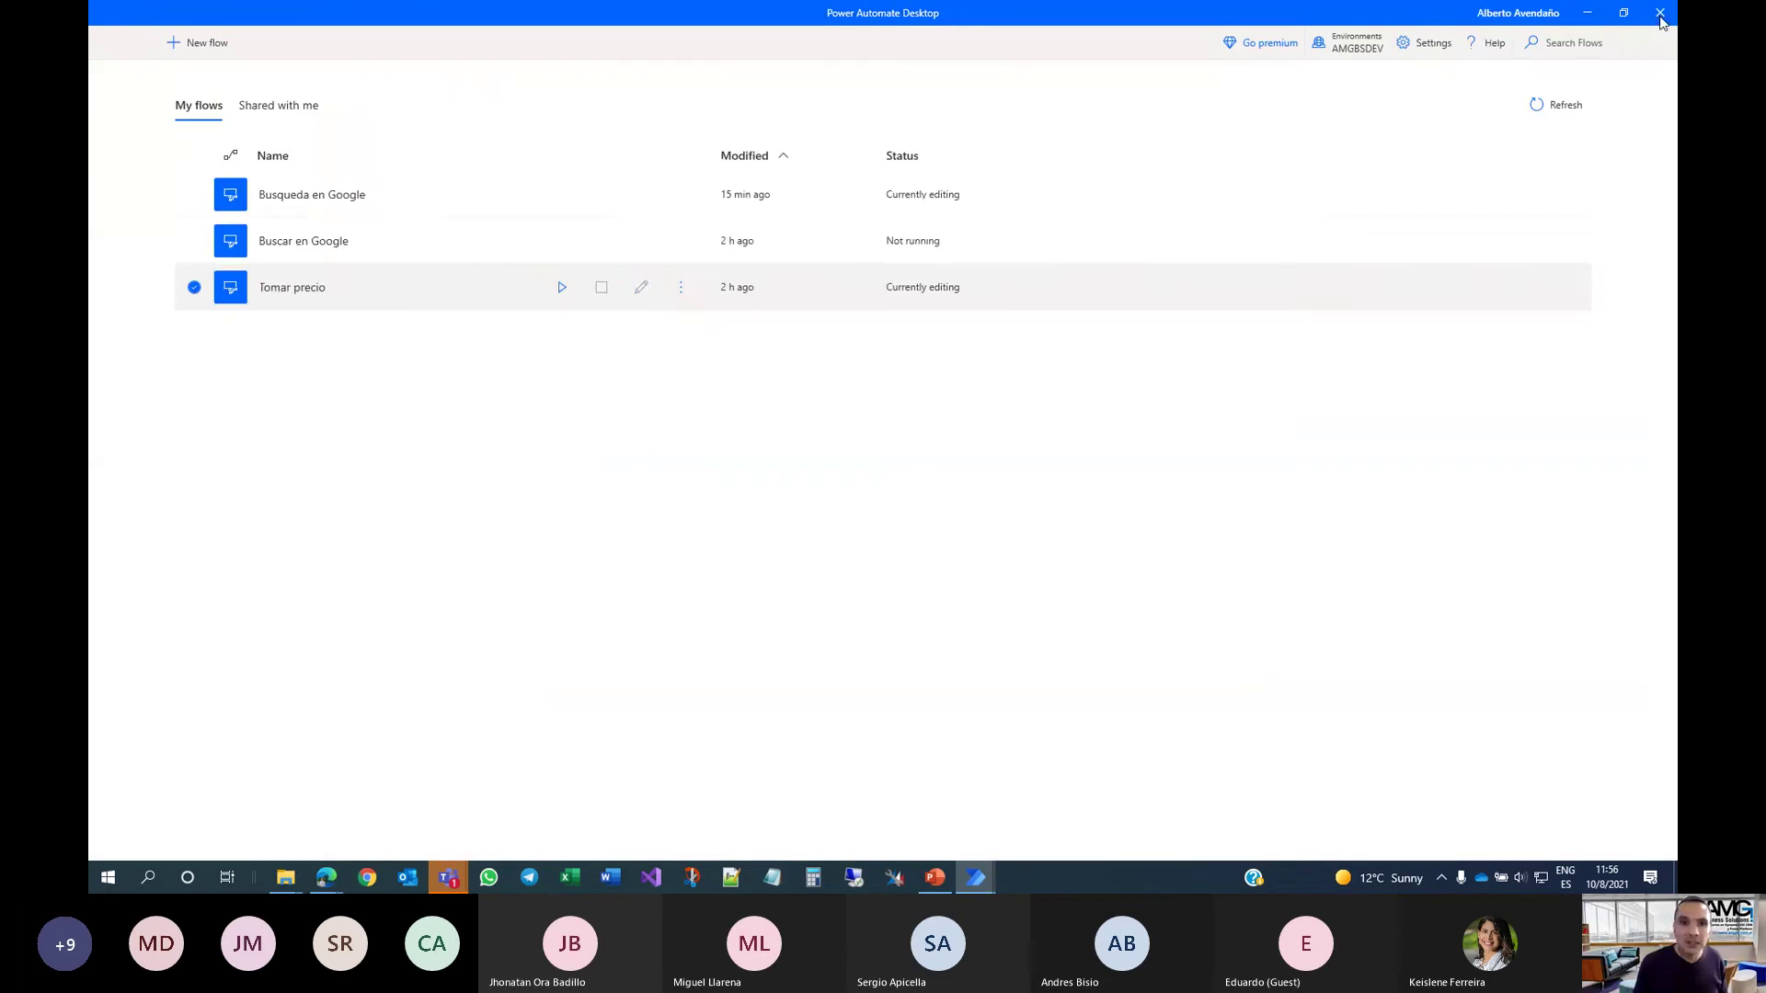
Switch back to the Busqueda en Google designer and delete all actions from its Main subflow
{"action": "left_click", "coordinate": [360, 214]}
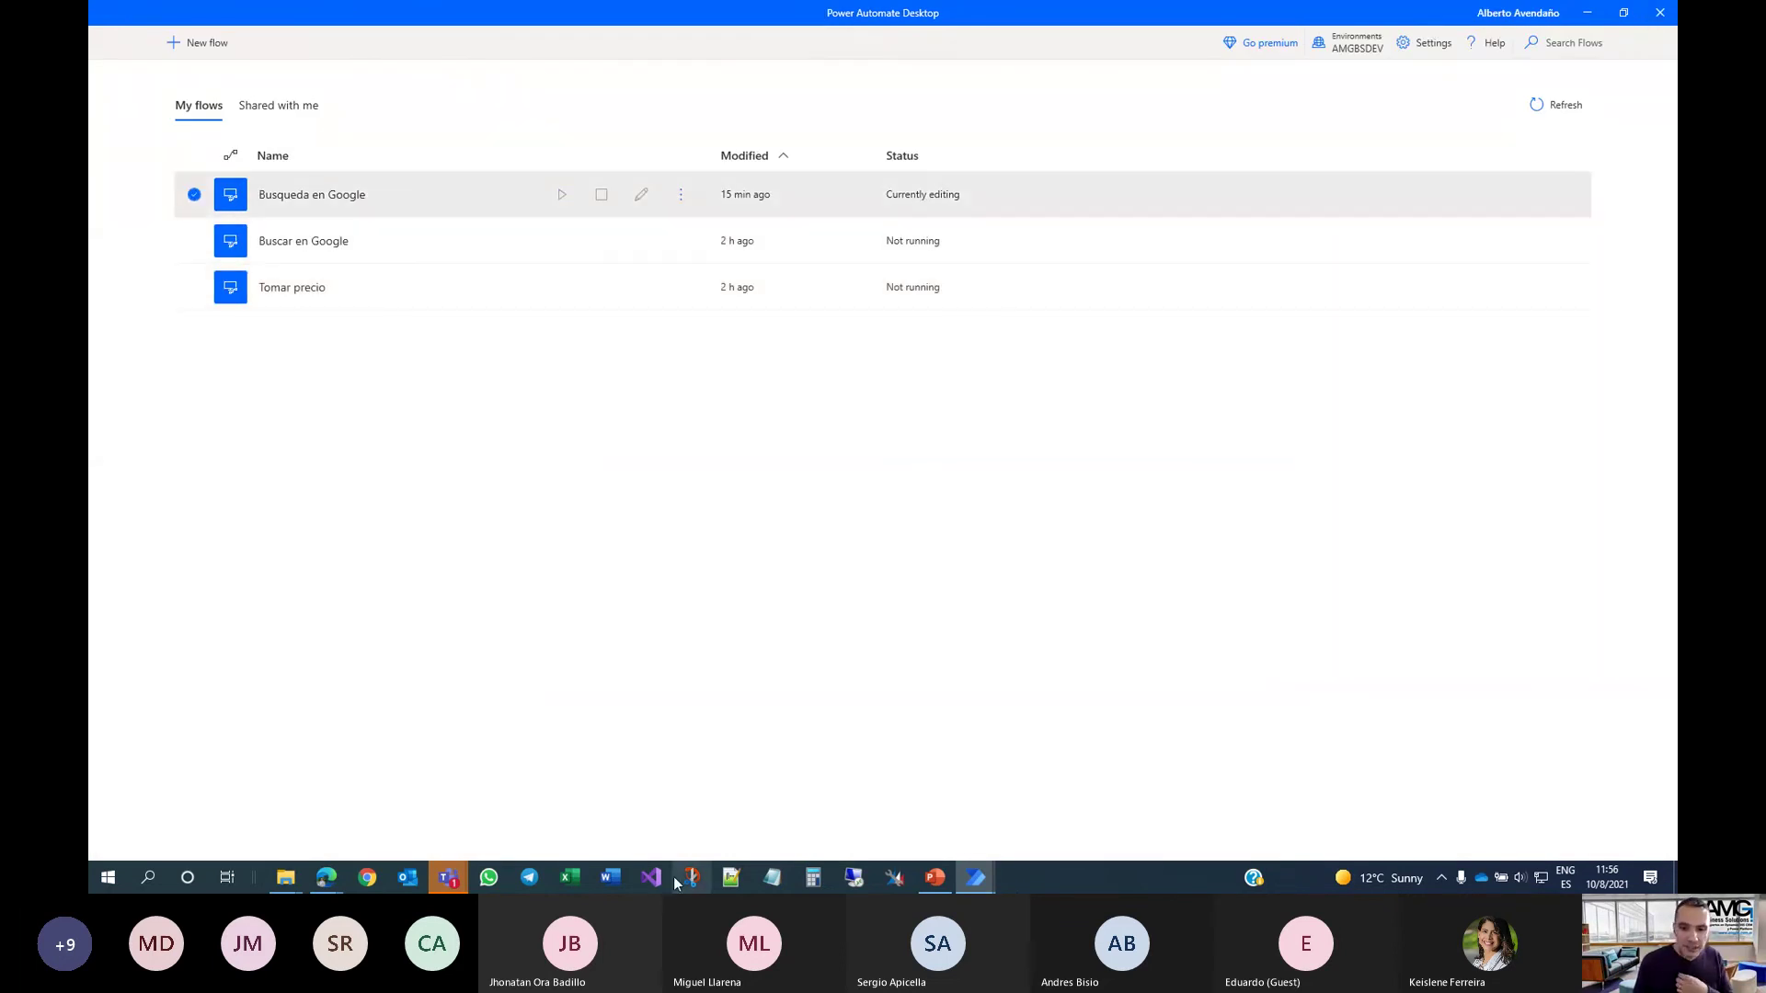
{"action": "mouse_move", "coordinate": [990, 880]}
{"action": "left_click", "coordinate": [1064, 809]}
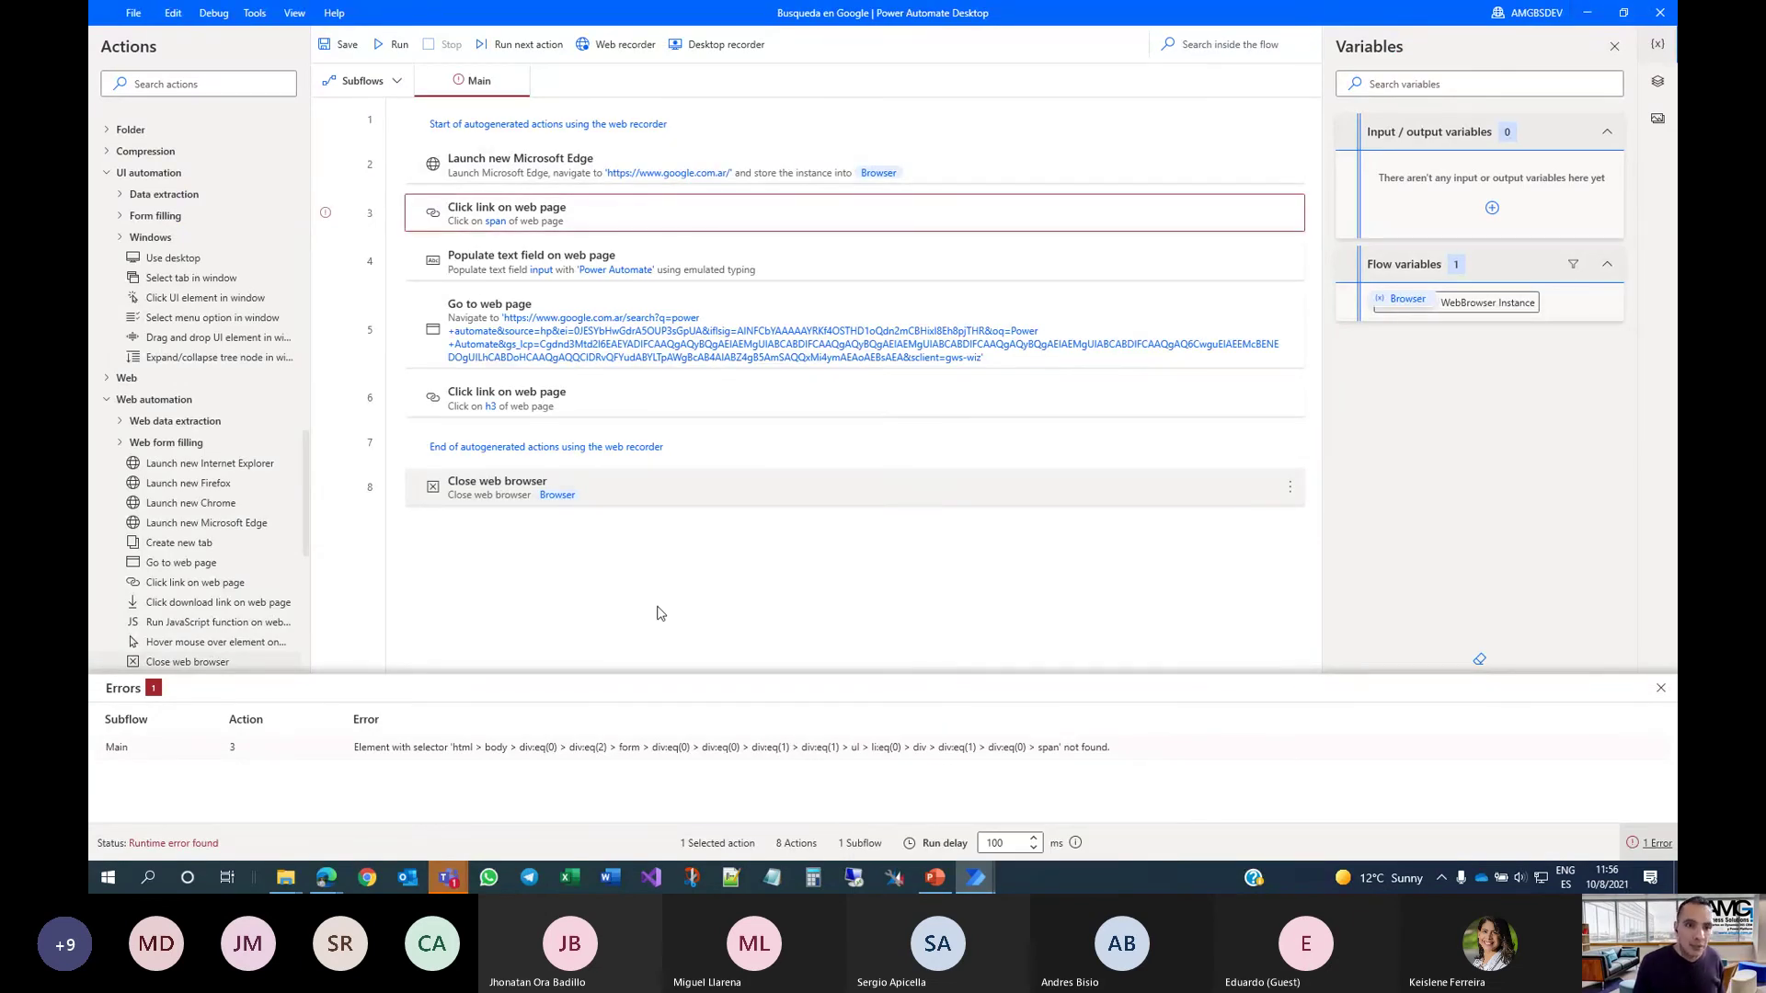
{"action": "key", "text": "ctrl+a"}
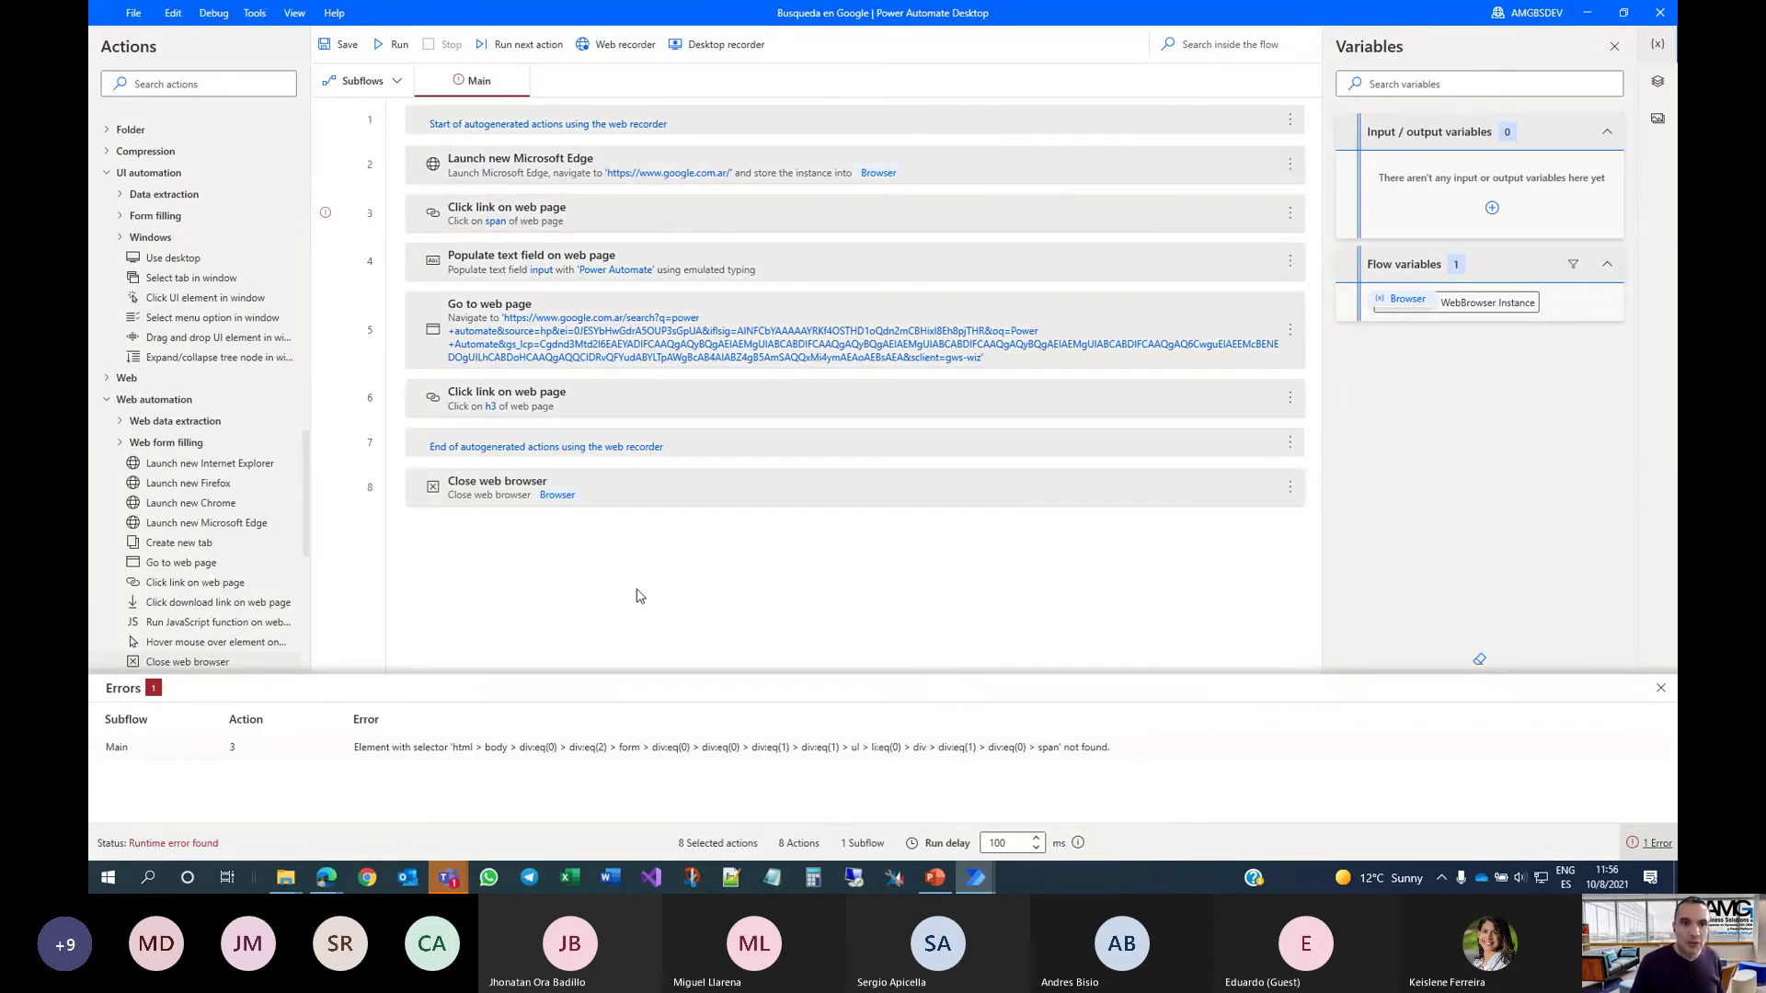
{"action": "key", "text": "Delete"}
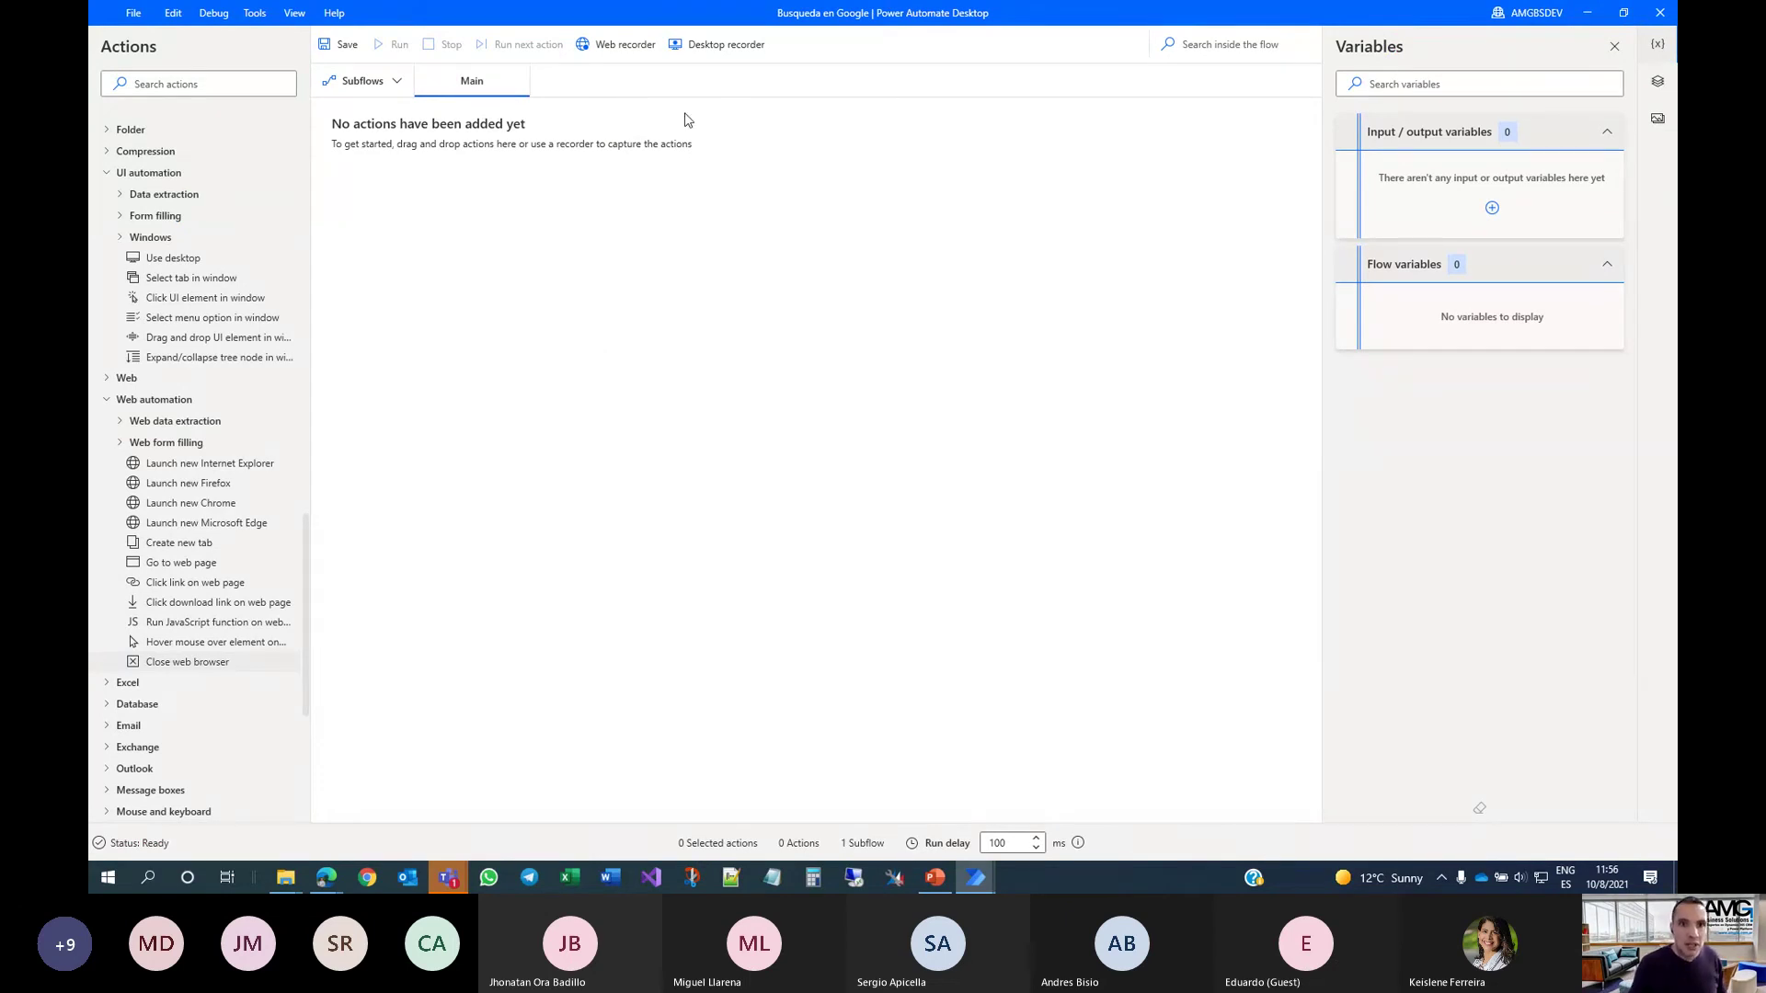
Start a desktop recording, launch the SIAT.DeXnex.FormsTest application and enter its product price data section
{"action": "left_click", "coordinate": [725, 44]}
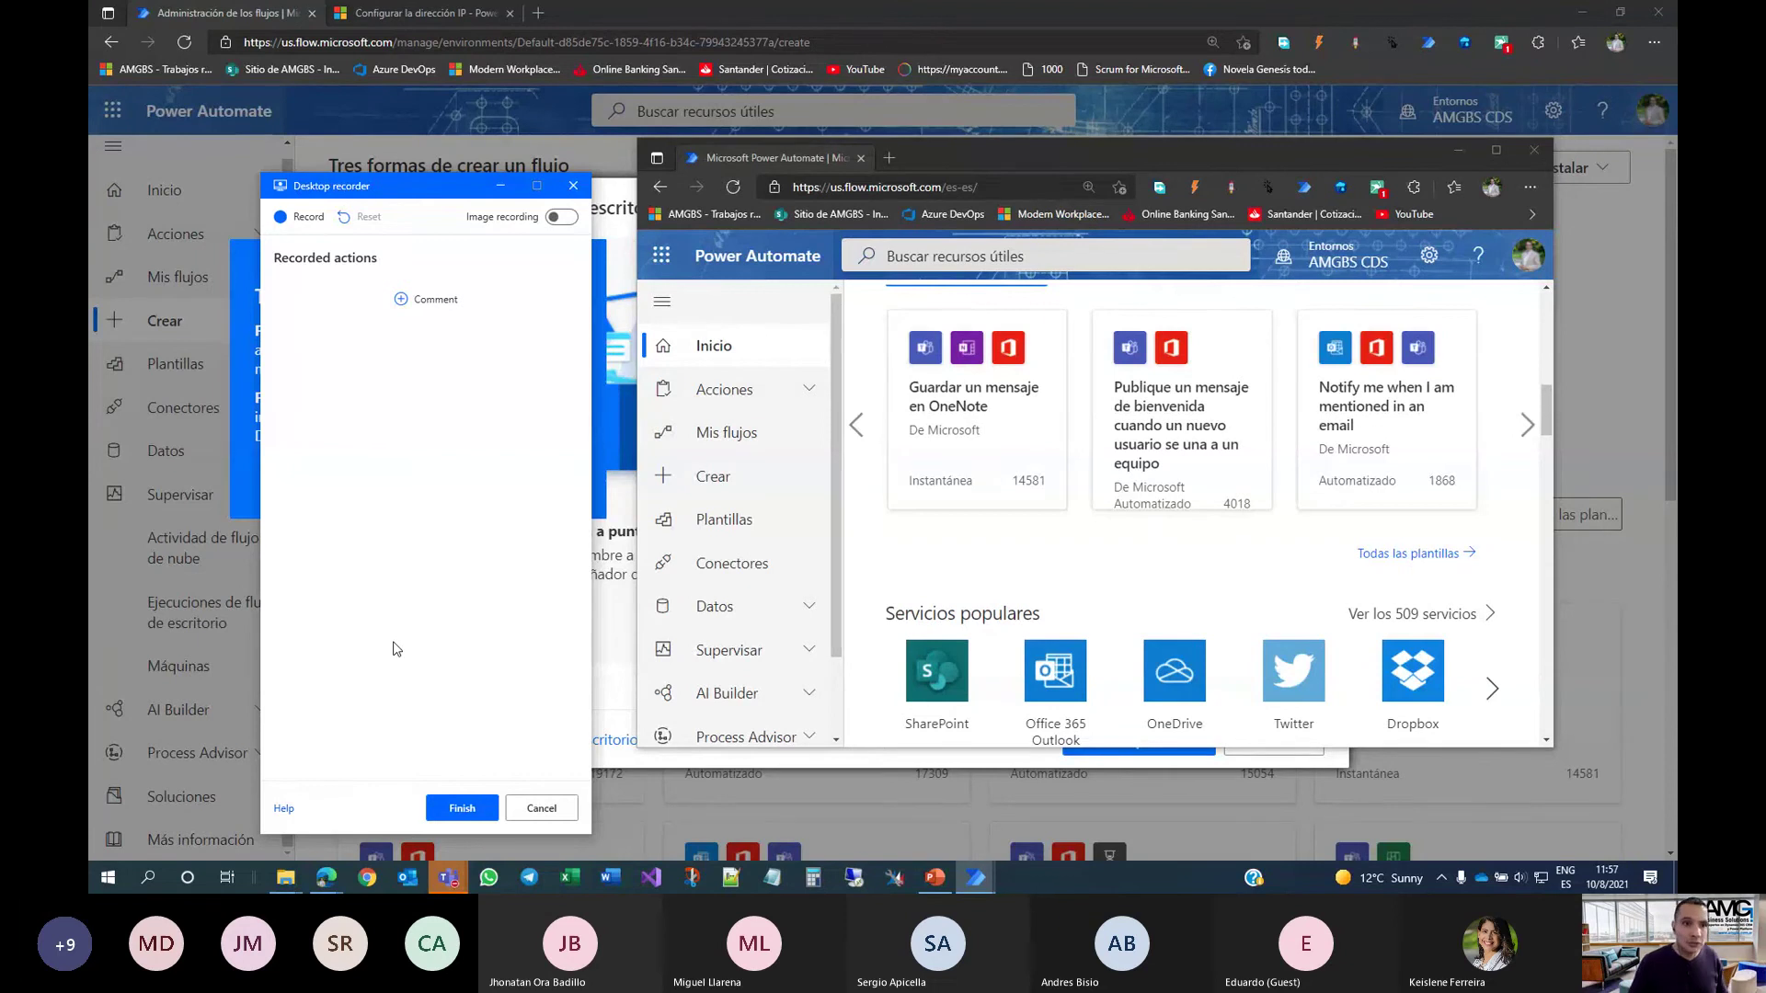
{"action": "left_click", "coordinate": [304, 221]}
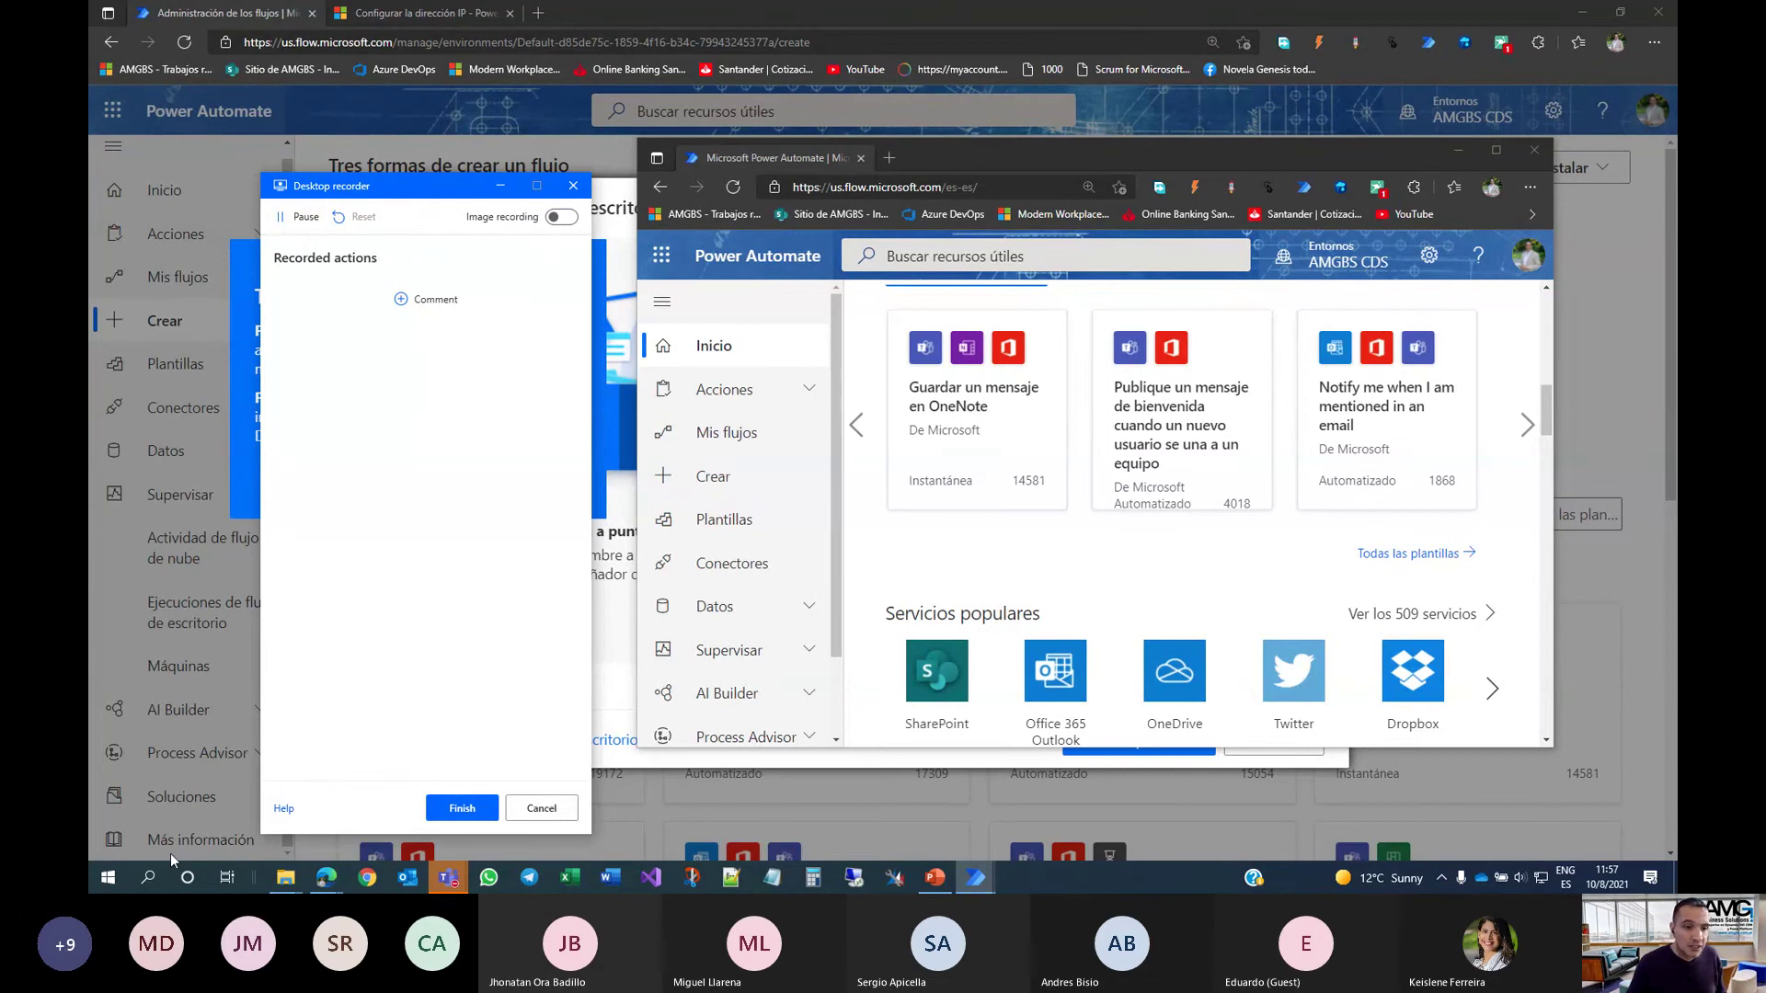
{"action": "left_click", "coordinate": [101, 885]}
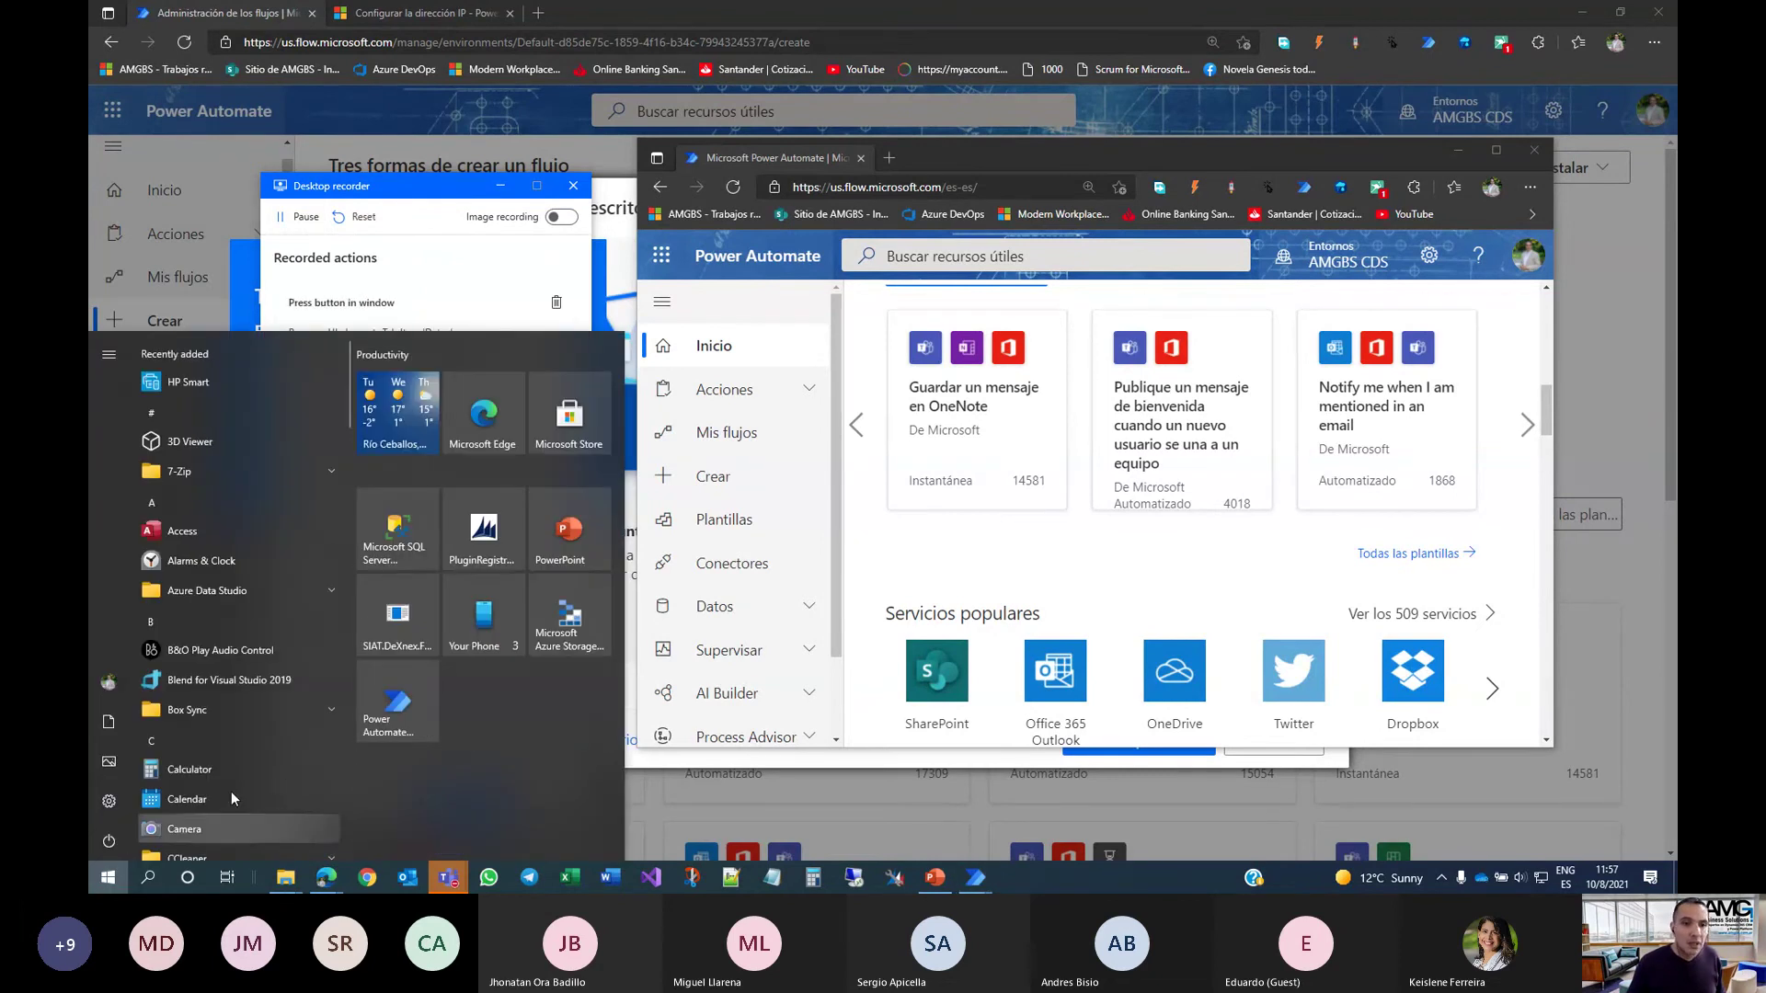
{"action": "left_click", "coordinate": [390, 647]}
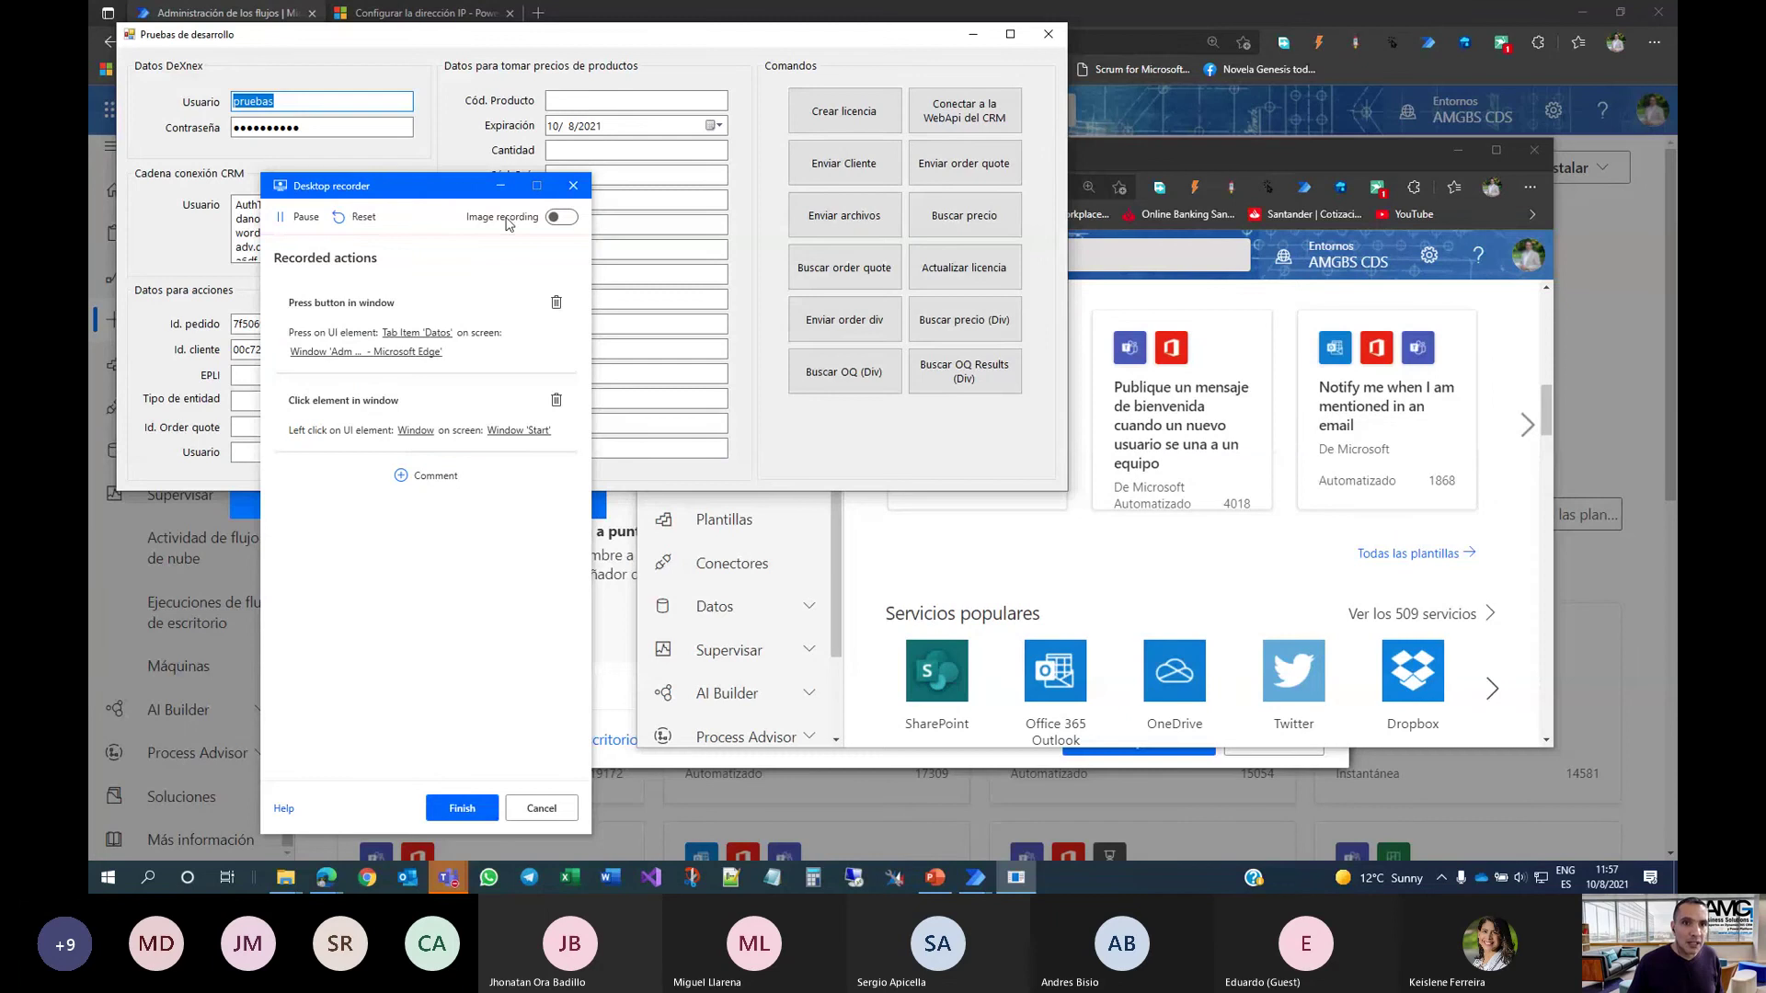
{"action": "left_click", "coordinate": [682, 180]}
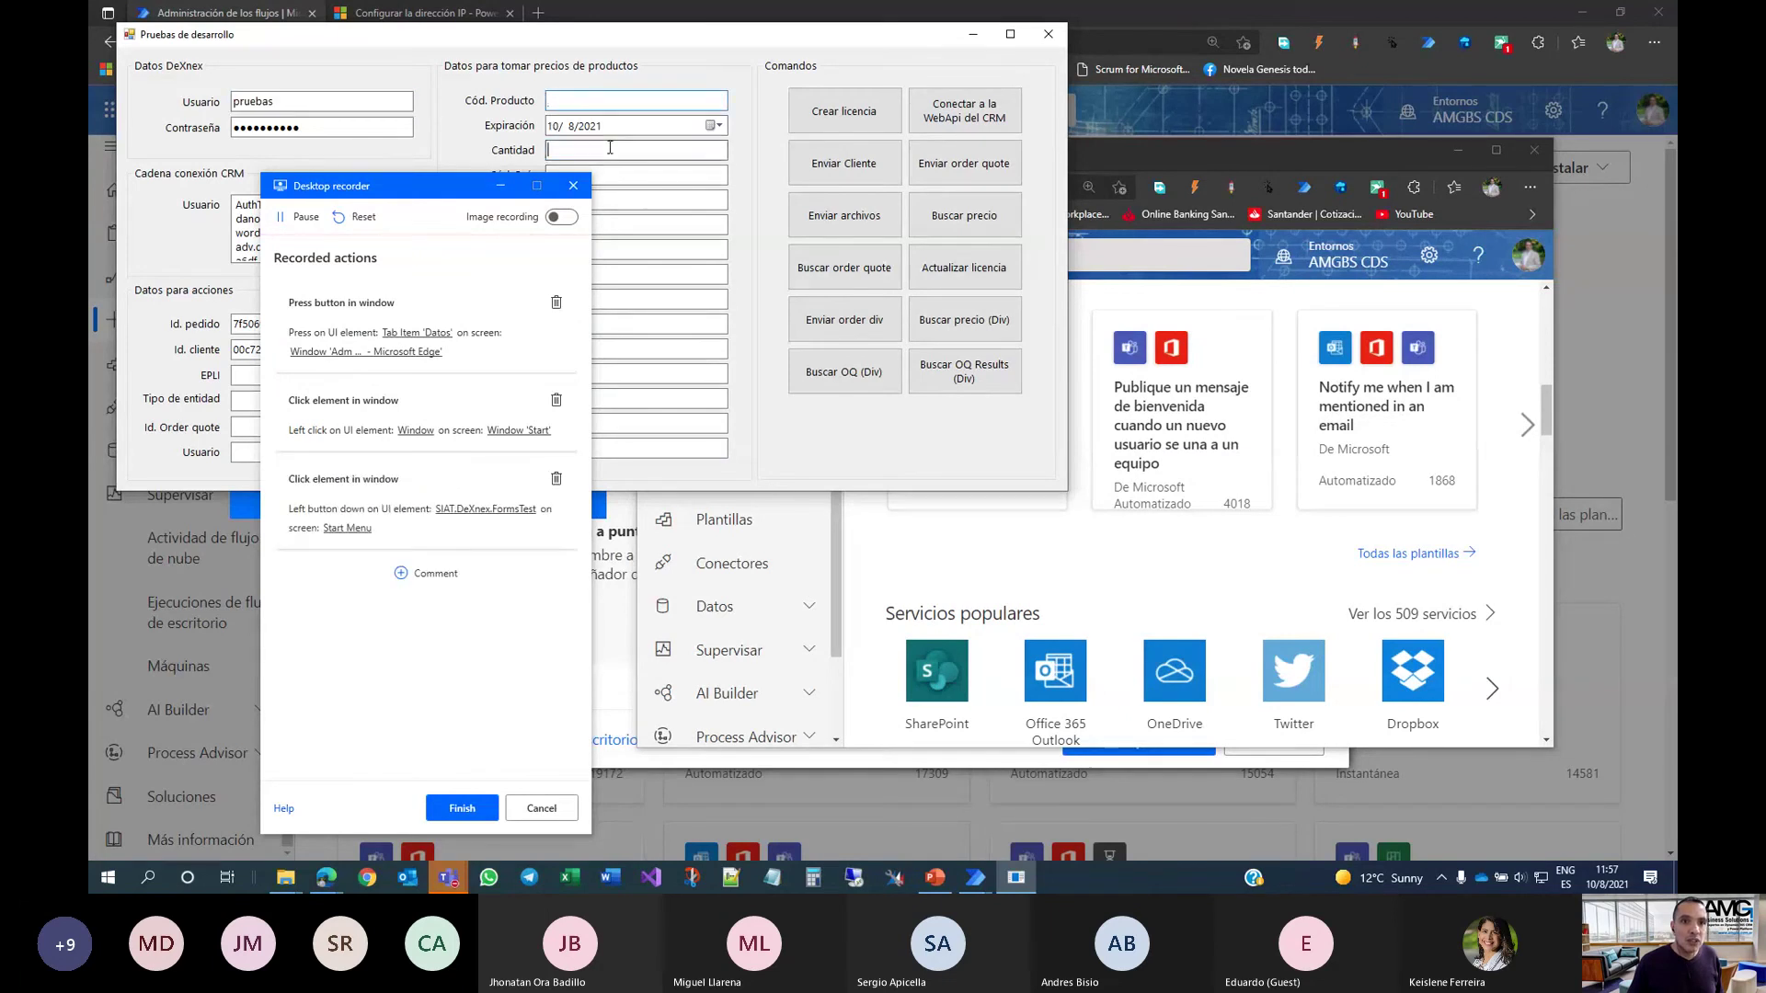
Enter sdf as the Cód. País, Sector and Purchase Type values in the product price data
{"action": "type", "text": "sdf"}
{"action": "left_click", "coordinate": [683, 198]}
{"action": "type", "text": "sd"}
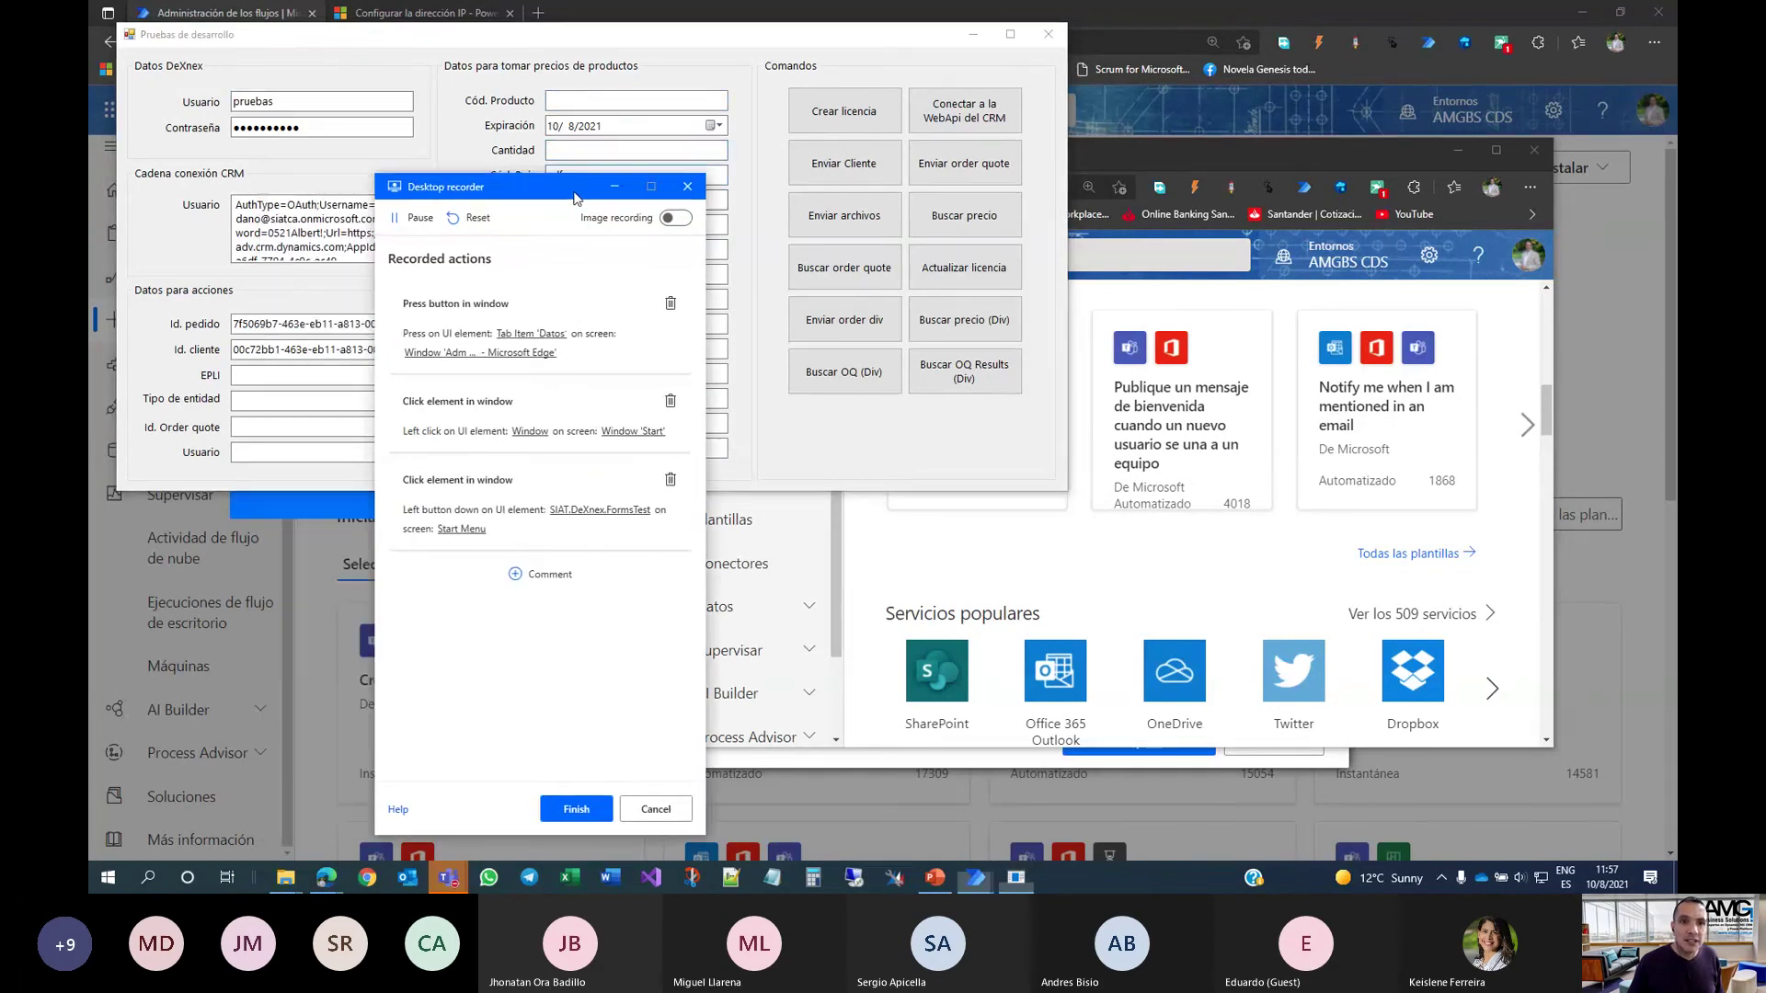
{"action": "type", "text": "f"}
{"action": "left_click", "coordinate": [615, 222]}
{"action": "type", "text": "sdf"}
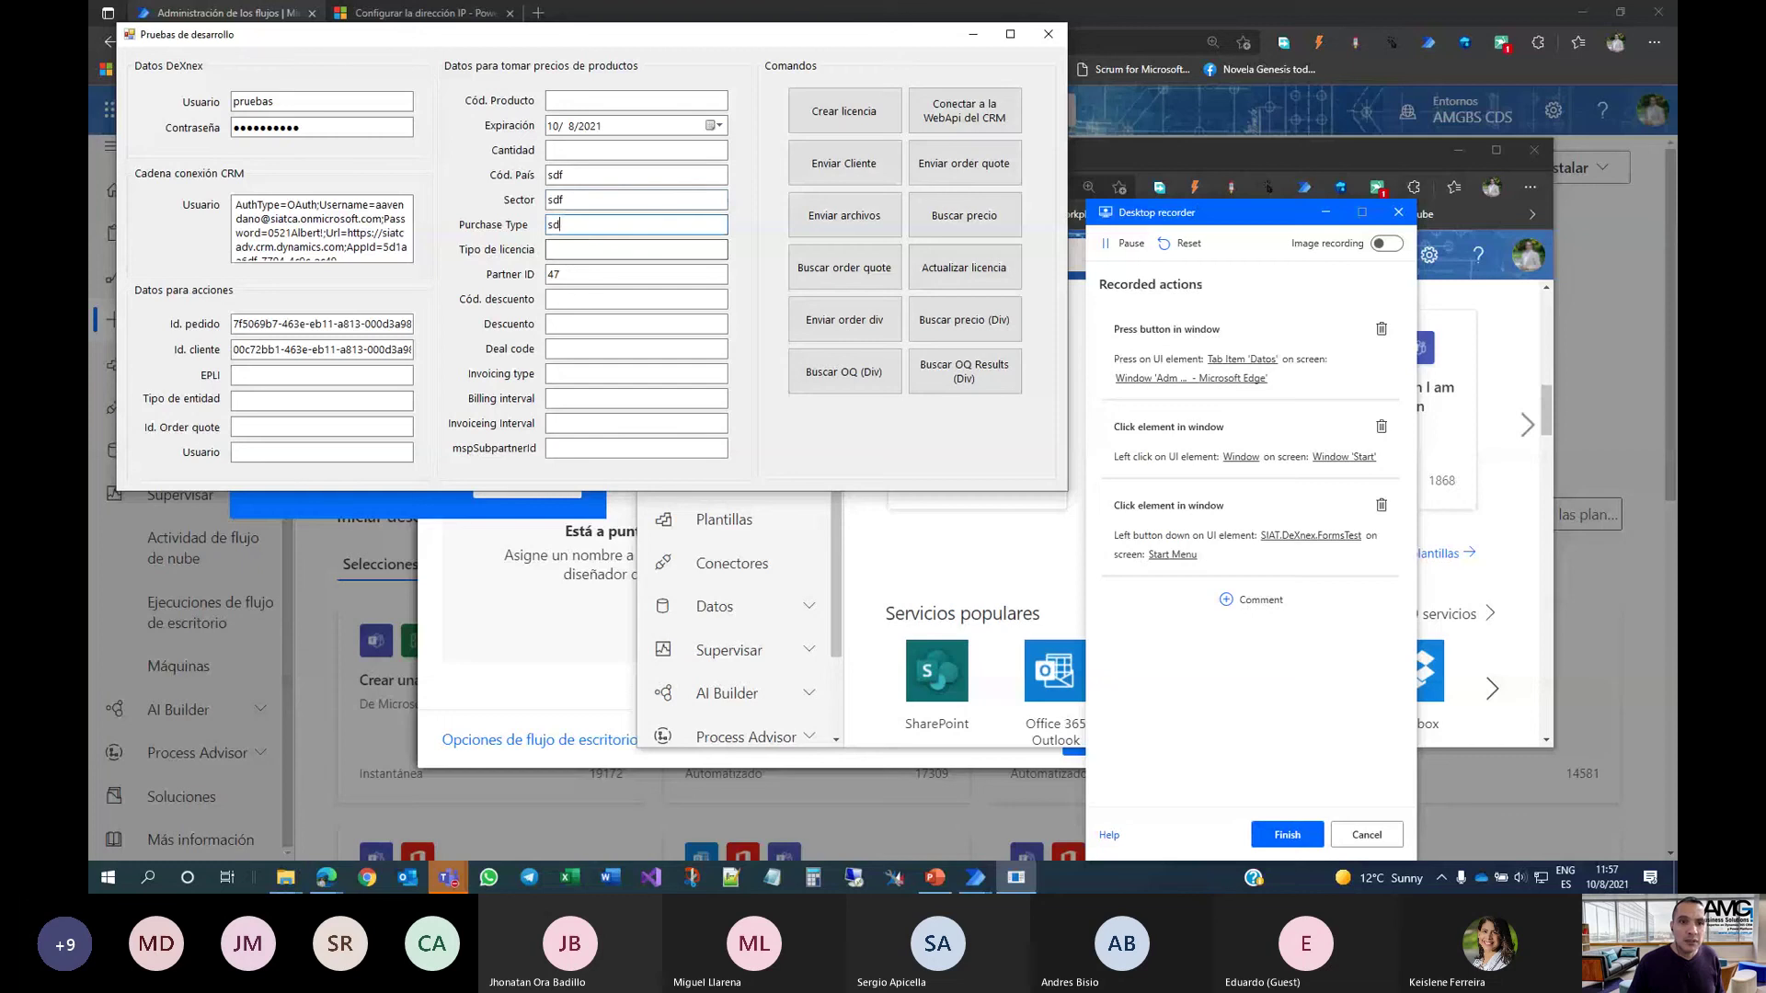
Enter fd as the Cód. descuento and finish the desktop recording
{"action": "left_click", "coordinate": [606, 302]}
{"action": "type", "text": "fd"}
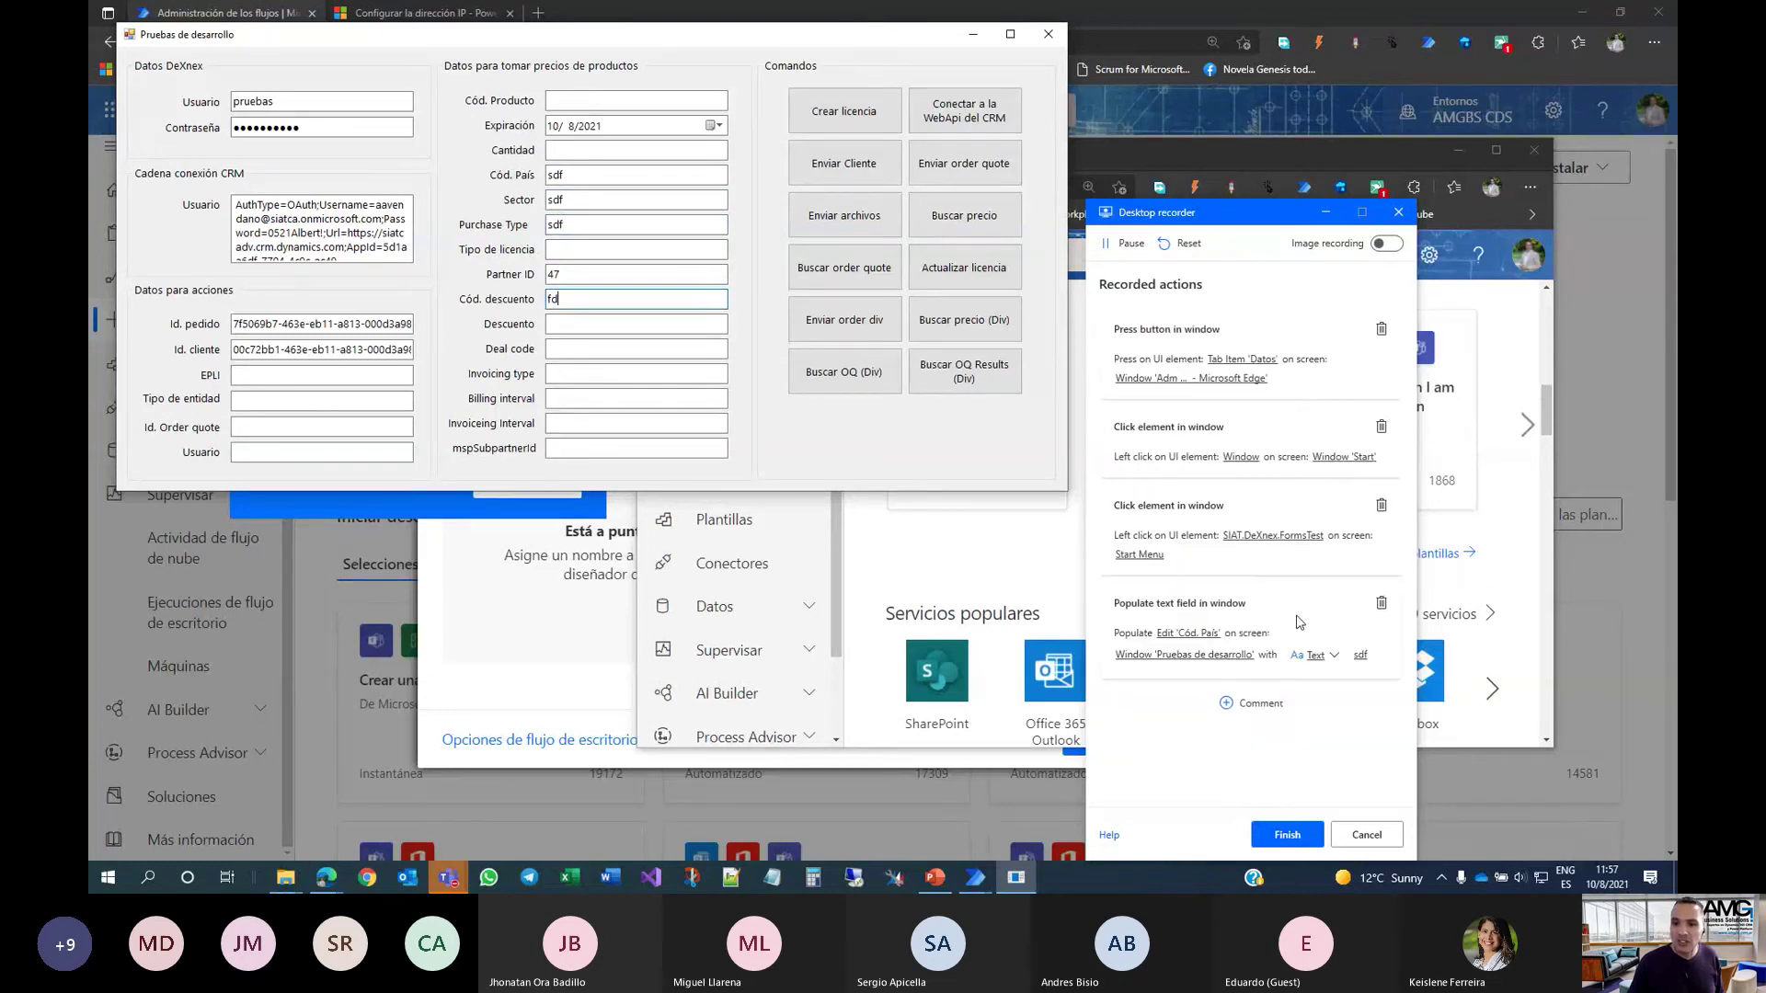
{"action": "left_click", "coordinate": [1297, 834]}
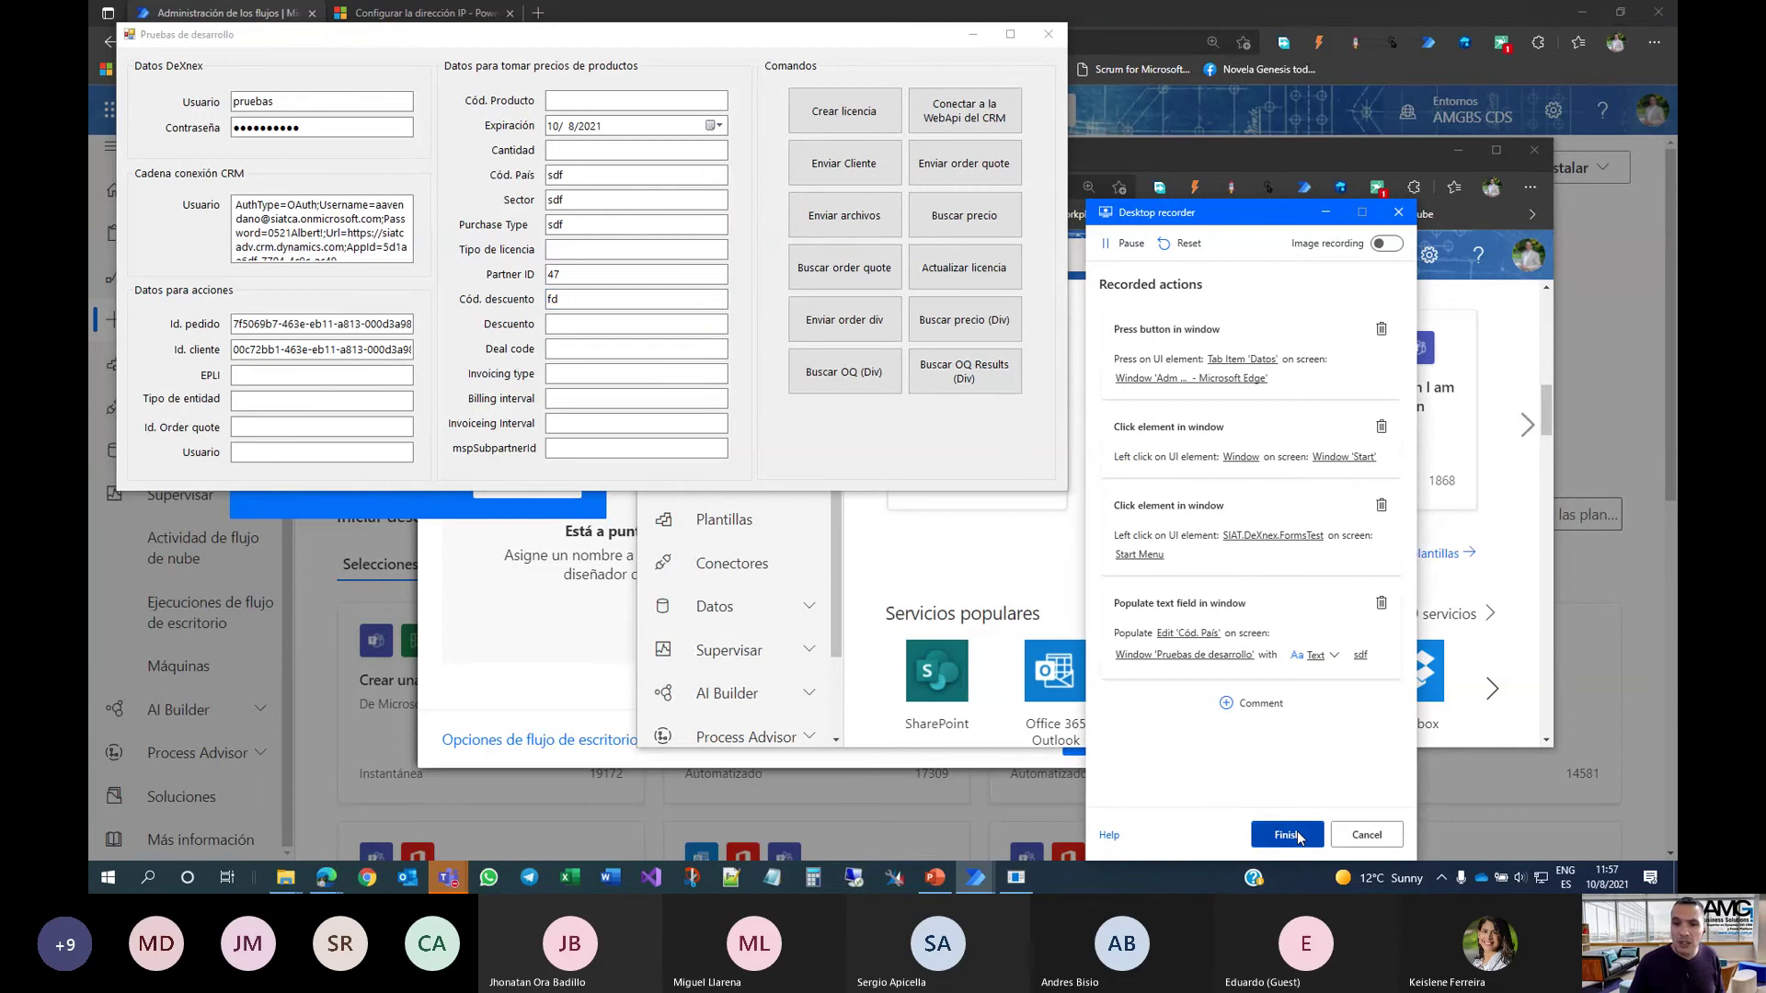
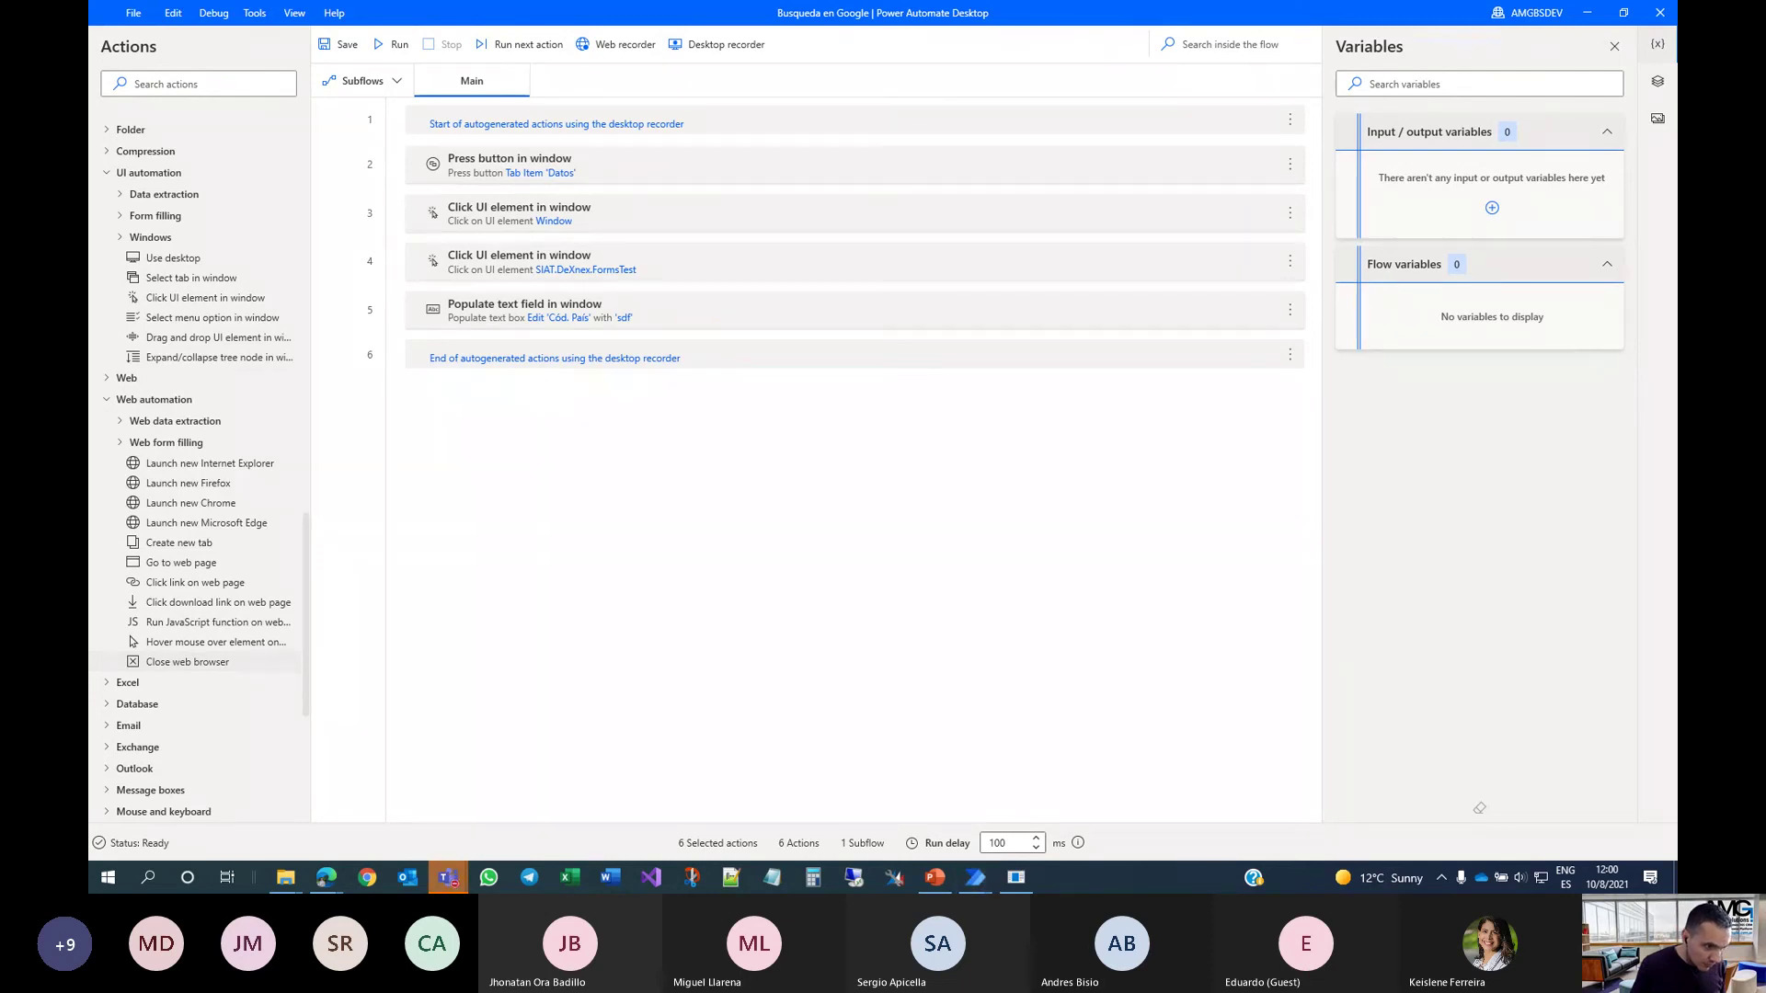
Browse the available flow actions and look at those in the Database group
{"action": "mouse_move", "coordinate": [997, 19]}
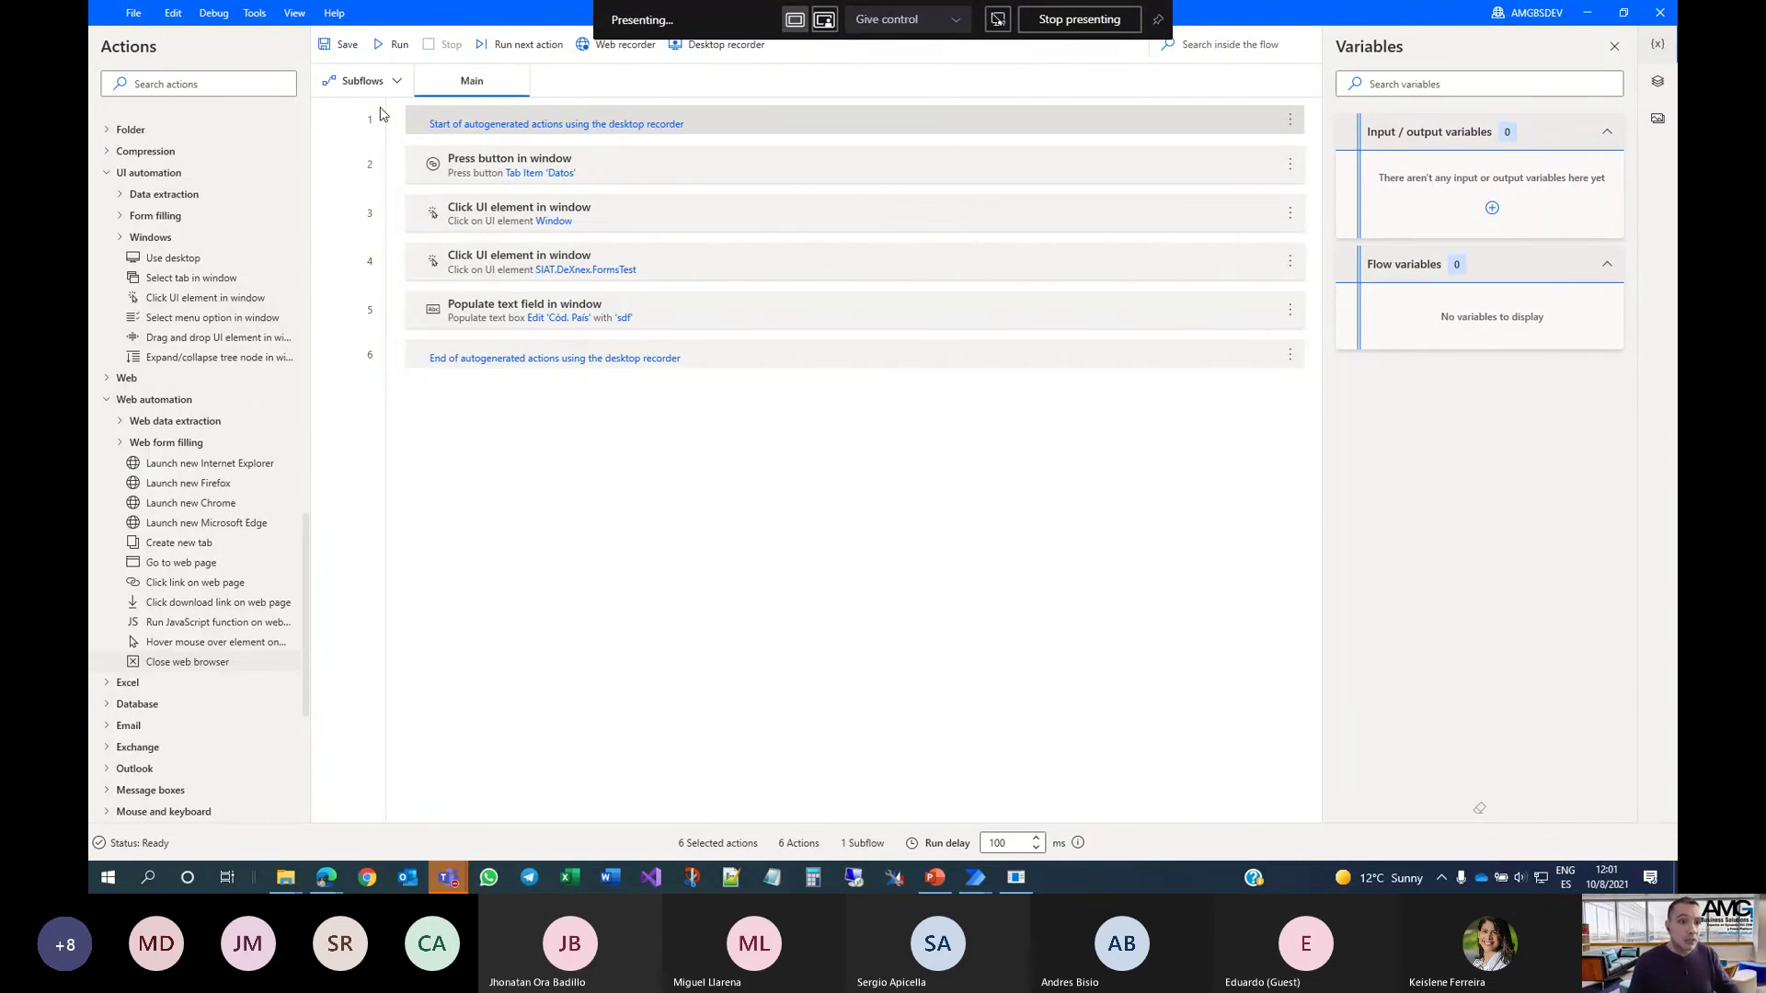
{"action": "scroll", "coordinate": [175, 423], "scroll_direction": "down", "scroll_amount": 4}
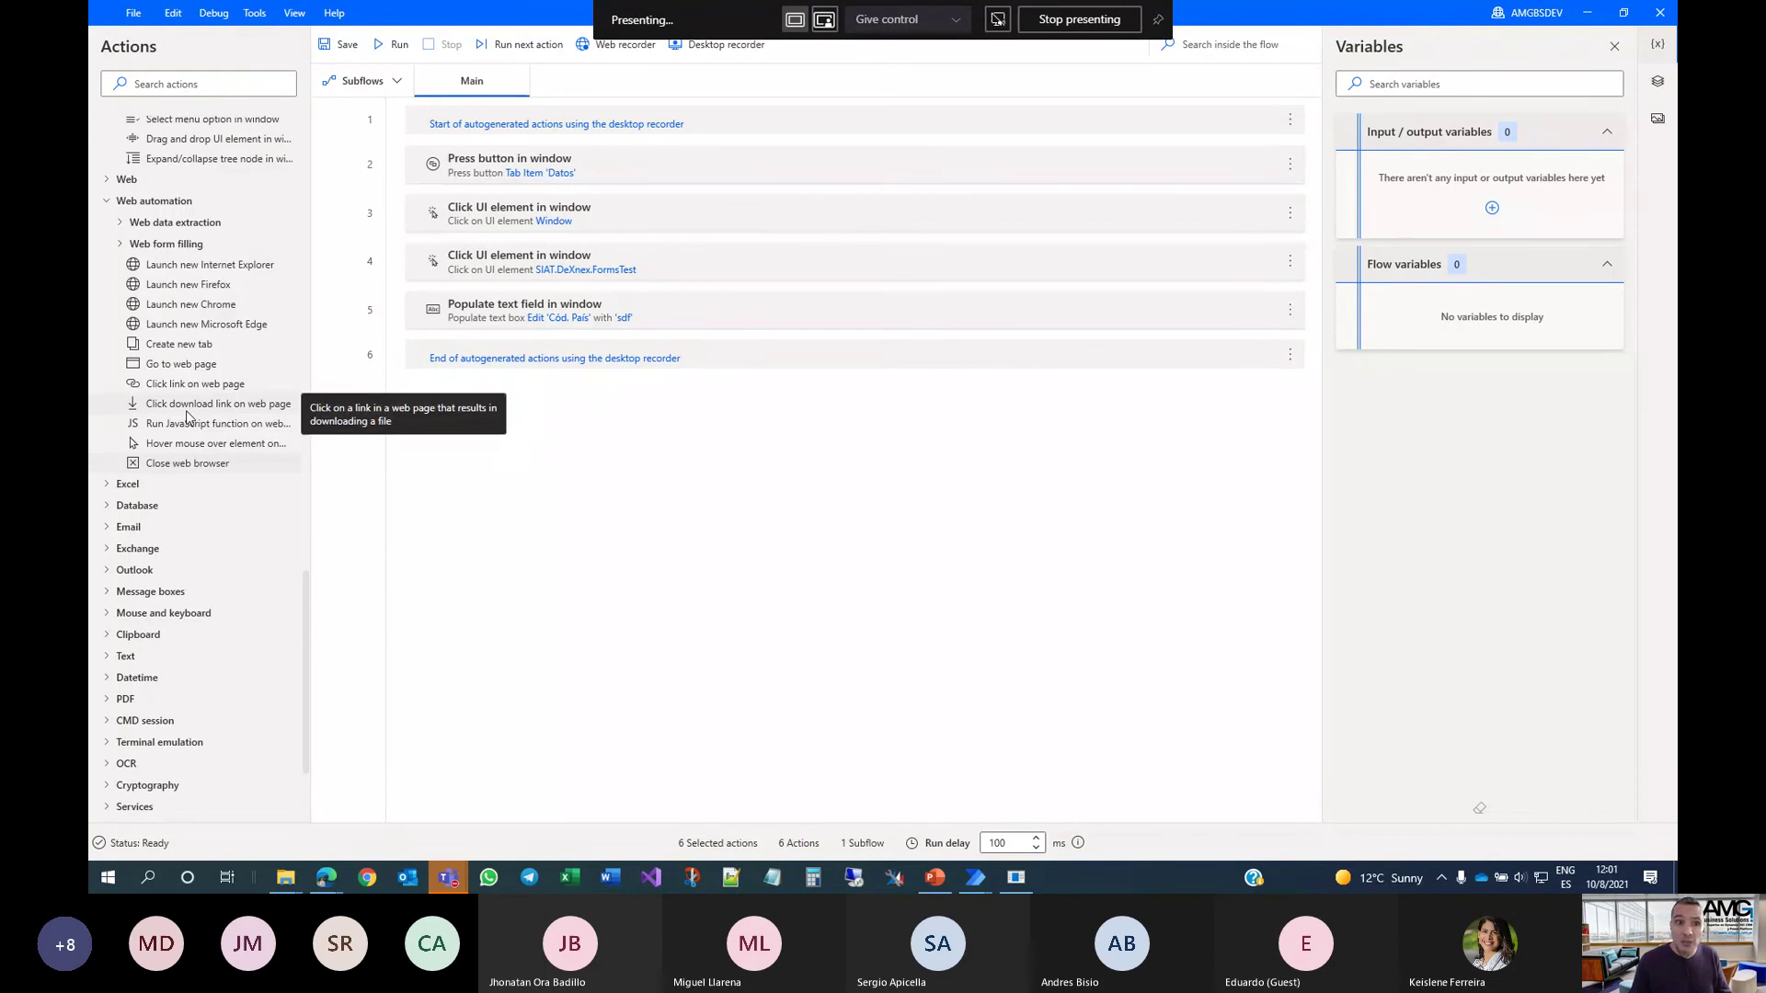
{"action": "scroll", "coordinate": [185, 422], "scroll_direction": "down", "scroll_amount": 2}
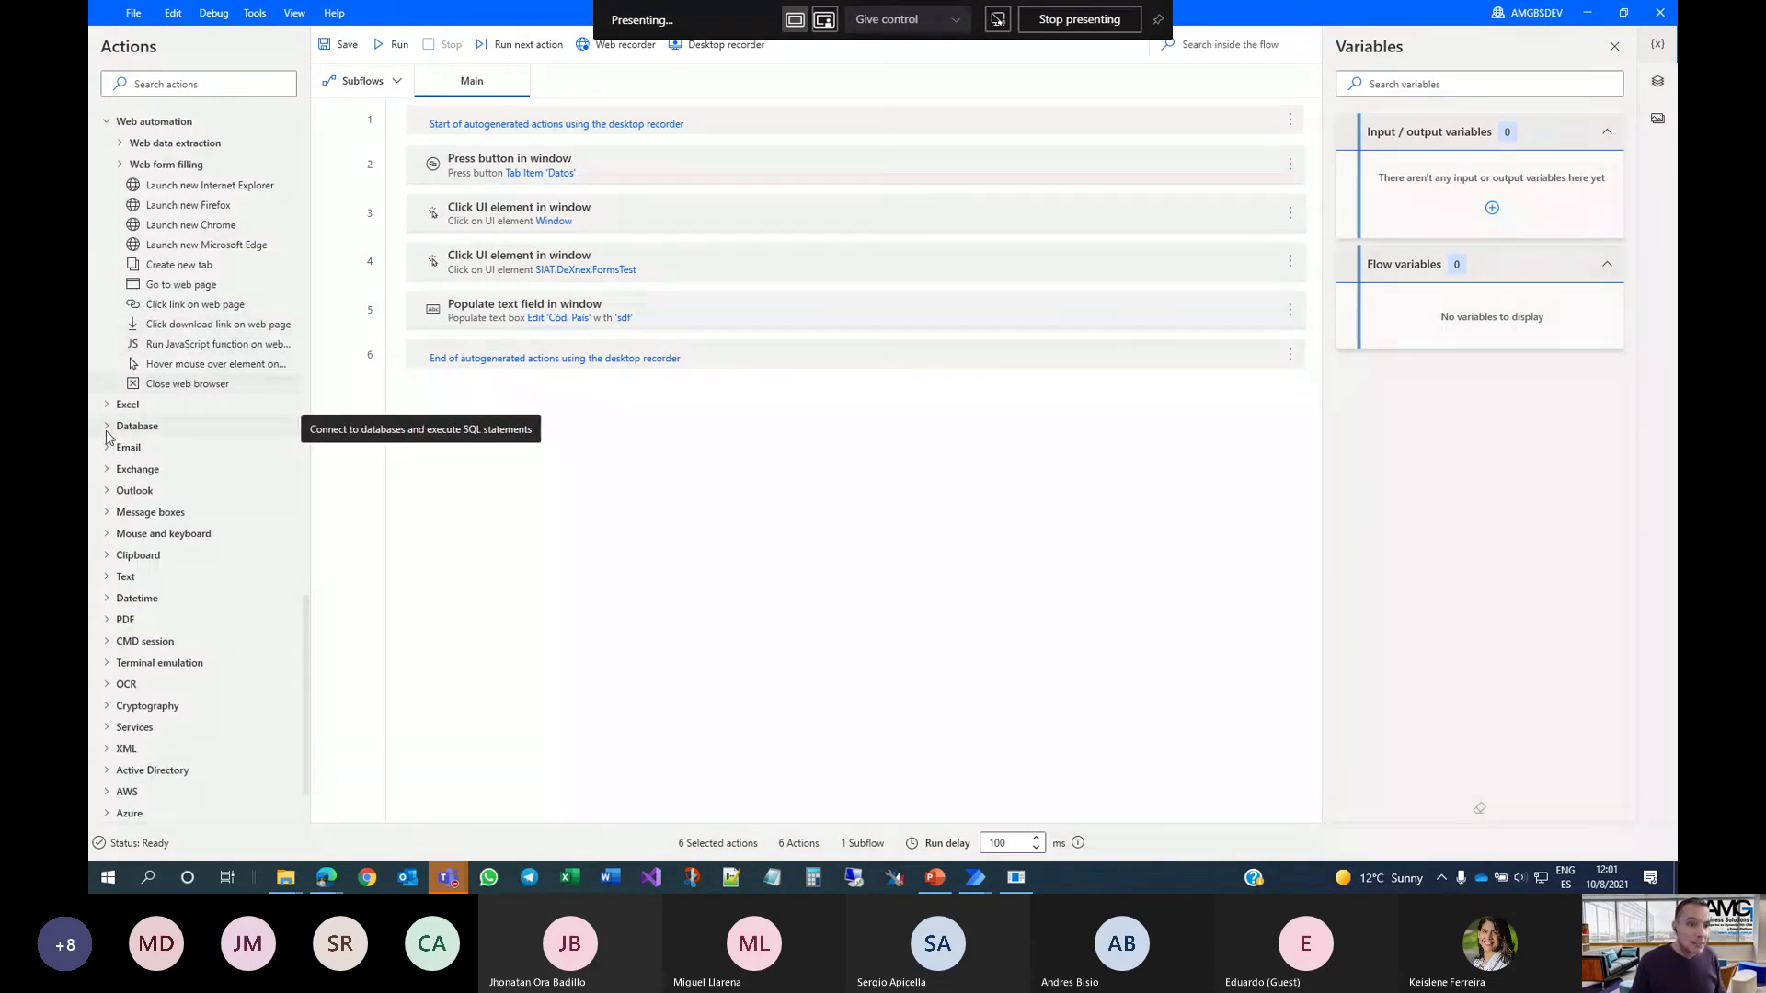
{"action": "left_click", "coordinate": [108, 428]}
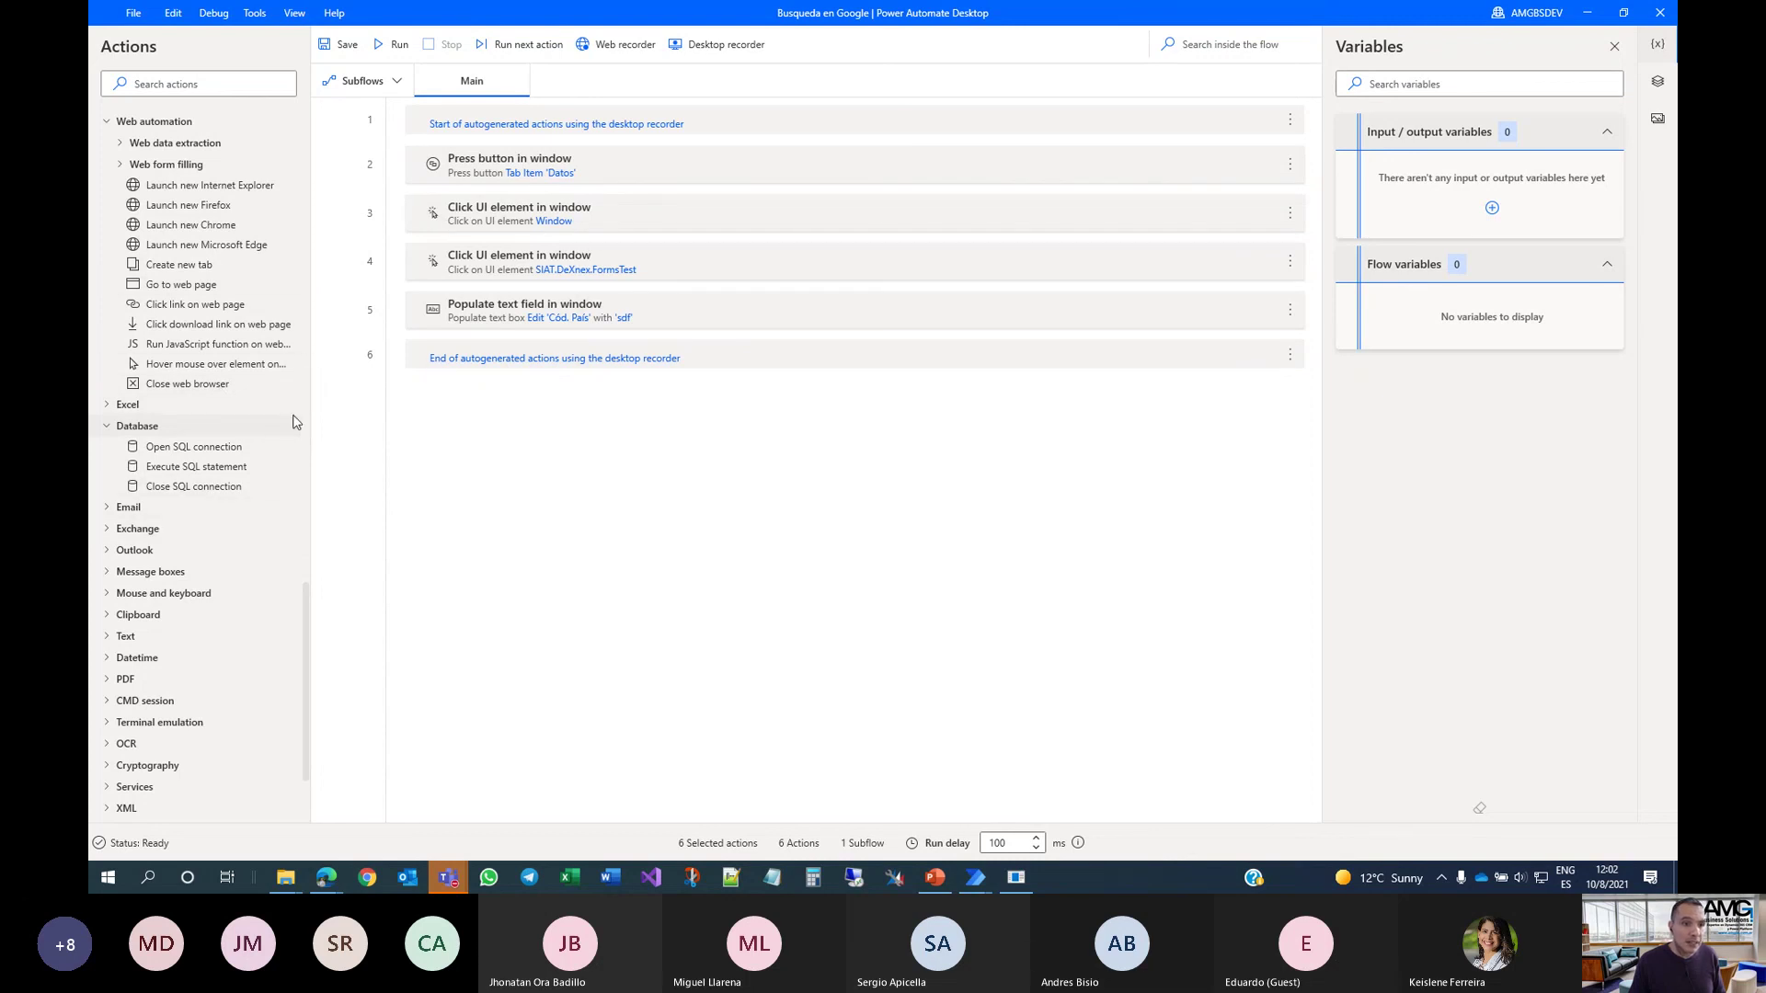
Add a Close window action after the recorded actions, with its window found by window UI element
{"action": "scroll", "coordinate": [271, 416], "scroll_direction": "up", "scroll_amount": 5}
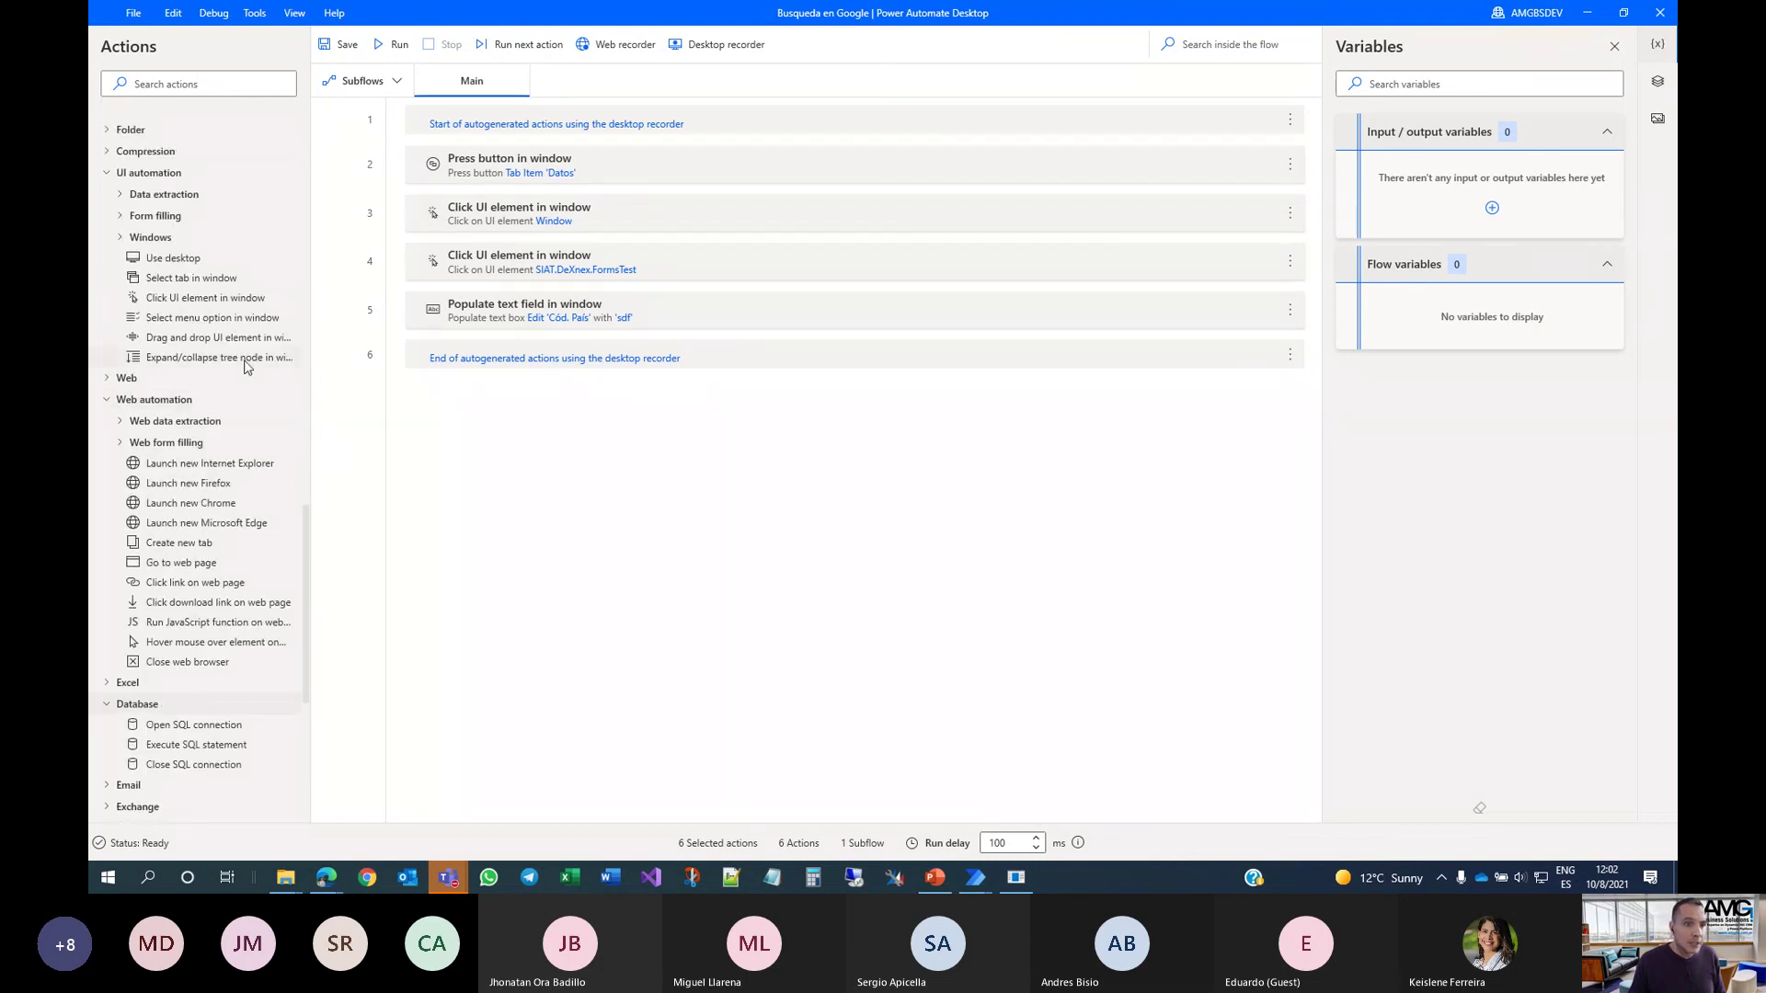
{"action": "scroll", "coordinate": [237, 365], "scroll_direction": "up", "scroll_amount": 1}
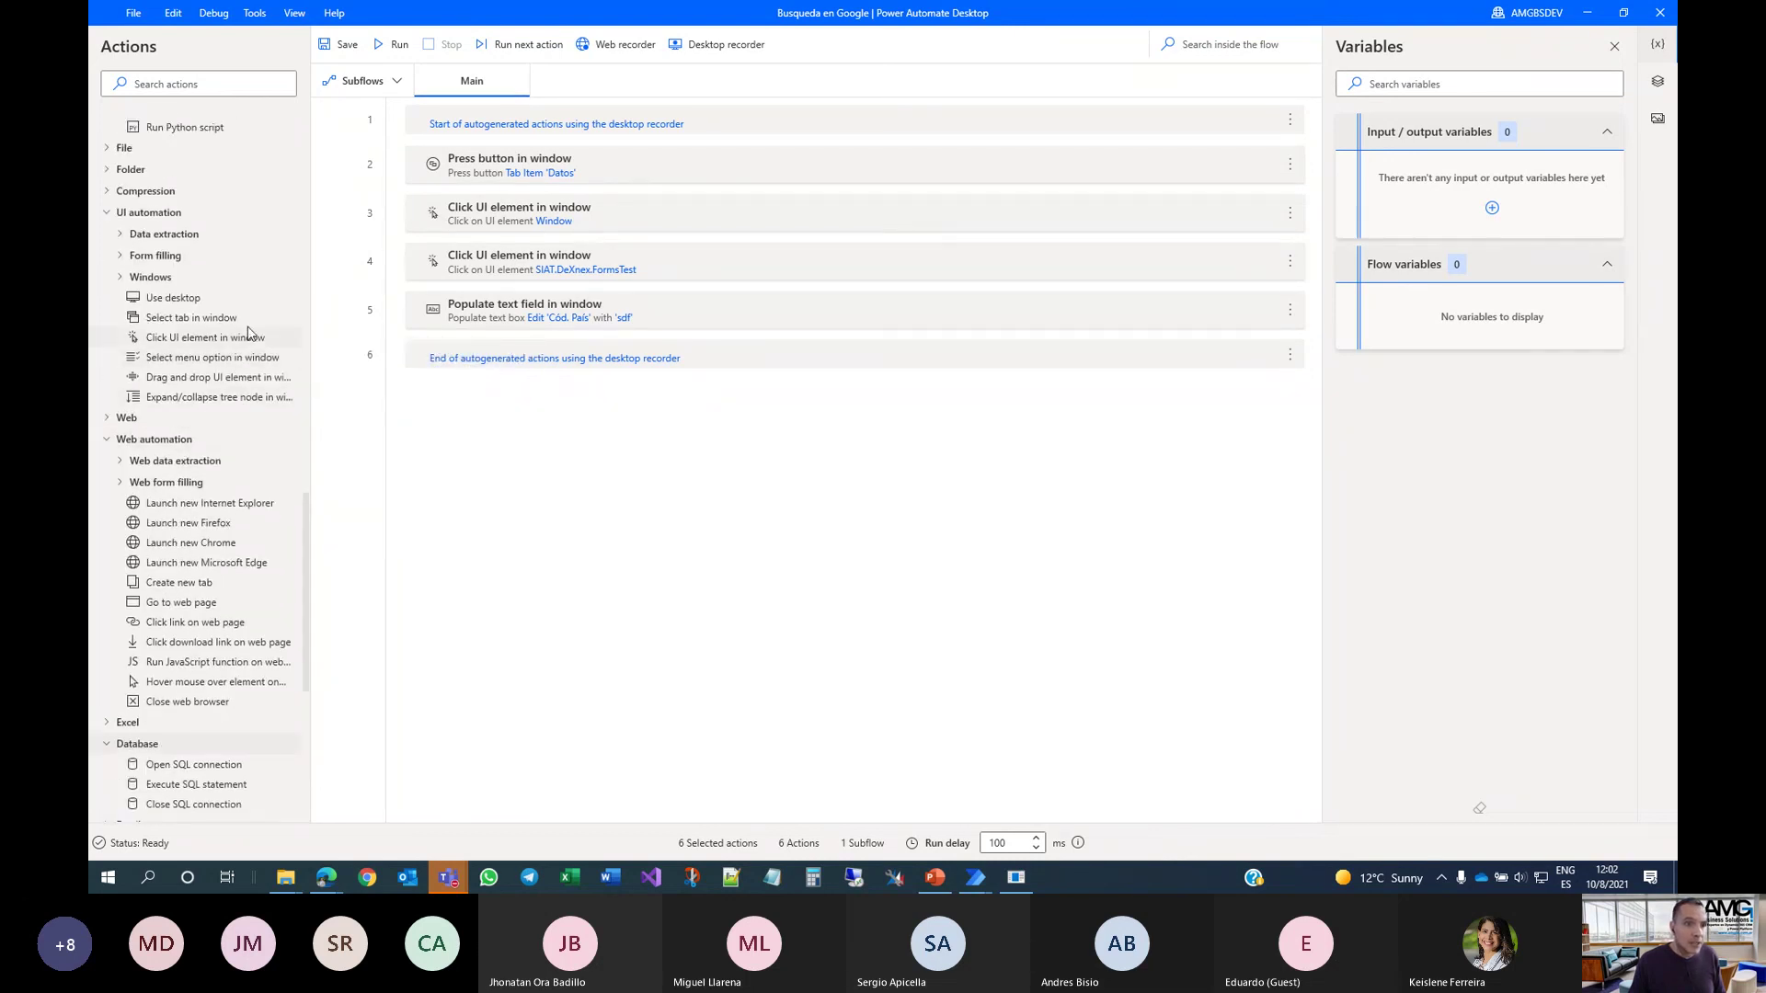
{"action": "left_click", "coordinate": [123, 279]}
{"action": "left_click_drag", "start_coordinate": [195, 418], "coordinate": [527, 383]}
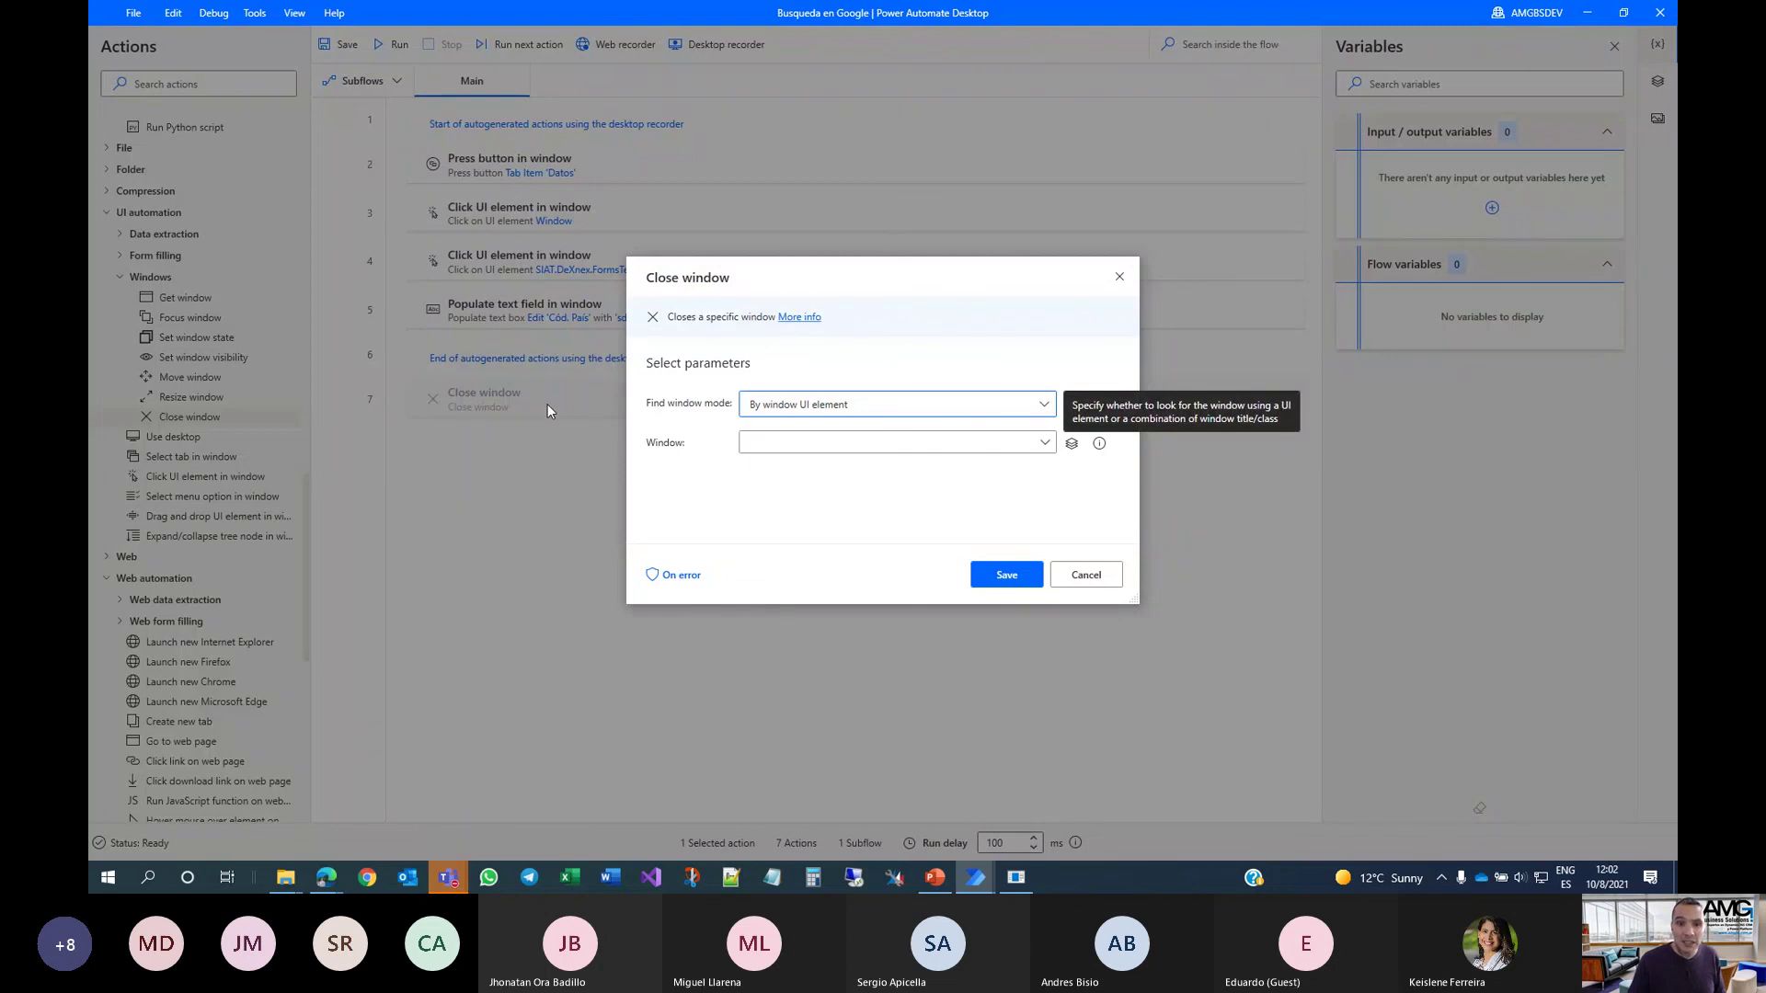
{"action": "left_click", "coordinate": [1044, 405]}
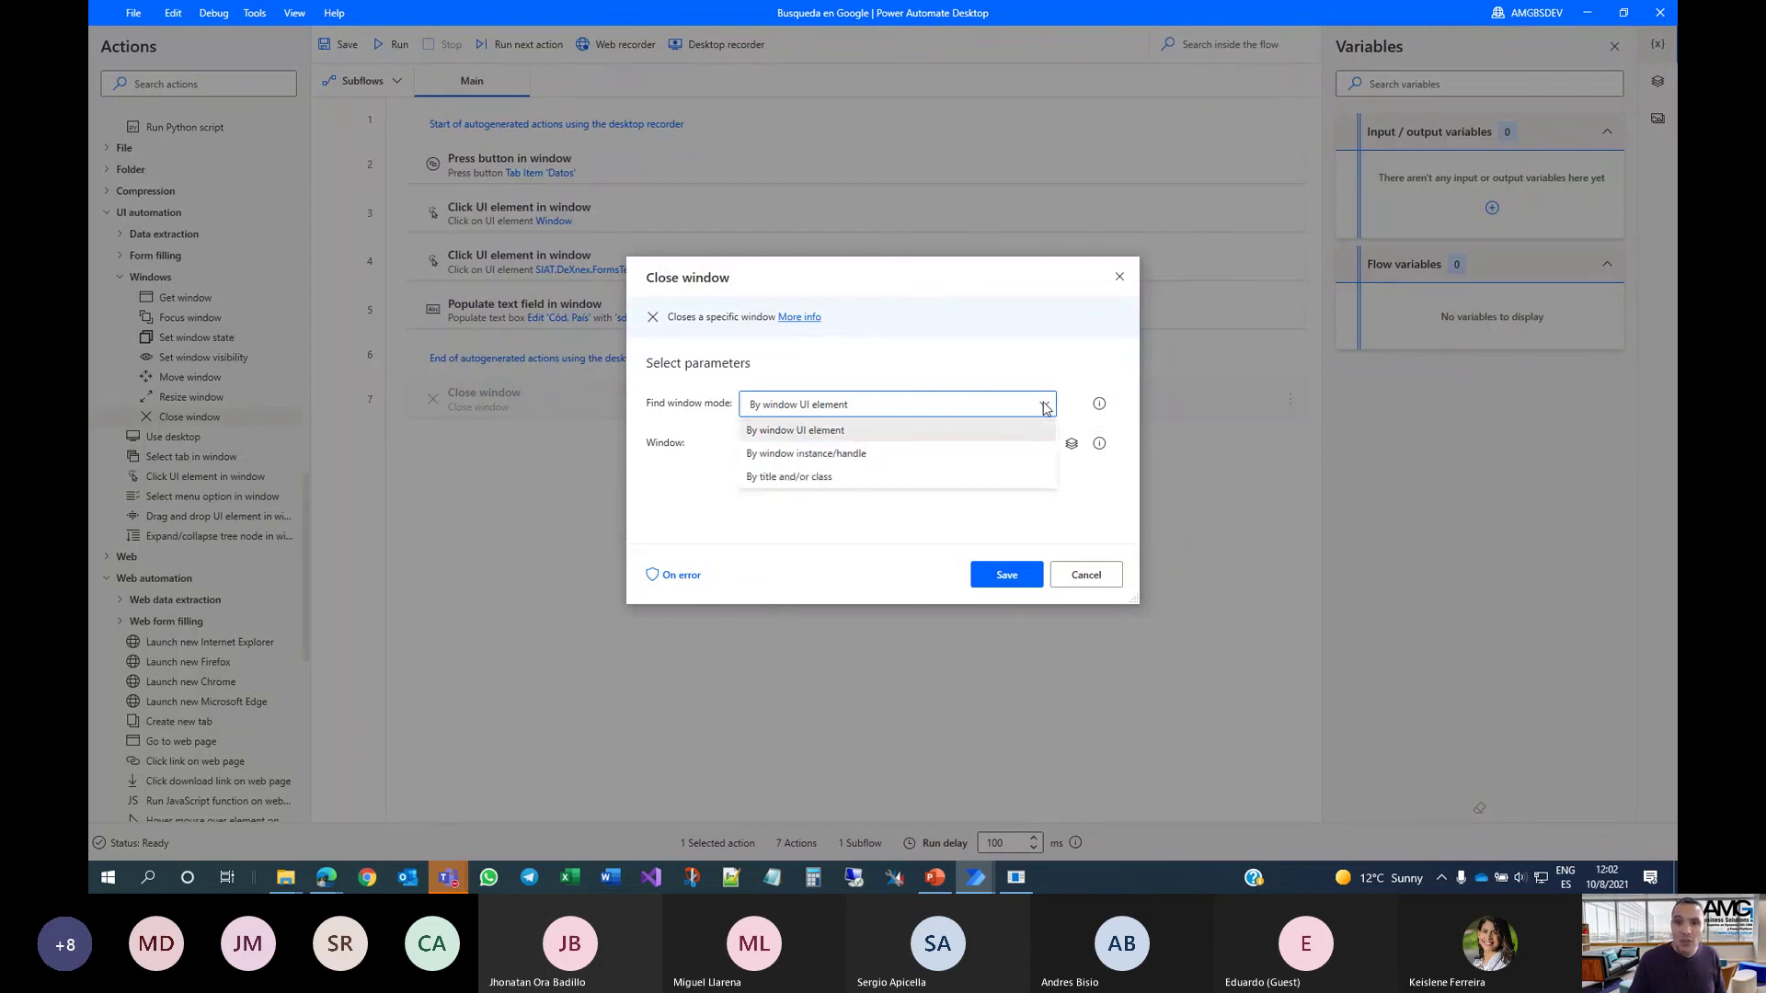
{"action": "left_click", "coordinate": [1044, 405]}
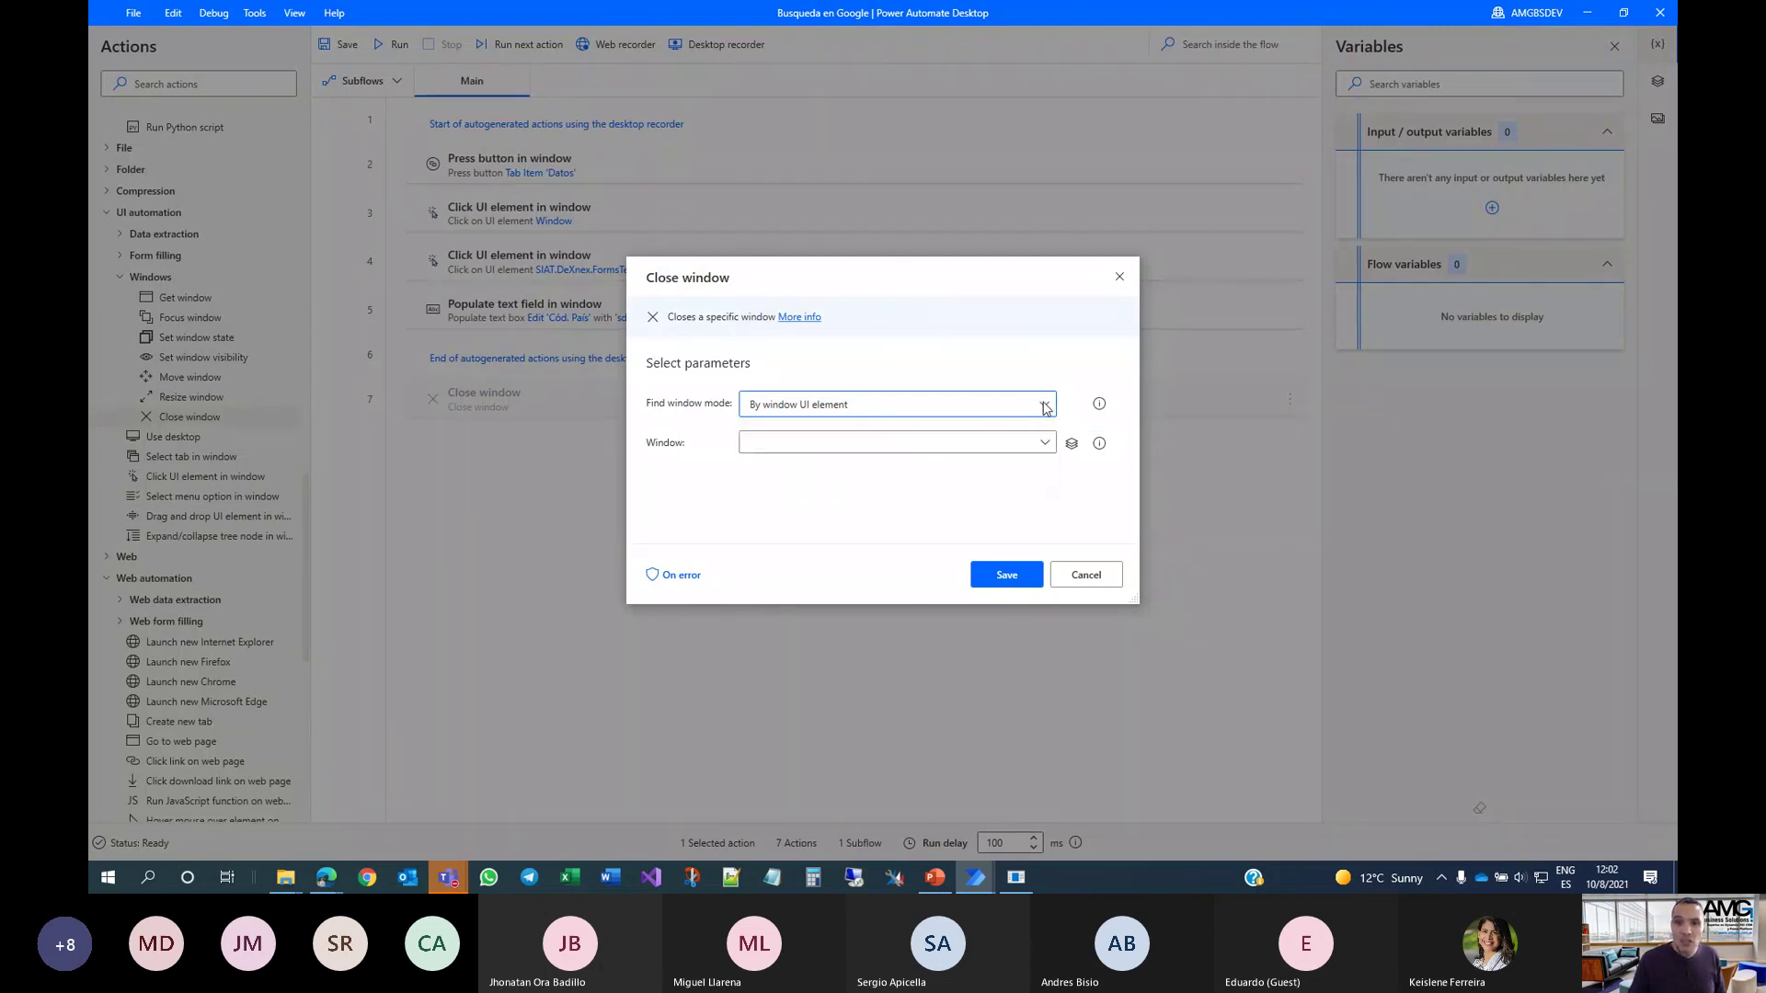
Set the Close window action's target to the SIAT.DeXnex.FormsTest element under Start Menu and save the action
{"action": "left_click", "coordinate": [1070, 445]}
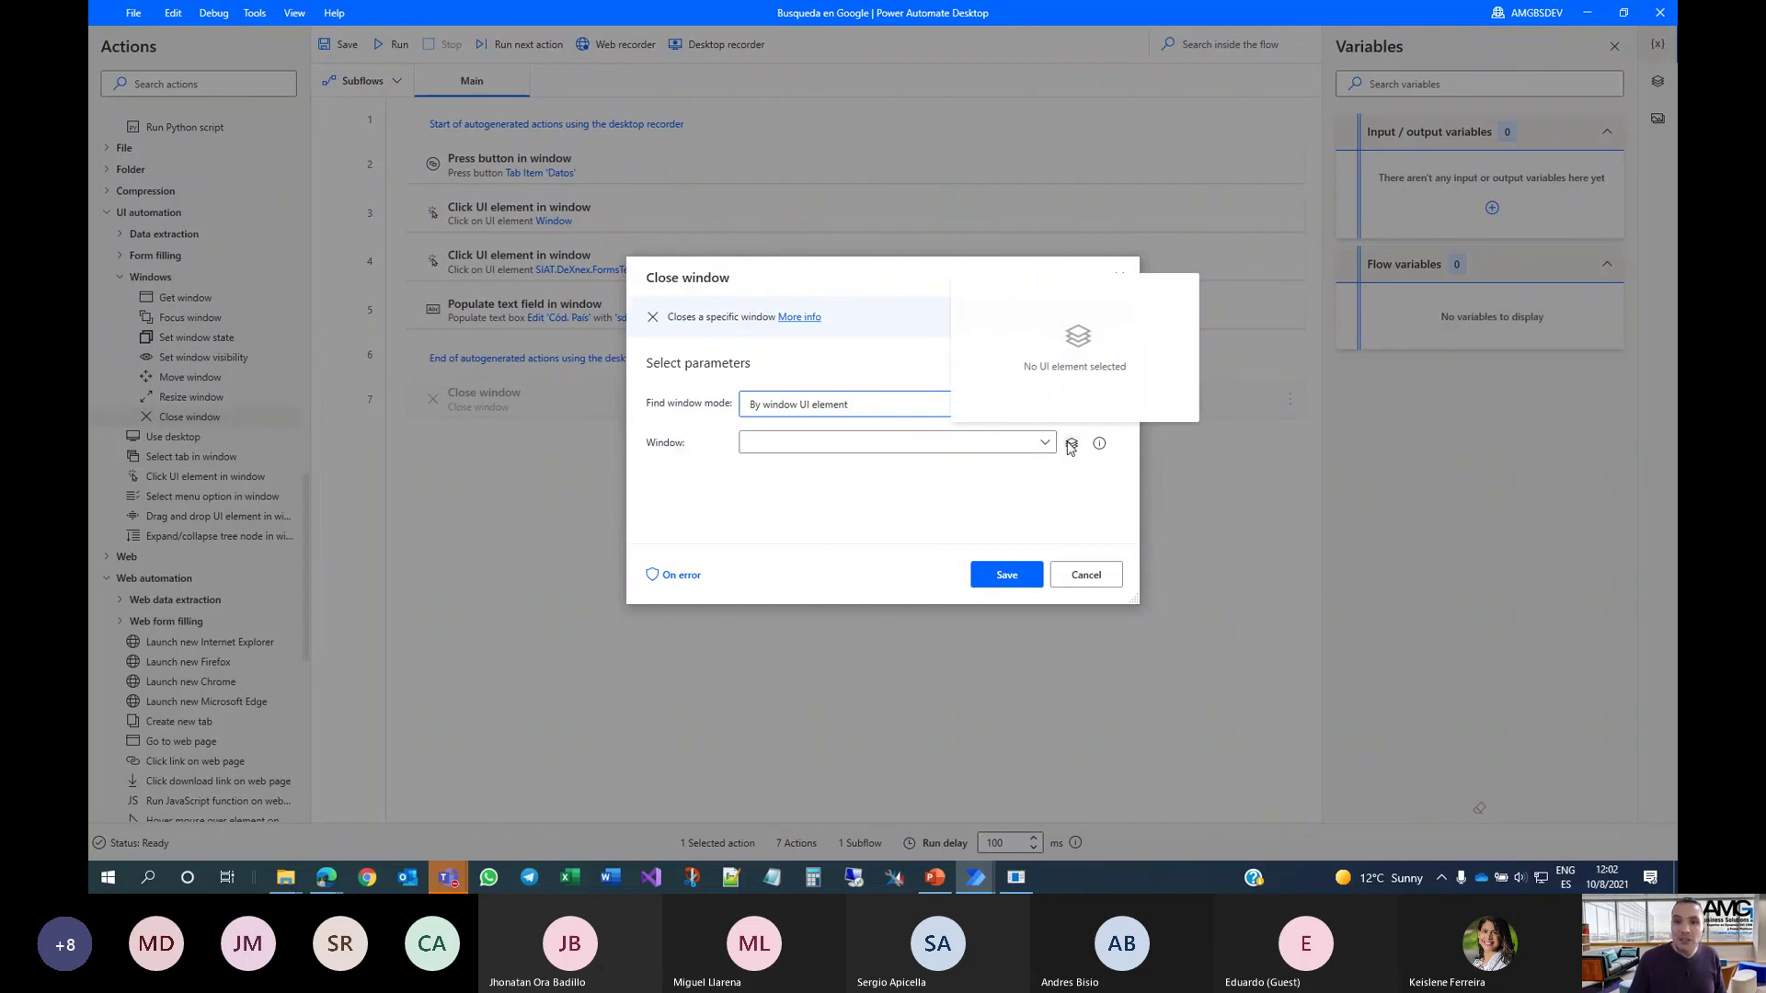
{"action": "left_click", "coordinate": [1071, 445]}
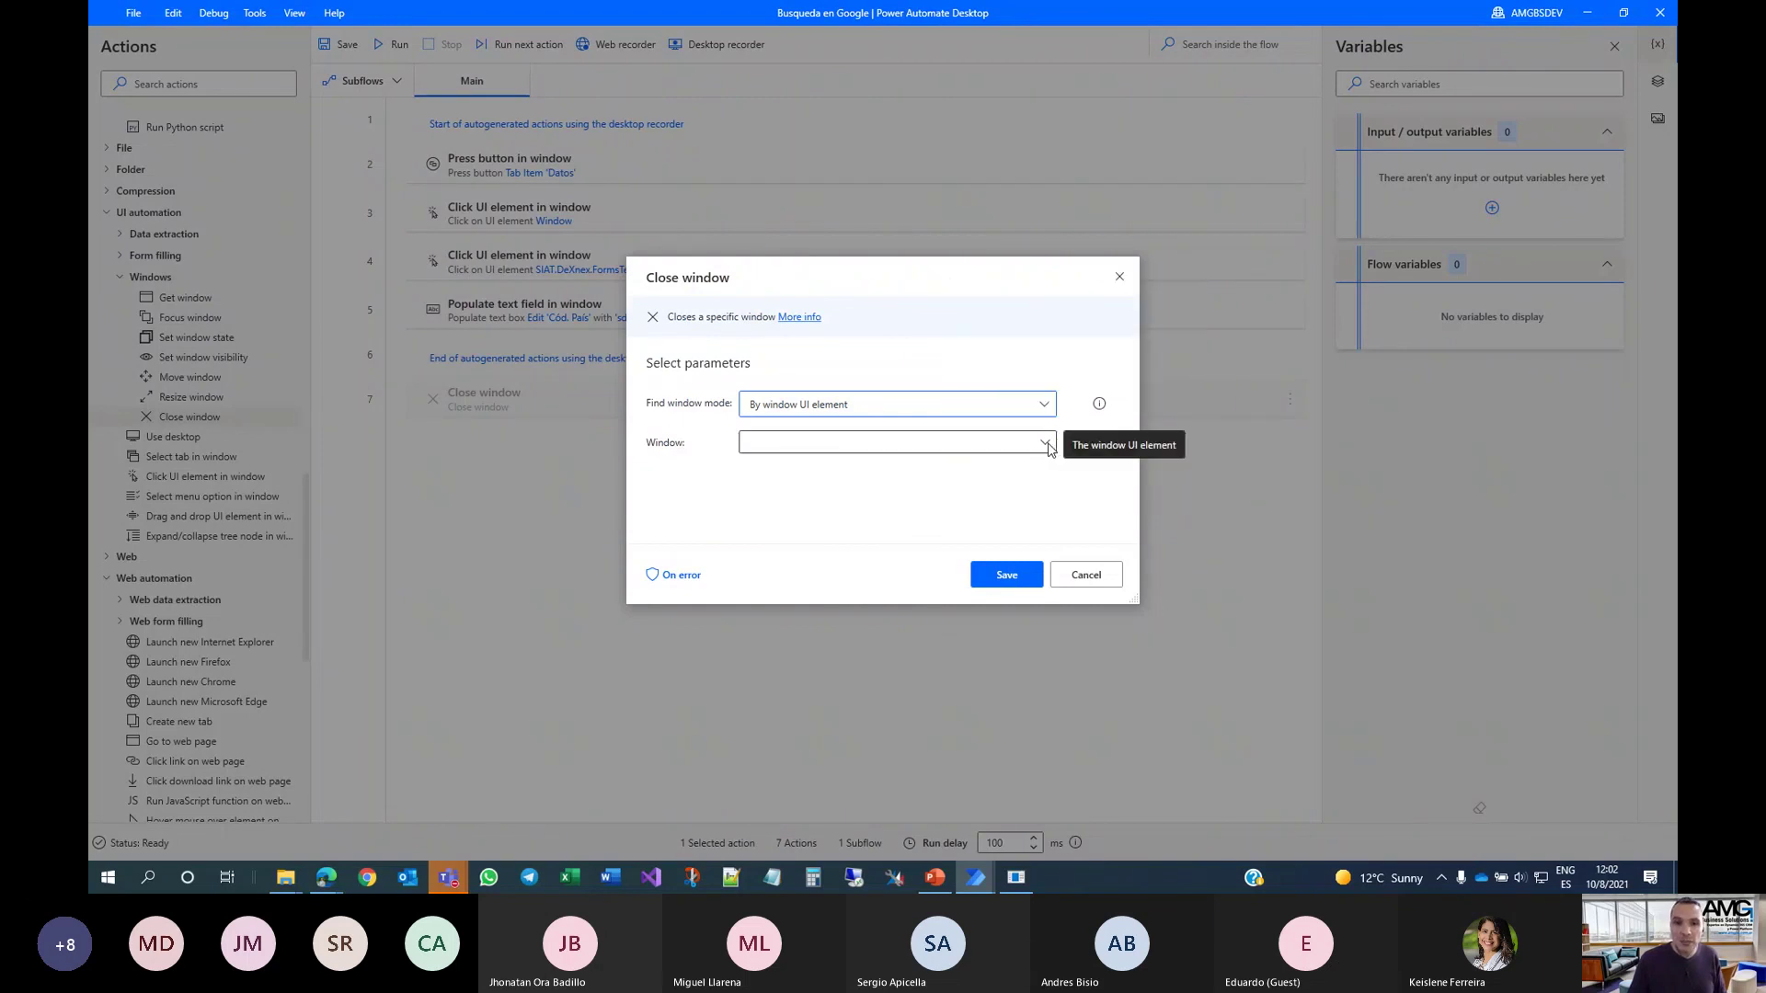
{"action": "left_click", "coordinate": [1046, 444]}
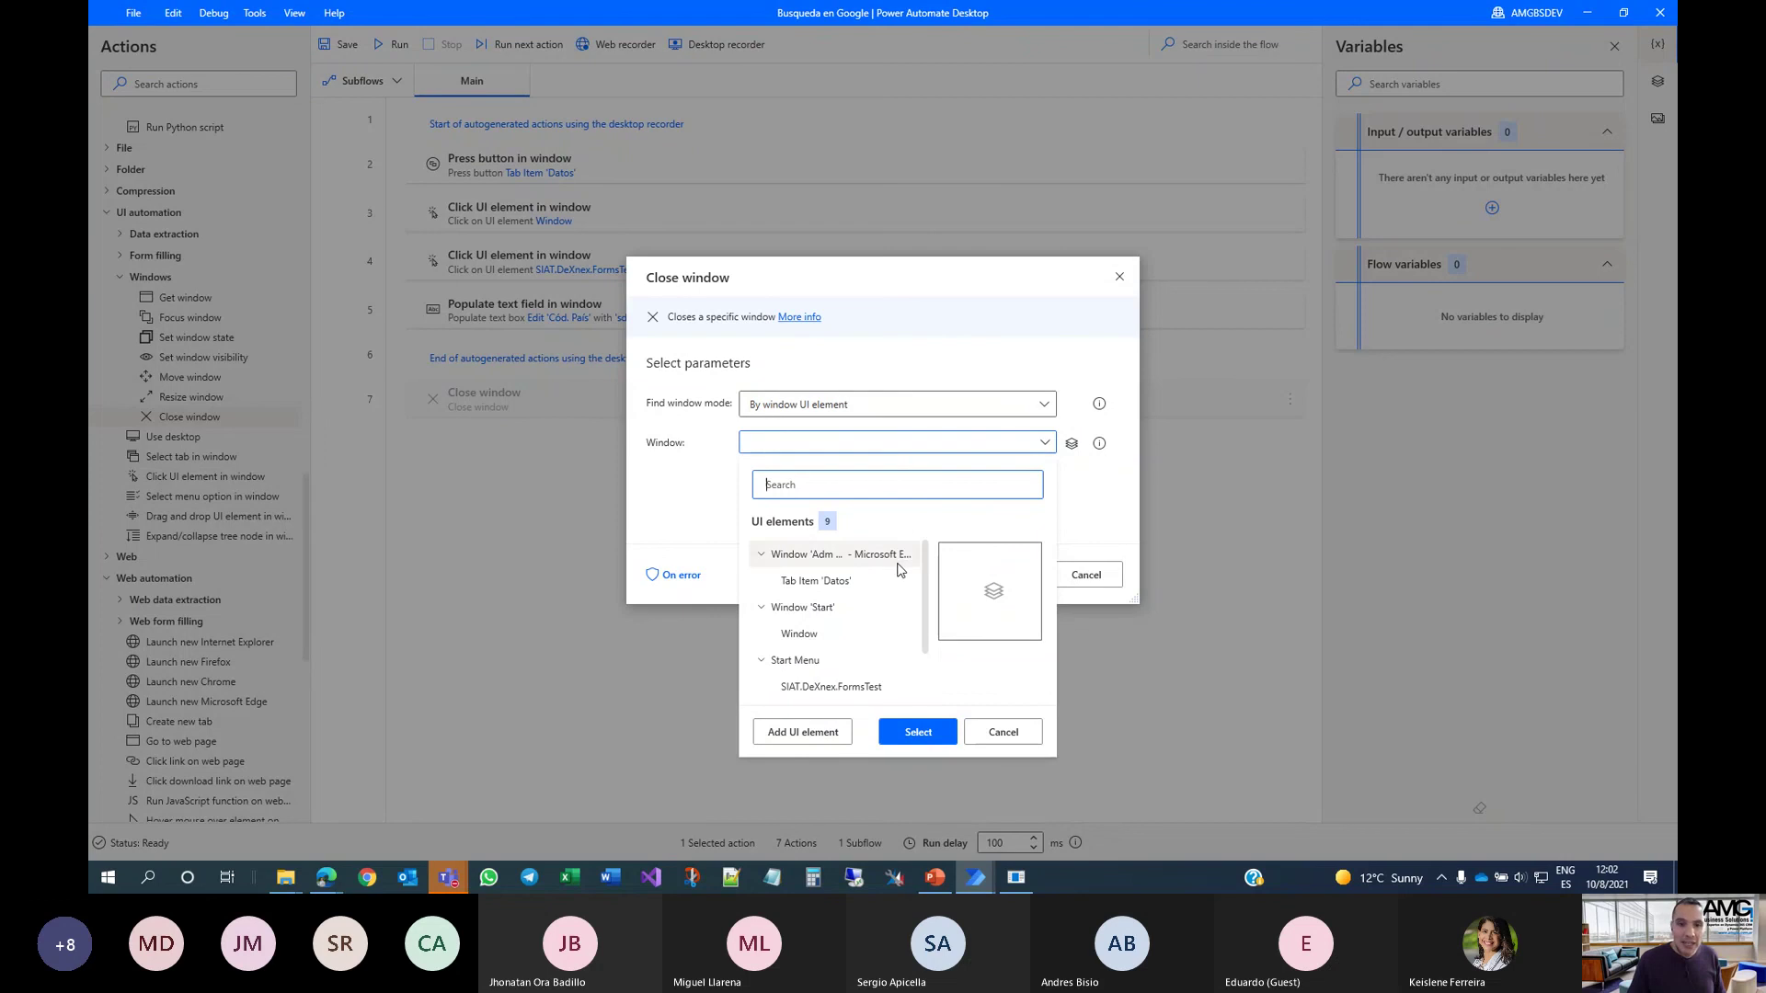
{"action": "left_click_drag", "start_coordinate": [926, 577], "coordinate": [926, 641]}
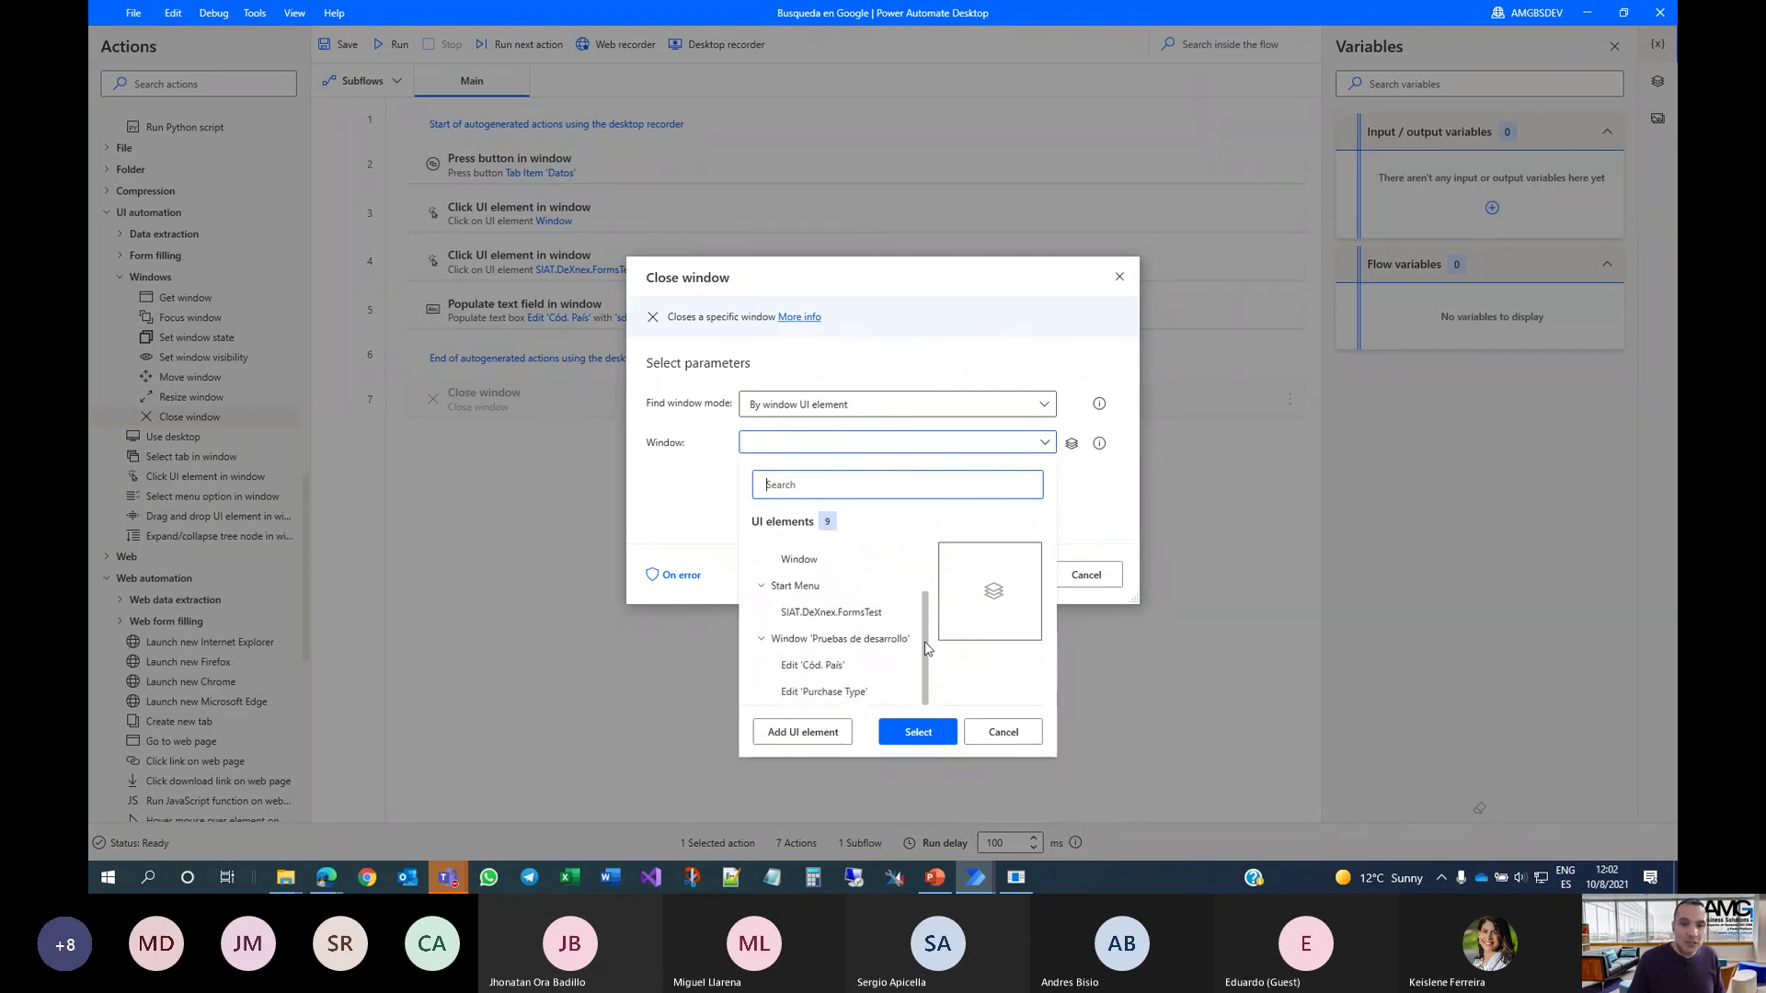
{"action": "left_click", "coordinate": [798, 589]}
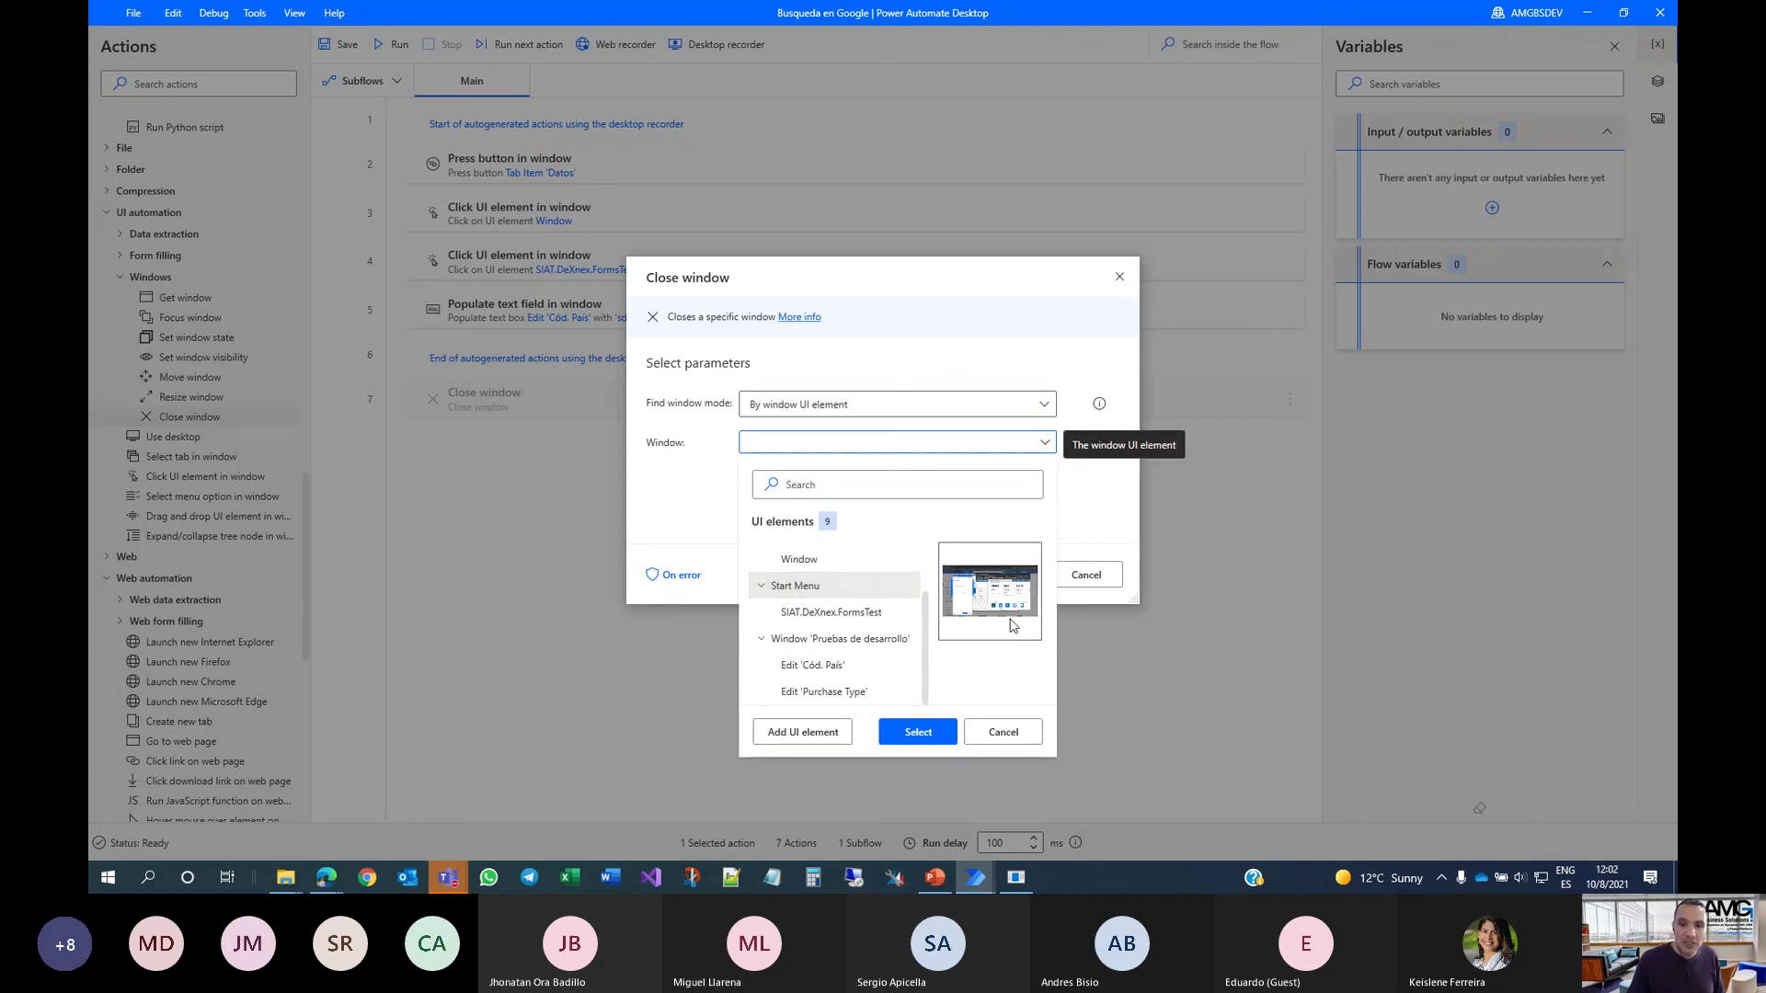
{"action": "left_click", "coordinate": [864, 619]}
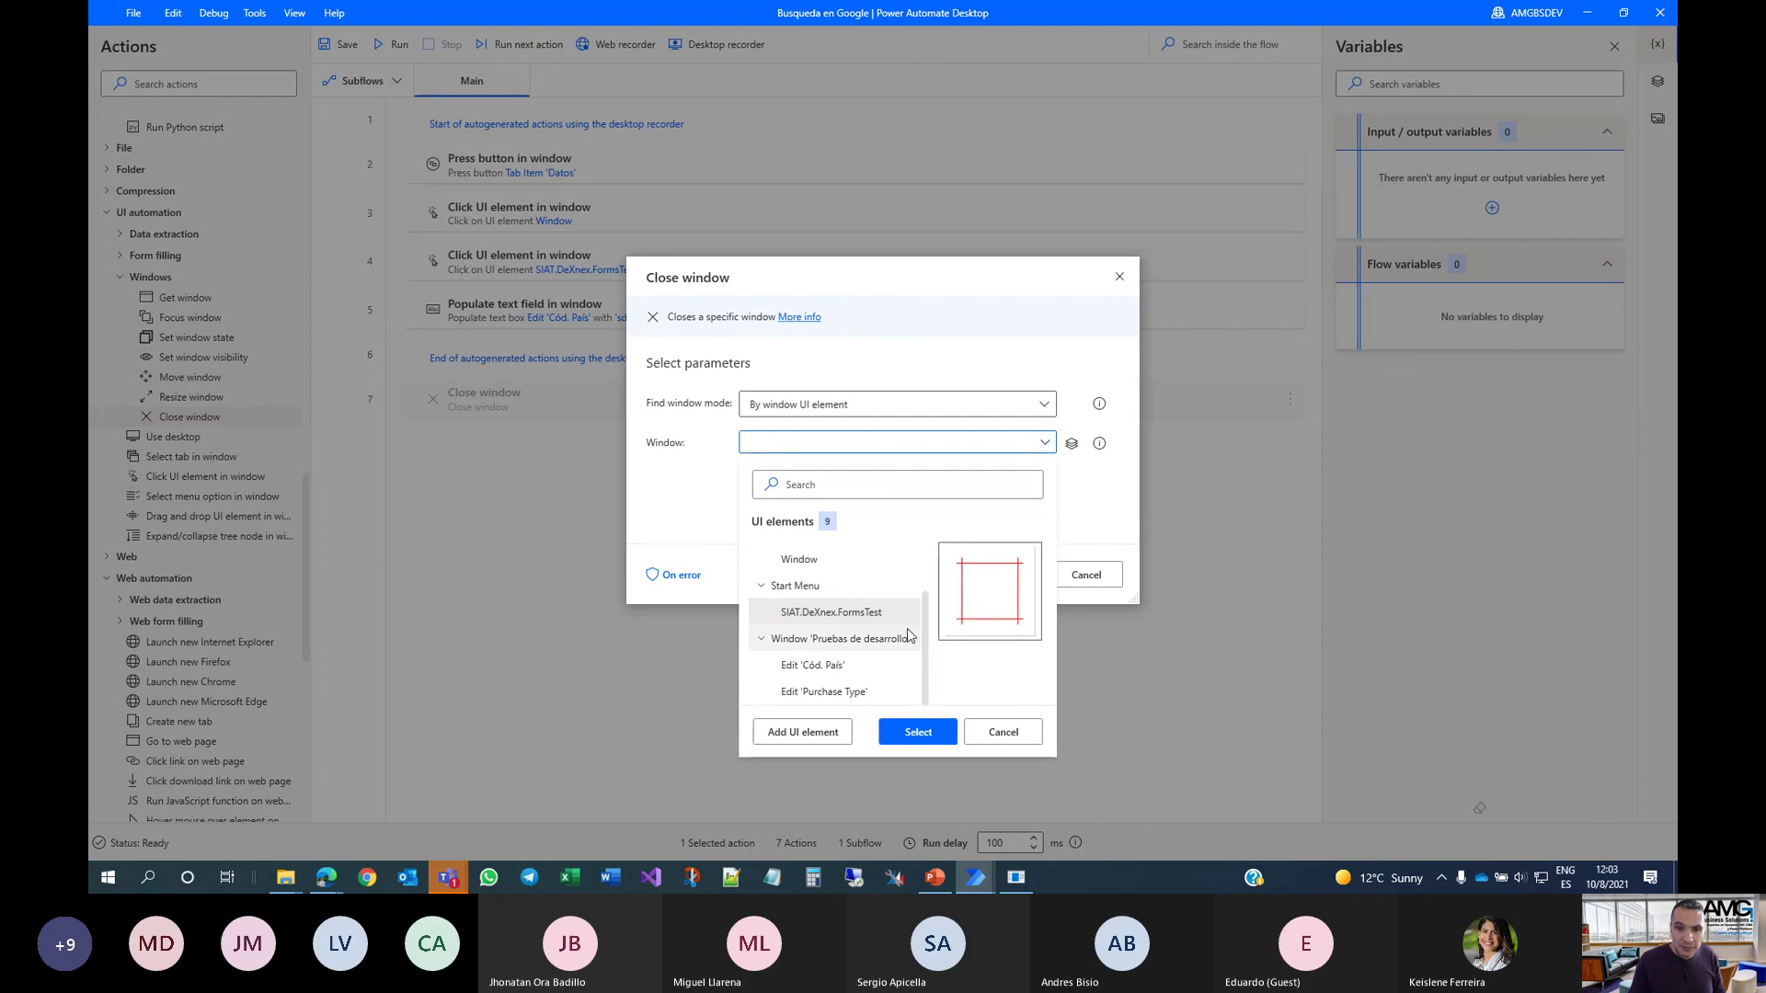
{"action": "scroll", "coordinate": [926, 641], "scroll_direction": "up", "scroll_amount": 2}
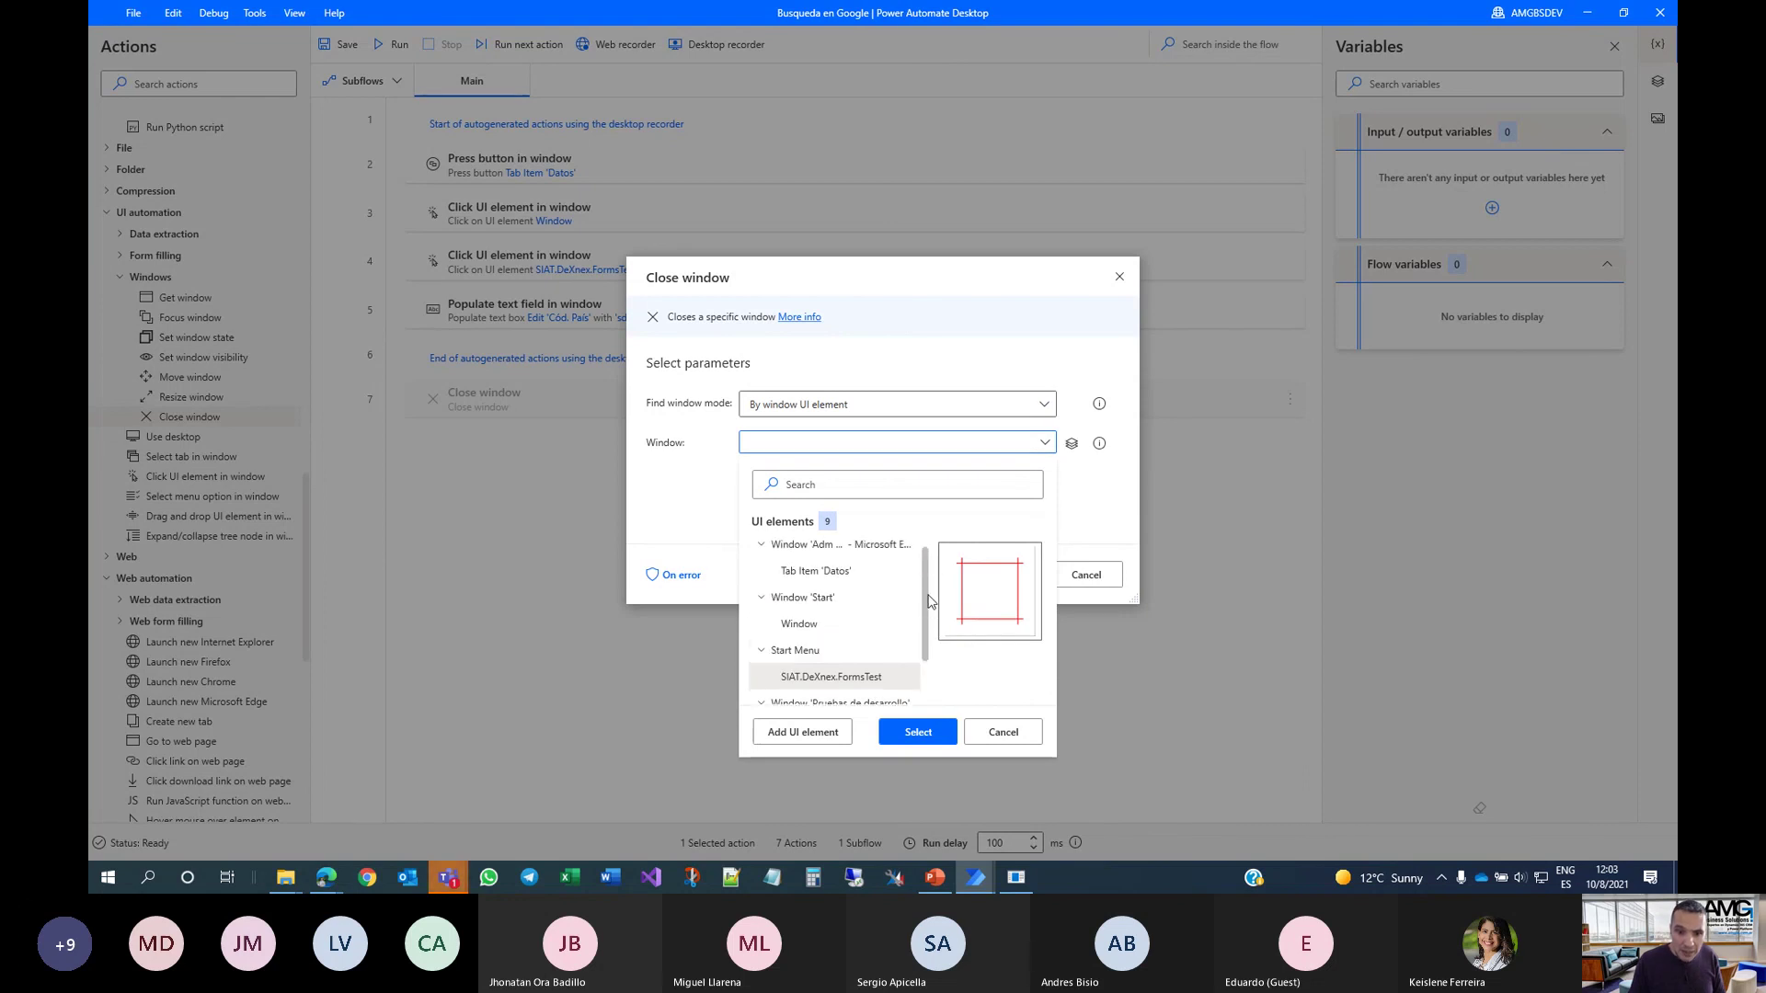
{"action": "left_click", "coordinate": [812, 635]}
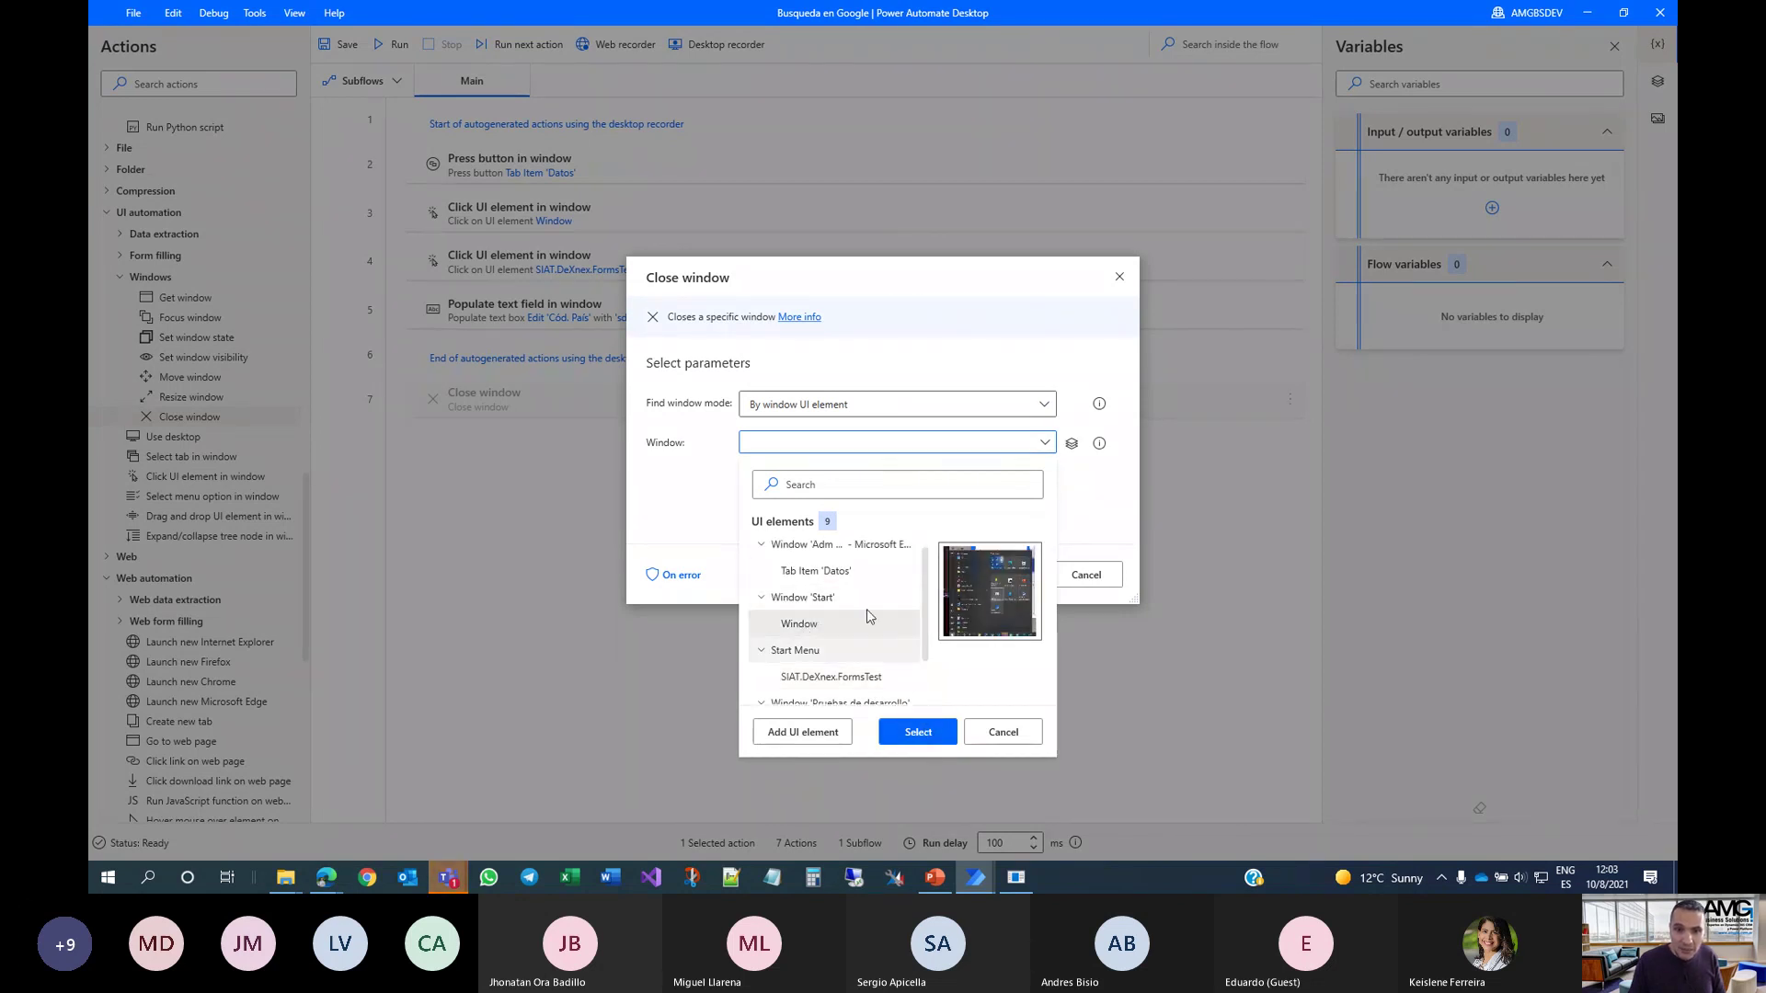
{"action": "scroll", "coordinate": [819, 622], "scroll_direction": "down", "scroll_amount": 1}
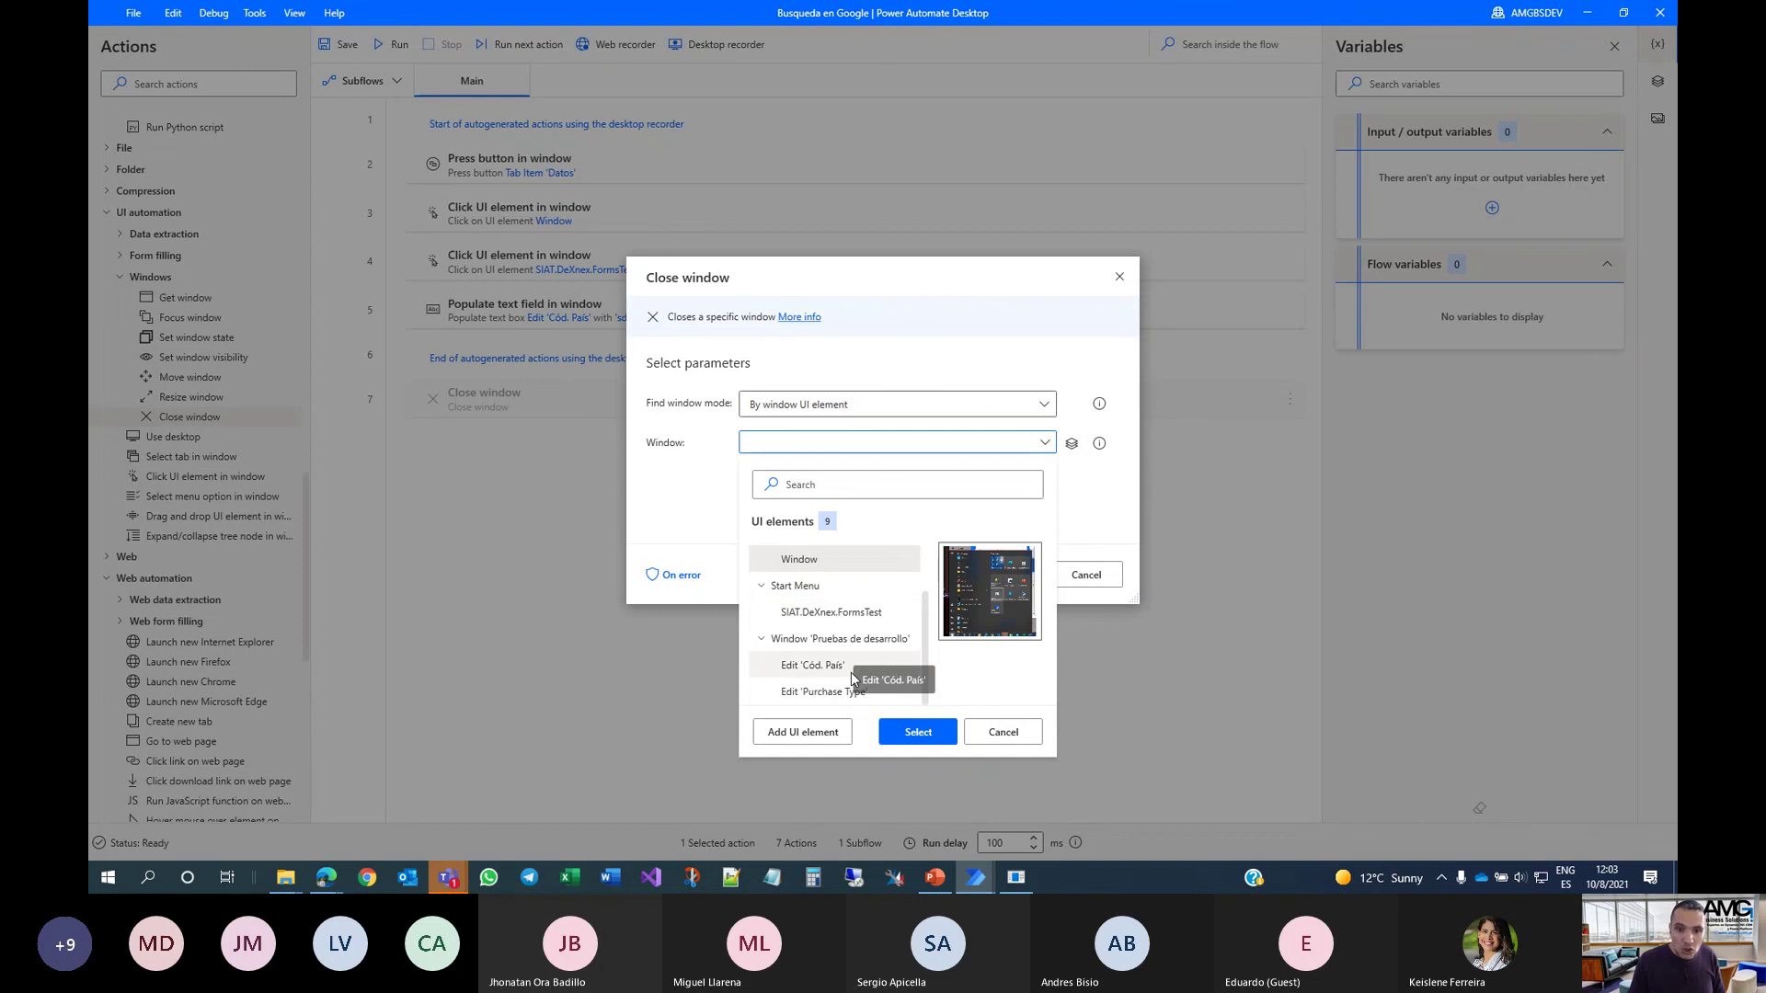
{"action": "left_click", "coordinate": [827, 613]}
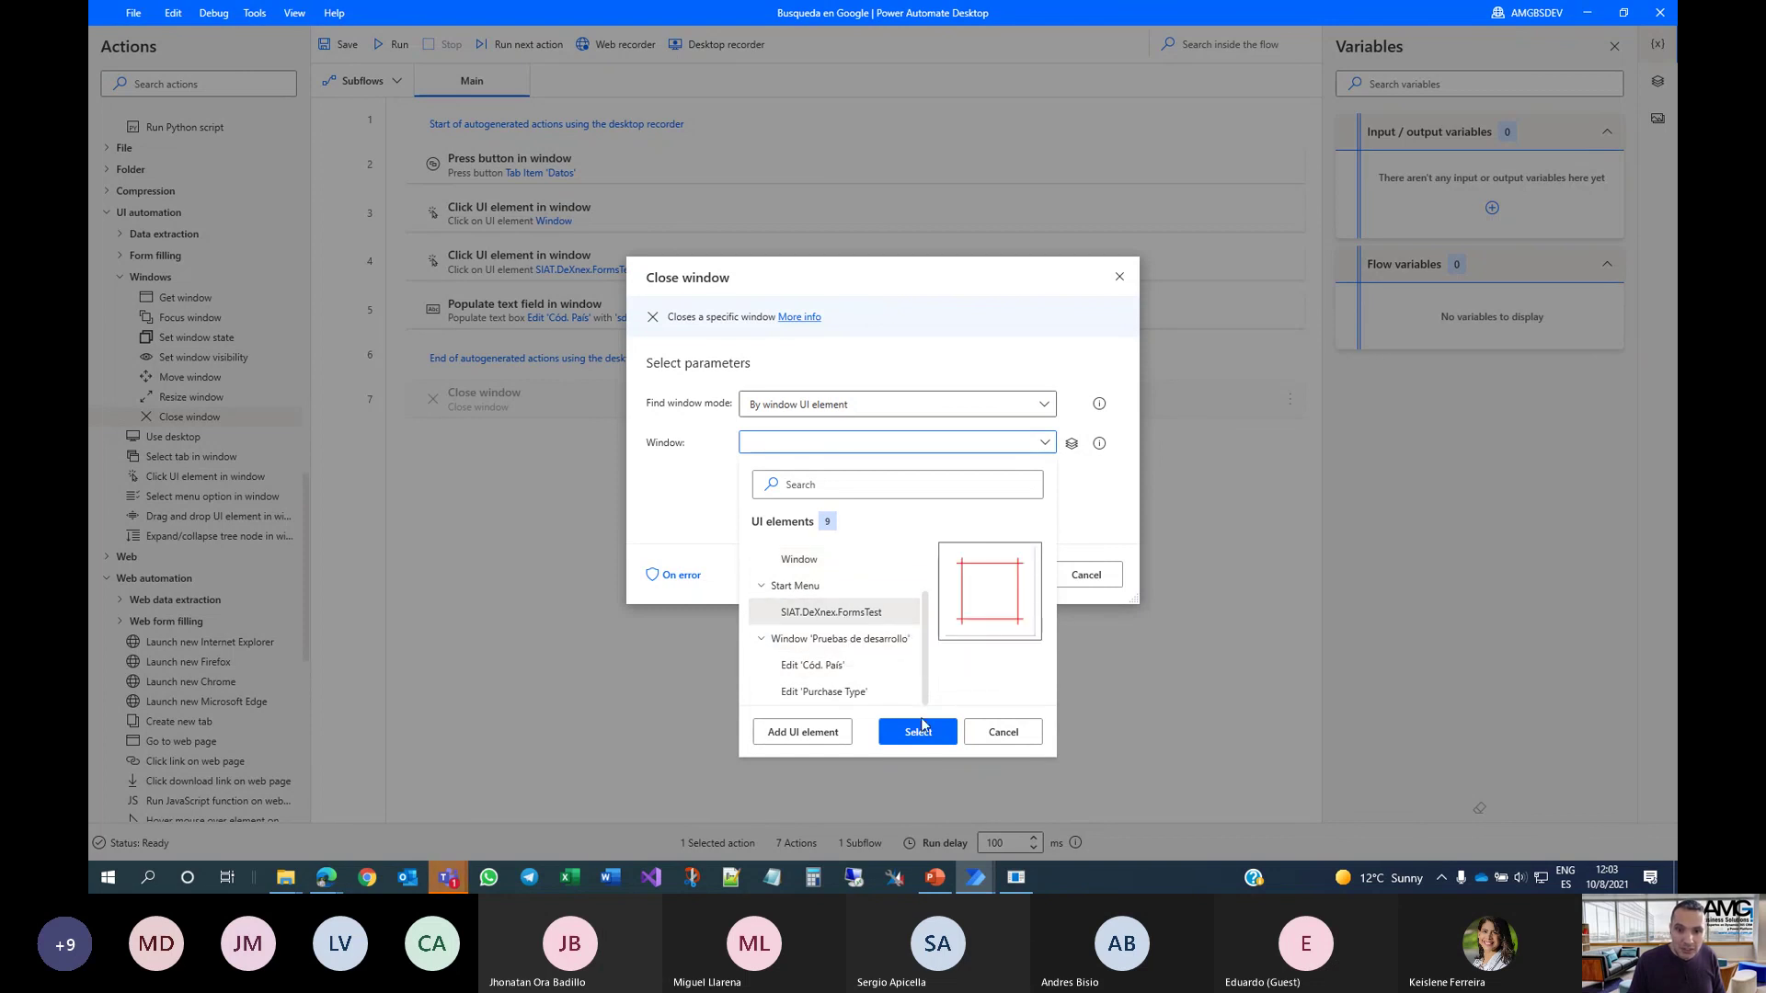
{"action": "left_click", "coordinate": [918, 732]}
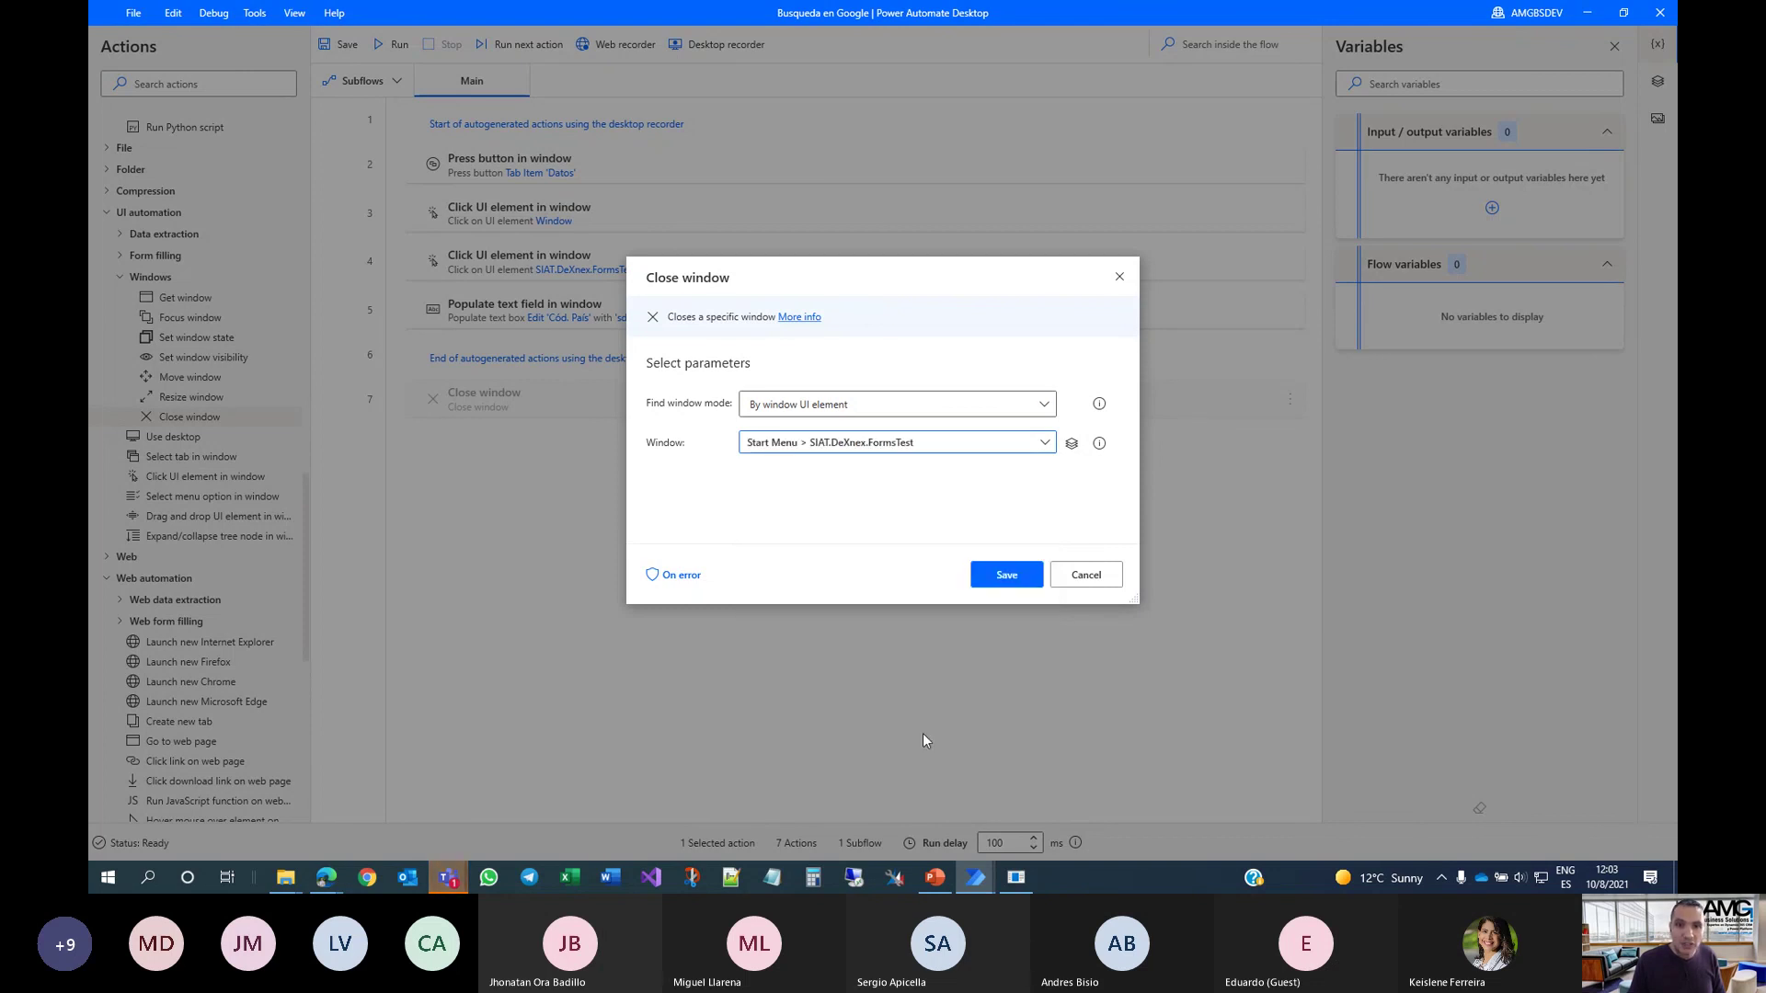
{"action": "left_click", "coordinate": [1024, 580]}
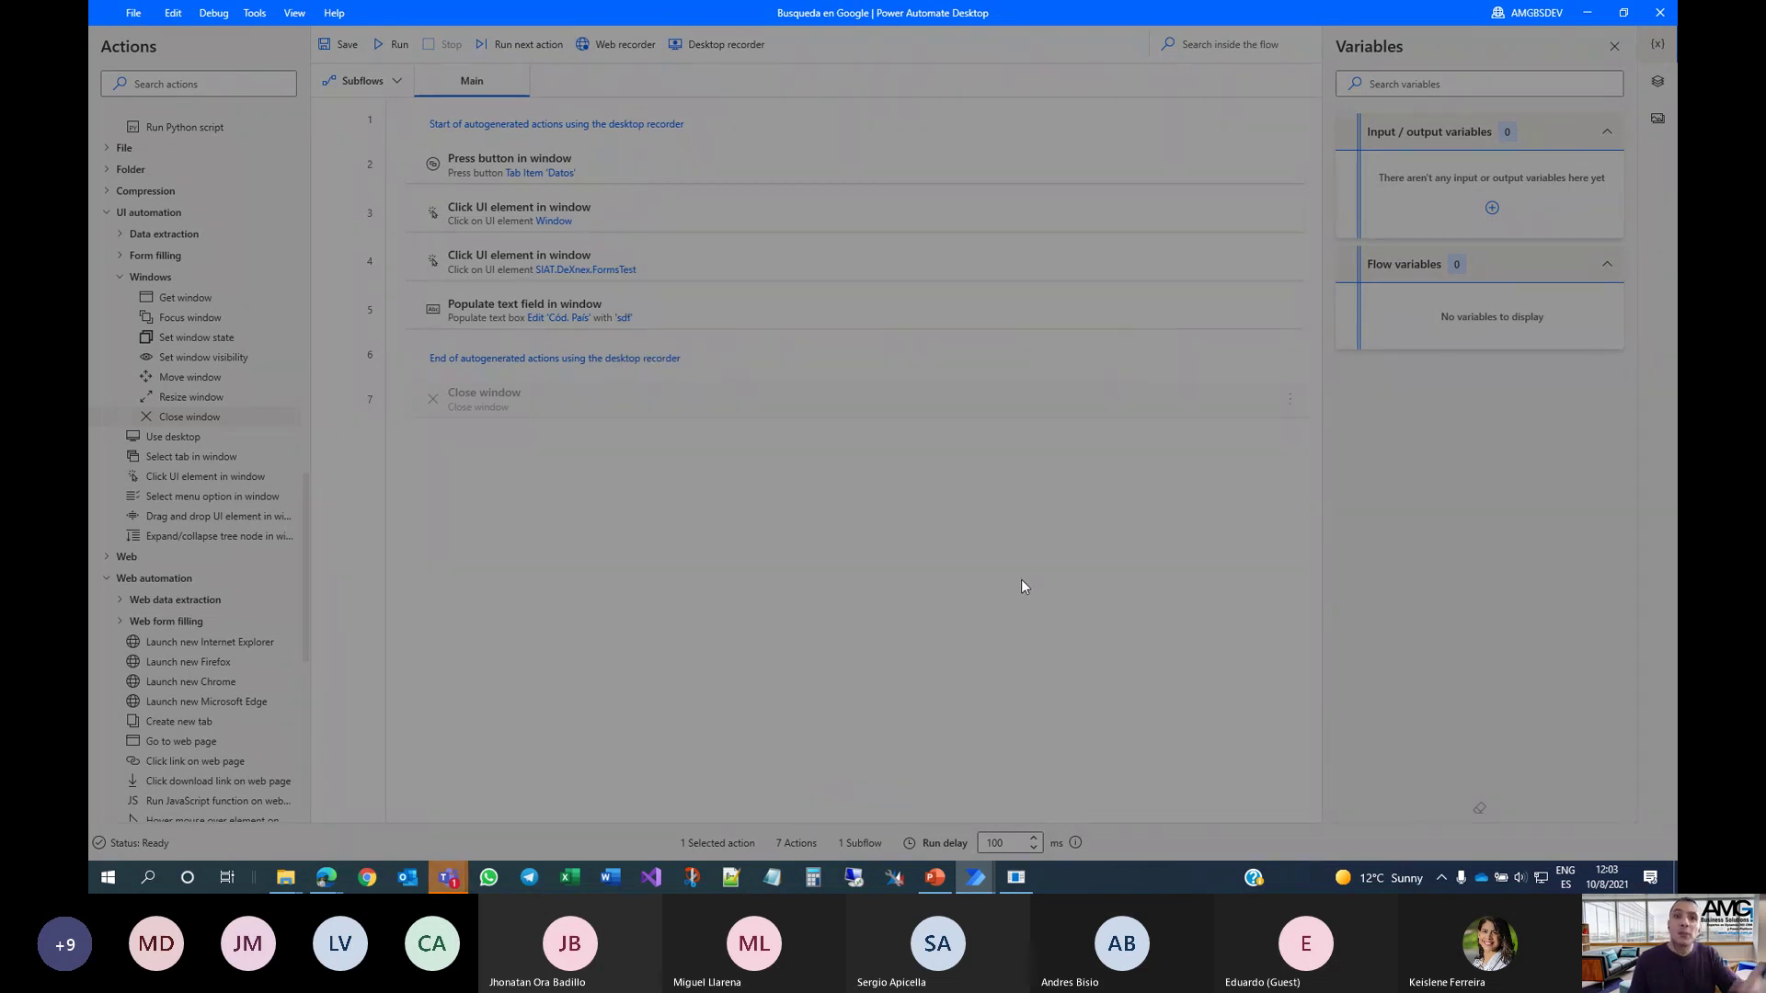